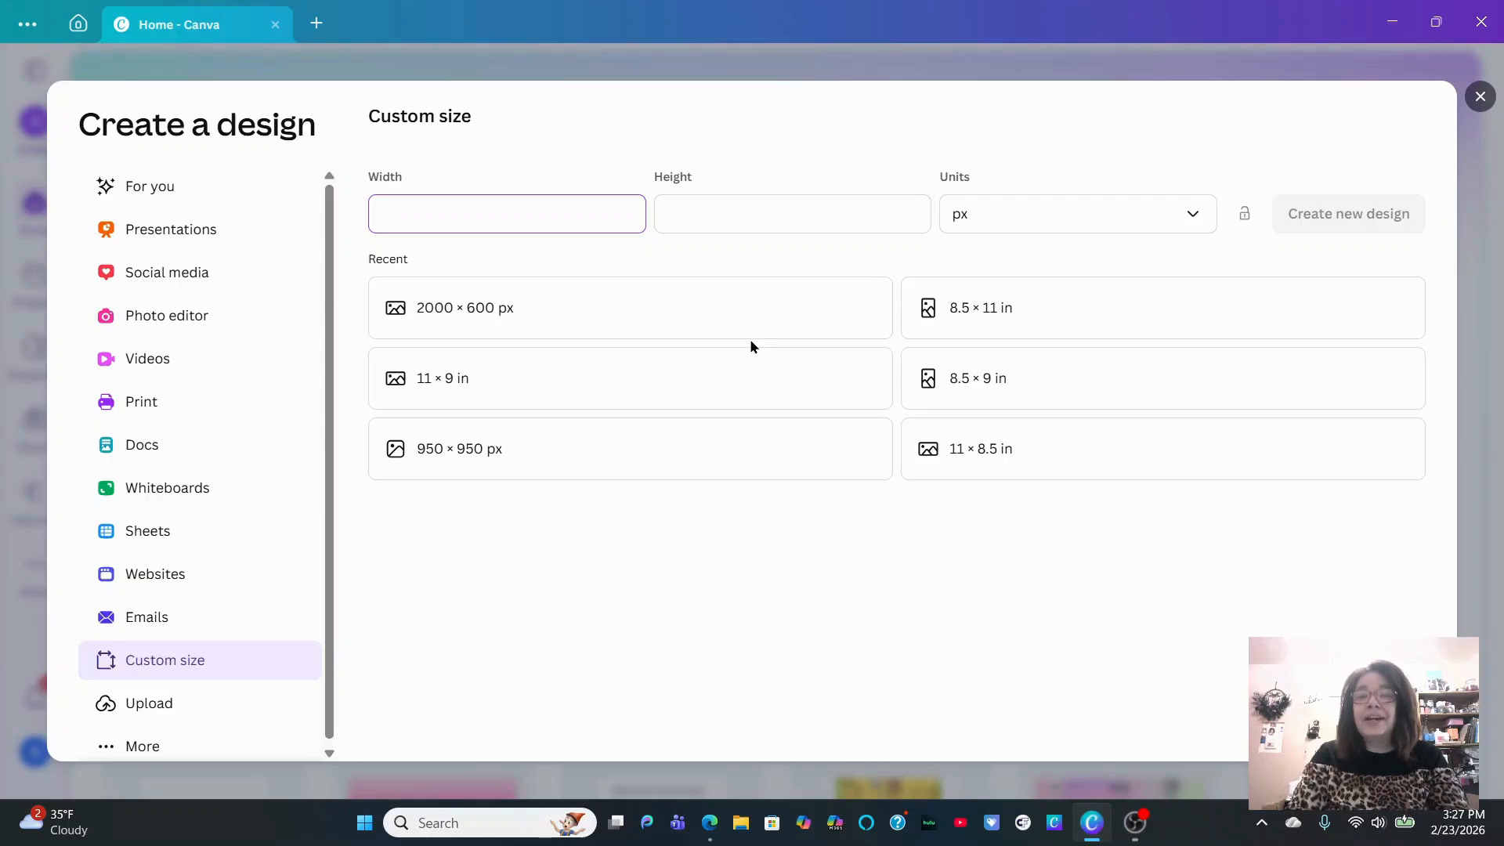
Create a new custom-size design 8.5 in wide and 11 in high
left_click(1181, 214)
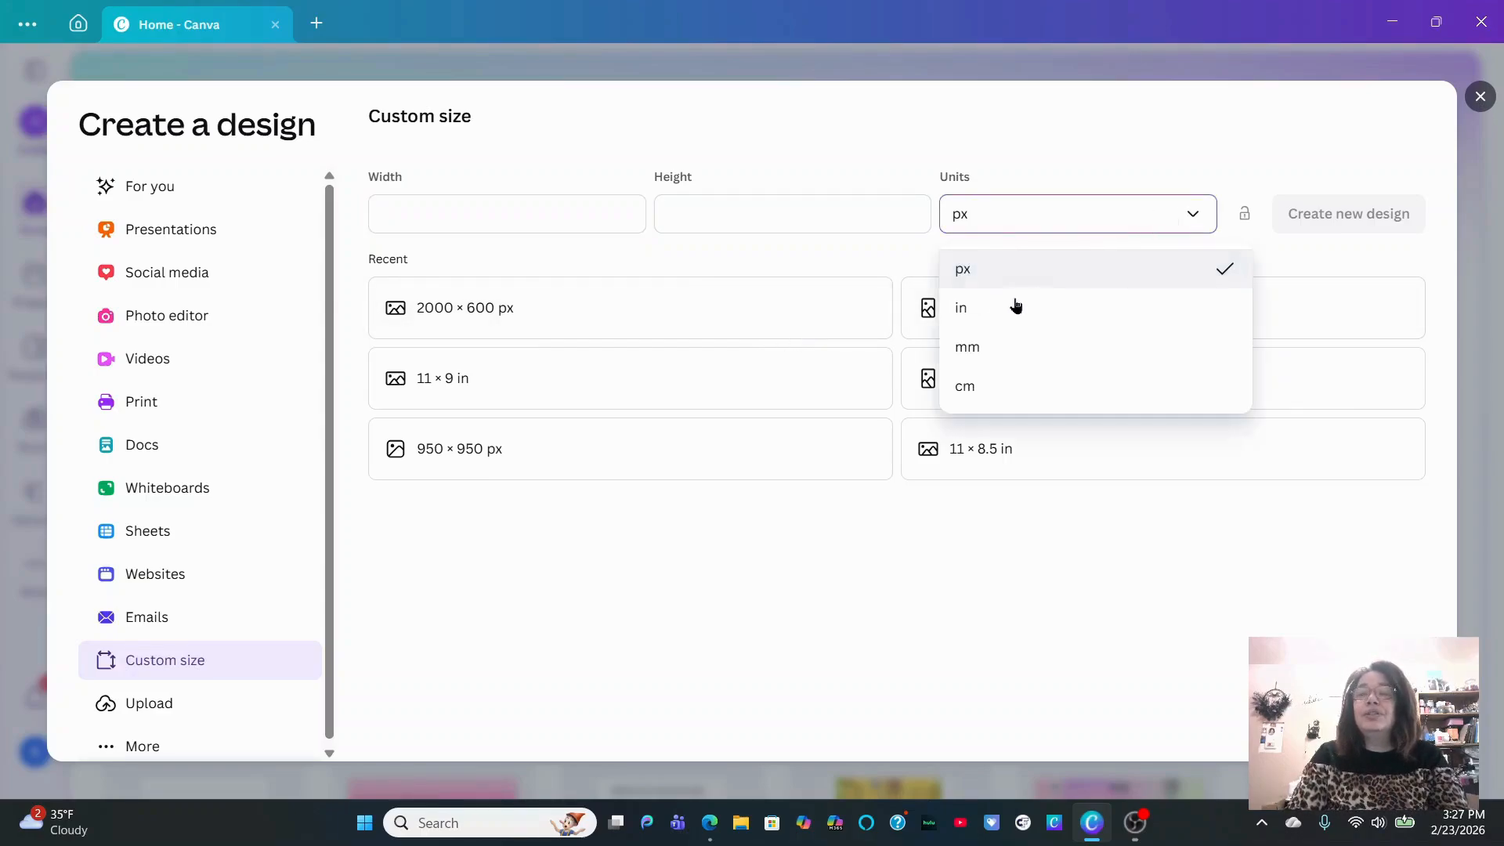
left_click(1001, 310)
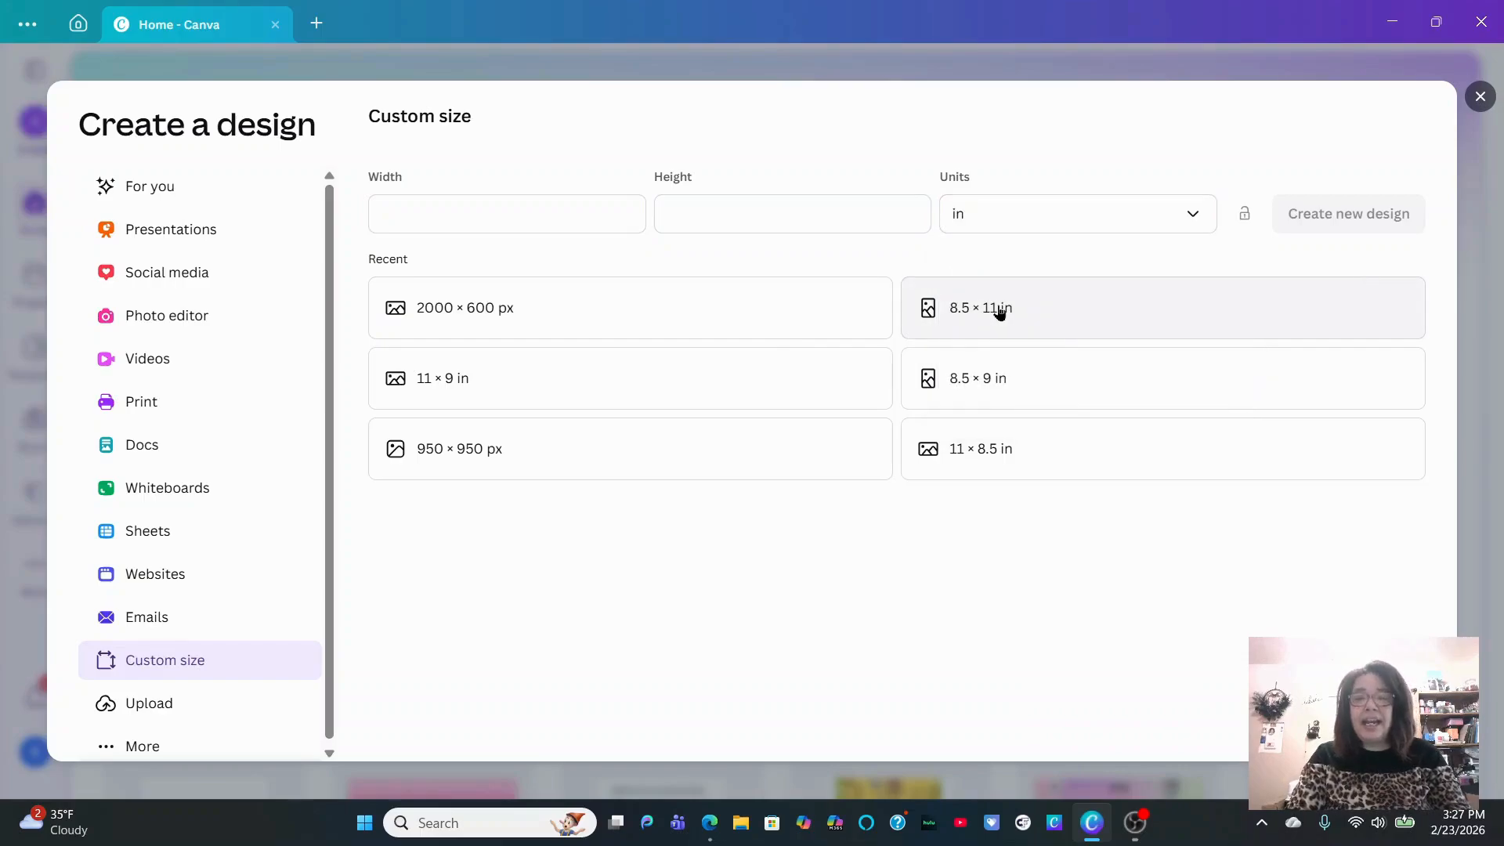
left_click(529, 224)
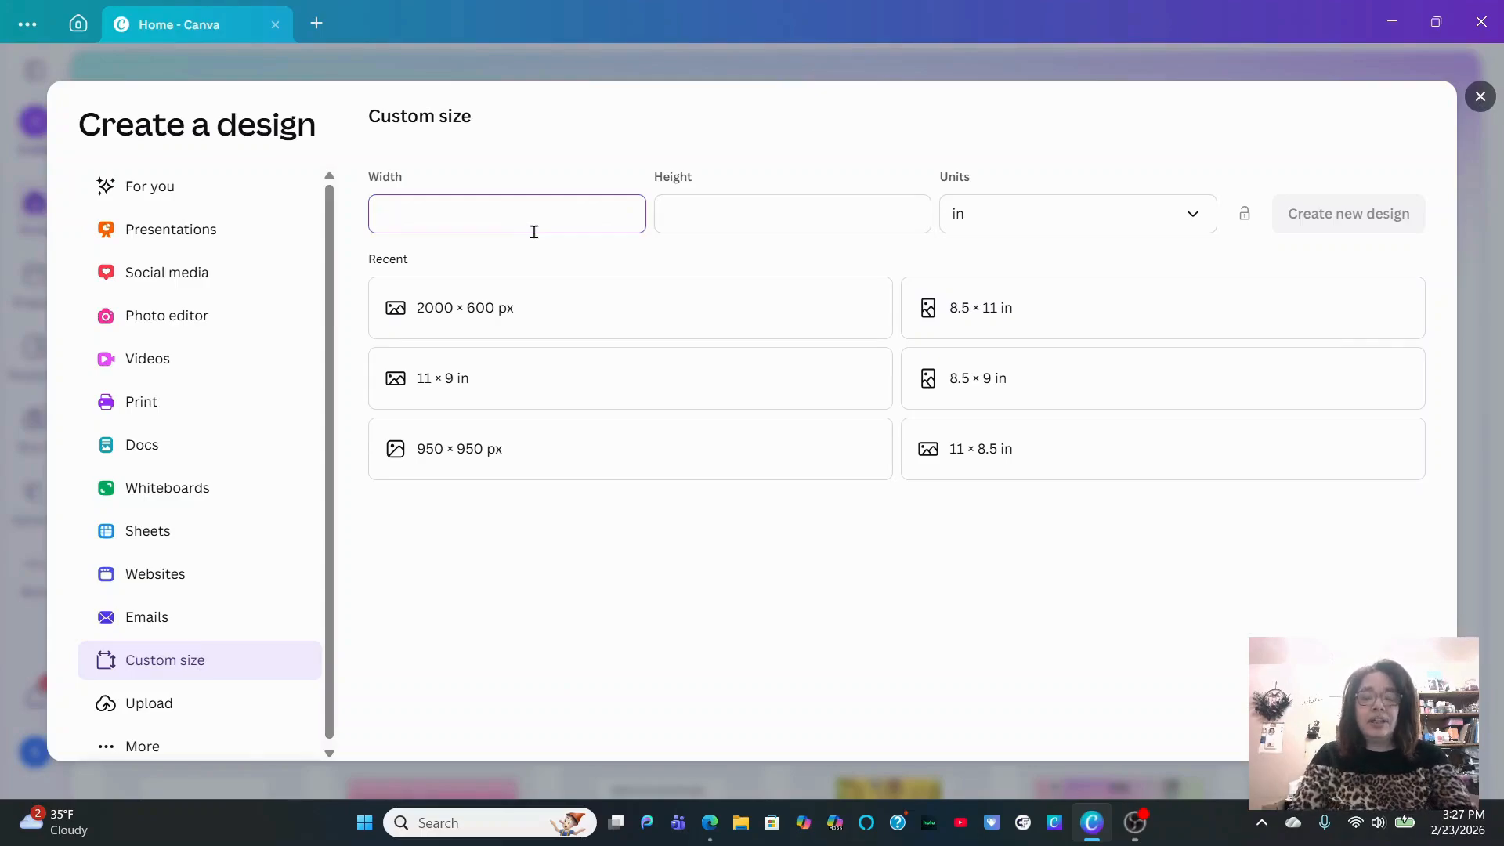
type("8.5")
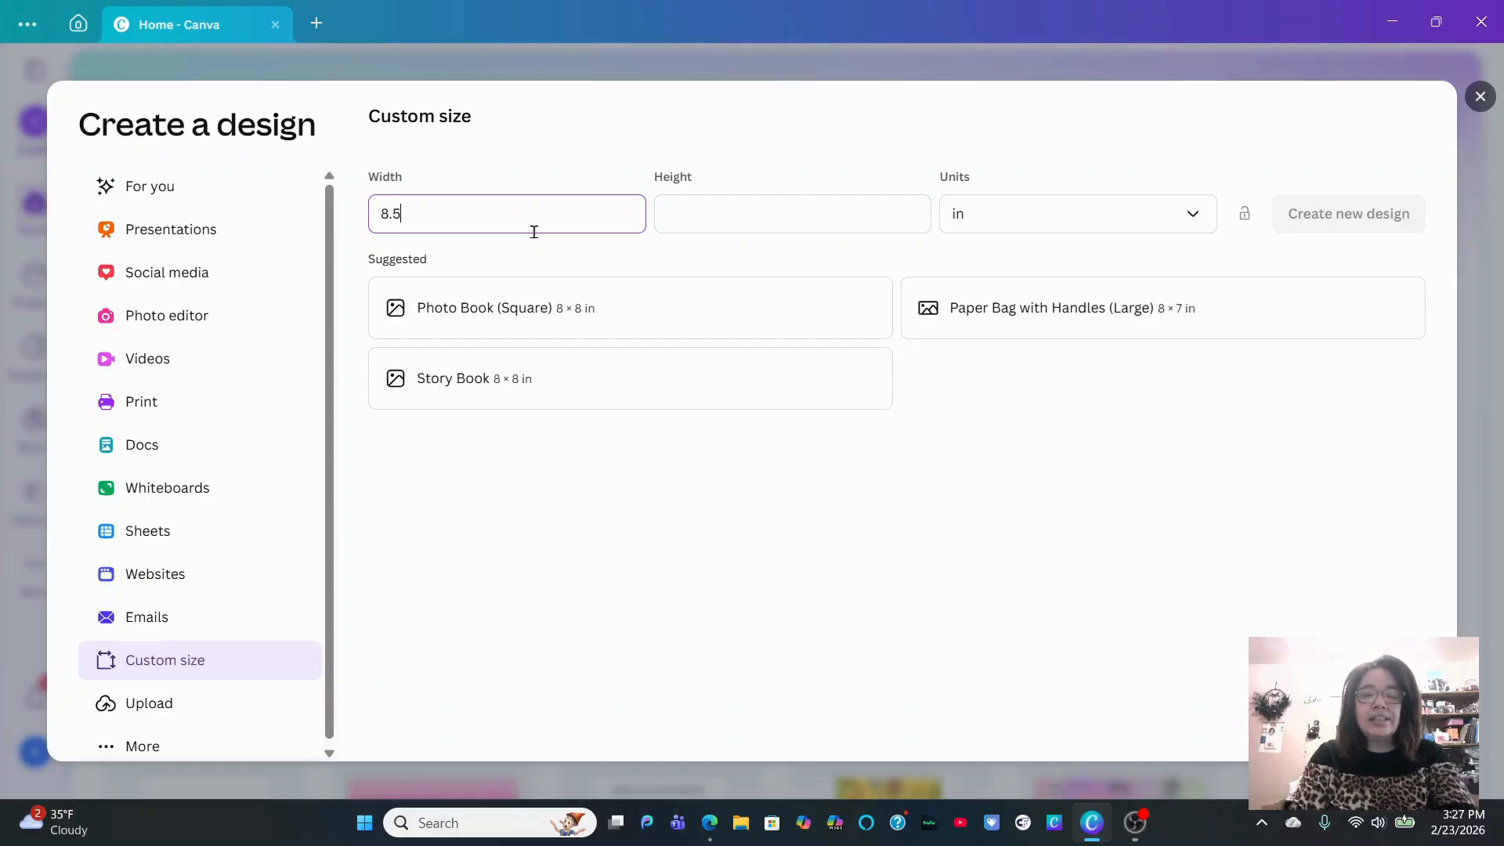
key("Tab")
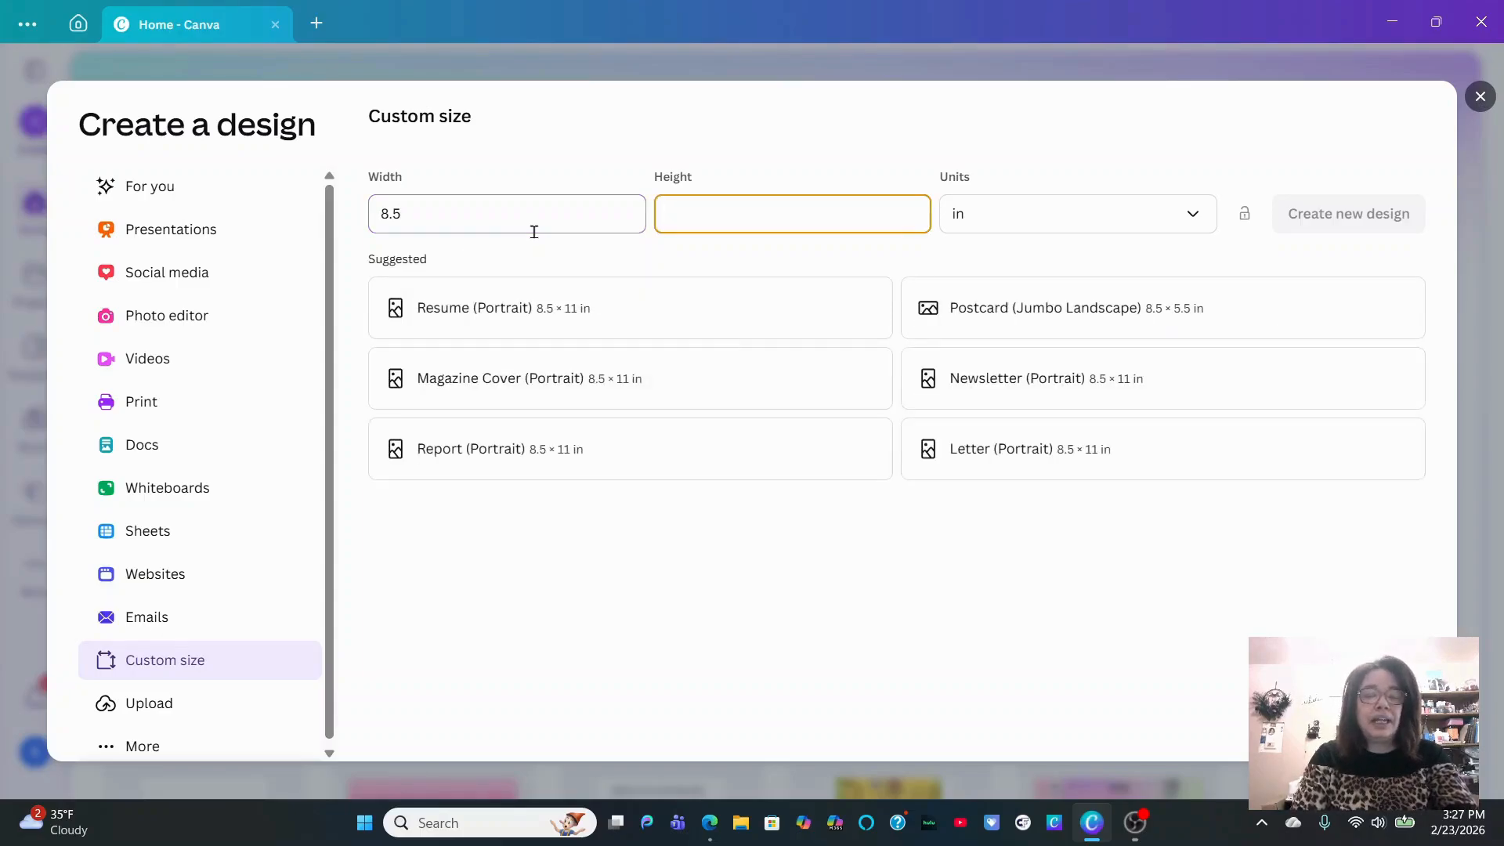
type("11")
key("Return")
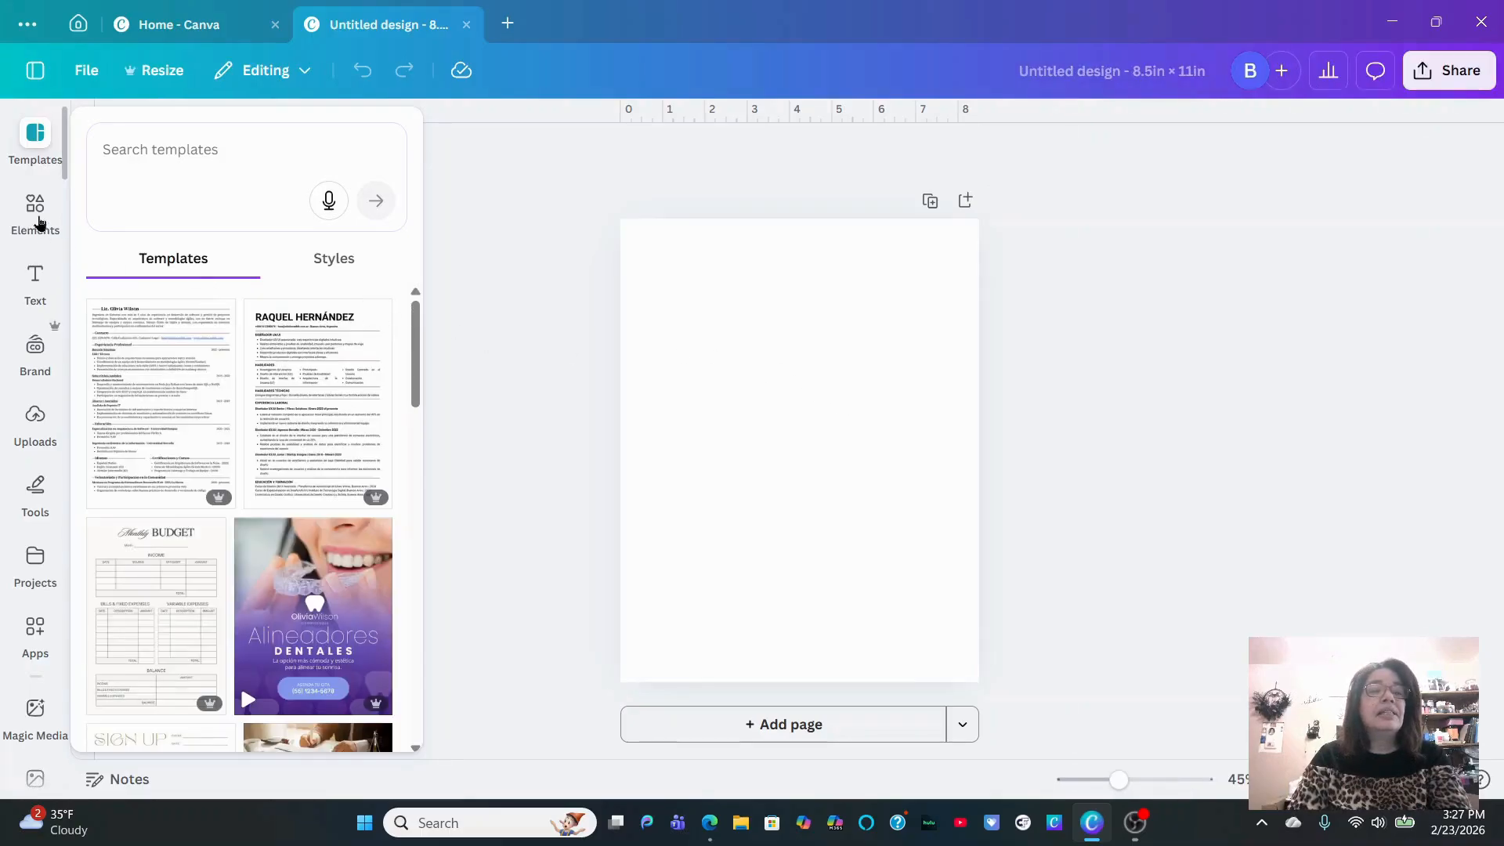
Add the recently used Easter basket graphic with the upside-down bunny and colored eggs to the page
left_click(33, 210)
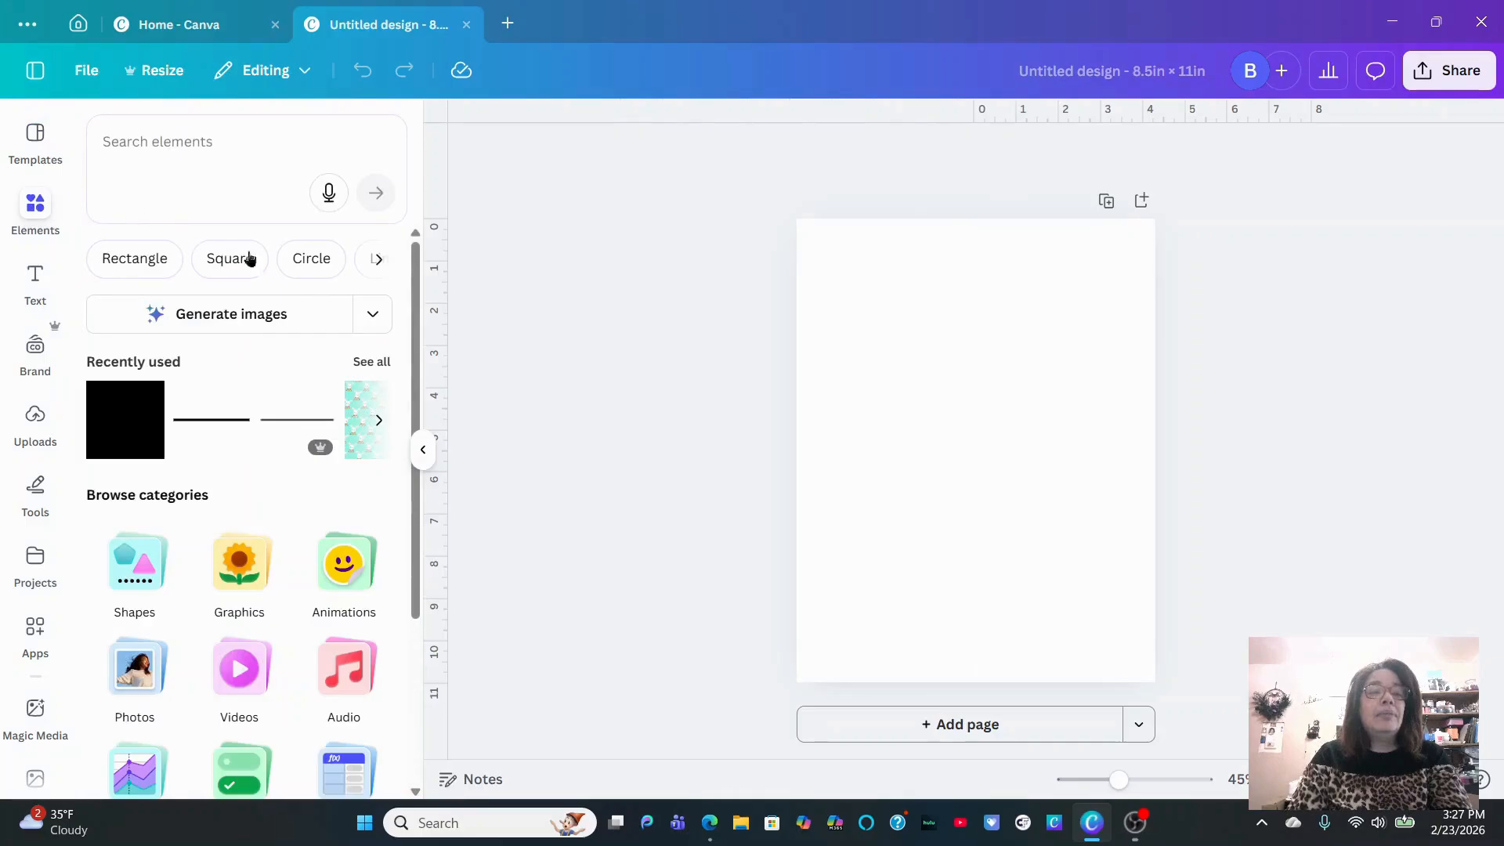
left_click(368, 363)
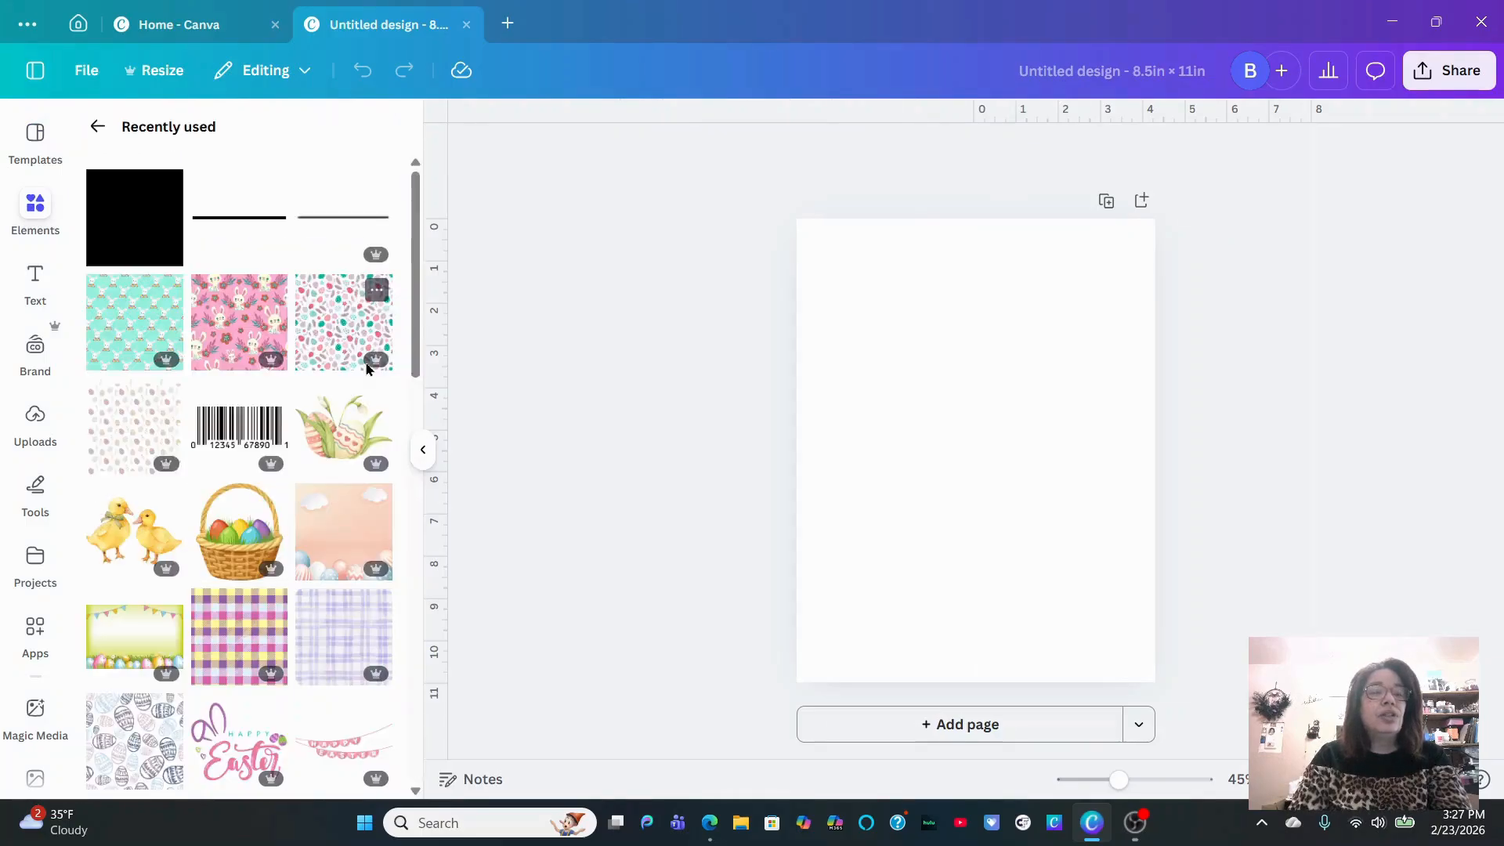
scroll(296, 504, "down", 6)
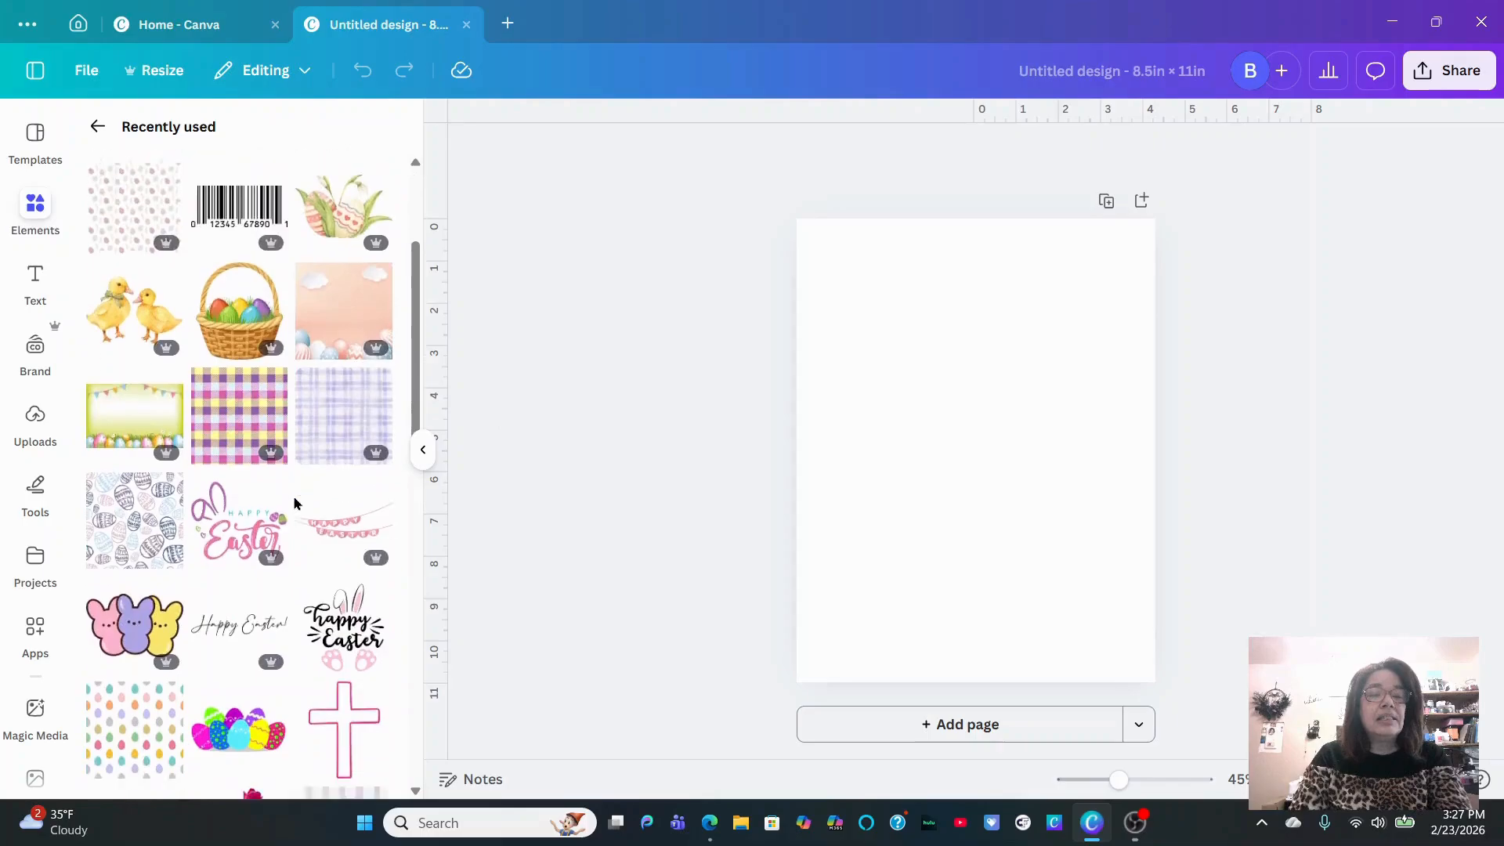
scroll(295, 504, "down", 8)
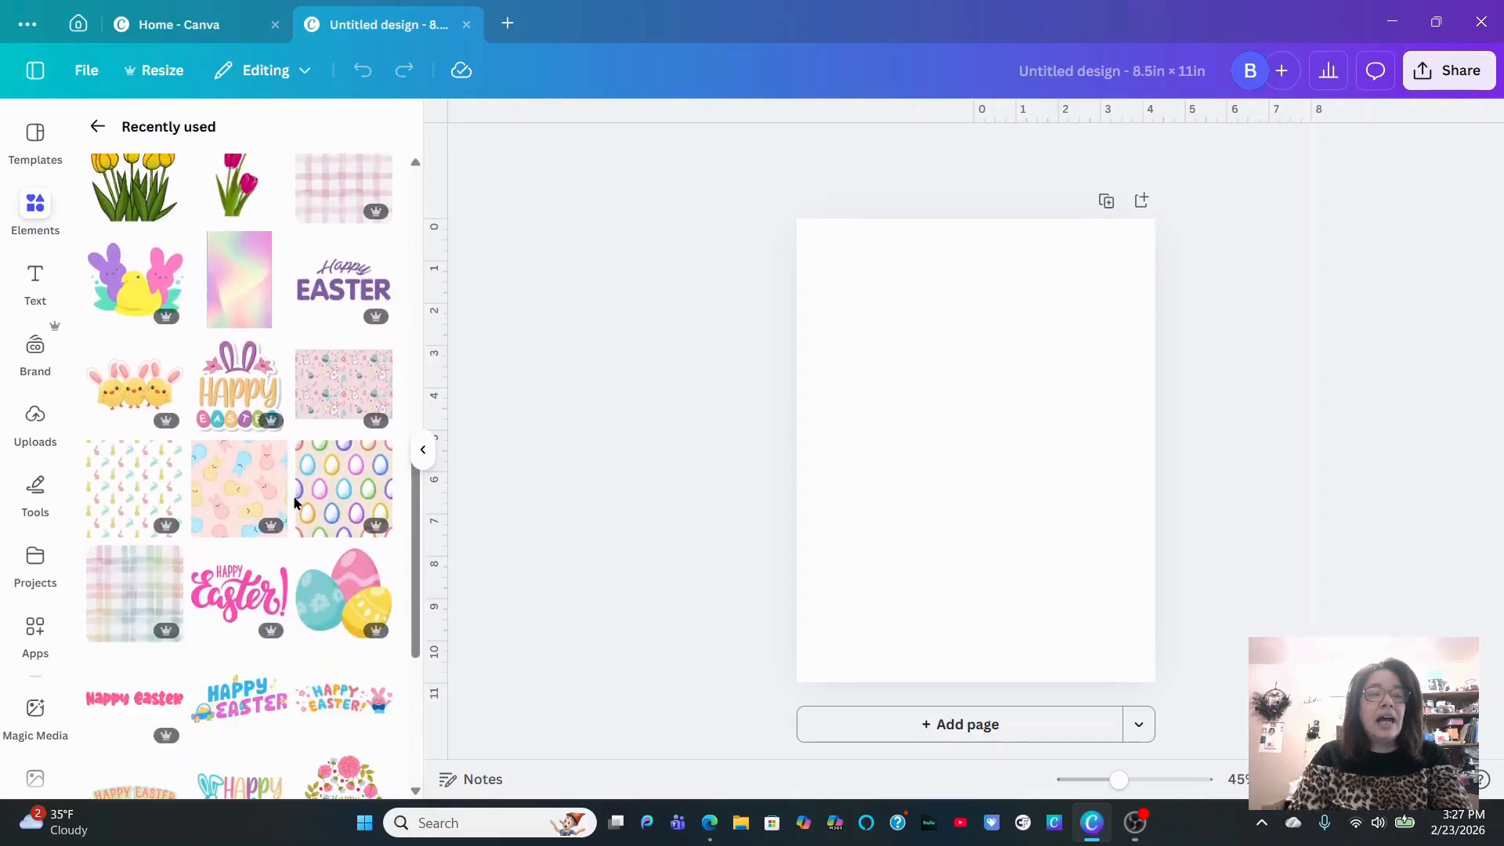
scroll(296, 504, "down", 12)
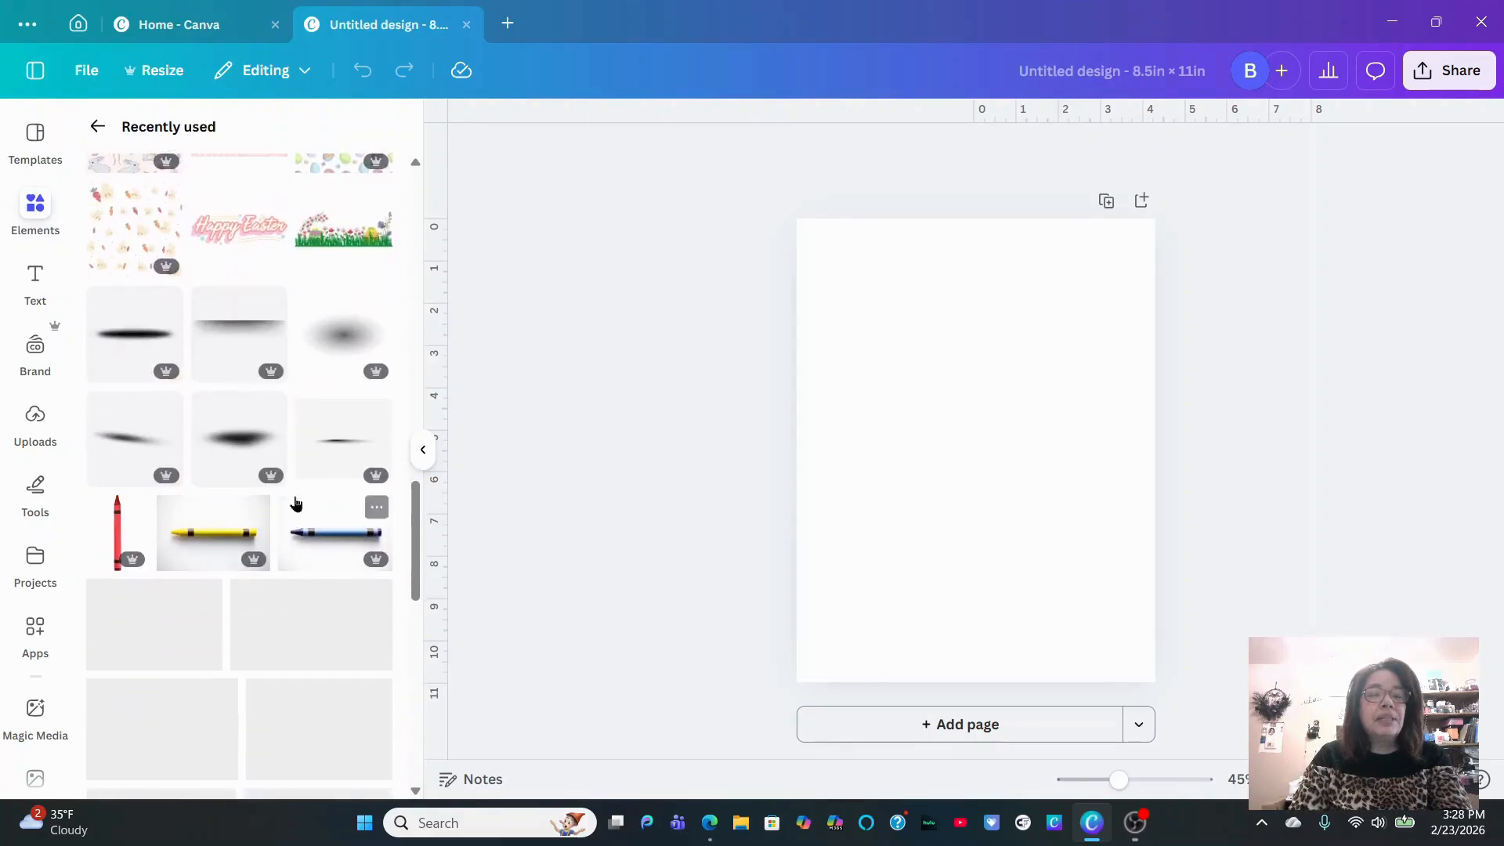
scroll(295, 504, "down", 5)
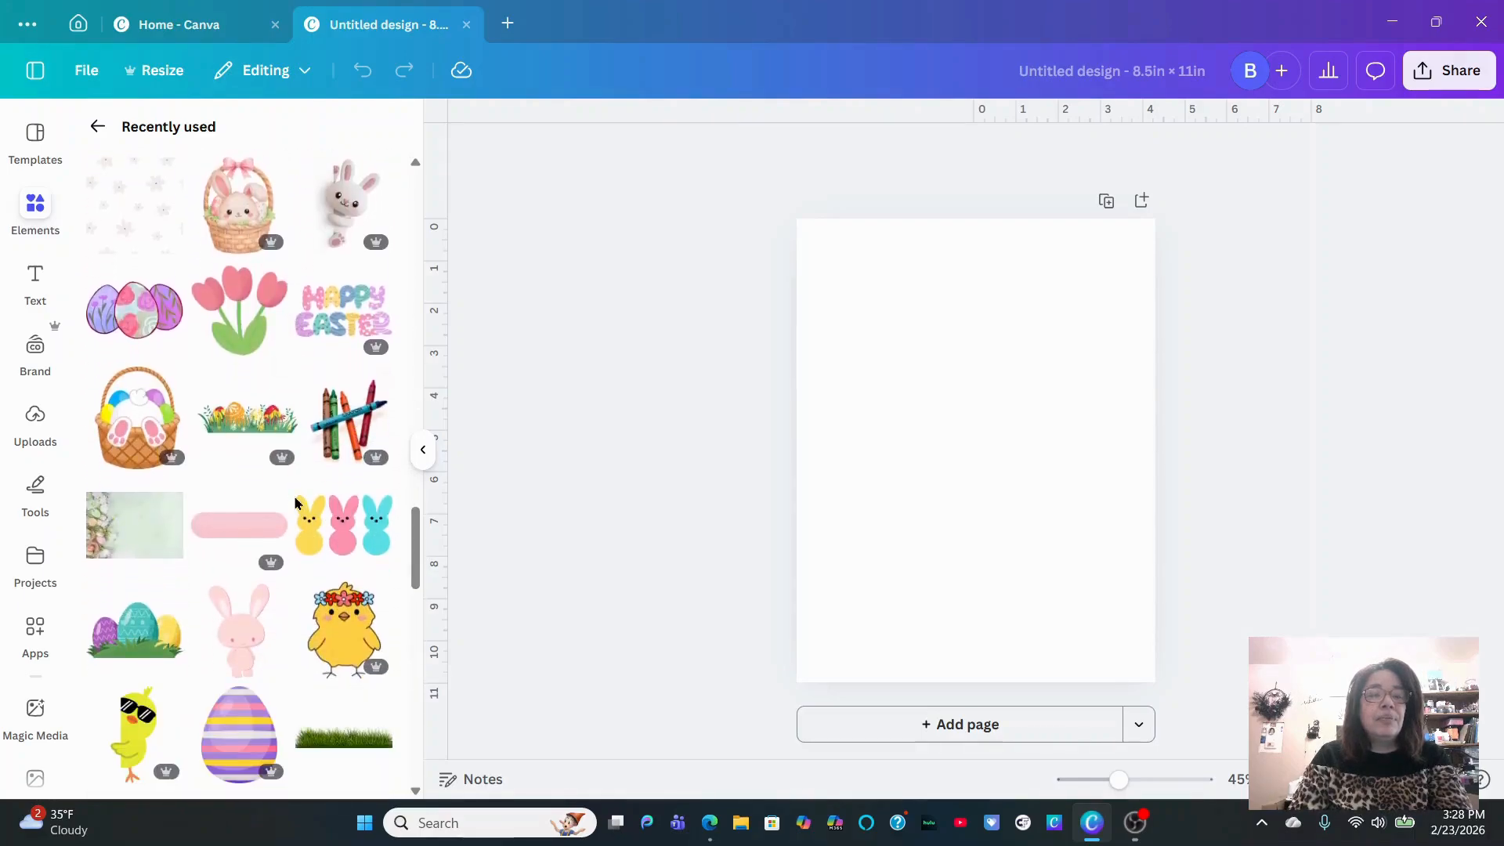
left_click(141, 451)
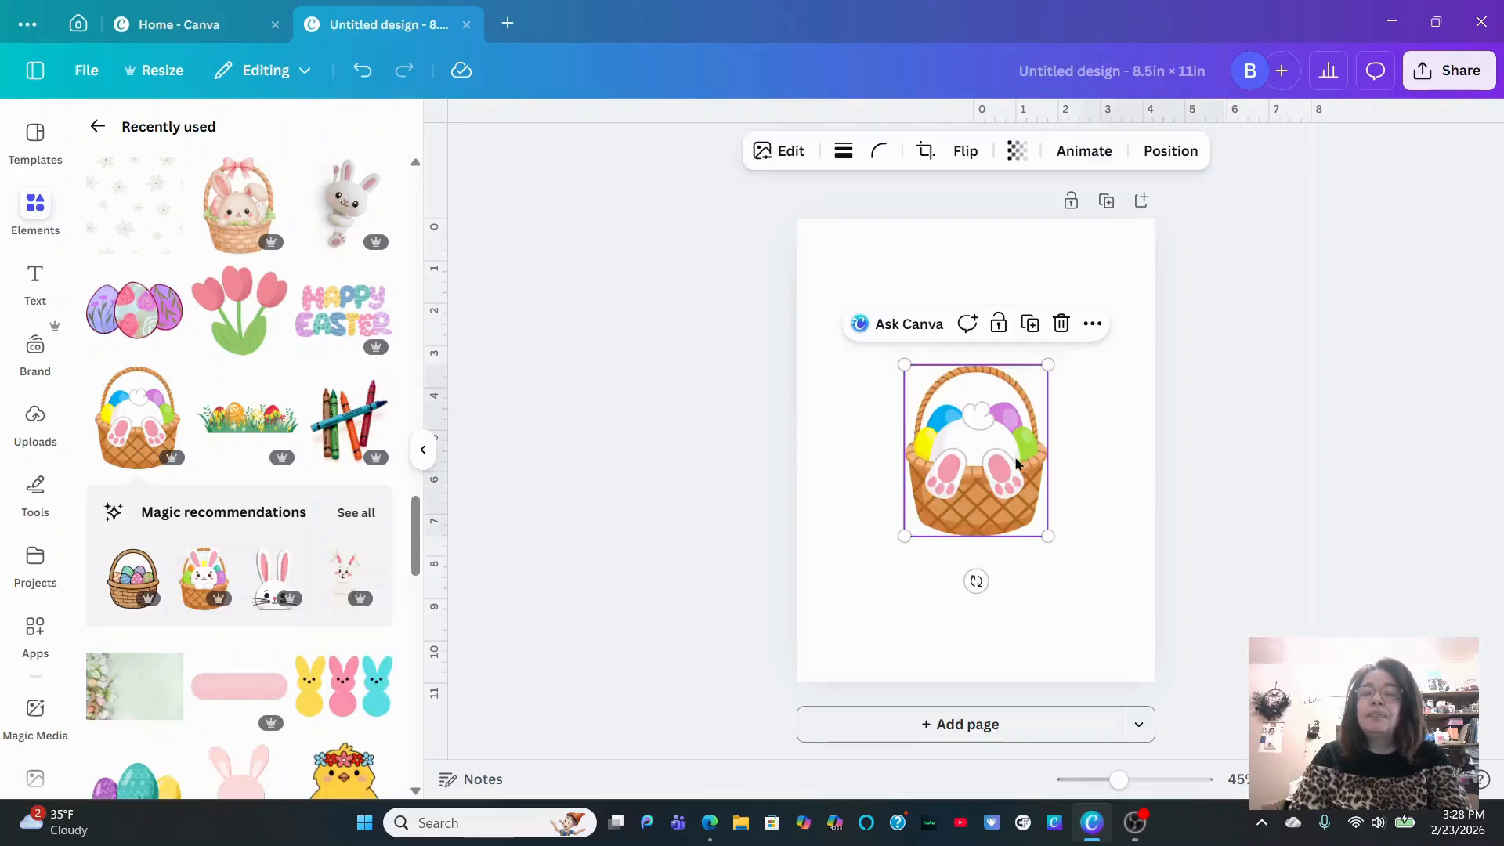
Enlarge the bunny basket slightly and center it horizontally just below the middle of the page
left_click_drag(975, 484, 977, 497)
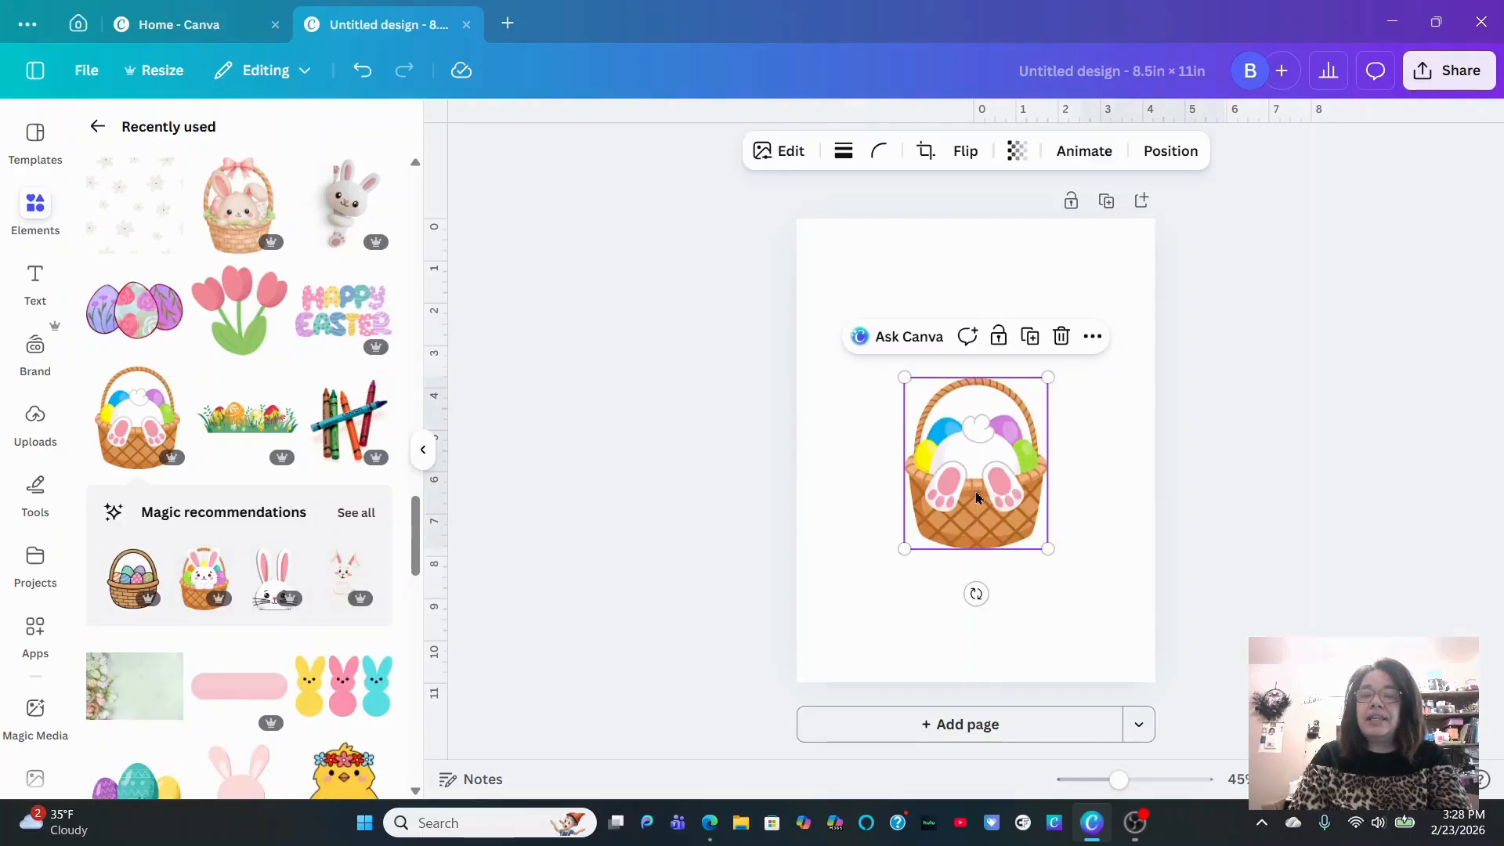
left_click_drag(903, 549, 882, 571)
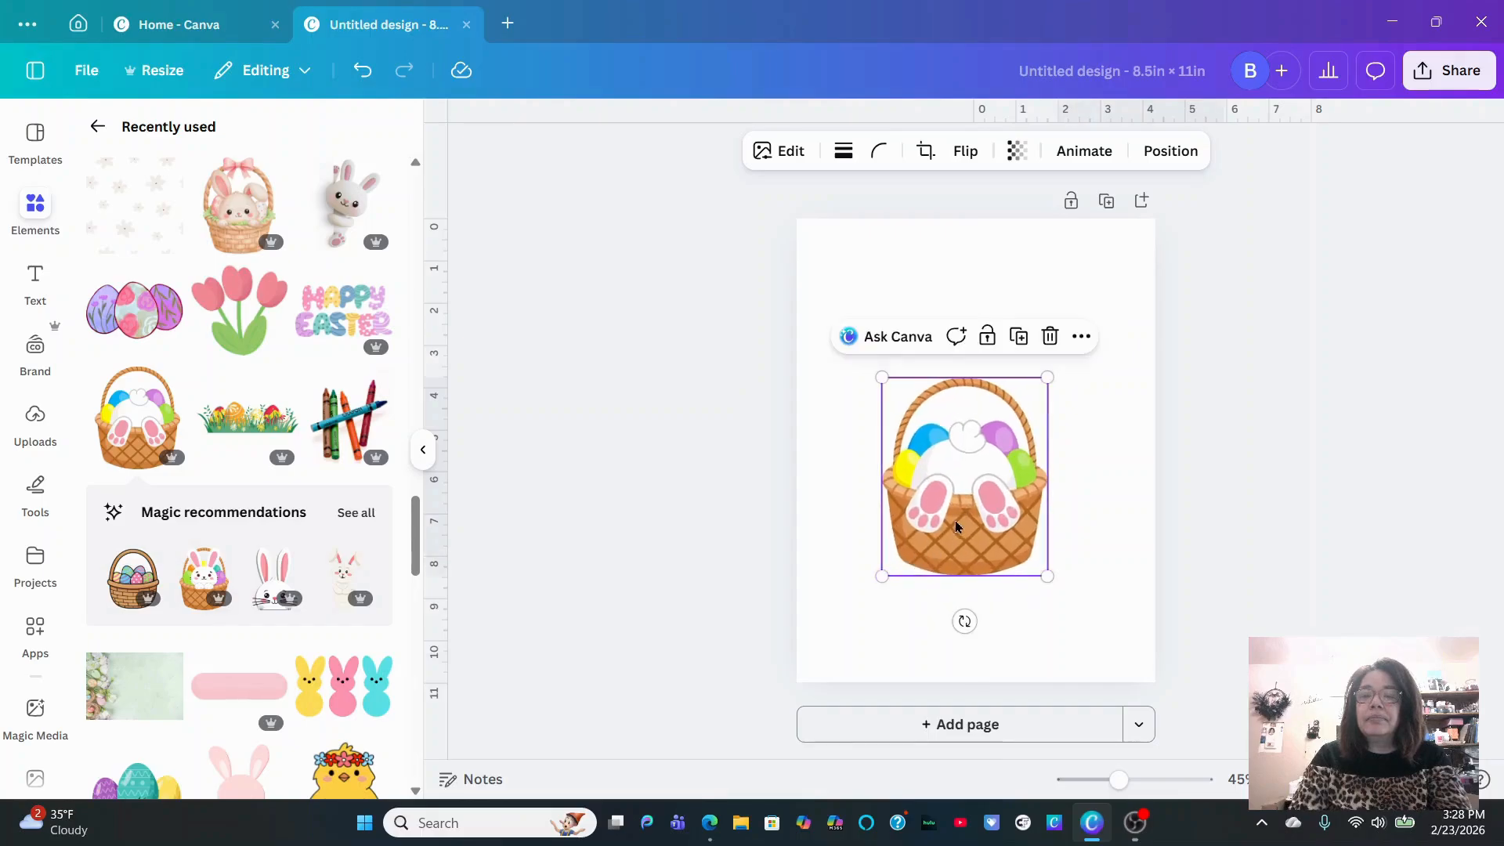
left_click_drag(959, 520, 970, 512)
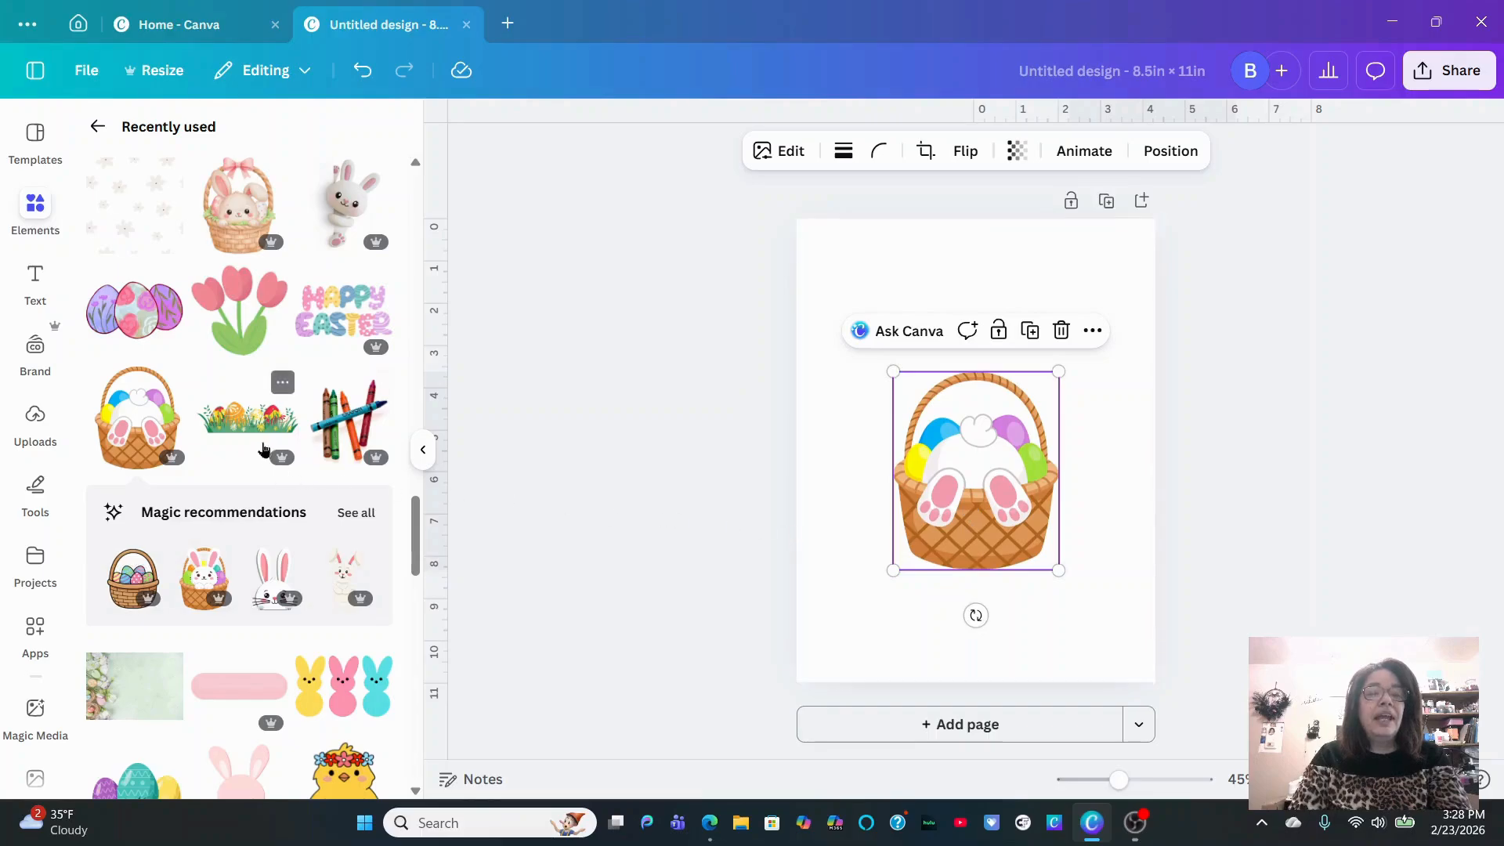
Add the grass border graphic with Easter eggs, enlarge it to about 7.31 in wide, and place it across the basket's base
left_click(262, 431)
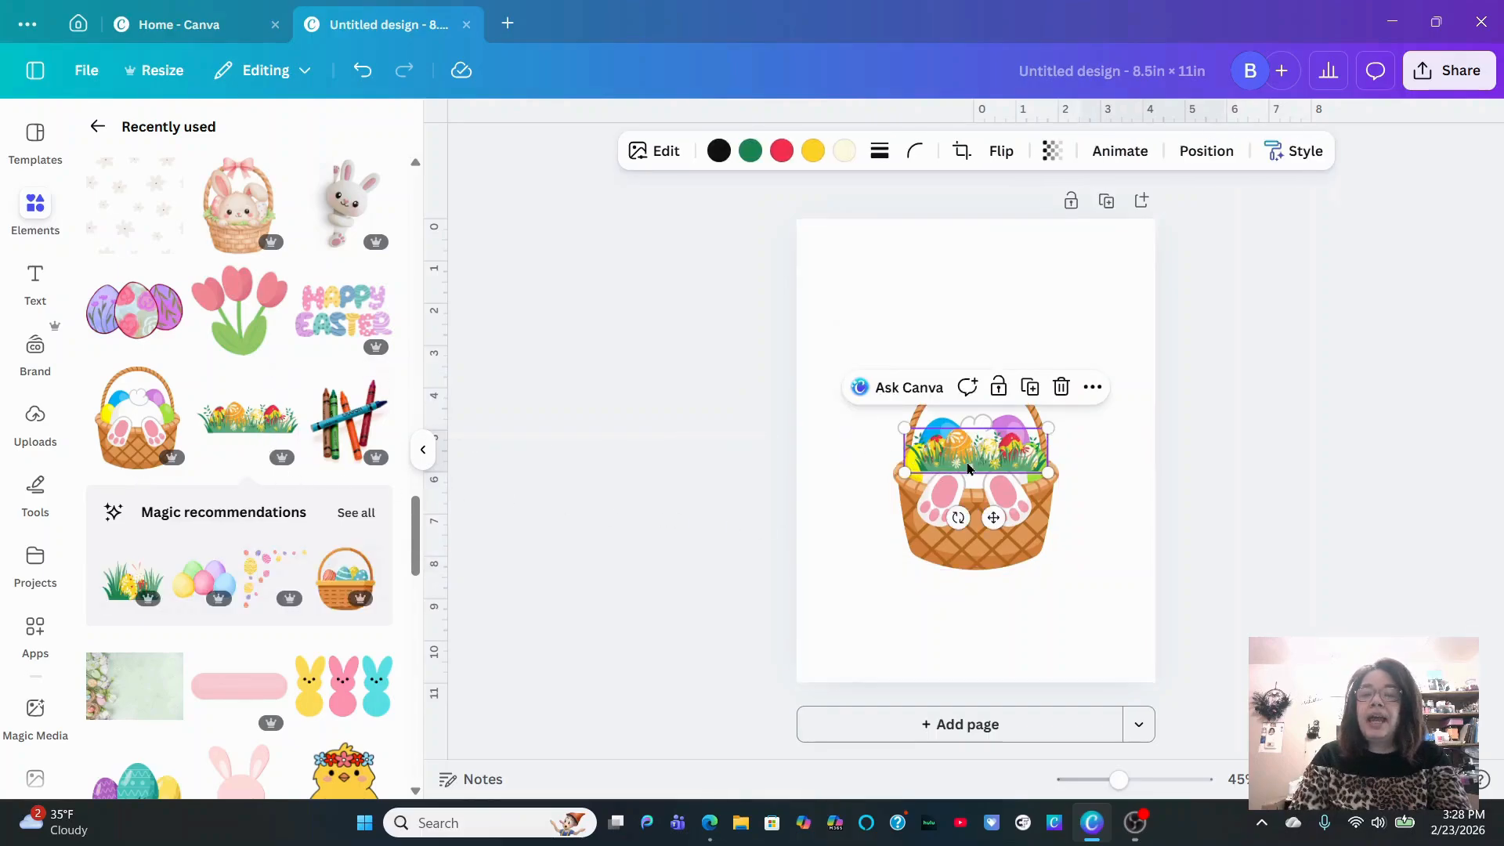
left_click_drag(968, 468, 1131, 631)
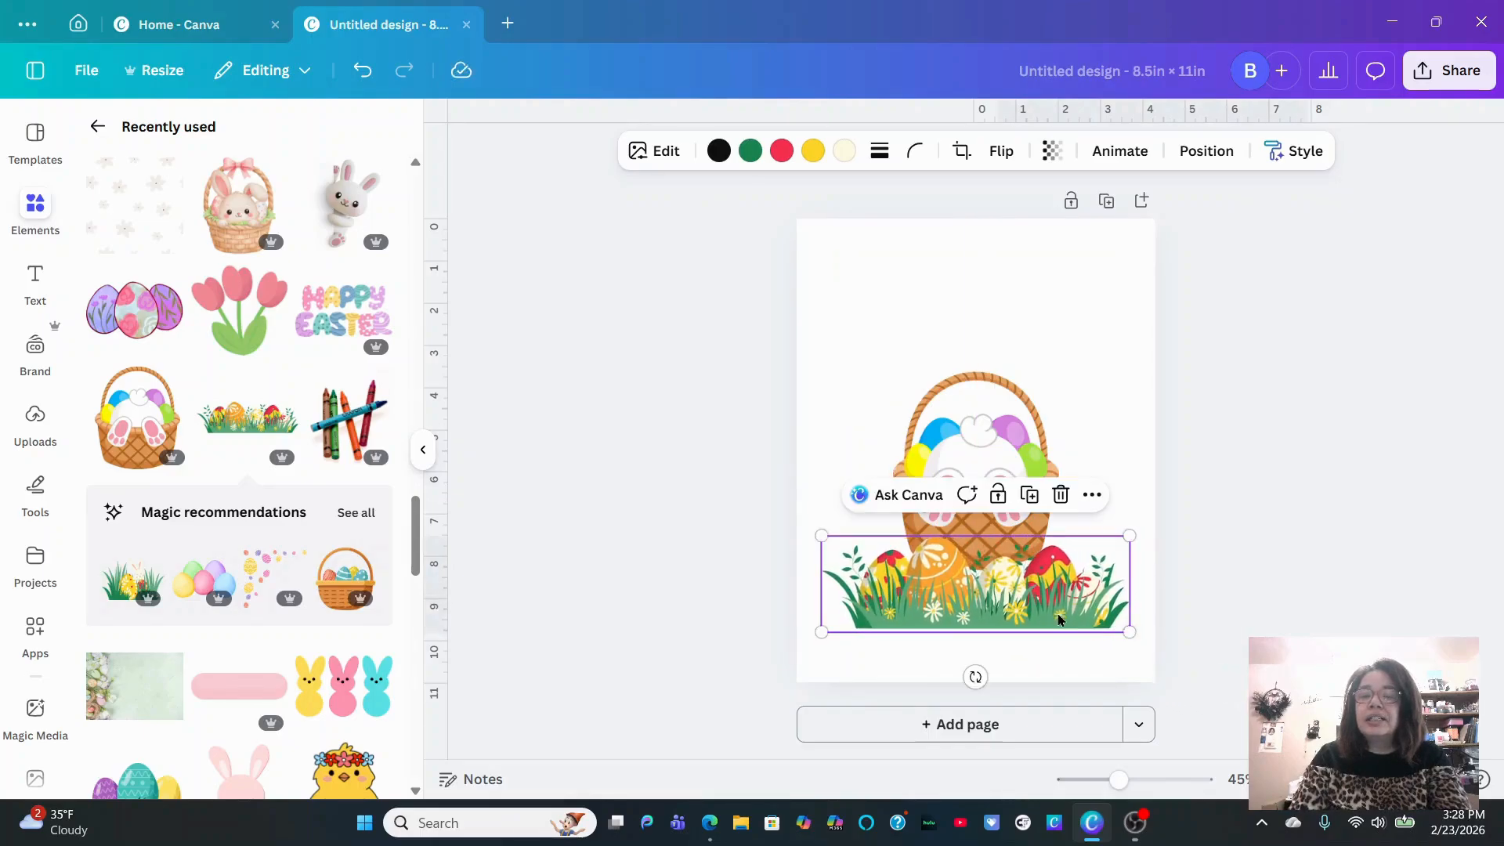
left_click_drag(1039, 613, 1043, 584)
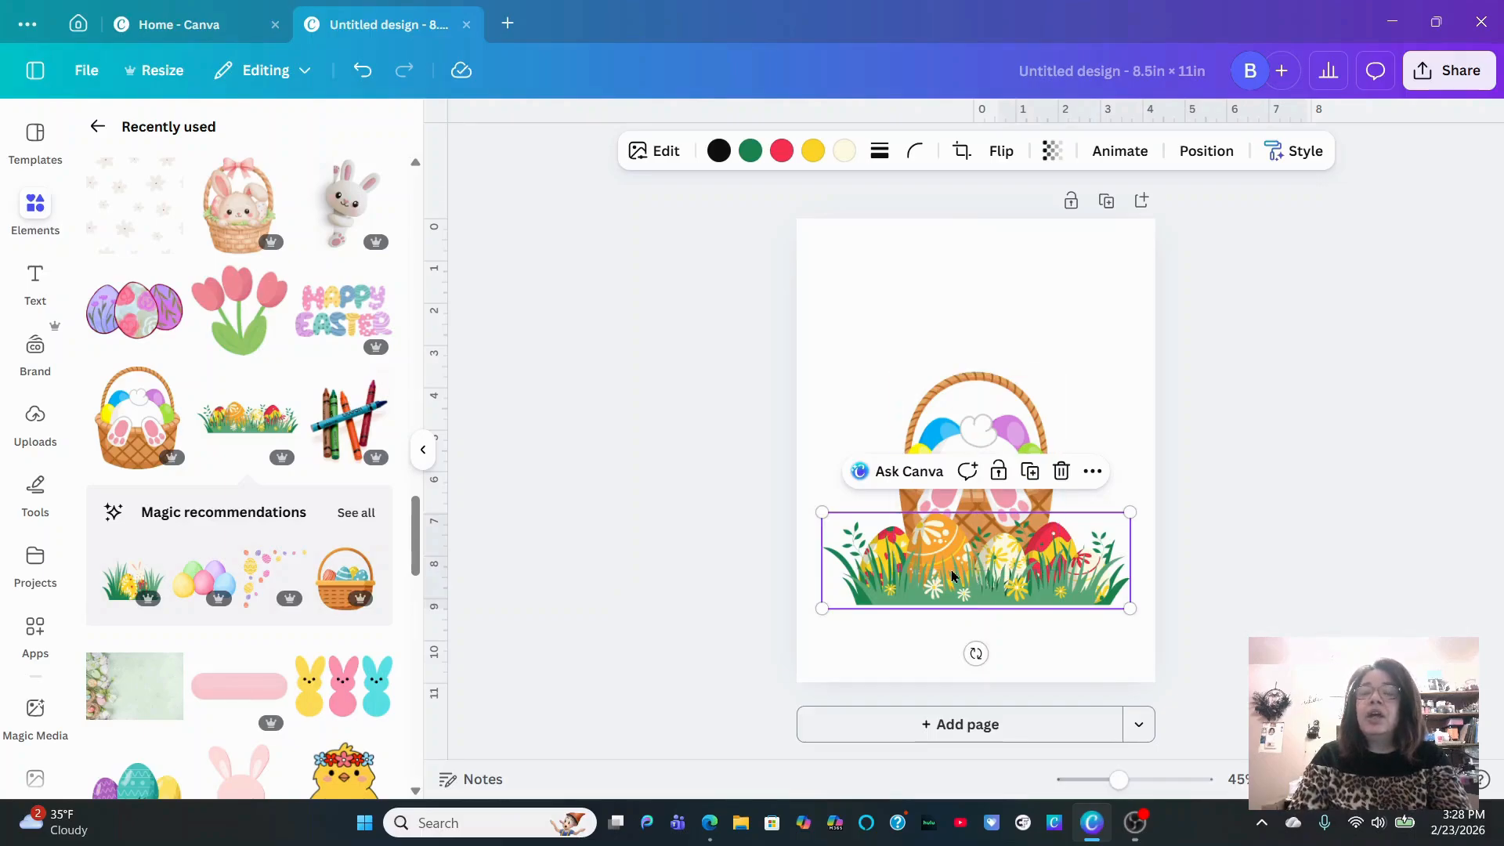
Send the egg-and-grass border behind the basket and lower the basket onto the grass
left_click(1206, 152)
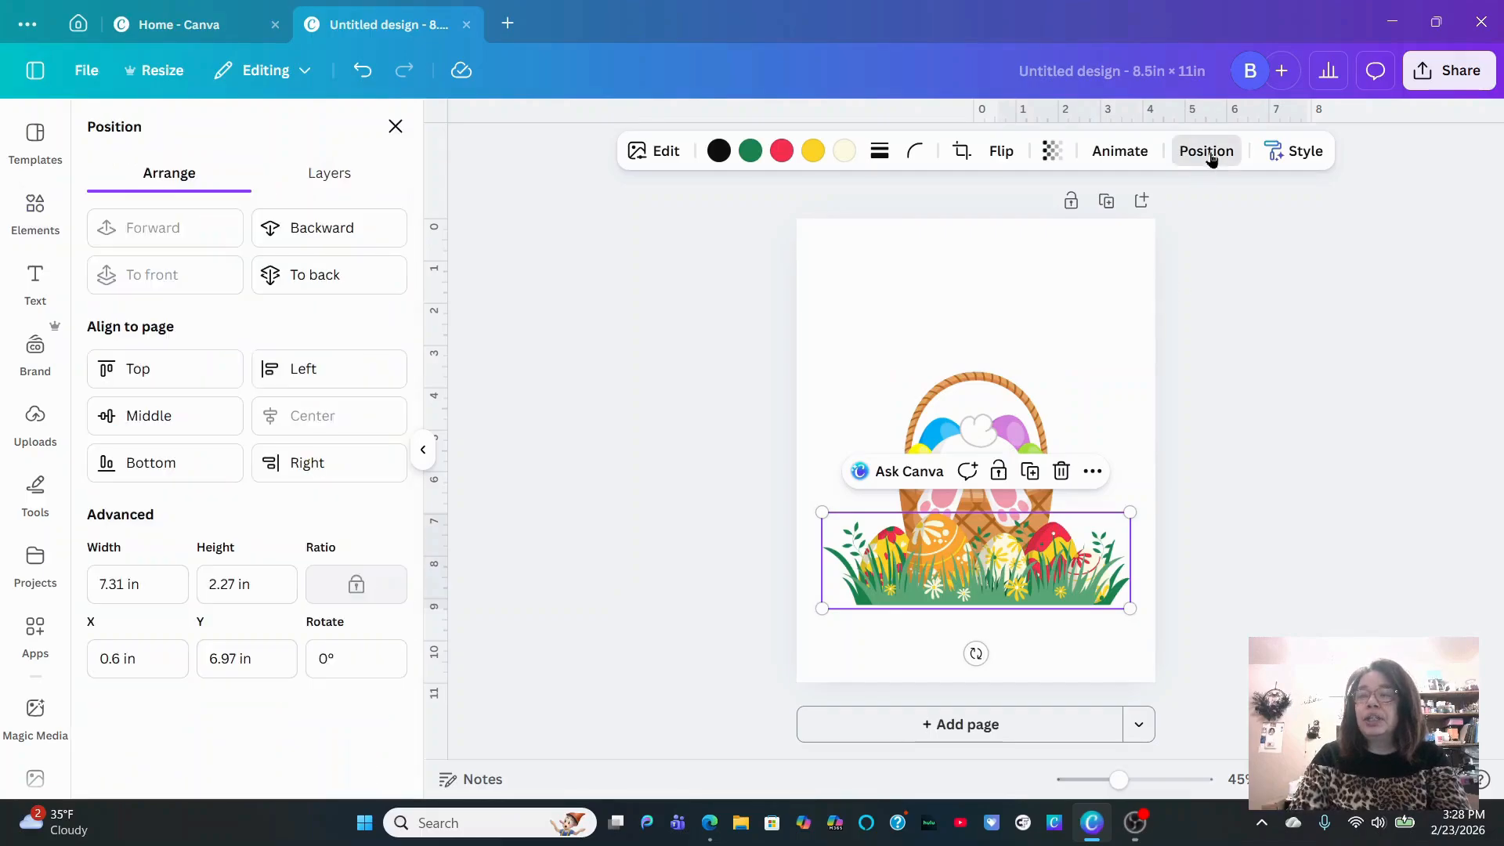
left_click(317, 278)
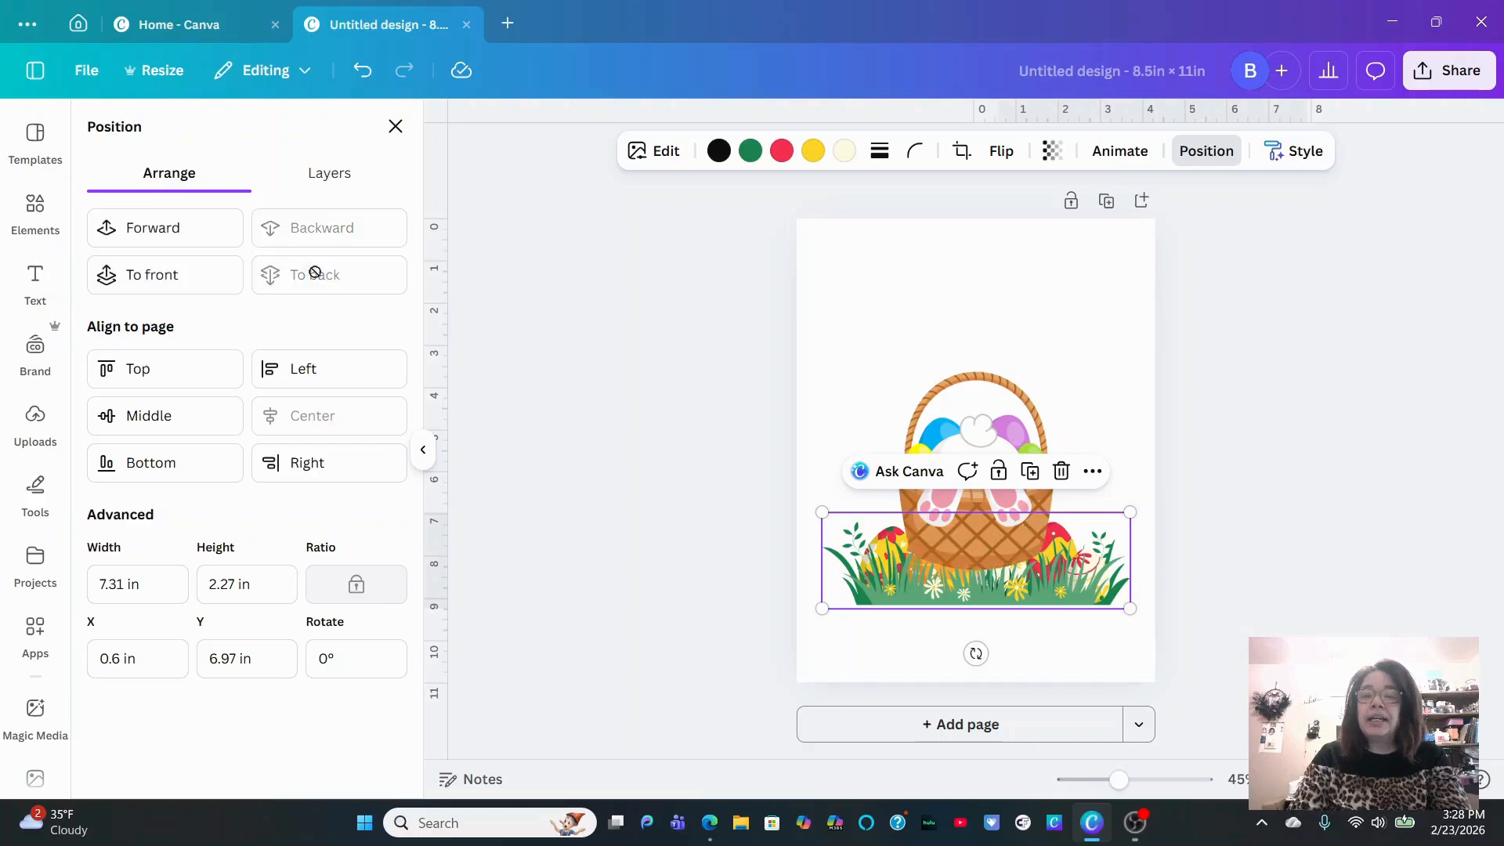
left_click_drag(987, 390, 990, 424)
Enlarge the egg-and-grass border to about 8.08 in wide, reaching the page's left edge
left_click(869, 584)
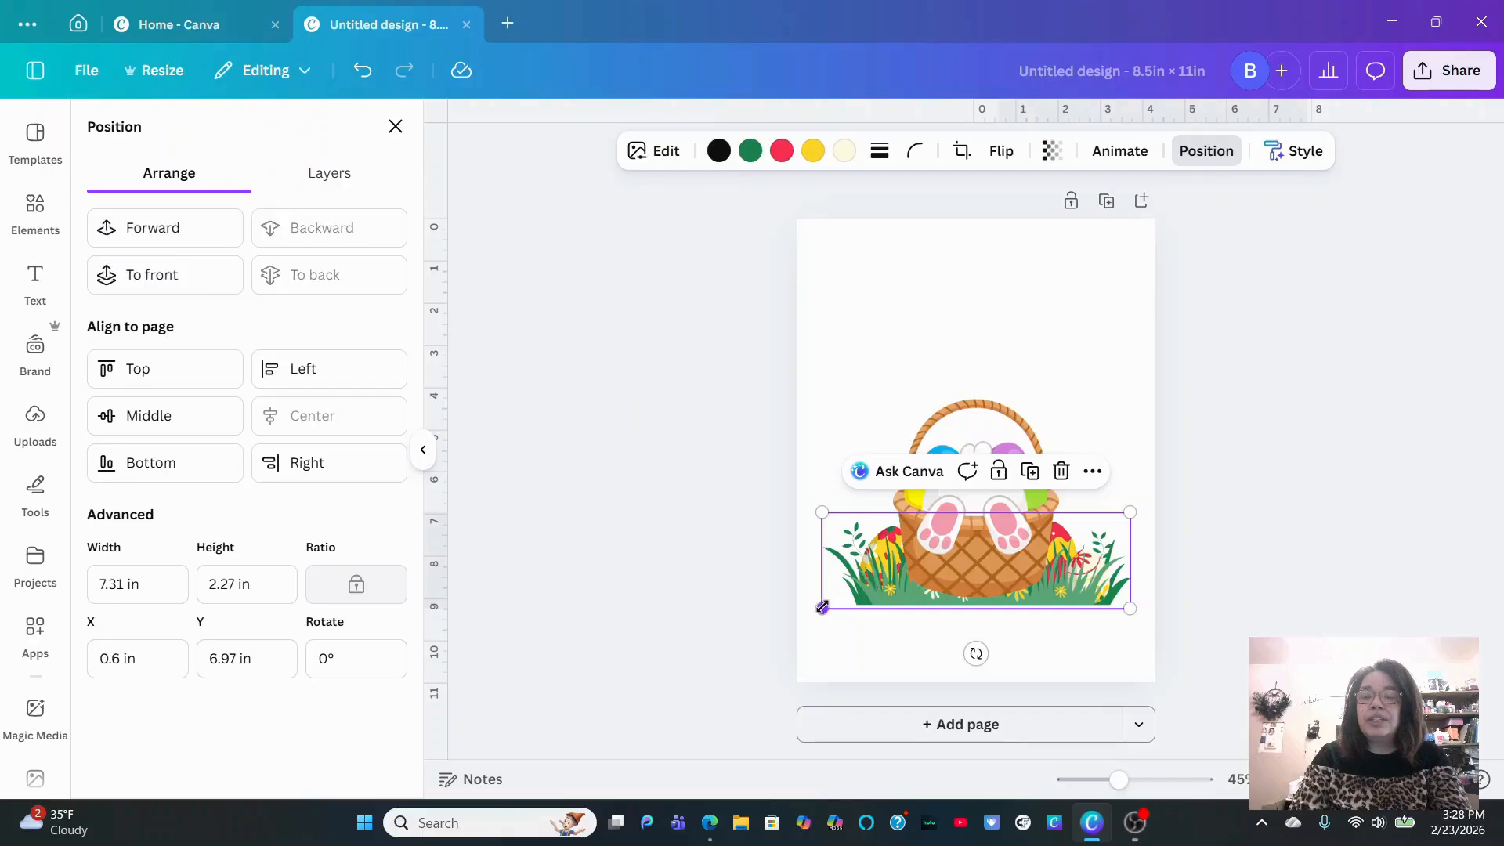
left_click_drag(821, 607, 856, 599)
left_click_drag(951, 551, 953, 550)
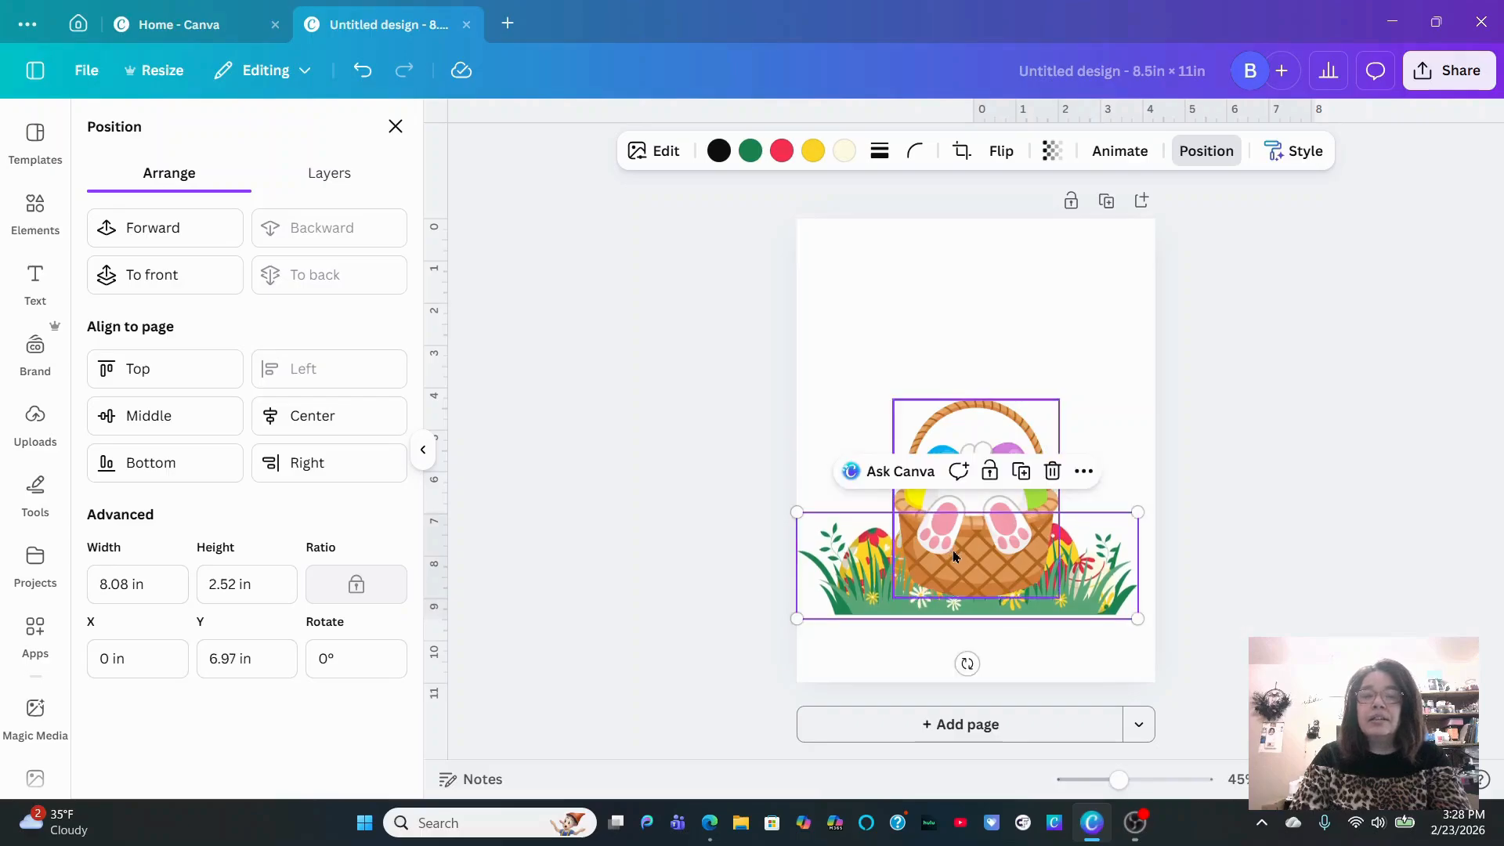
Bring the egg-and-grass border to the front and raise the basket slightly behind it
left_click(149, 284)
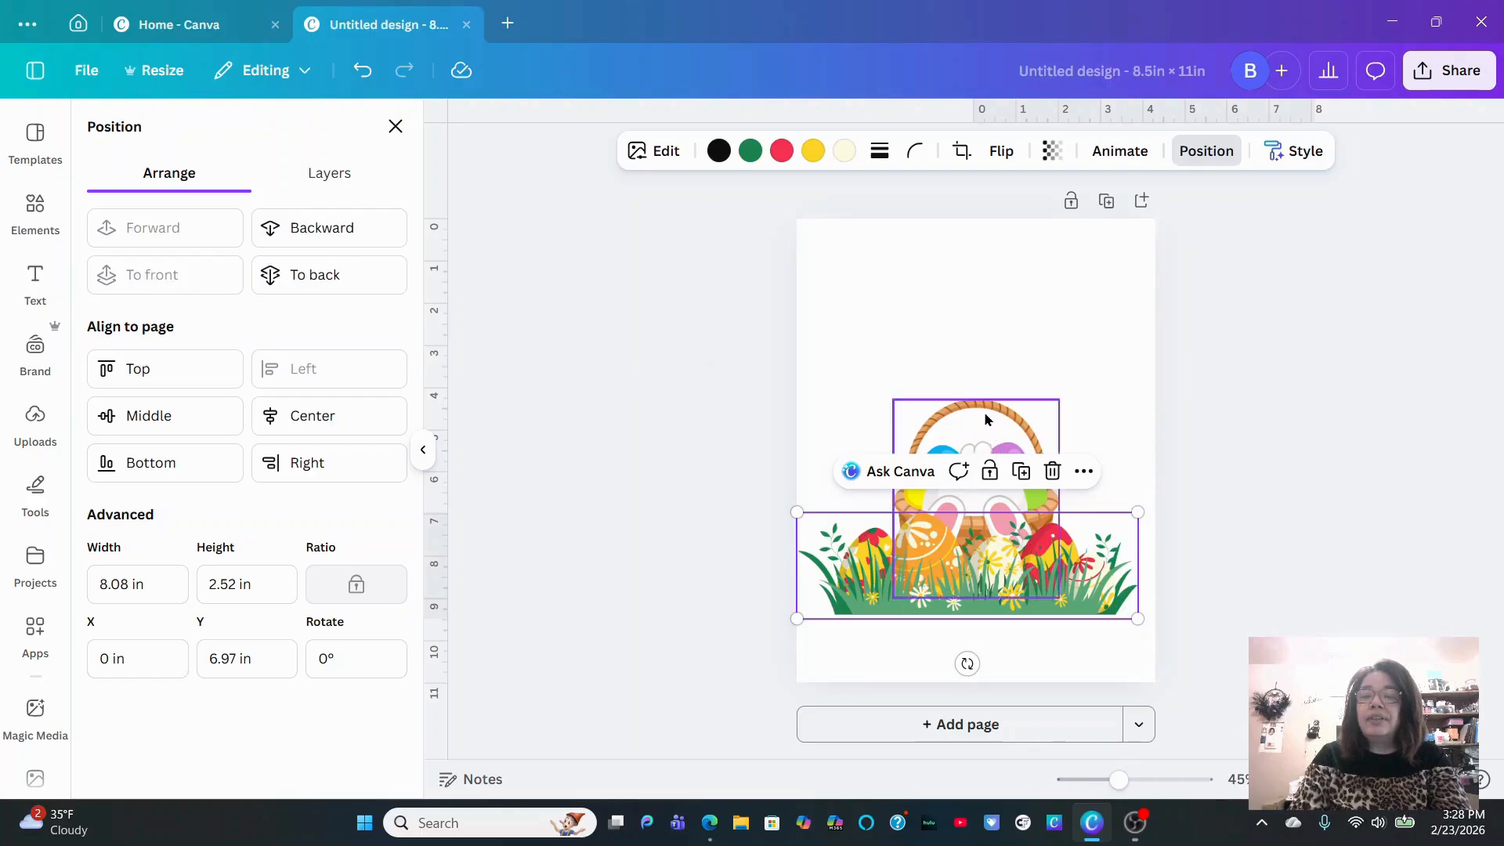
mouse_move(985, 419)
left_mouse_down()
mouse_move(995, 442)
mouse_move(994, 387)
mouse_move(969, 520)
mouse_move(990, 355)
mouse_move(986, 394)
left_mouse_up()
left_click(928, 294)
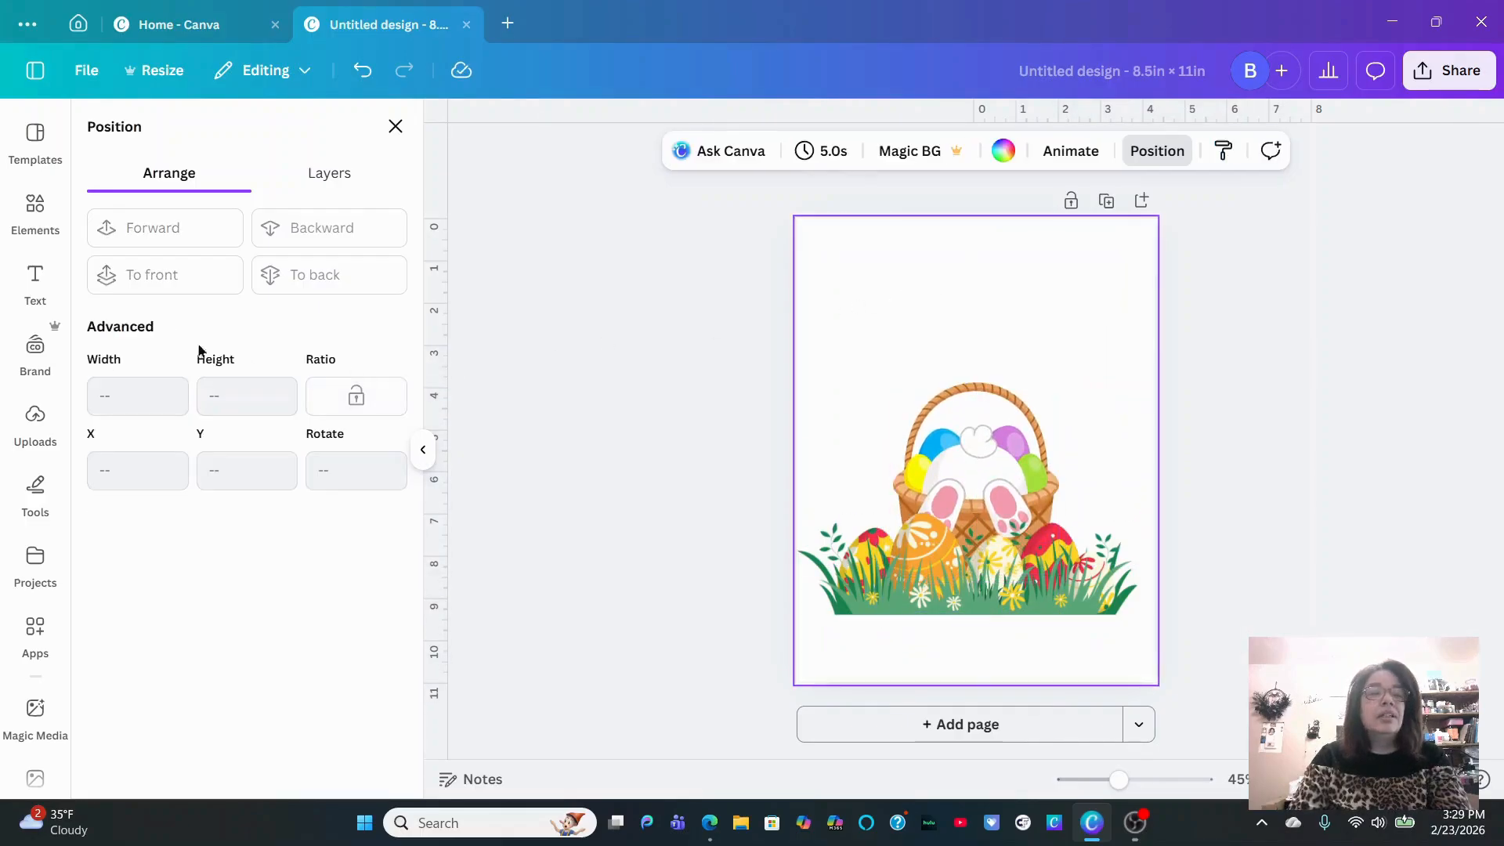
Add the recommended grass graphic with a bunny and yellow egg, and set two copies side by side along the border's lower edge
left_click(37, 280)
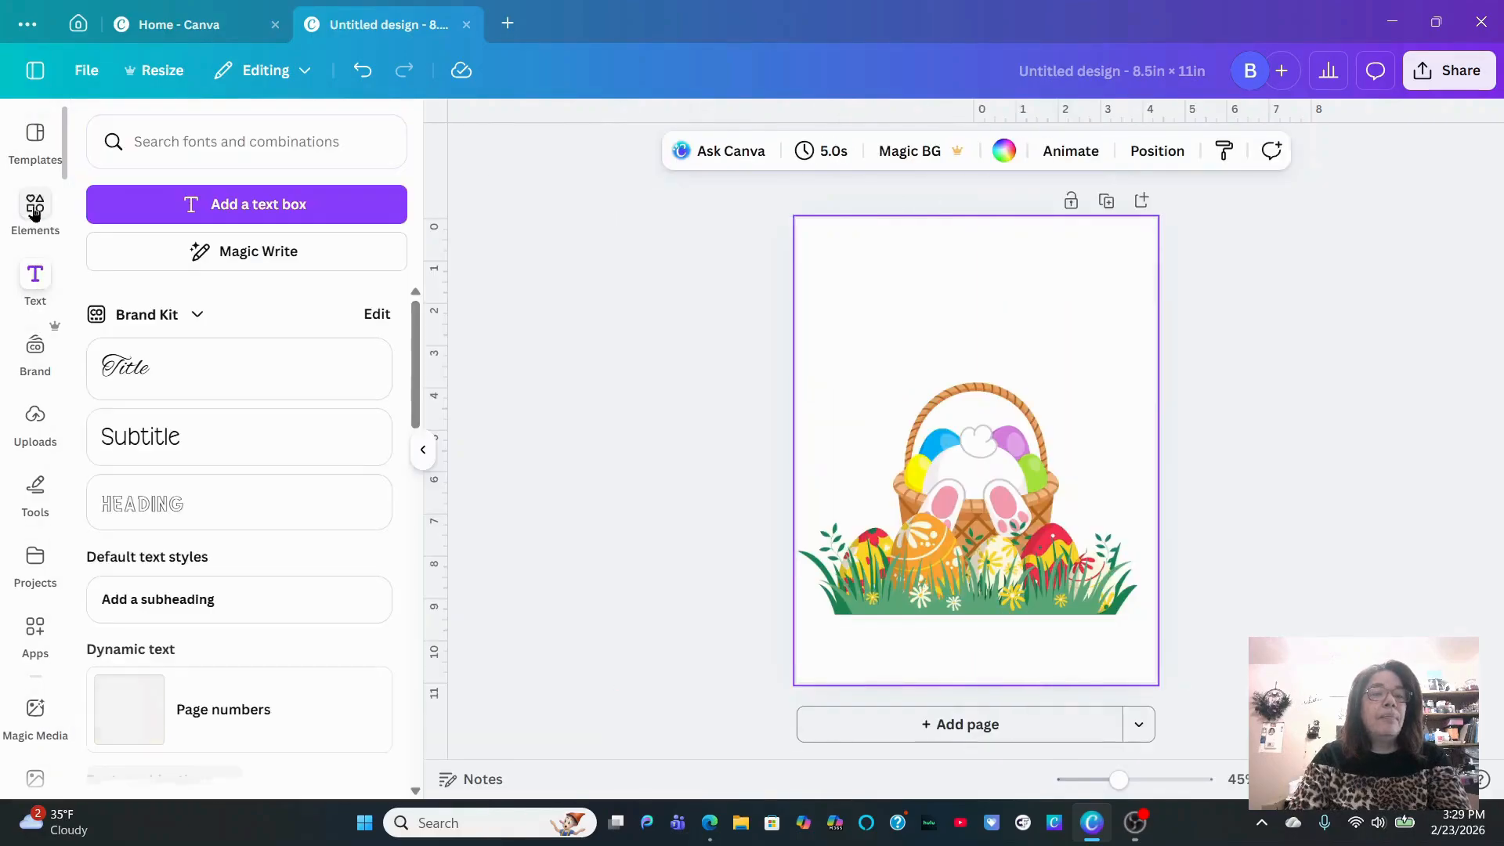
left_click(40, 208)
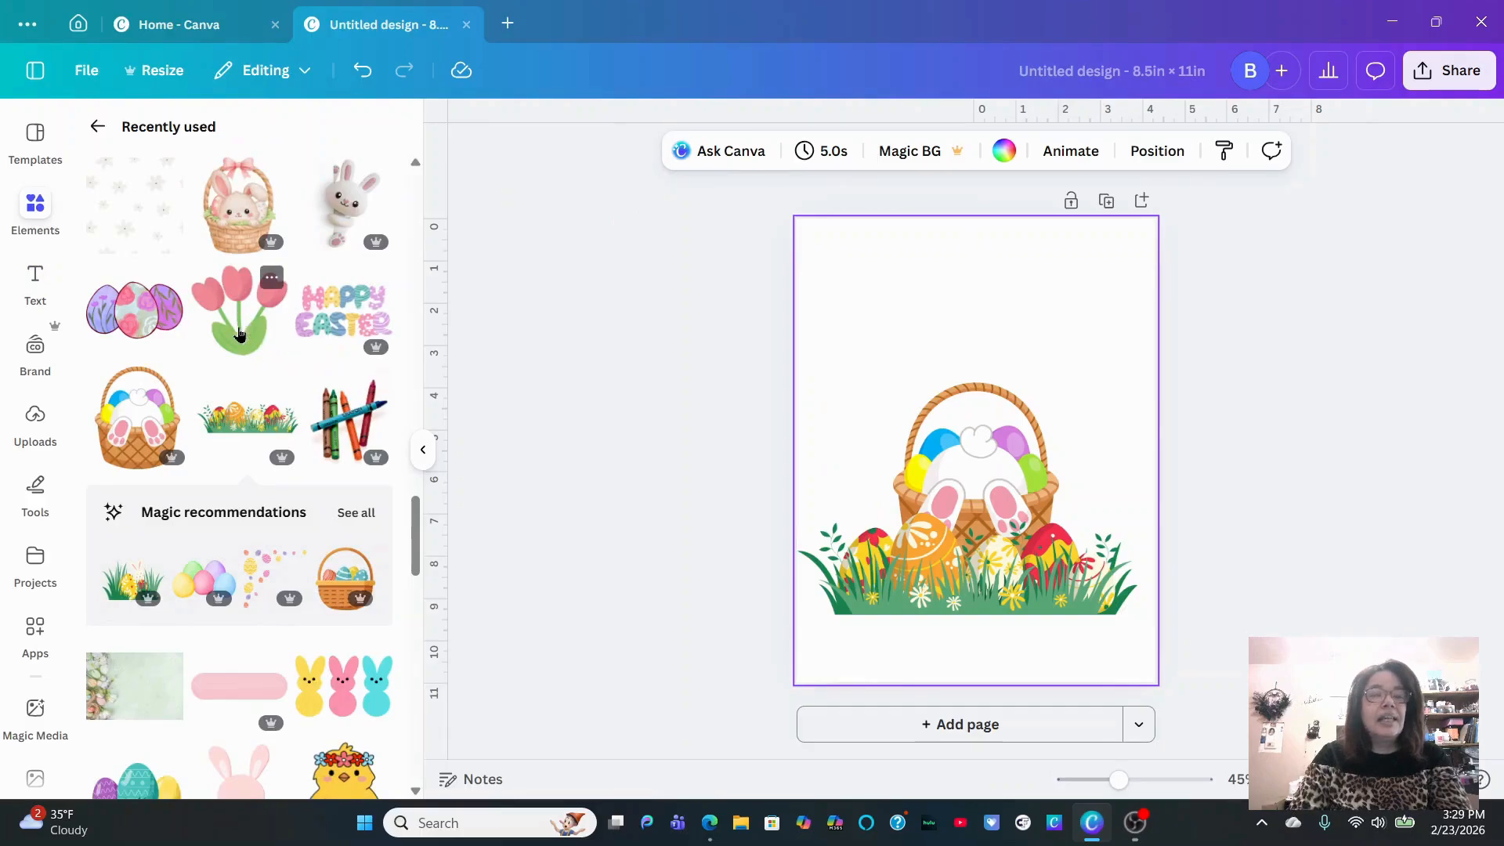
scroll(238, 341, "down", 3)
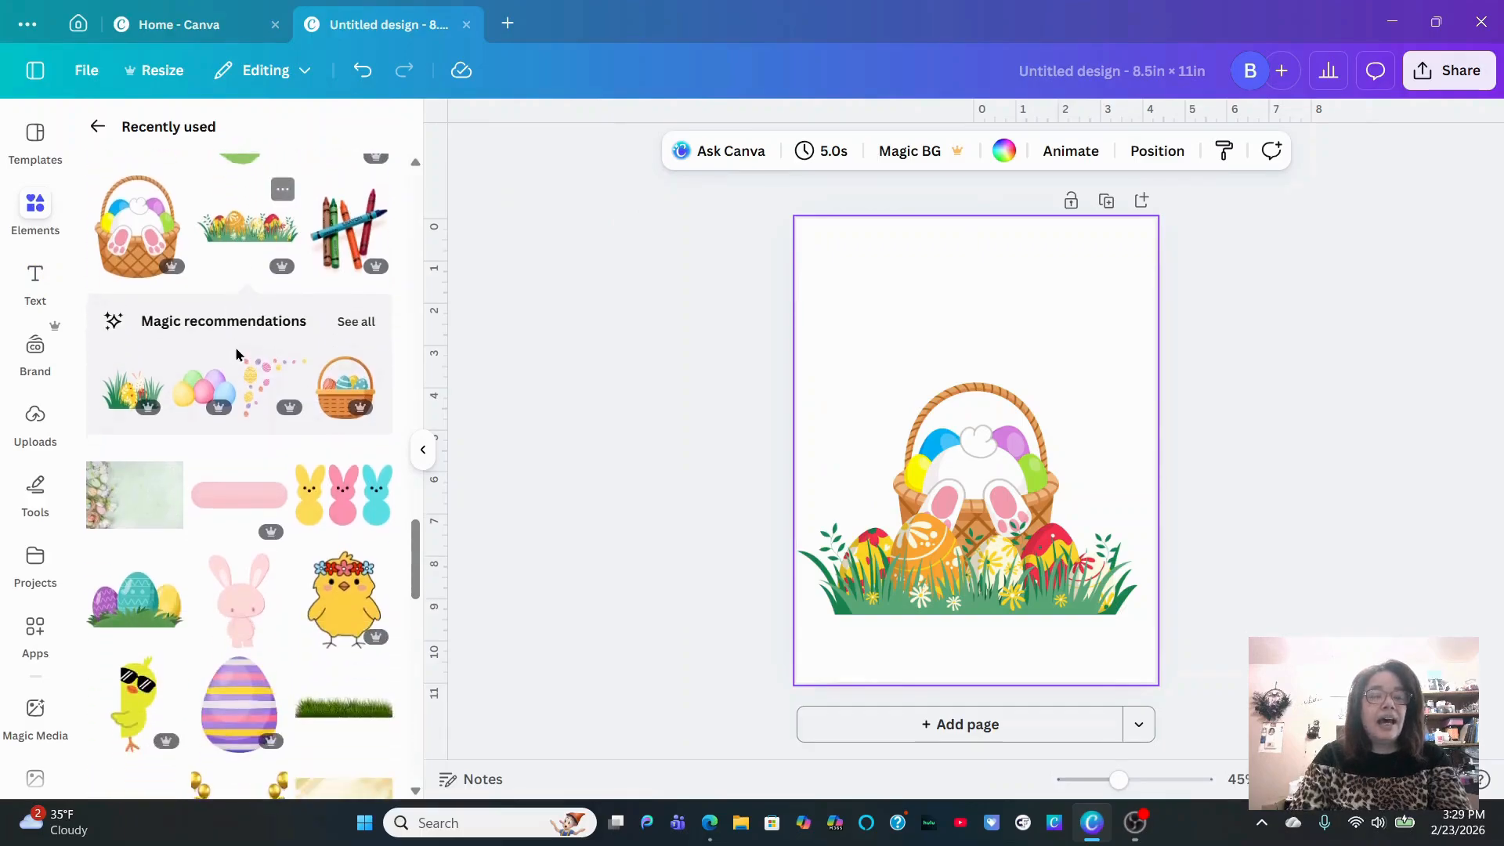
left_click(122, 401)
left_click_drag(983, 482, 1002, 603)
left_click(936, 511)
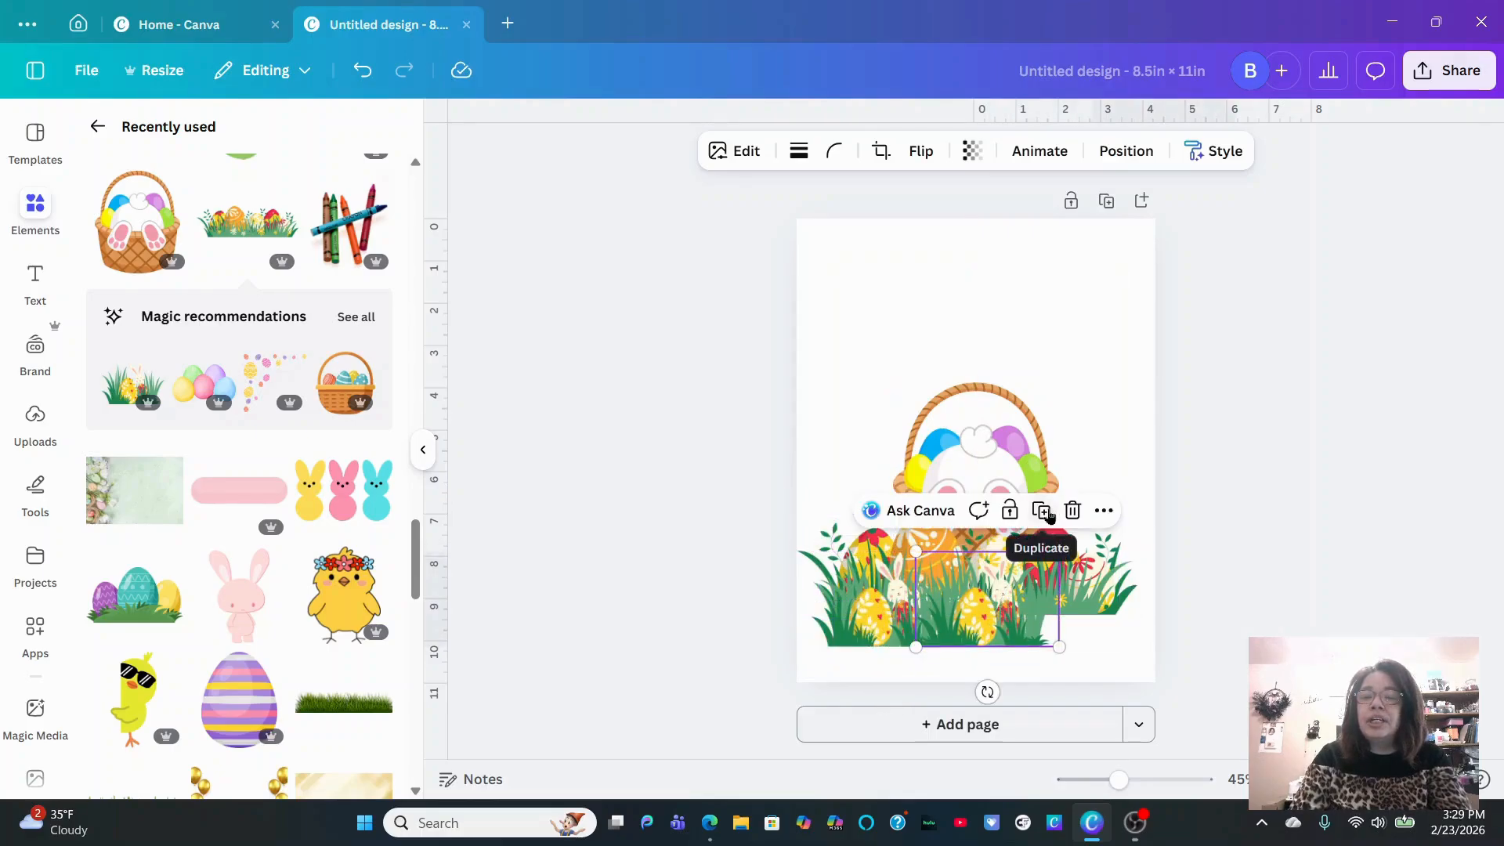
Duplicate the bunny-and-egg grass graphic again and align the third copy with the page's right edge
left_click(1042, 511)
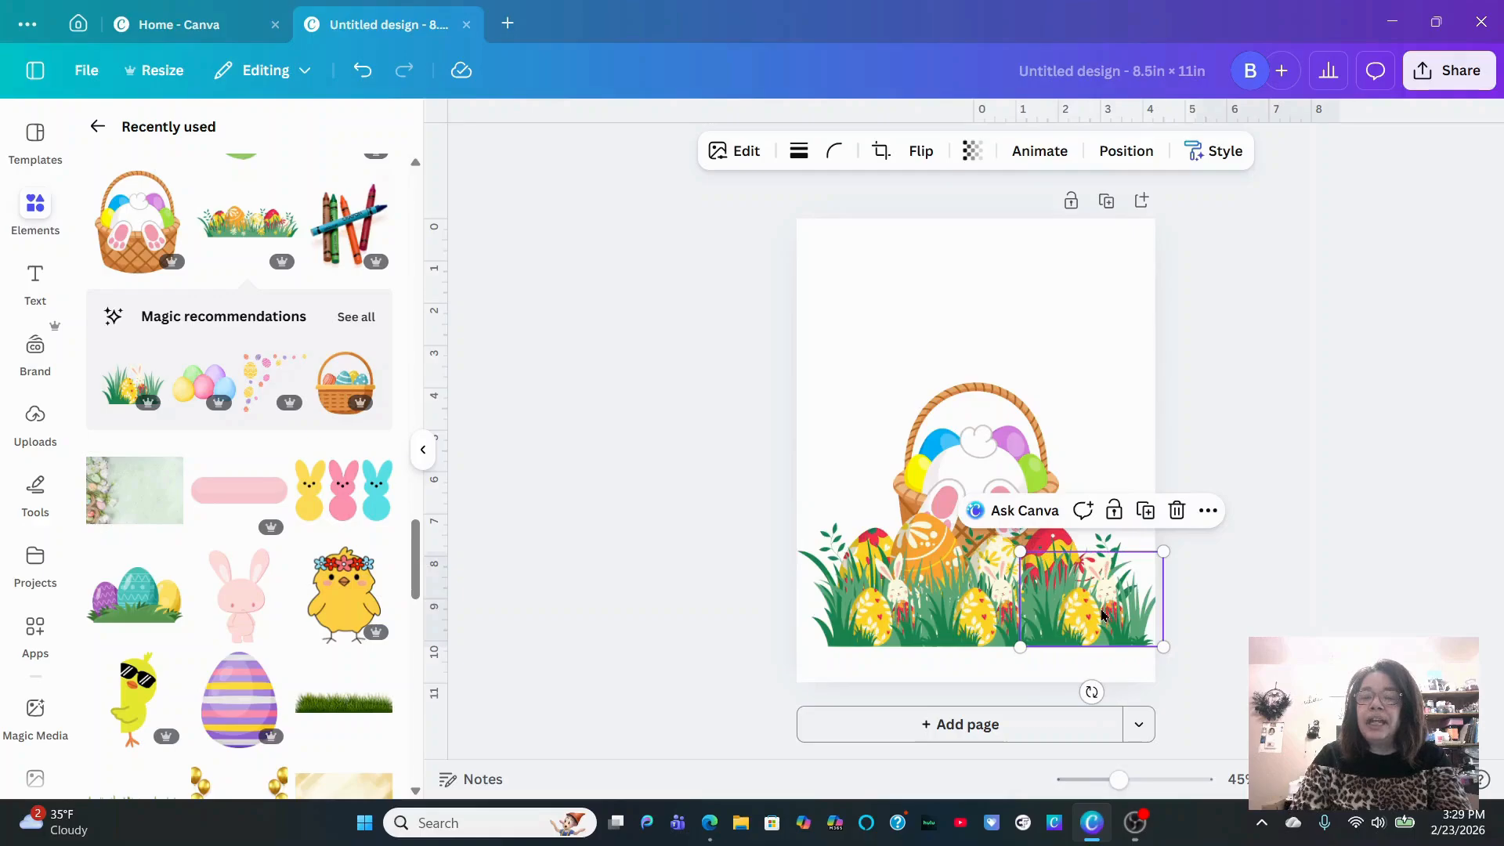
left_click_drag(1102, 615, 1097, 611)
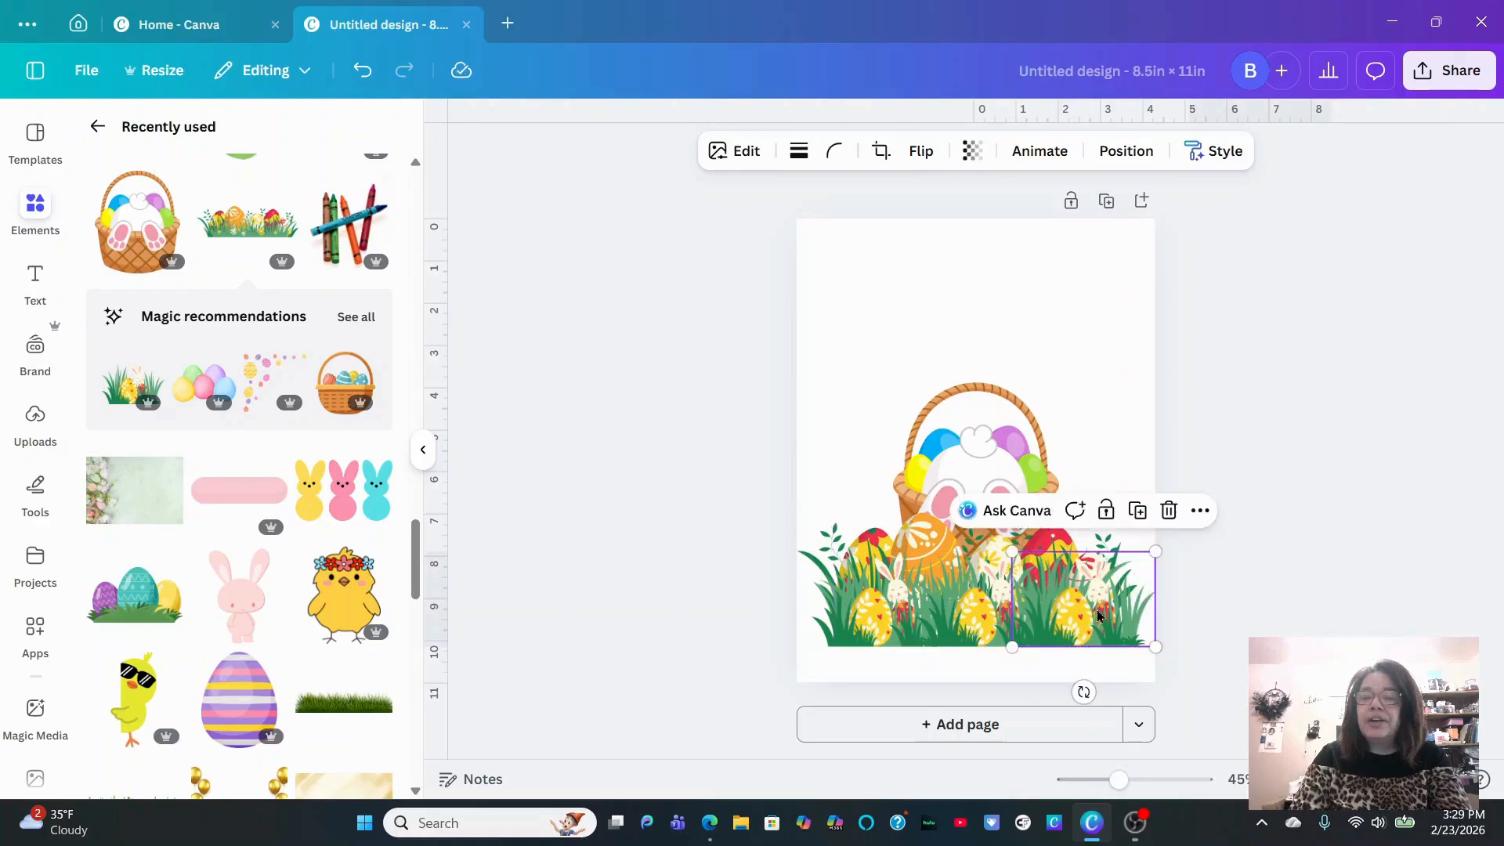
left_click(1130, 469)
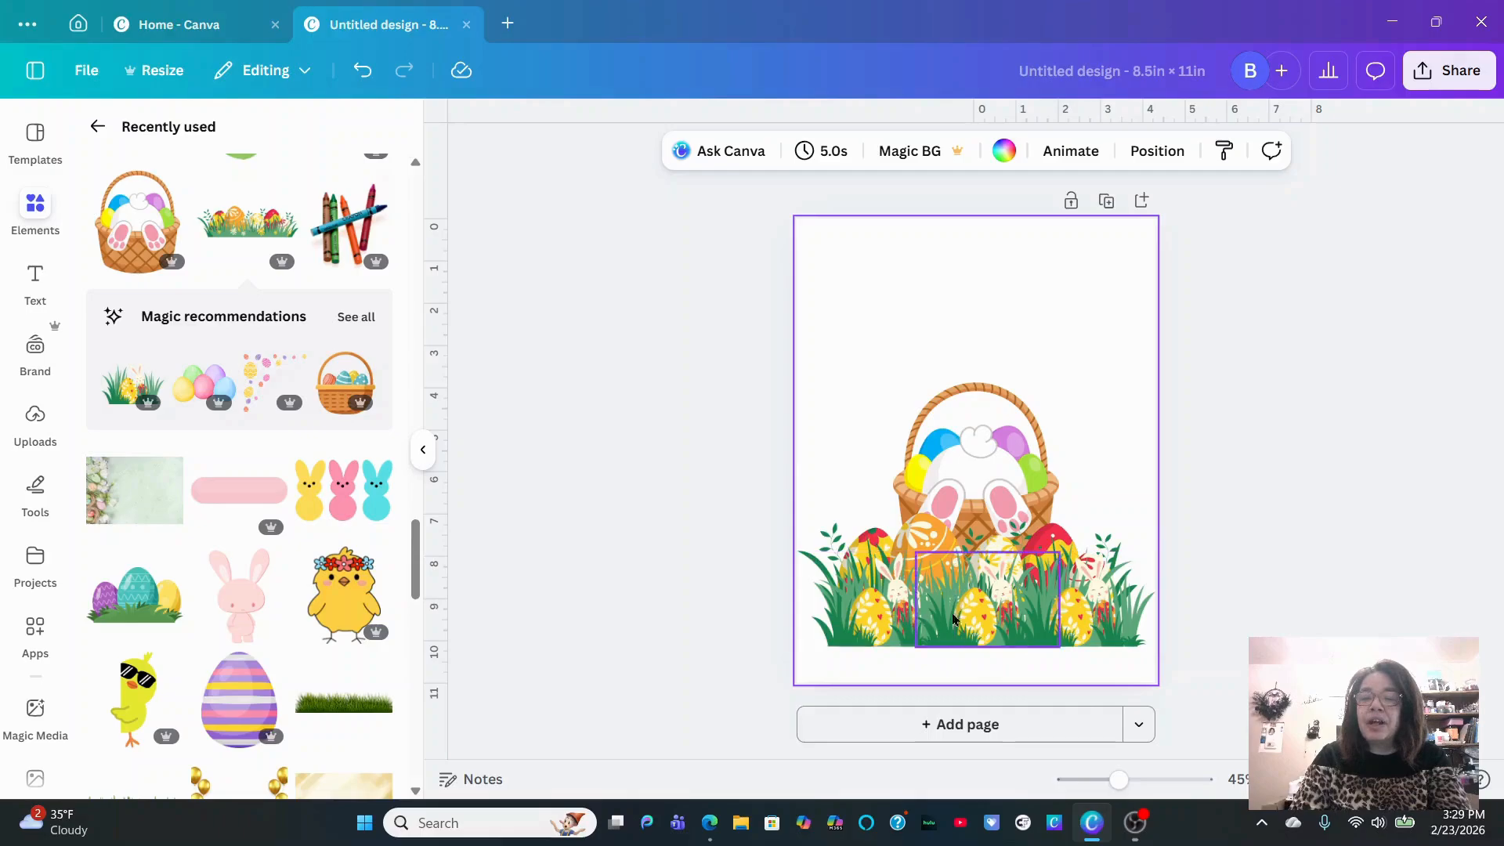
Send the rightmost bunny-and-egg grass copy backward, behind the egg-and-grass border
left_click(1092, 622)
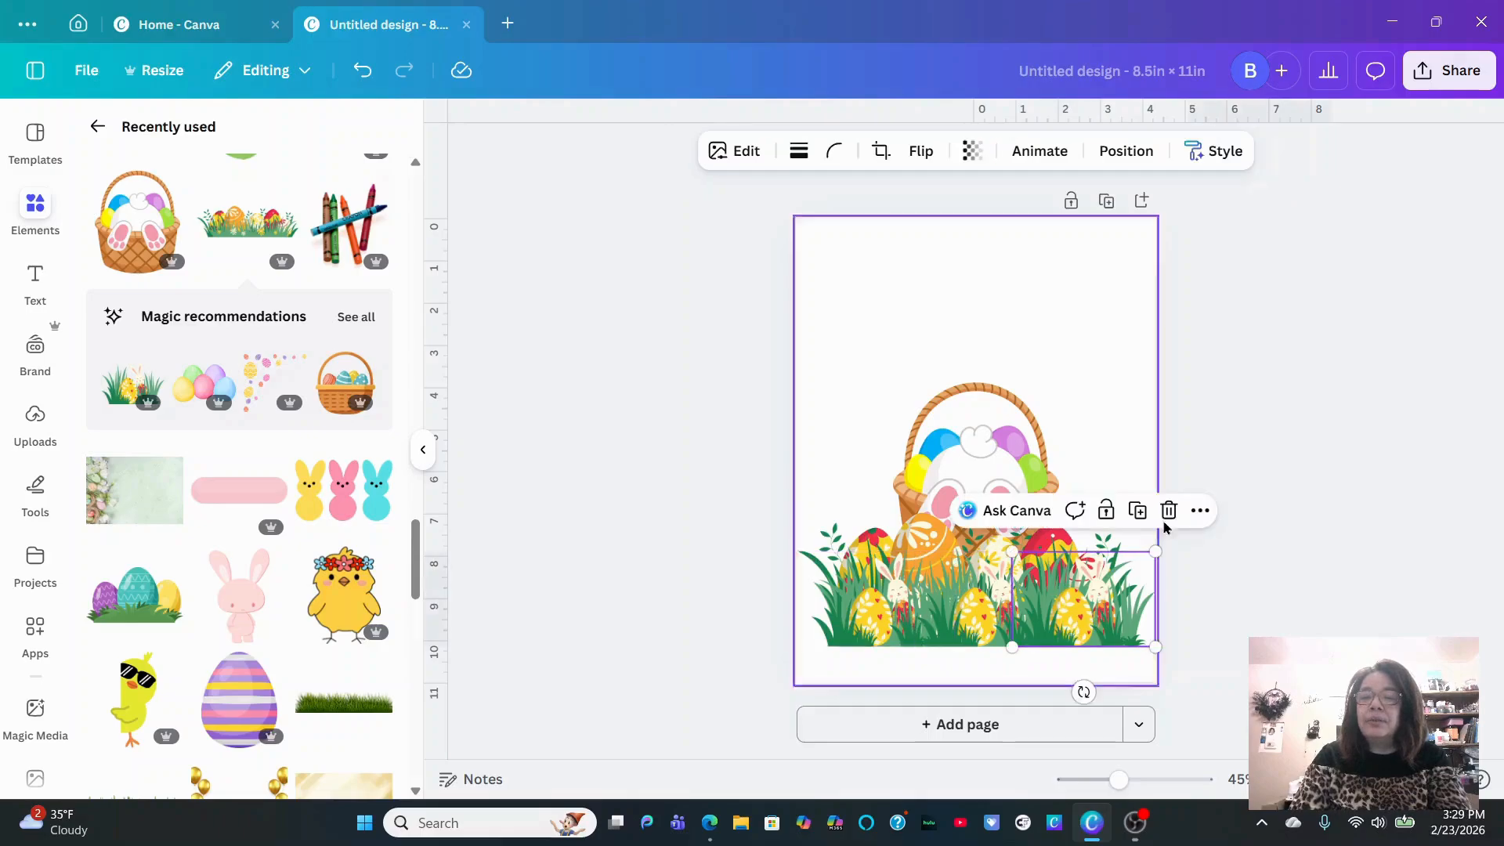
left_click(1130, 157)
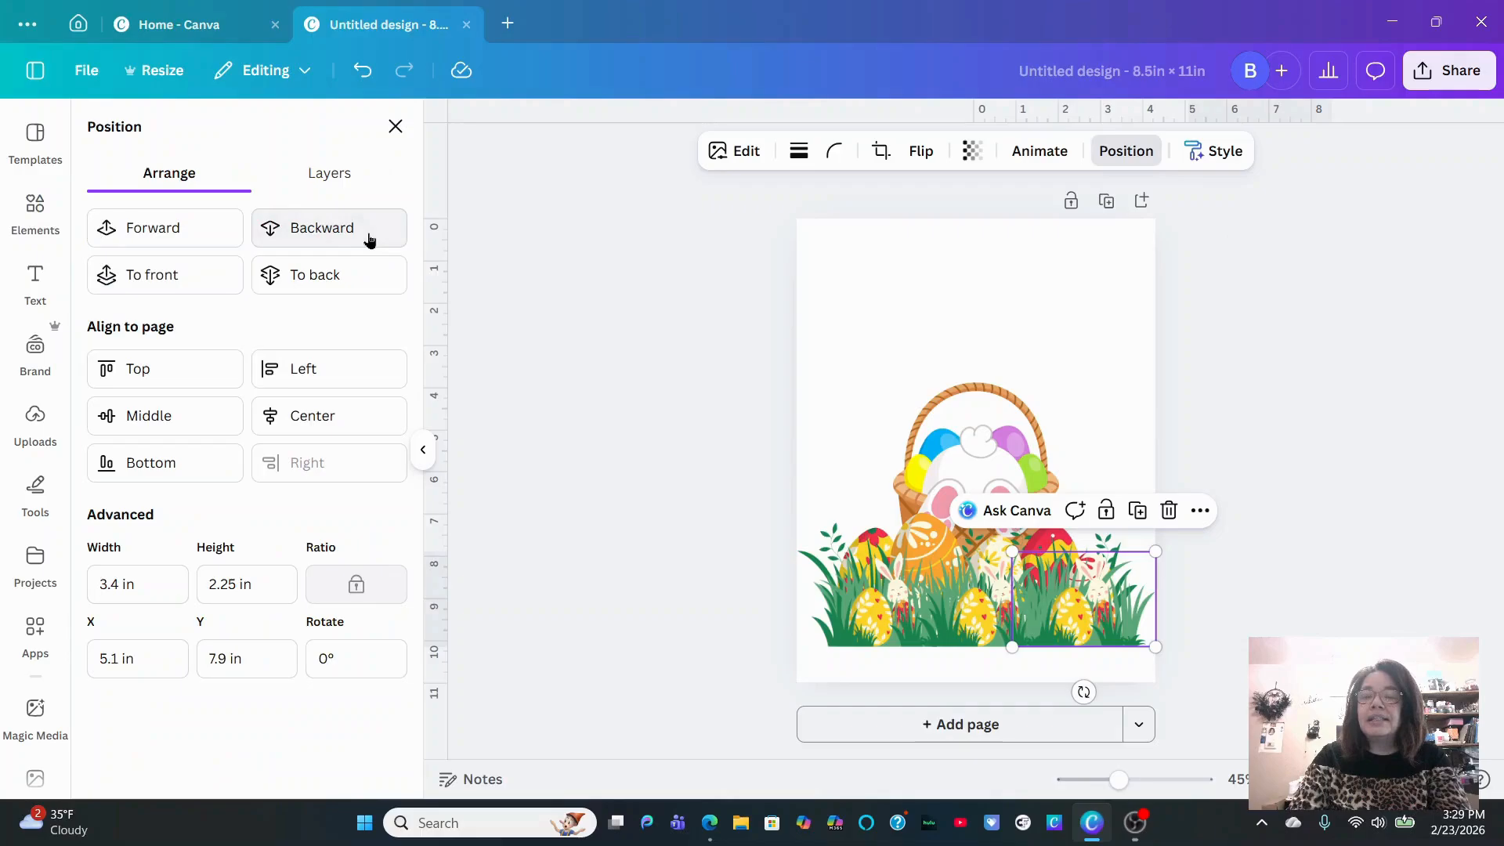
mouse_move(1081, 619)
left_mouse_down()
mouse_move(1112, 615)
mouse_move(1072, 612)
mouse_move(1088, 662)
mouse_move(1099, 617)
mouse_move(1056, 612)
mouse_move(1095, 615)
mouse_move(1079, 604)
left_mouse_up()
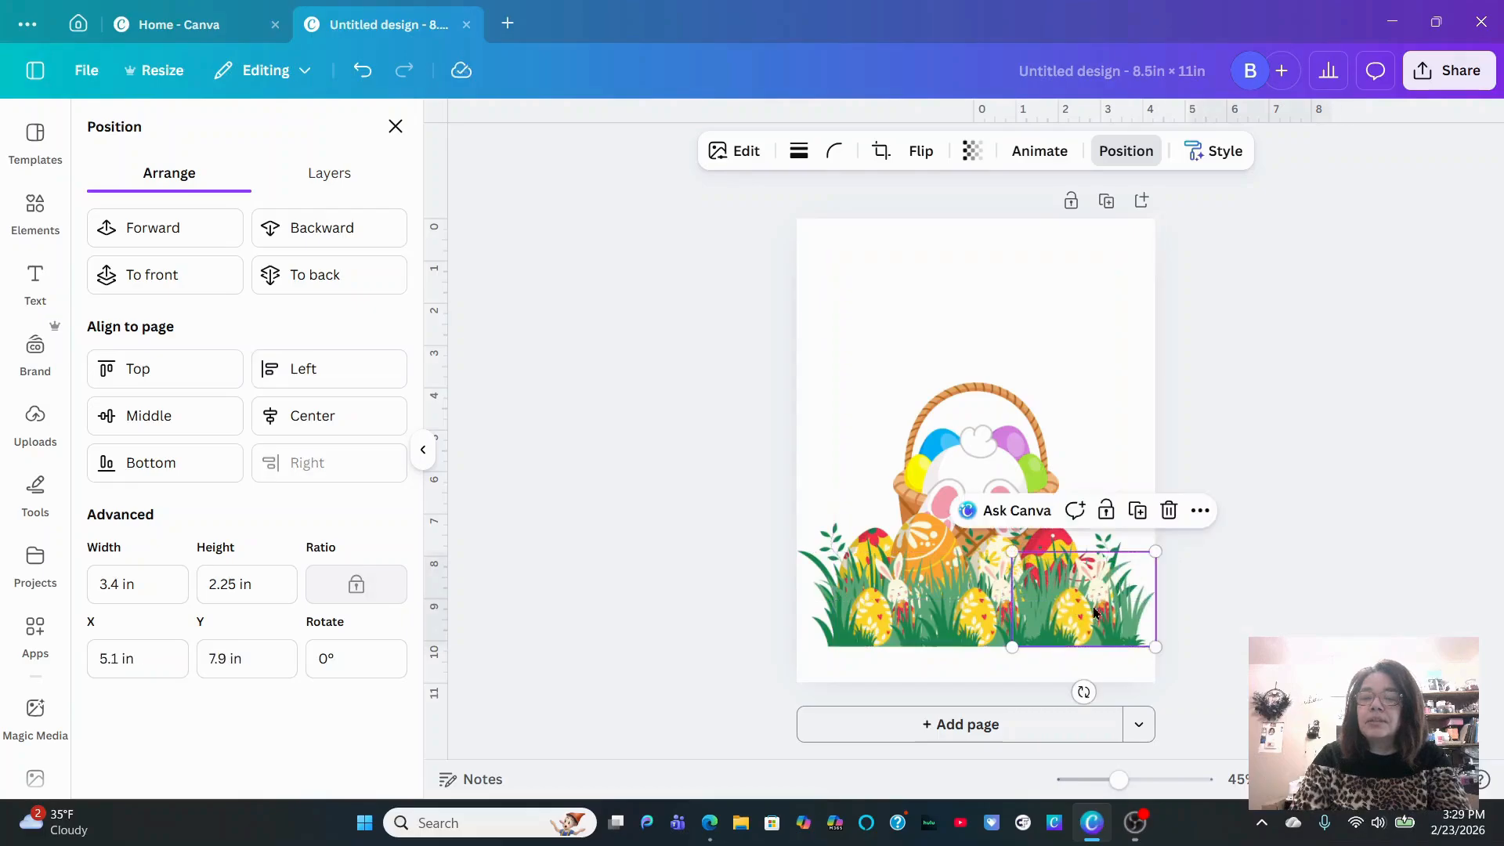
left_click(318, 228)
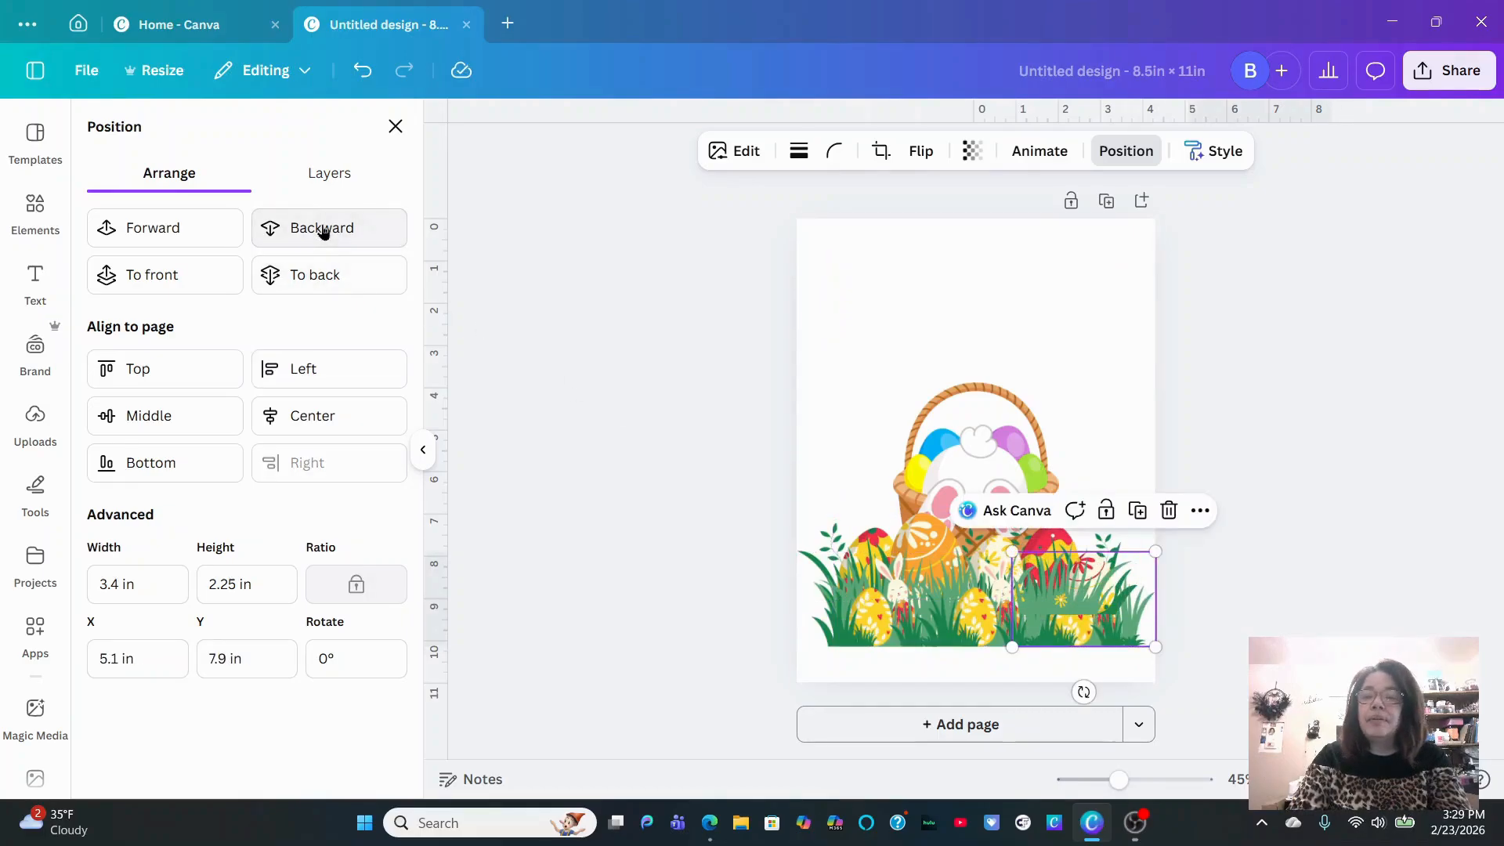
Shift the left bunny-and-egg grass copy to about X 0.85 in and move the middle copy slightly rightward
left_click_drag(1083, 603, 1039, 601)
left_click(1039, 538)
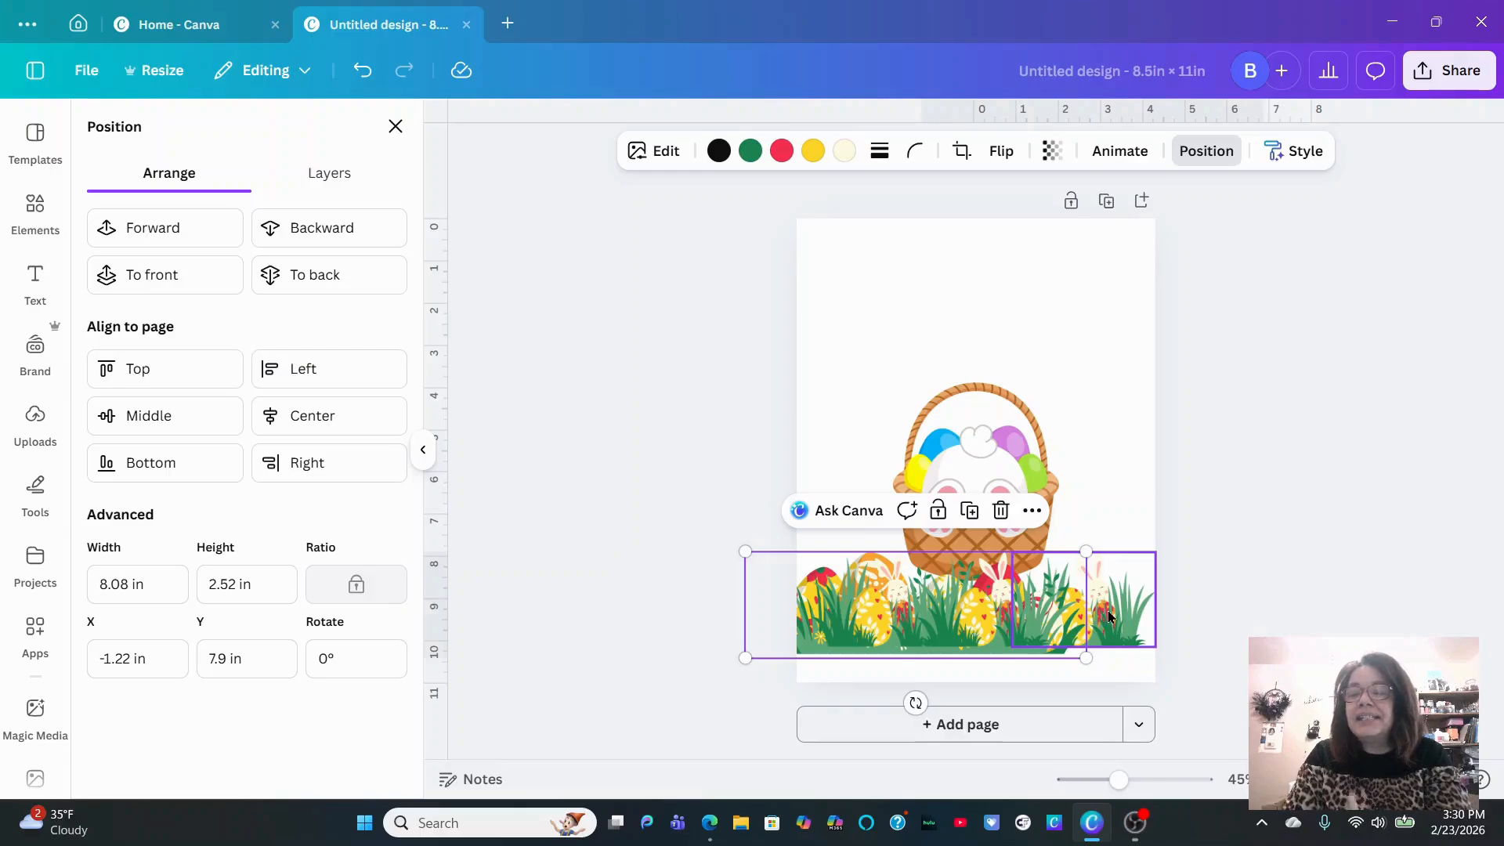
mouse_move(928, 624)
left_mouse_down()
mouse_move(984, 618)
mouse_move(872, 598)
mouse_move(846, 639)
mouse_move(914, 639)
mouse_move(859, 580)
mouse_move(875, 612)
mouse_move(854, 597)
mouse_move(897, 613)
mouse_move(868, 659)
mouse_move(924, 613)
mouse_move(905, 618)
left_mouse_up()
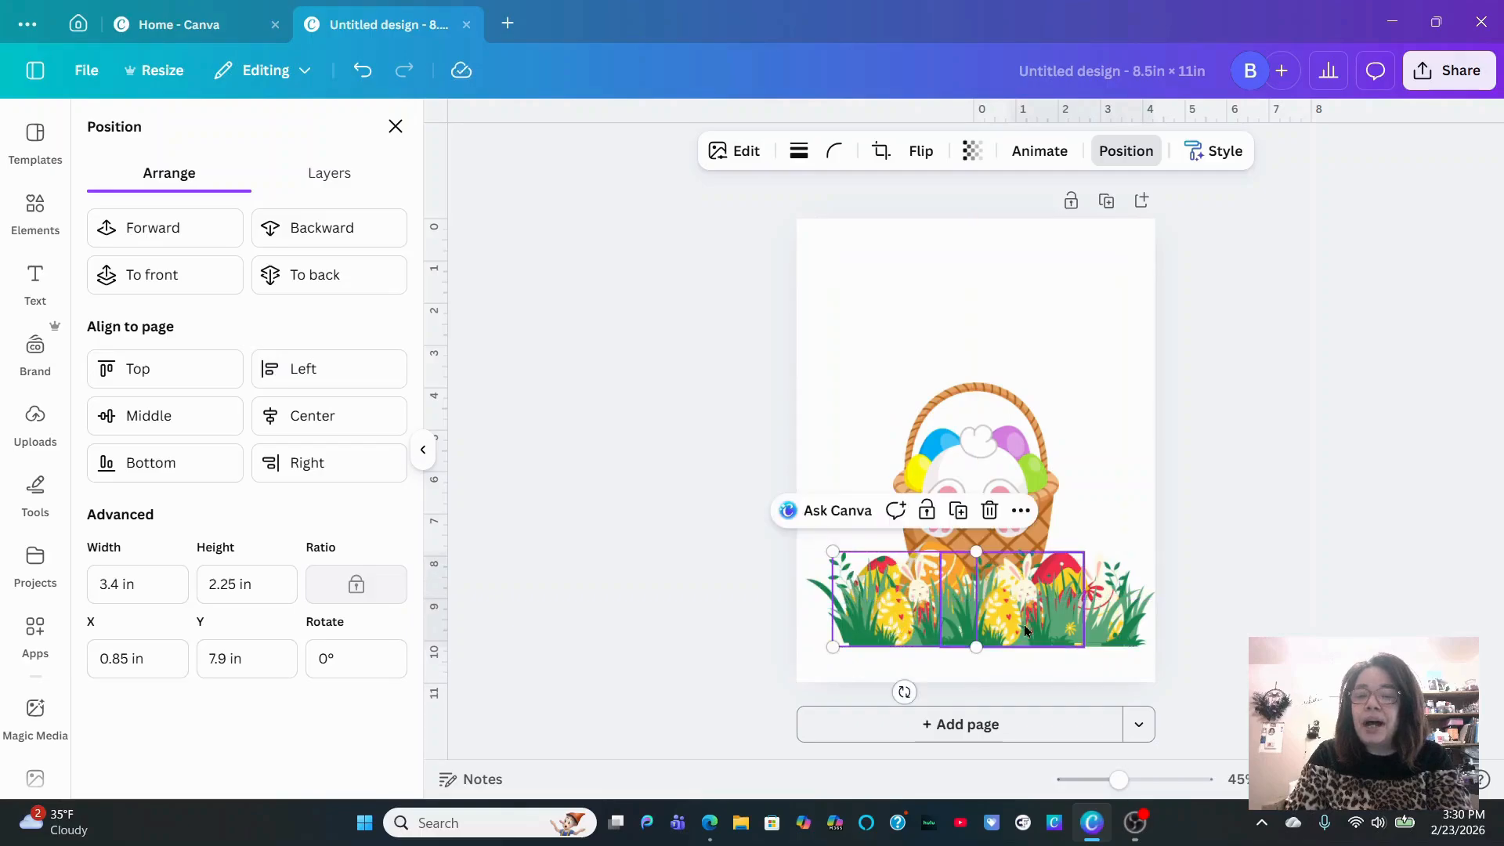
left_click(1135, 620)
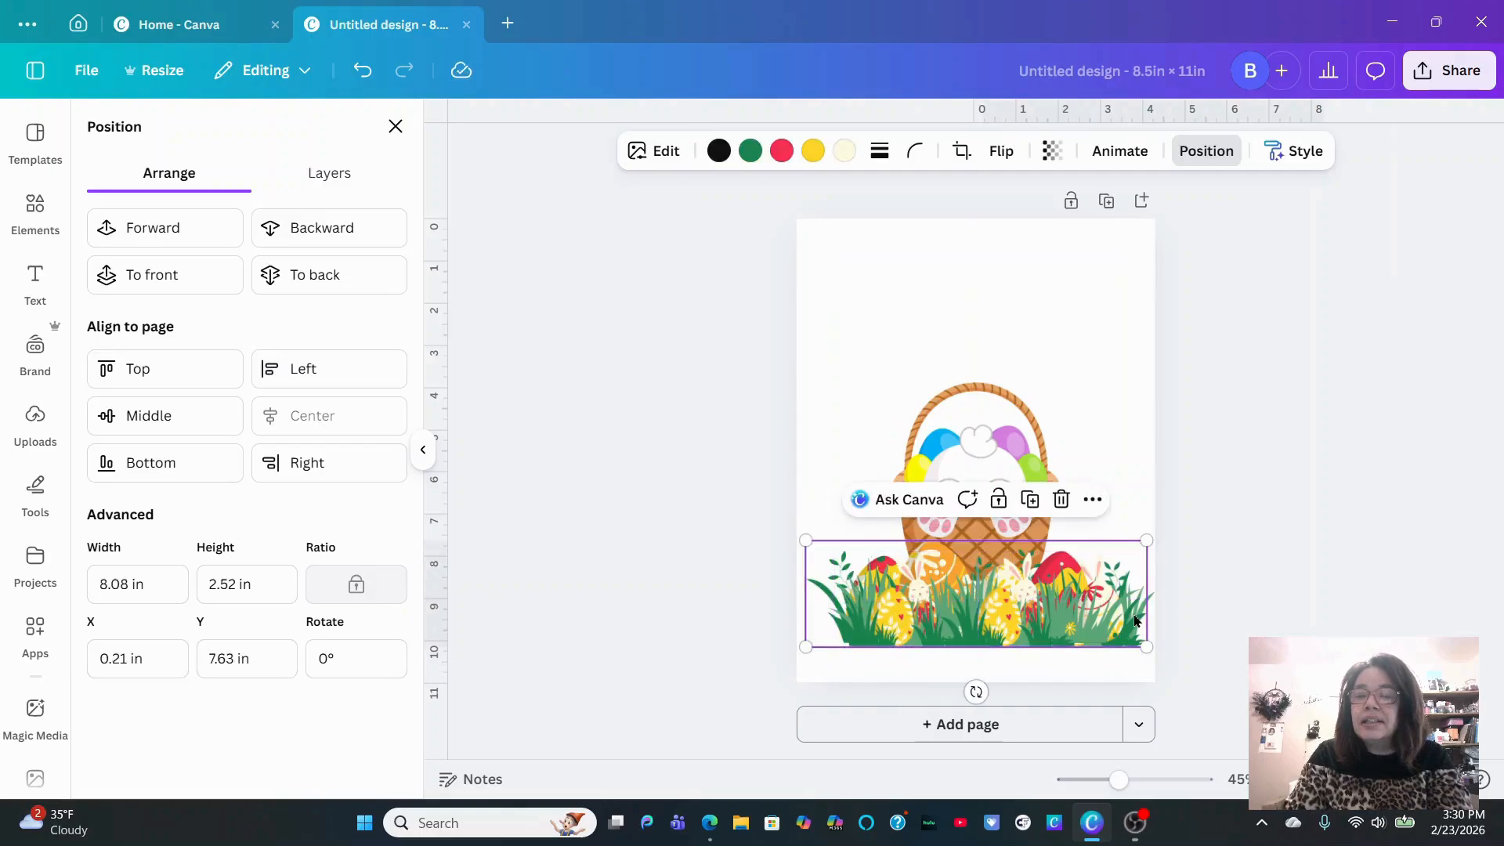
left_click(1100, 665)
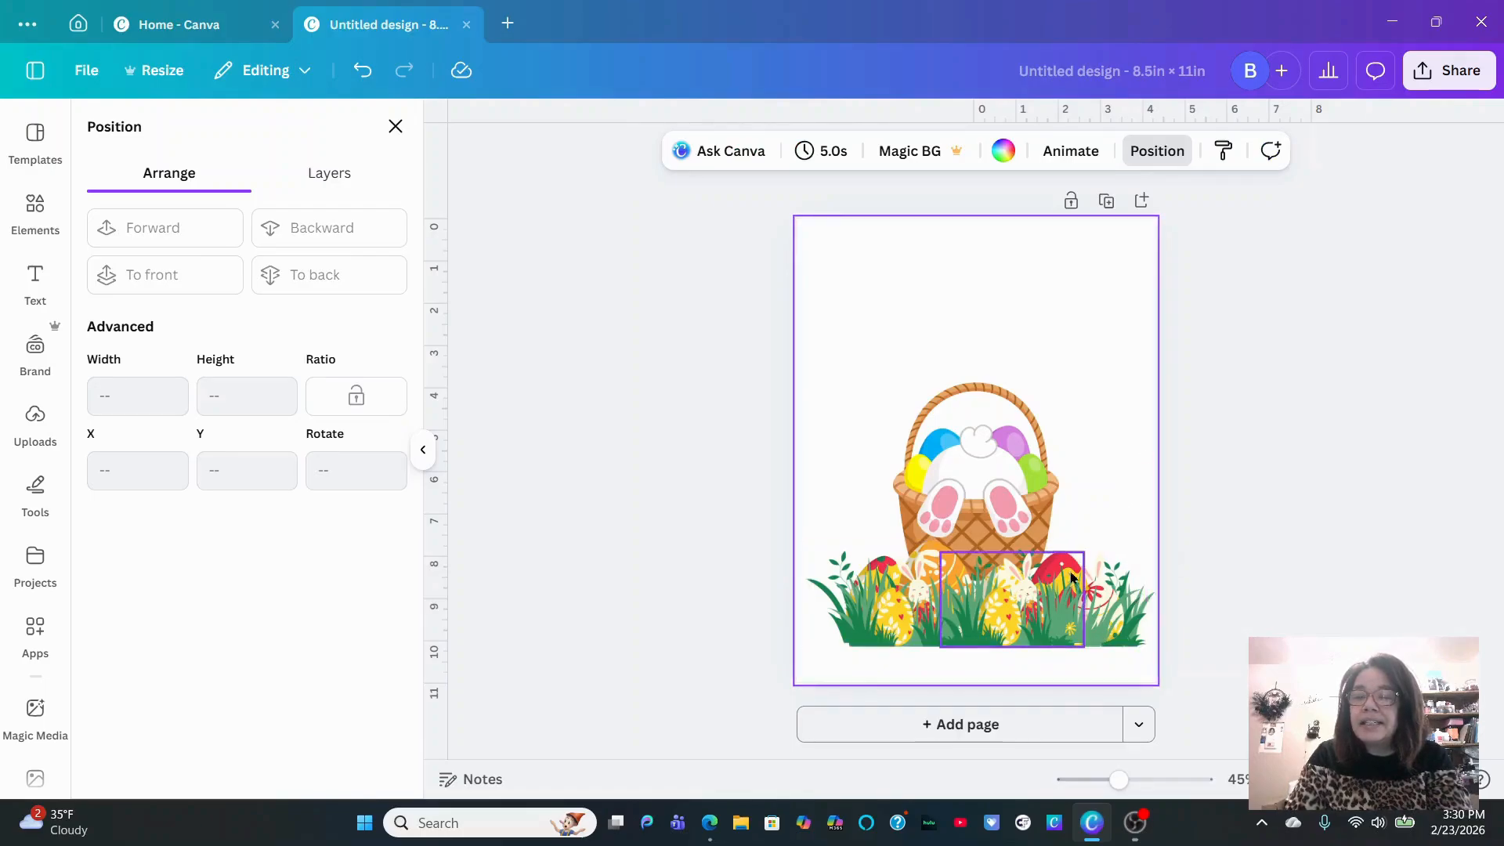
Shrink the egg-and-grass border to about 5.77 in wide
left_click(1115, 575)
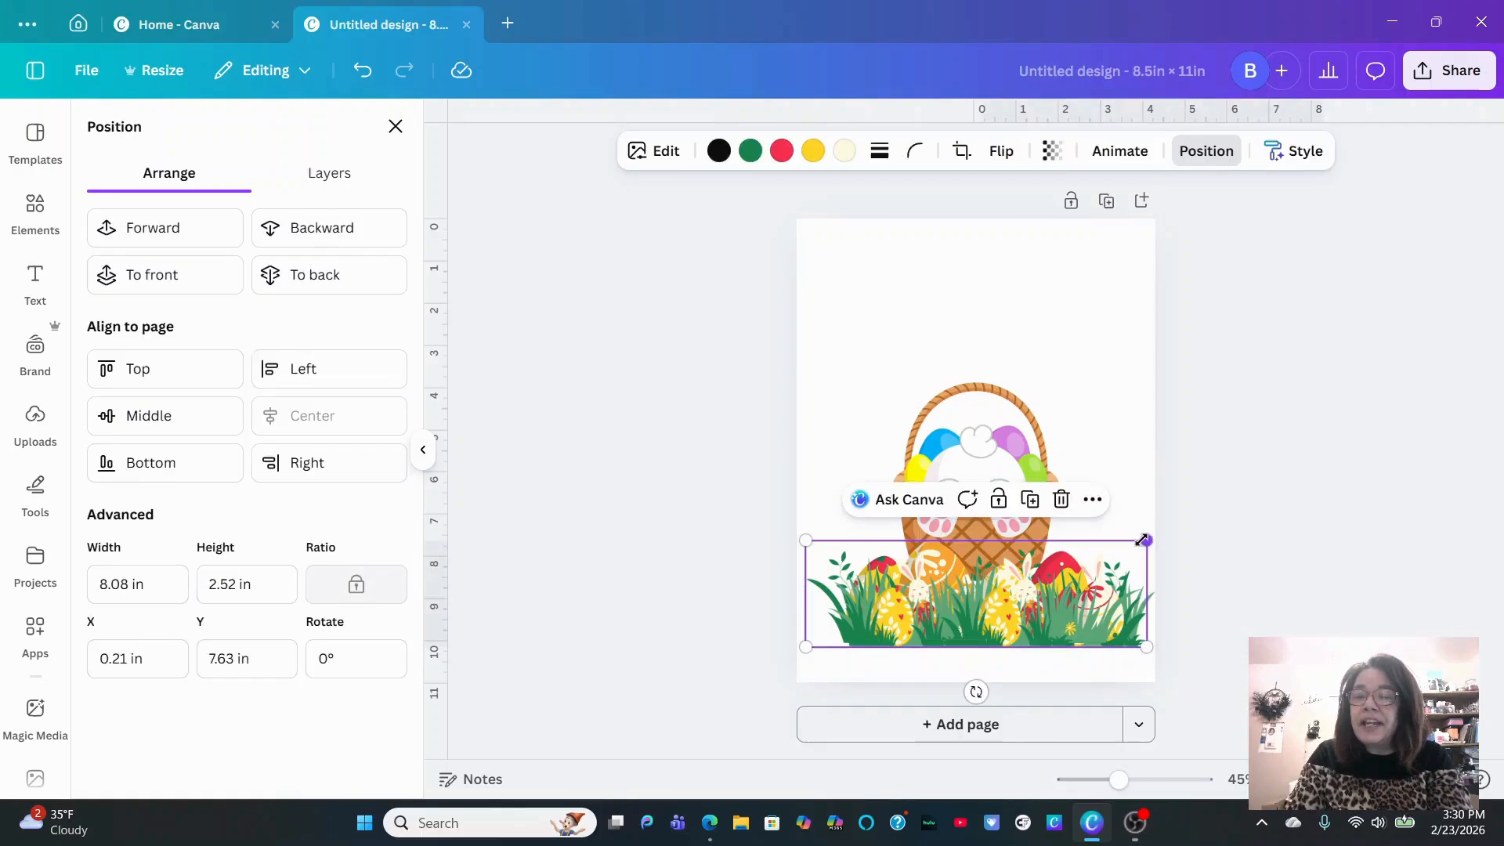
left_click_drag(1145, 540, 1048, 571)
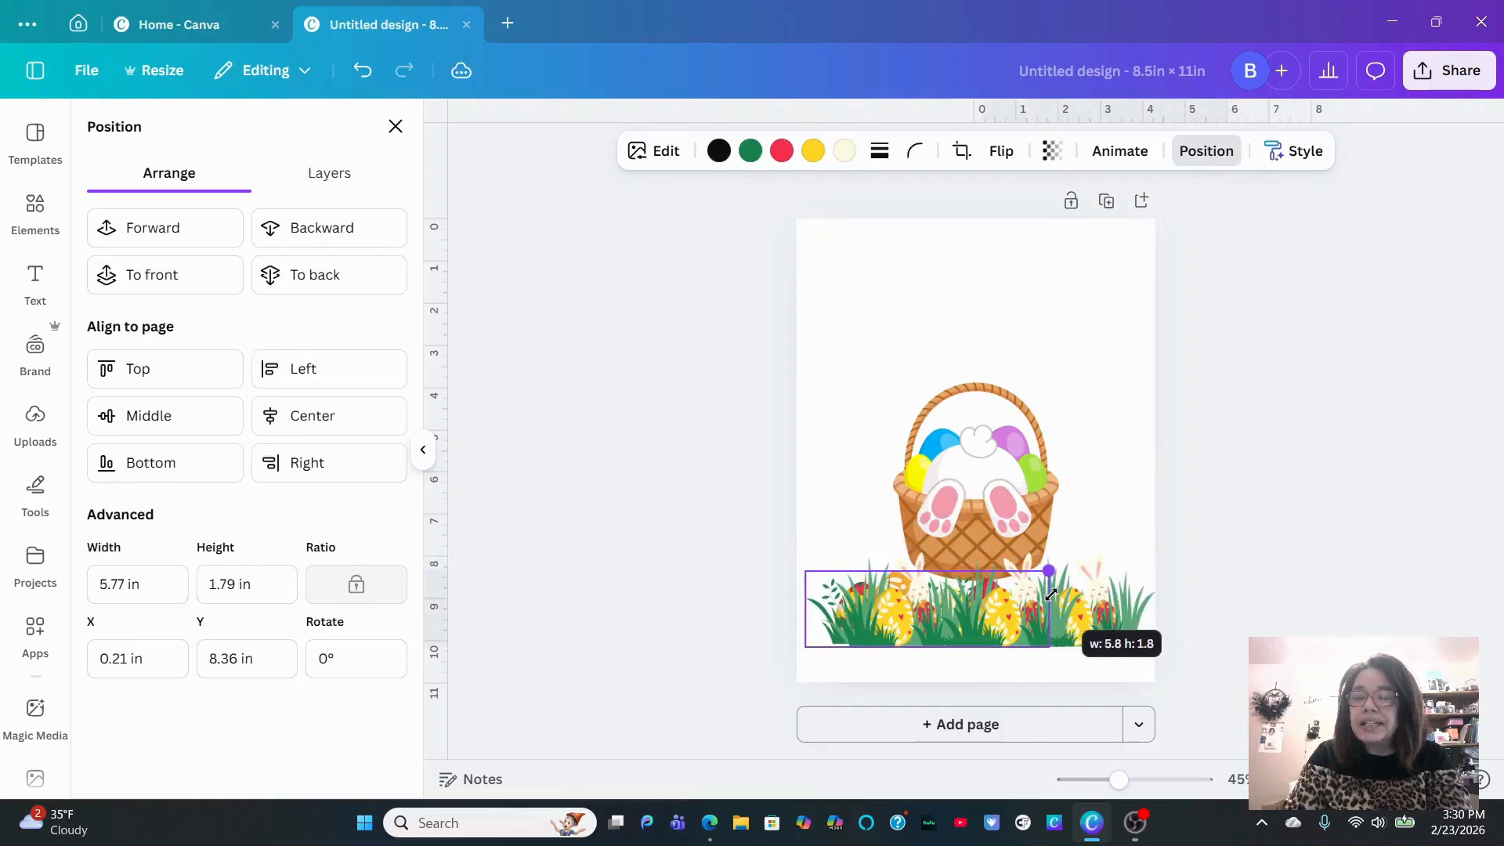
left_click_drag(1108, 616, 931, 574)
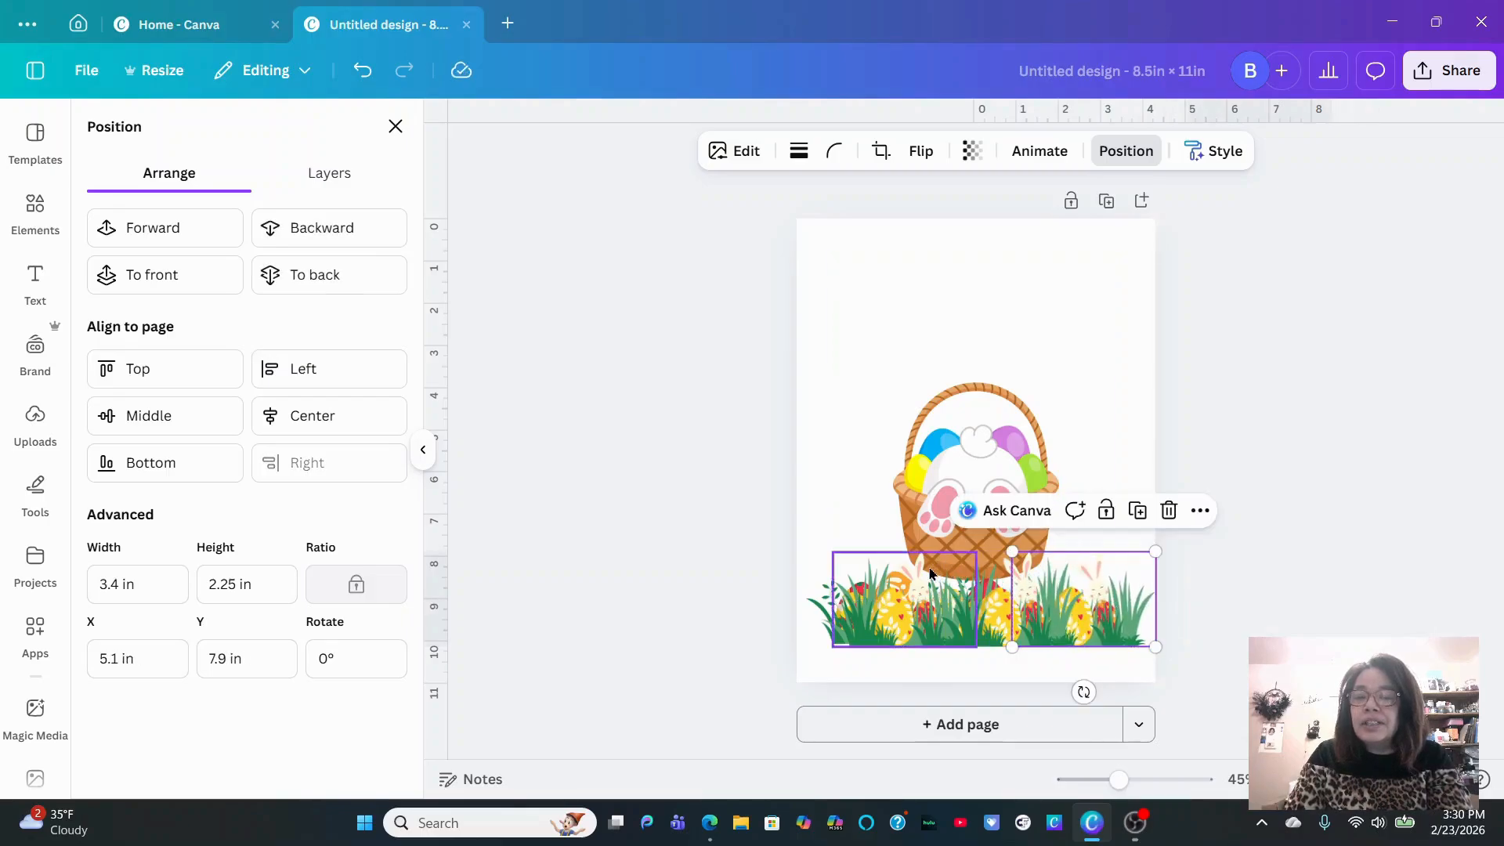
left_click(830, 571)
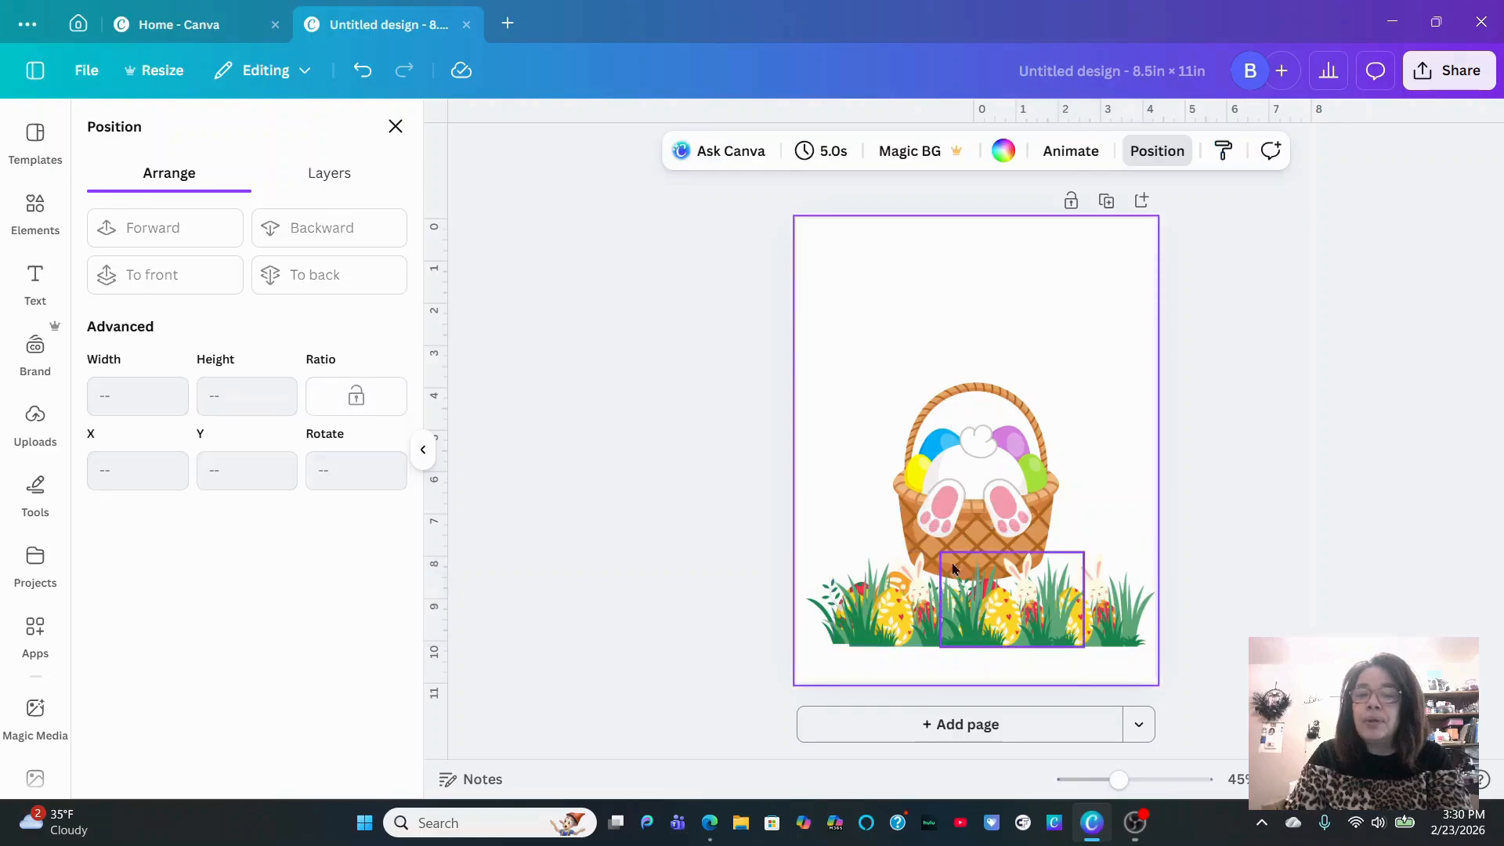
Nudge the middle bunny-and-egg grass copy slightly left, between the two outer copies
left_click(1023, 578)
left_click(910, 607)
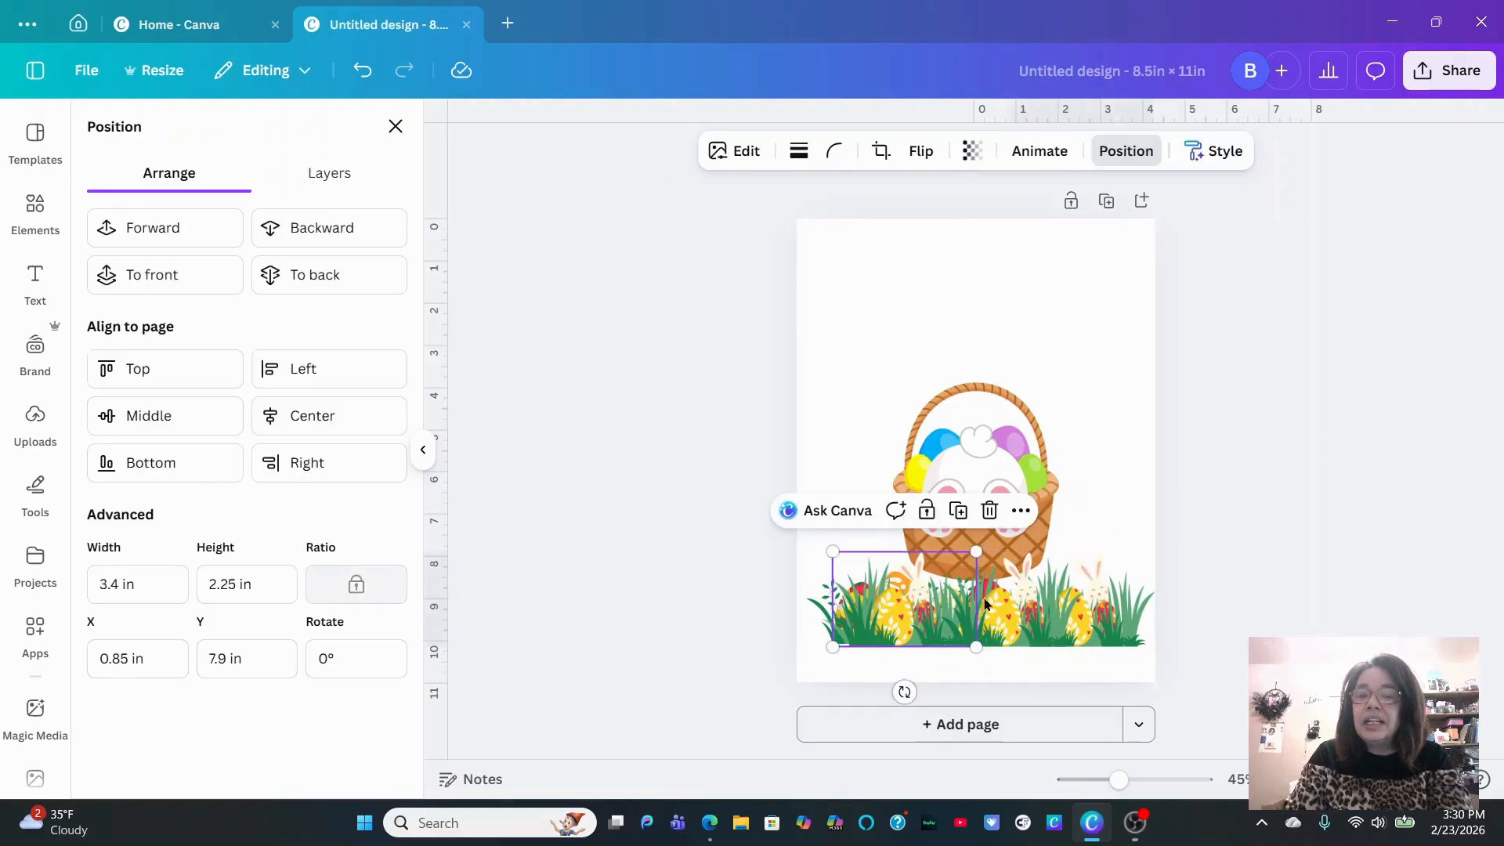
left_click(1049, 600)
left_click_drag(1048, 600, 1147, 608)
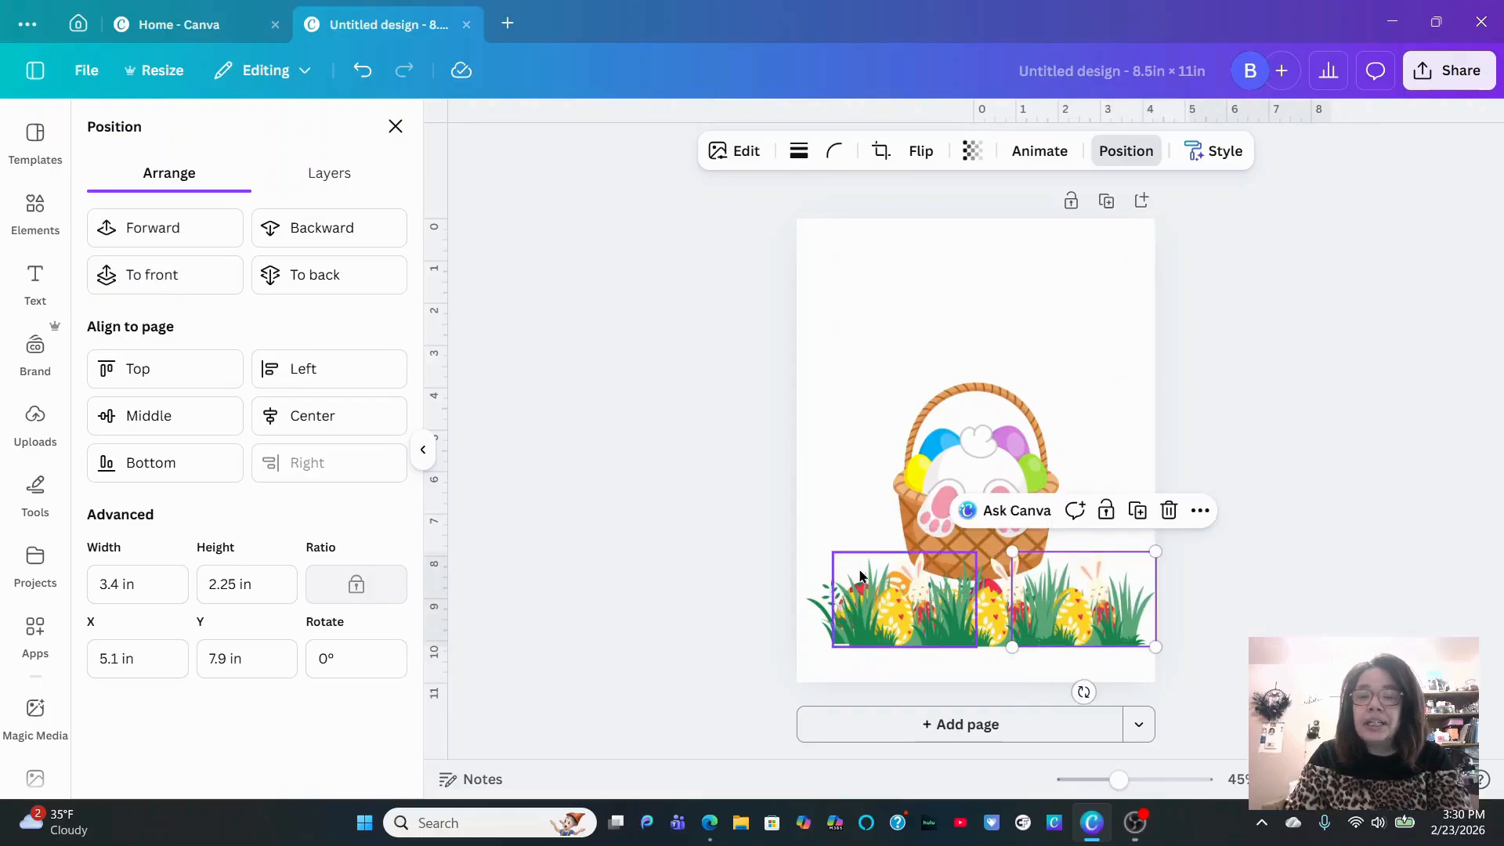
Lower the left bunny-and-egg grass copy to the page's bottom edge and enlarge the egg-and-grass border to about 8.02 in wide
left_click_drag(859, 603, 859, 639)
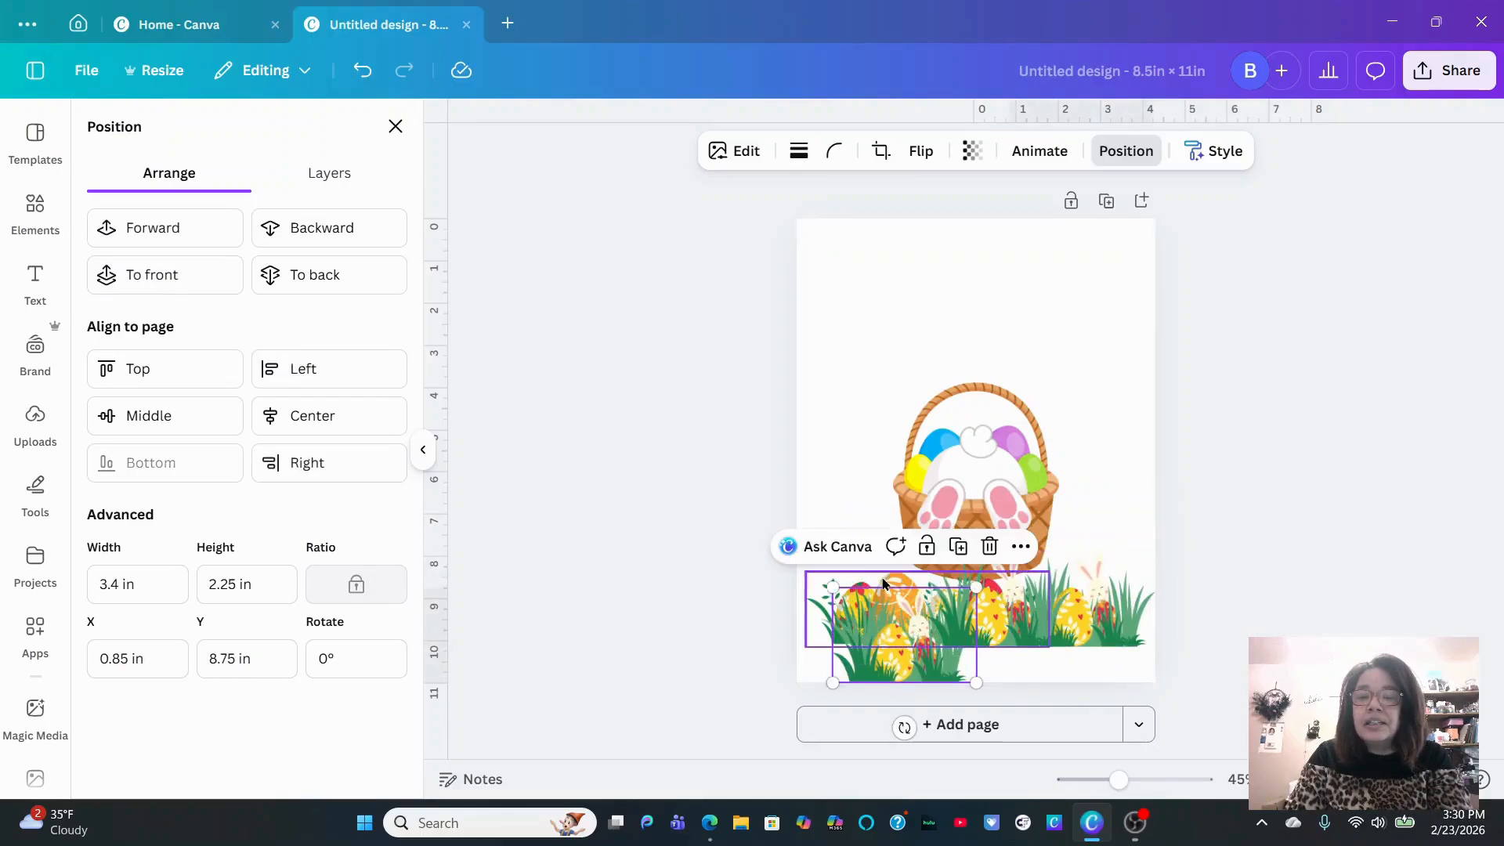
left_click(882, 585)
left_click_drag(1048, 572, 1144, 542)
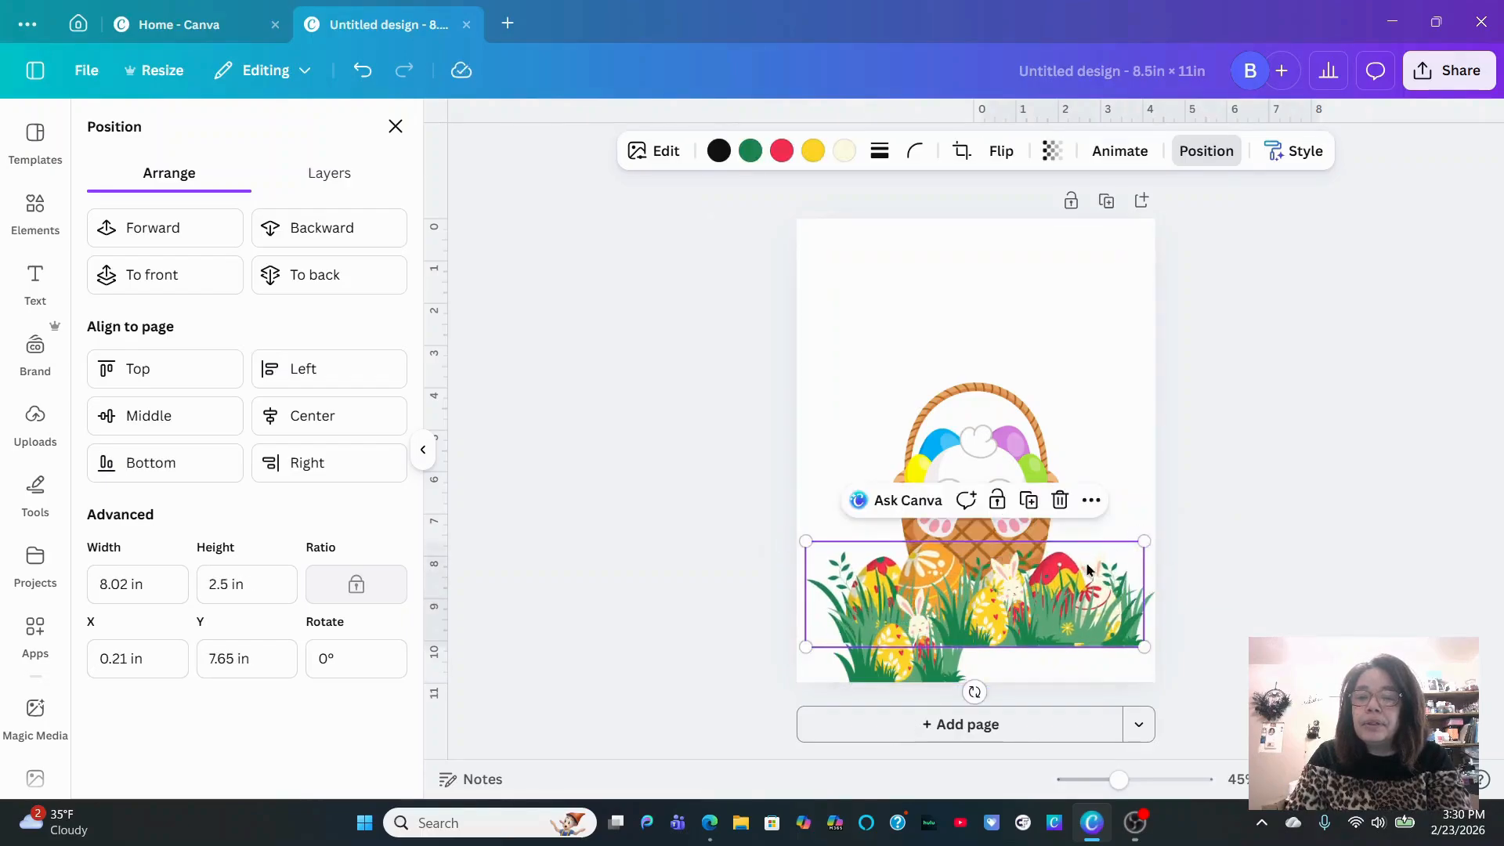
Bring the rightmost bunny-and-egg grass copy to the front and nudge it left to about X 4.83 in
left_click(1145, 568)
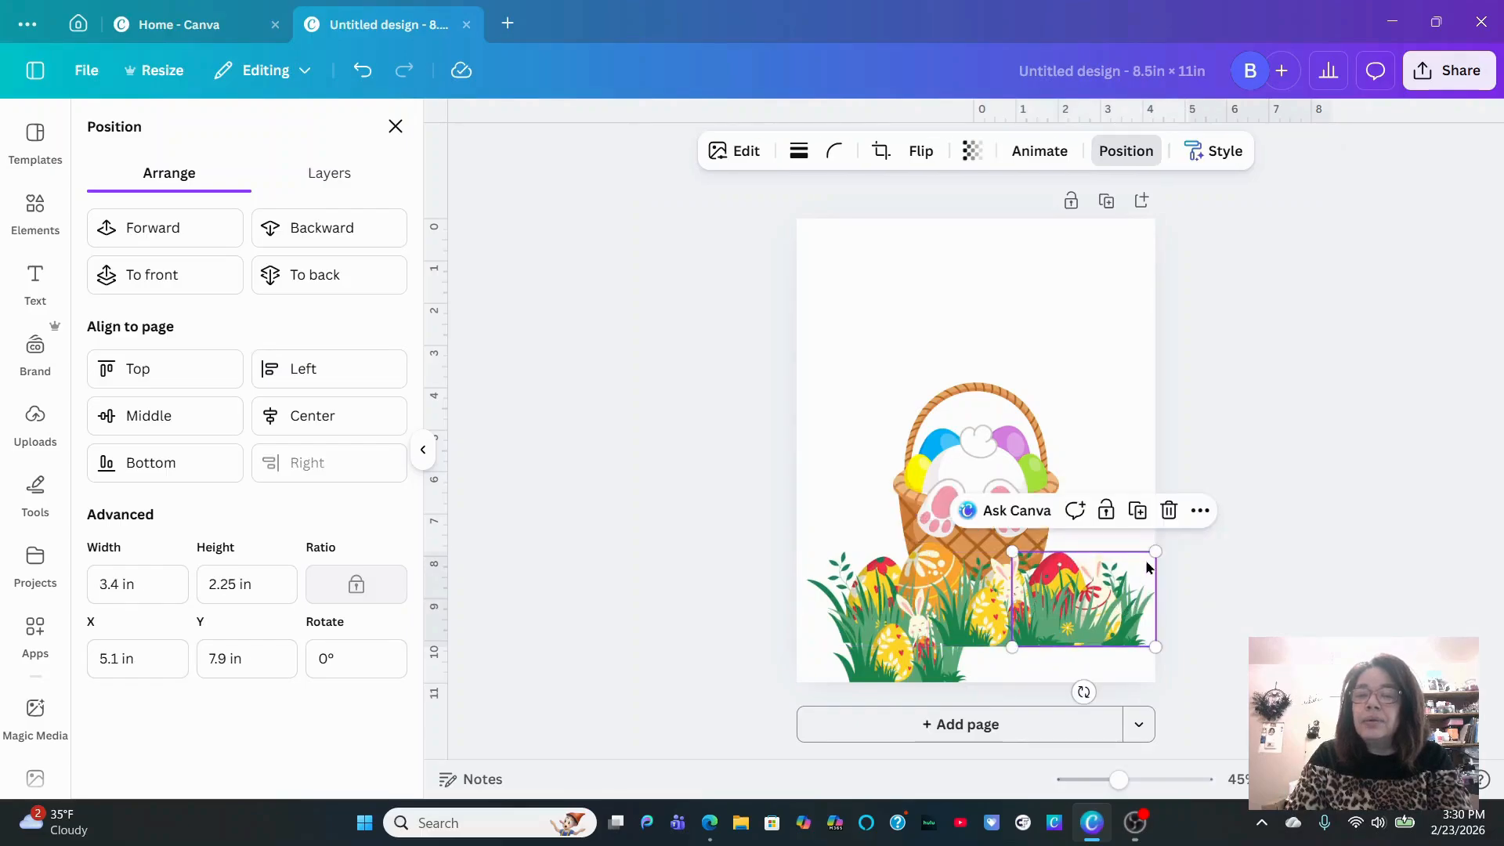
left_click(1131, 151)
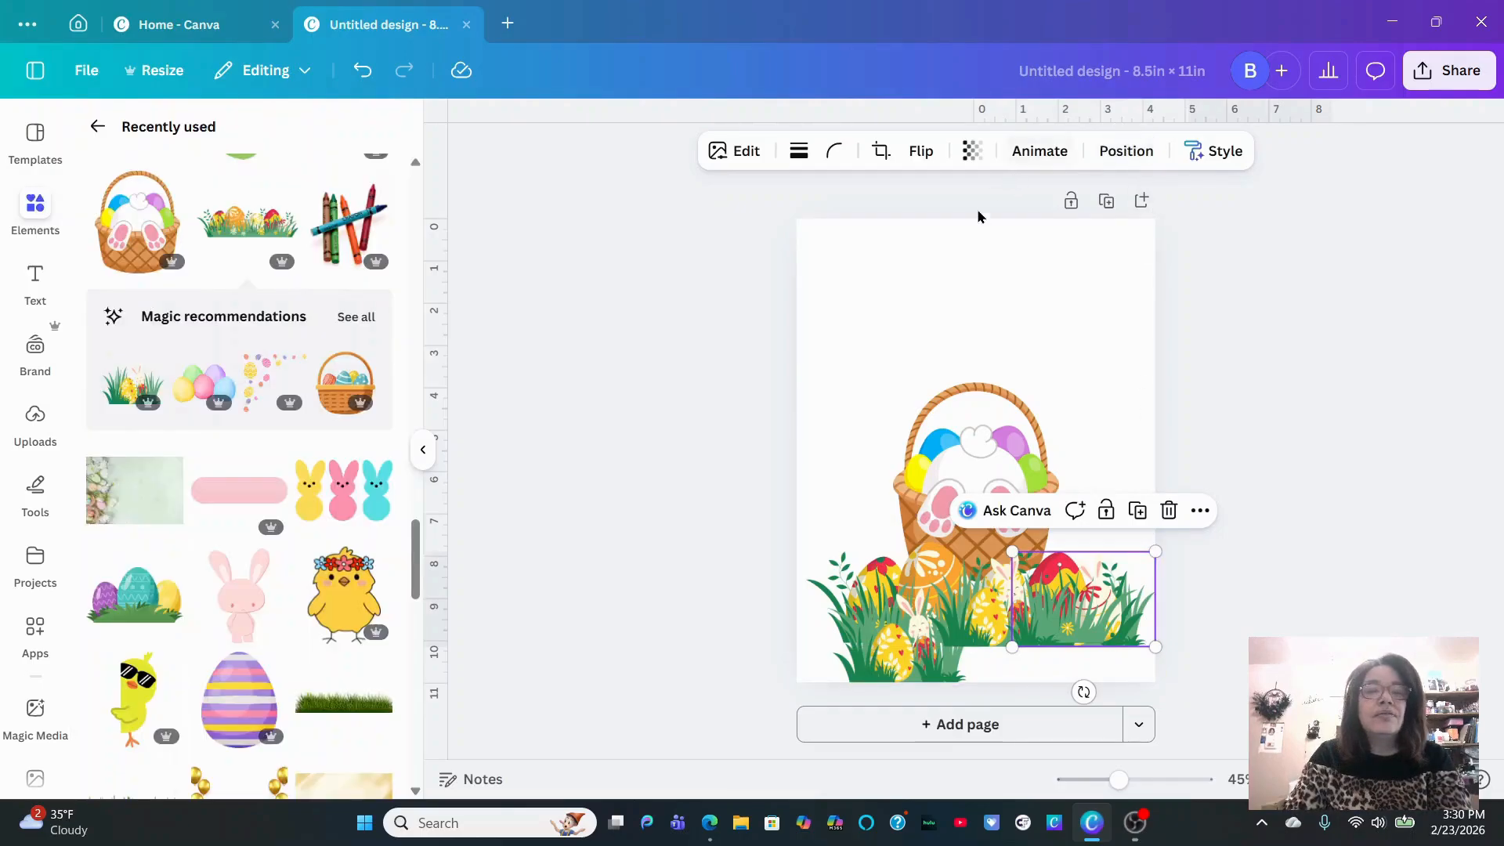
left_click(1122, 152)
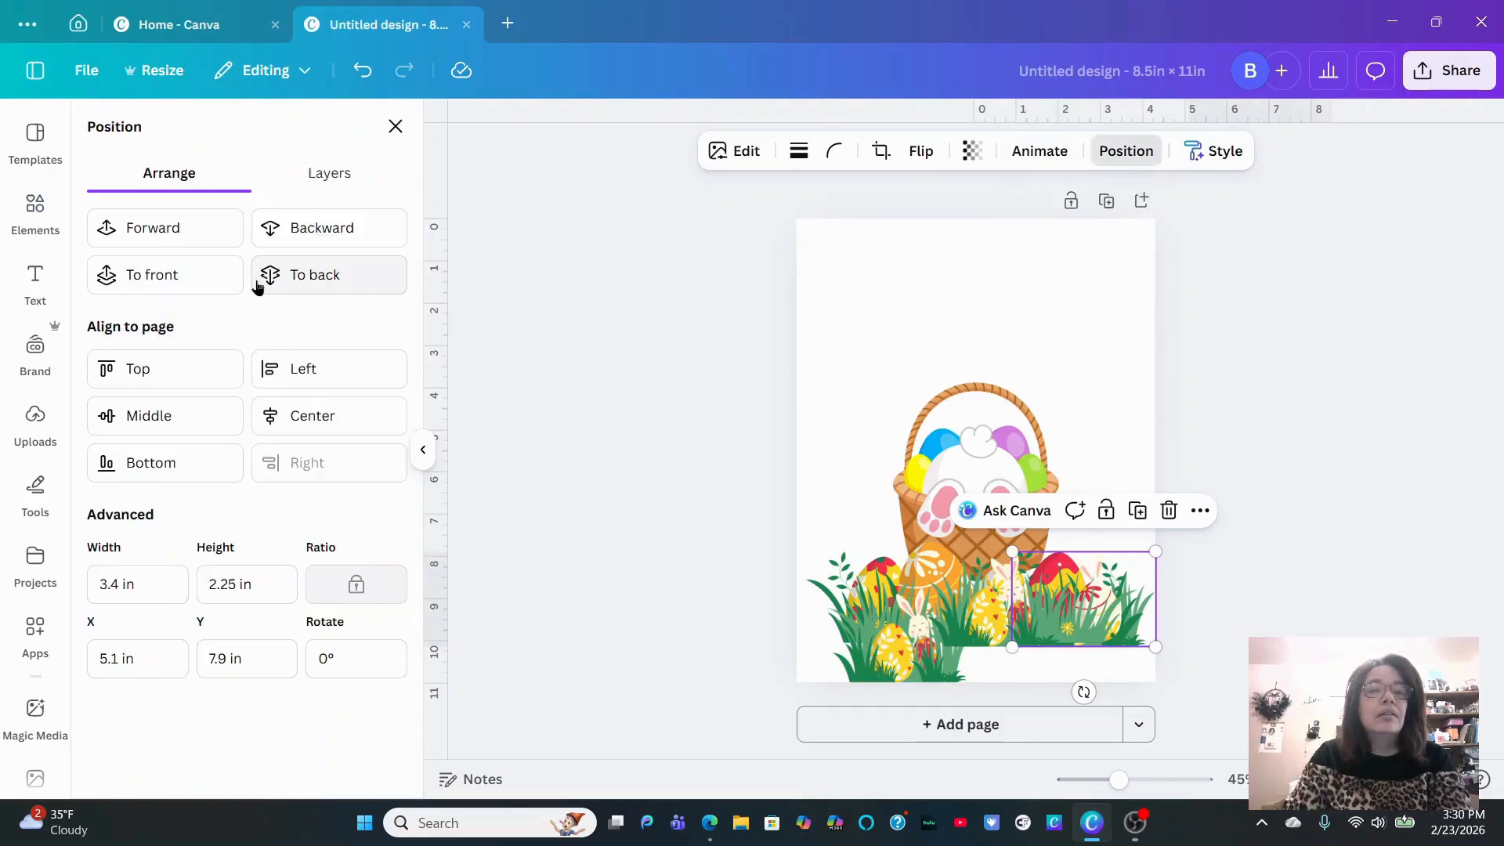
left_click(185, 275)
mouse_move(1081, 628)
left_mouse_down()
mouse_move(900, 630)
mouse_move(1066, 637)
mouse_move(1066, 722)
mouse_move(1056, 627)
left_mouse_up()
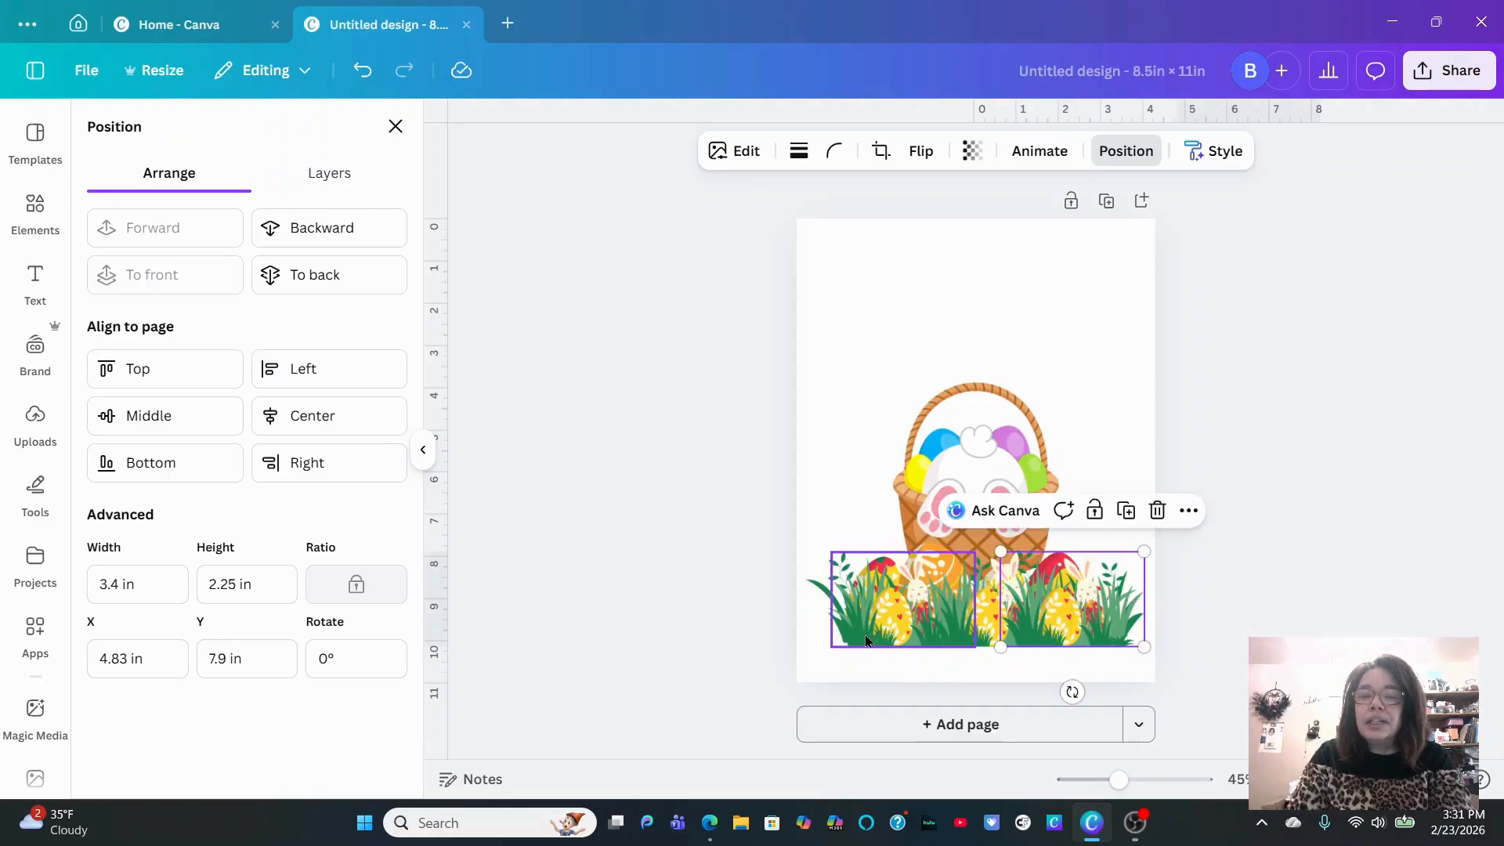
Lower the bunny basket slightly behind the grass and enlarge the egg-and-grass border leftward to about 8.46 in wide
left_click(997, 442)
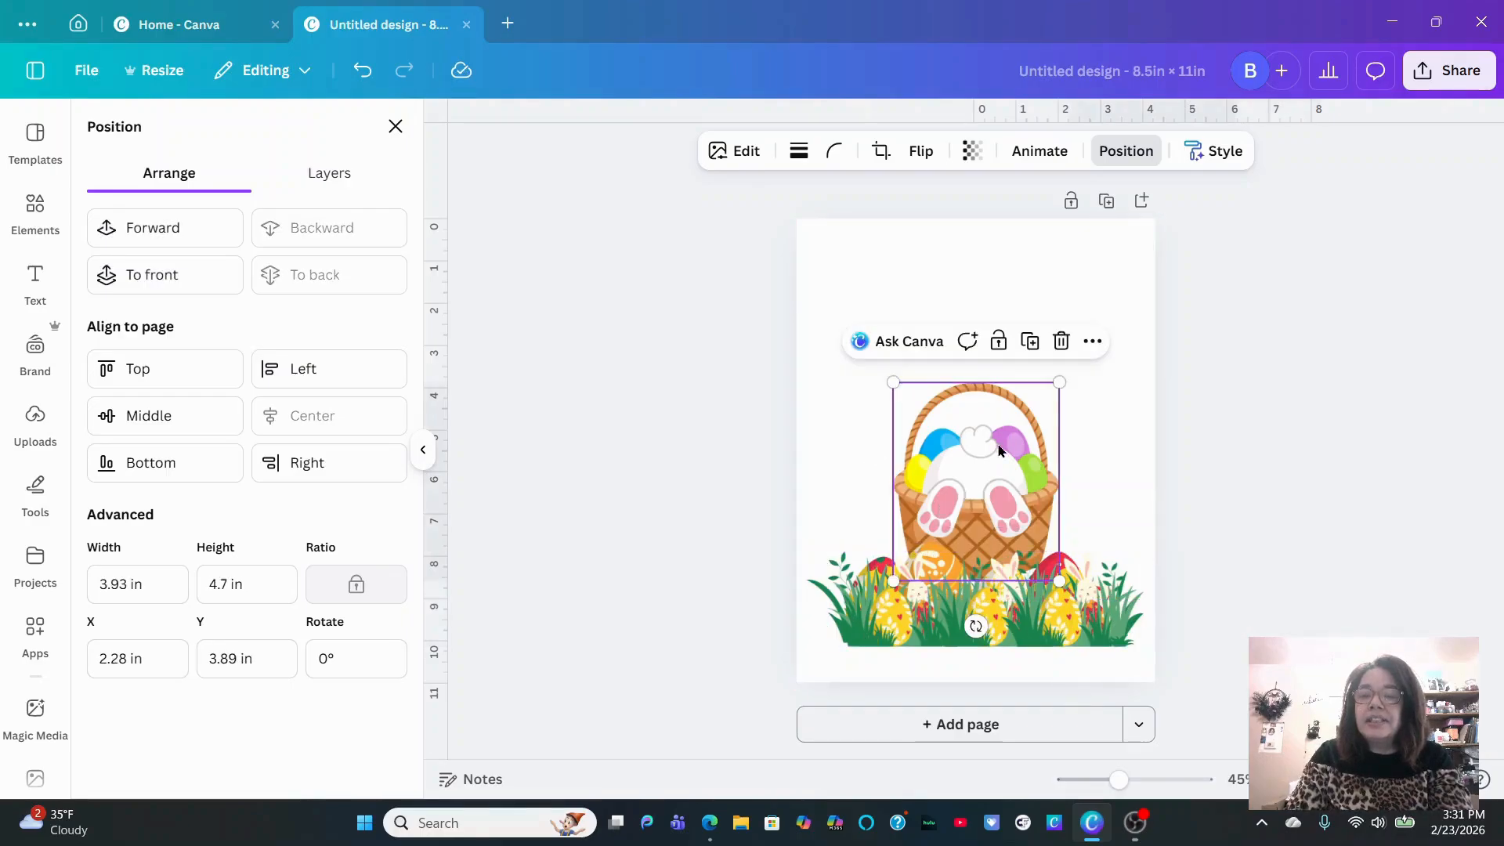
mouse_move(997, 442)
left_mouse_down()
mouse_move(995, 456)
mouse_move(1000, 430)
mouse_move(1002, 458)
mouse_move(989, 459)
mouse_move(1006, 460)
left_mouse_up()
left_click(853, 622)
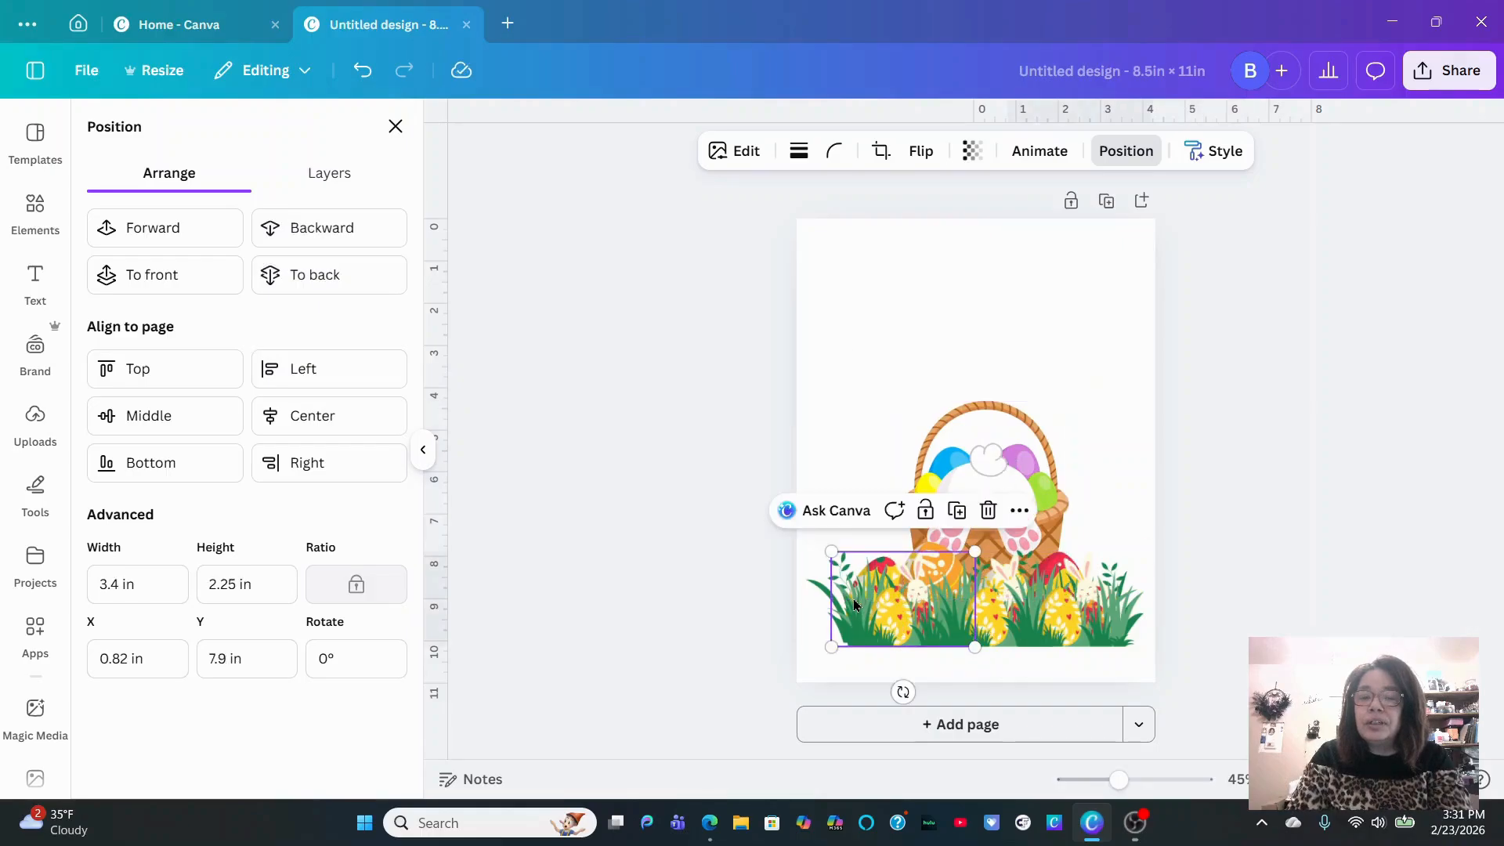
left_click_drag(829, 557, 780, 545)
left_click(829, 432)
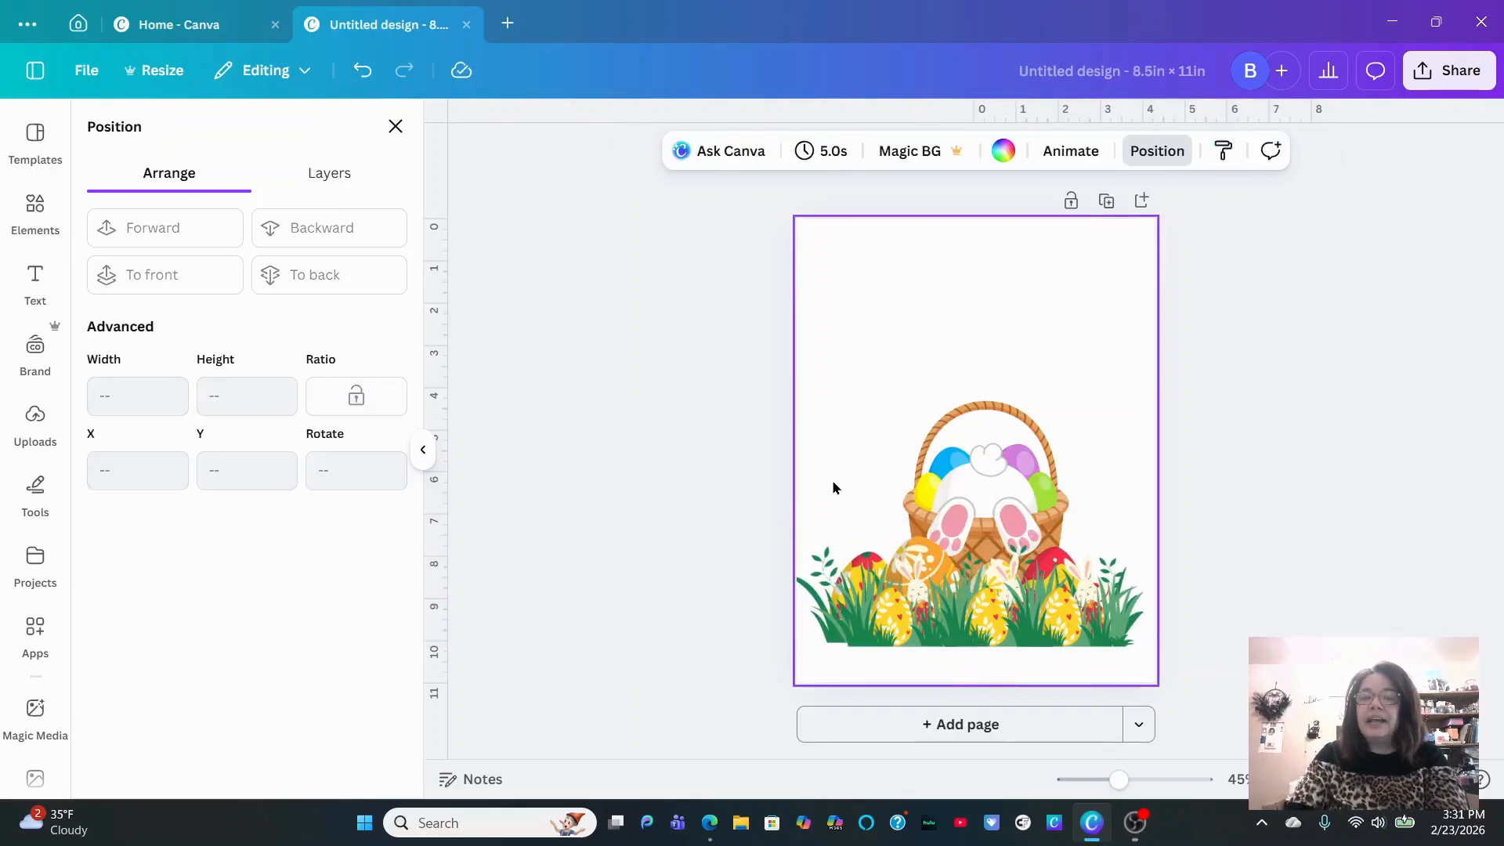
Shrink the egg-and-grass border to about 7.86 in wide and move the rightmost bunny-and-egg grass copy to X 4.25 in
left_click(830, 562)
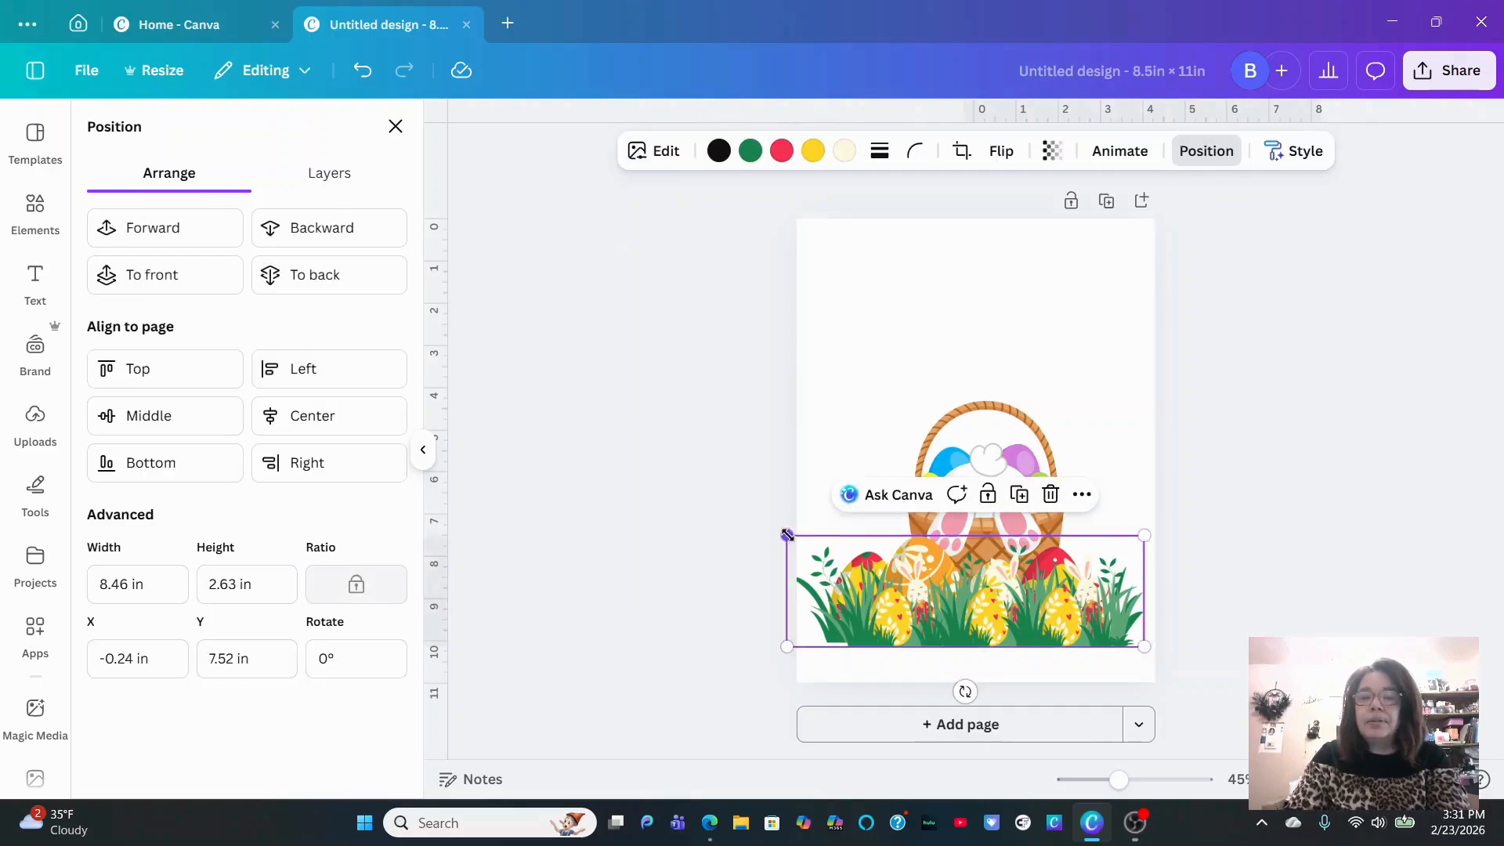
left_click_drag(787, 535, 812, 546)
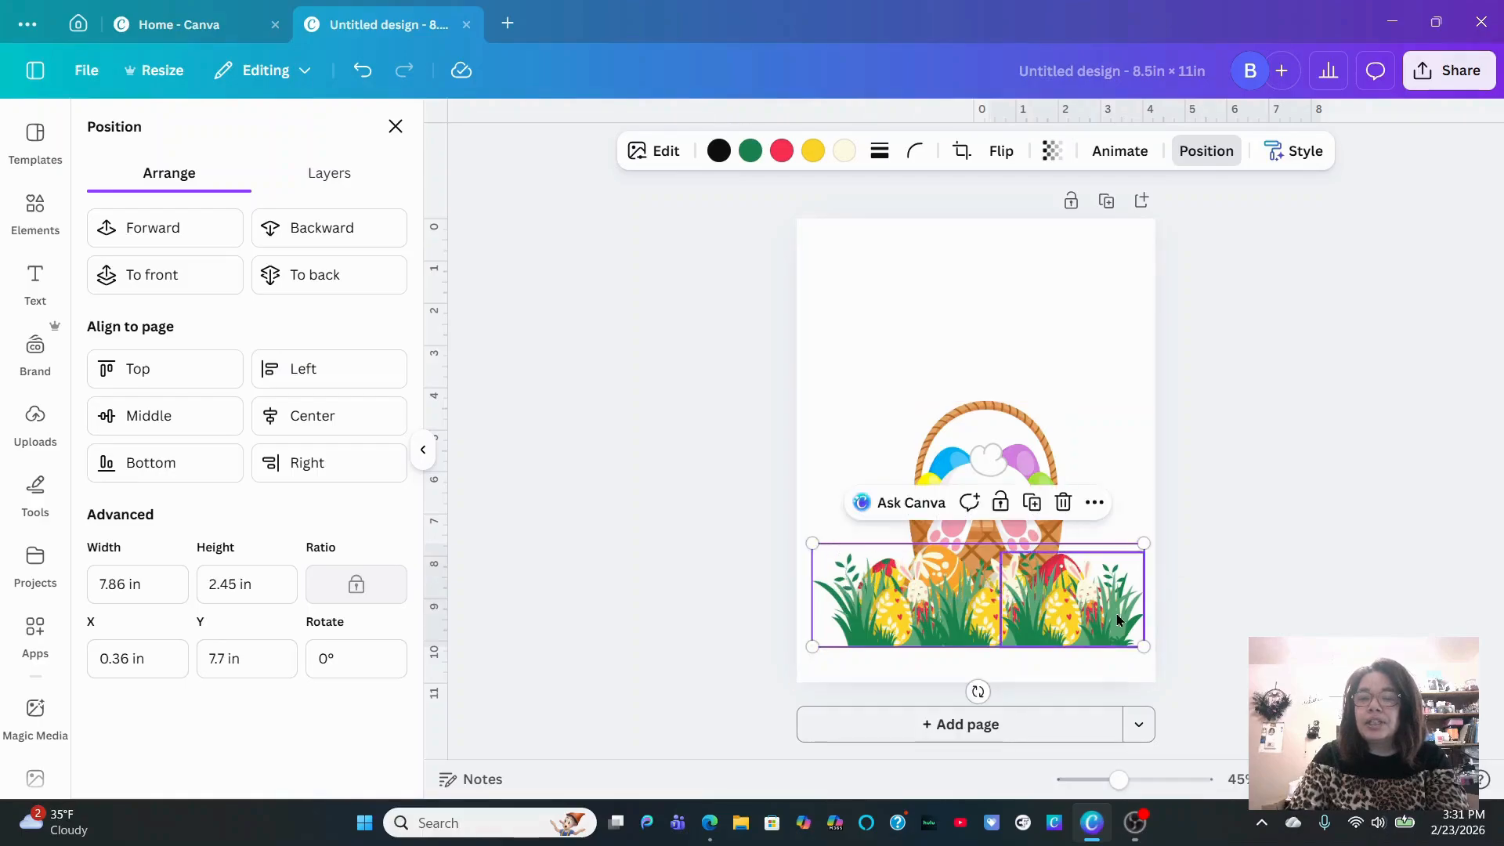
left_click_drag(1118, 612, 1094, 615)
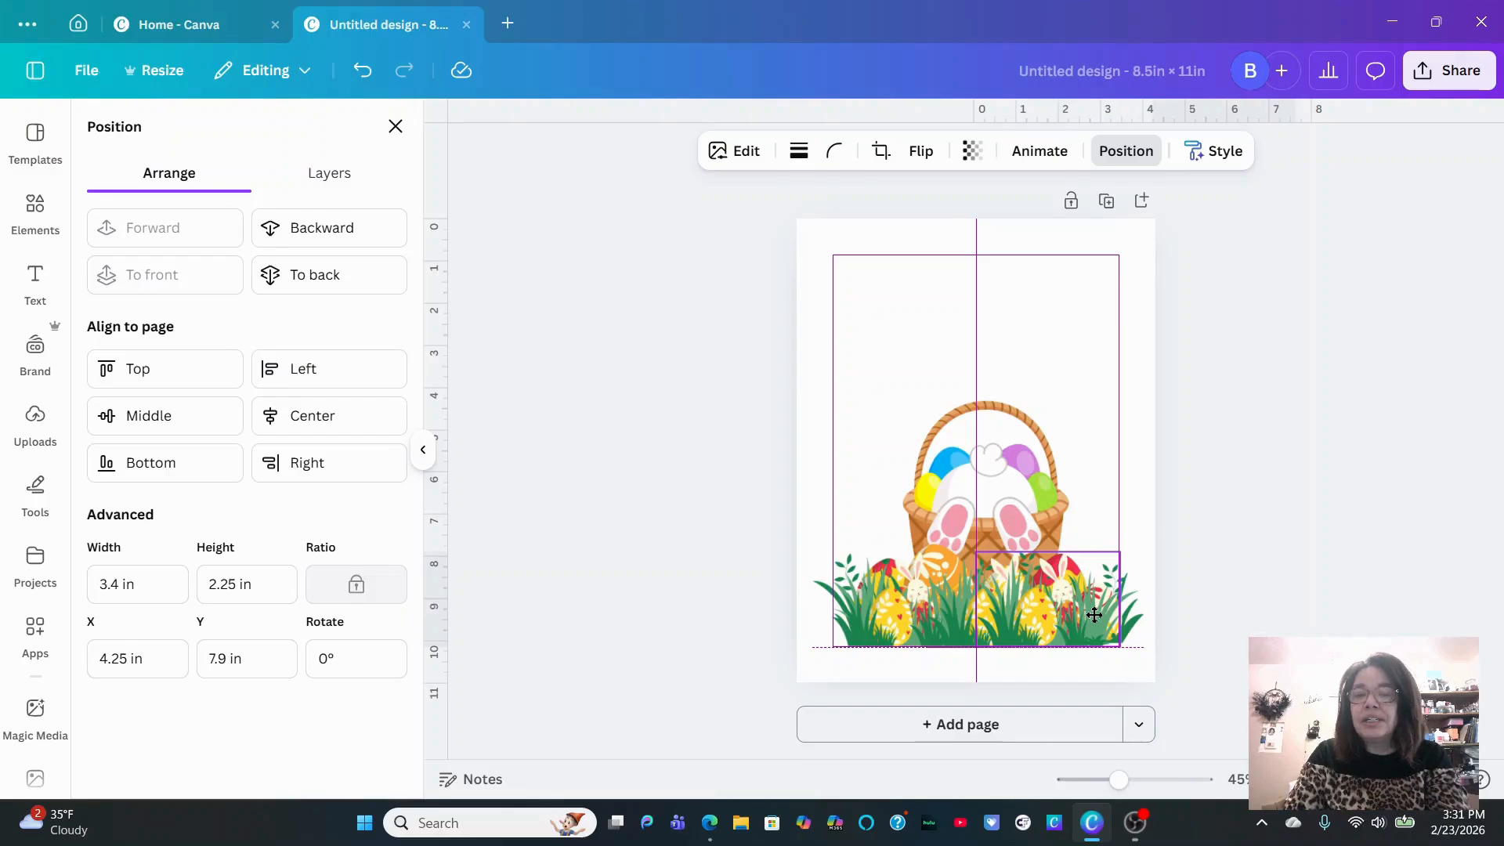
left_click_drag(1094, 615, 1094, 615)
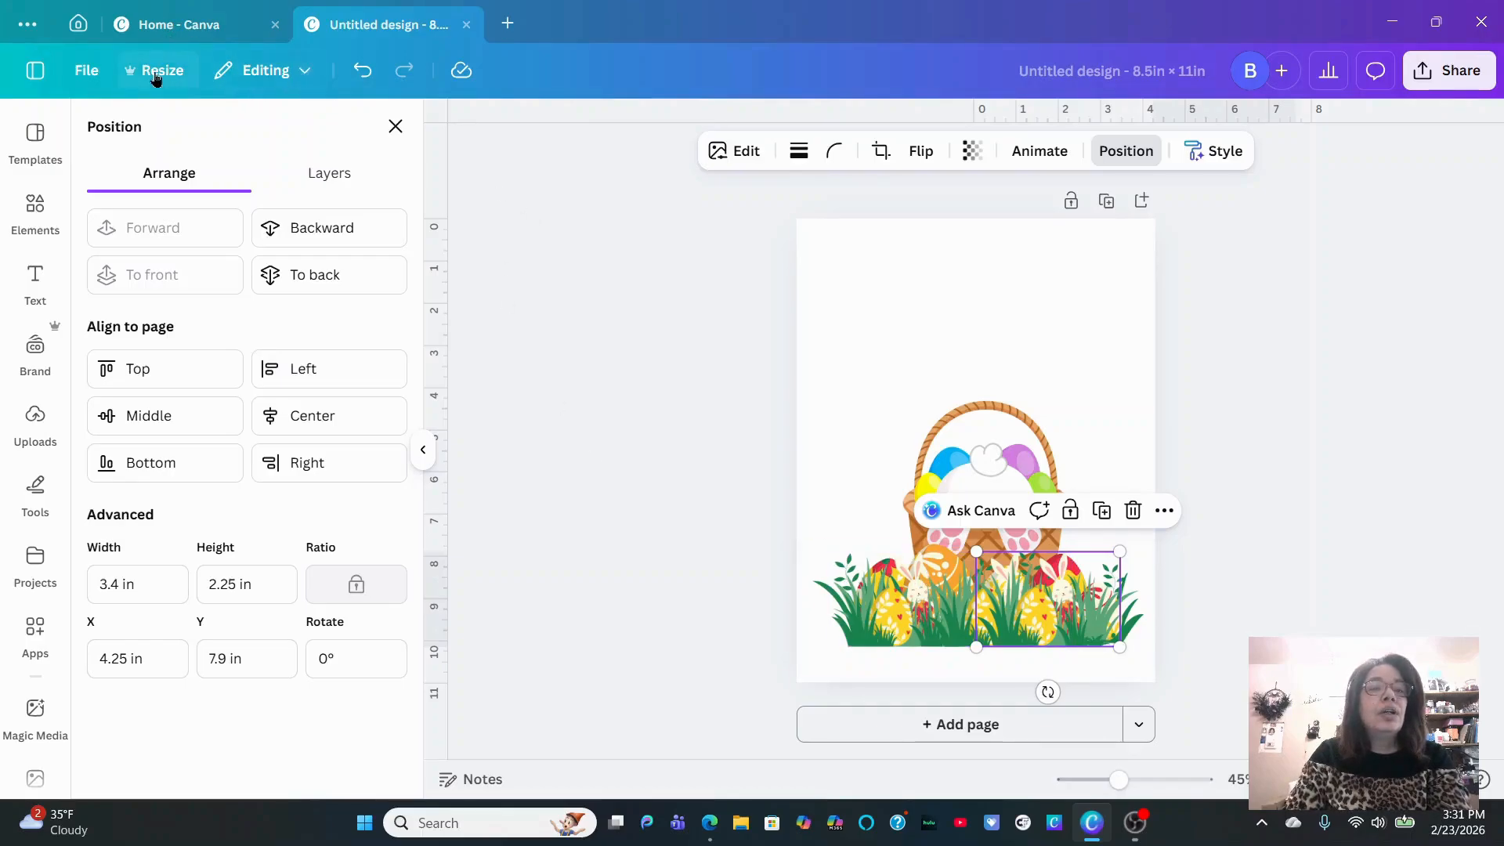
Turn off the rulers and guides in the design's settings
left_click(92, 72)
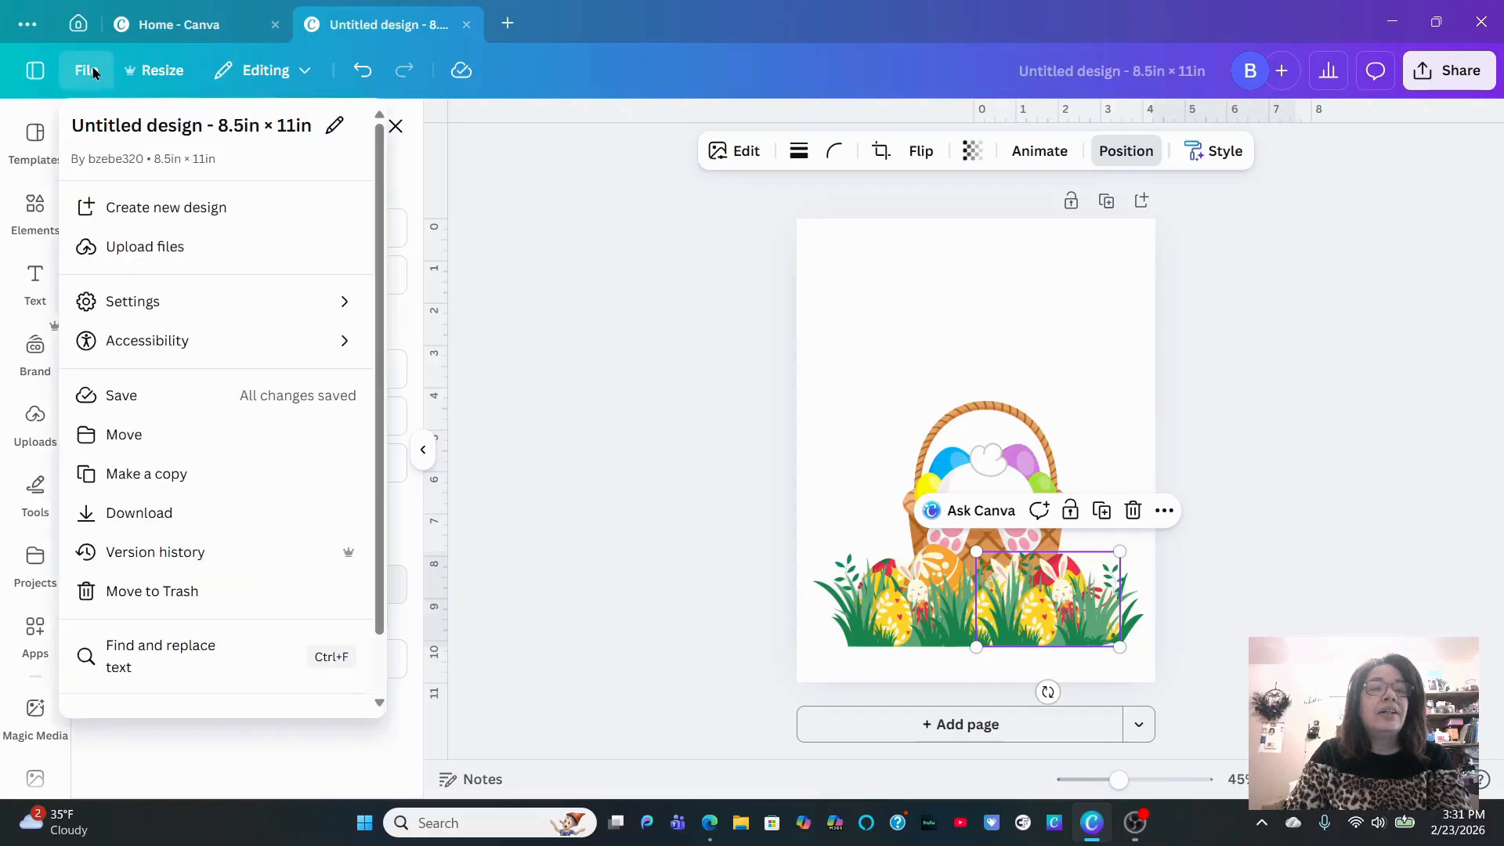
left_click(279, 75)
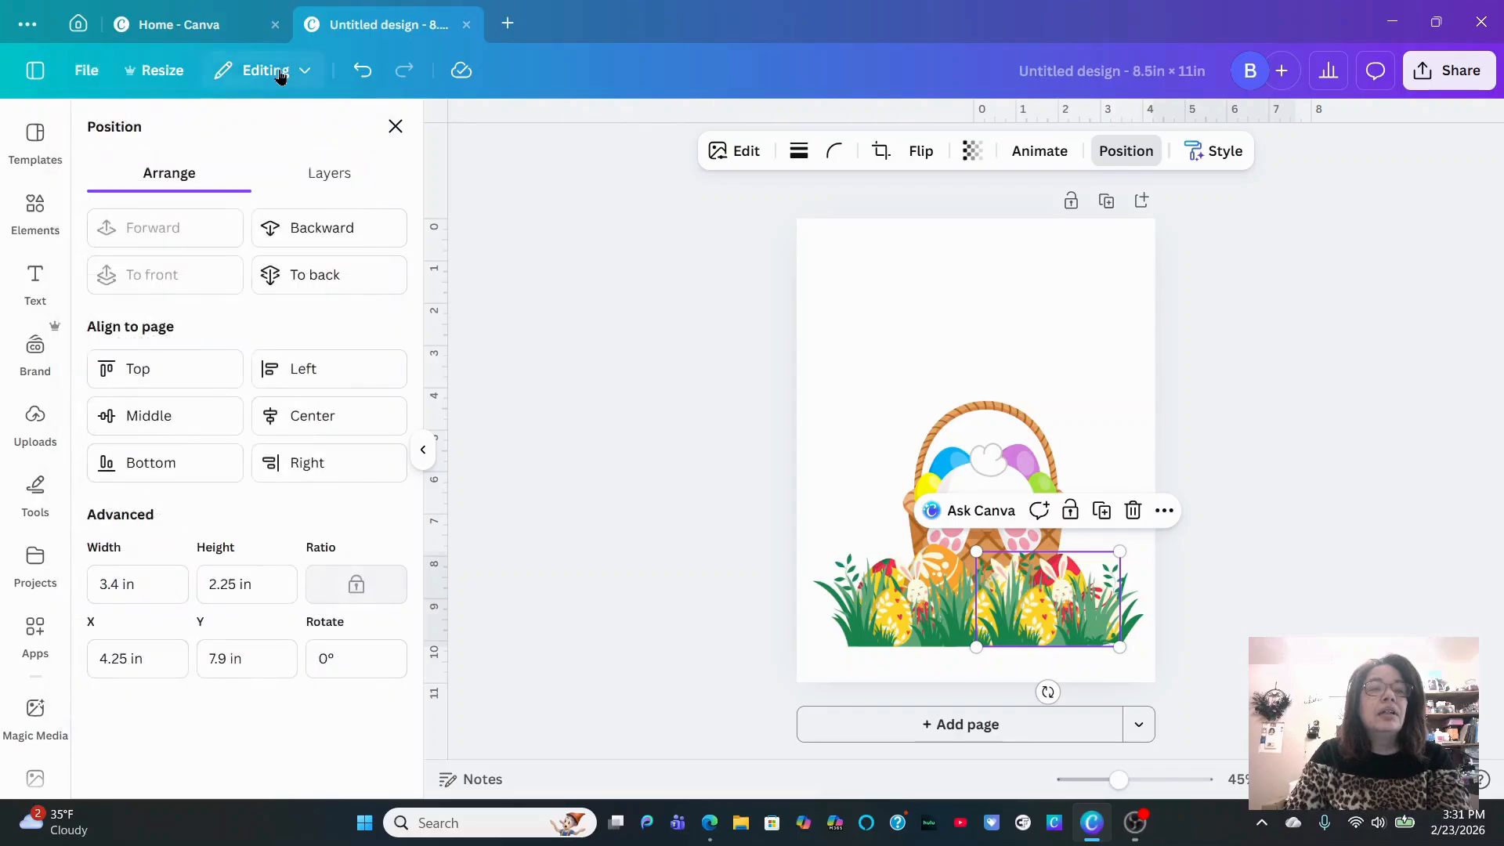
left_click(88, 74)
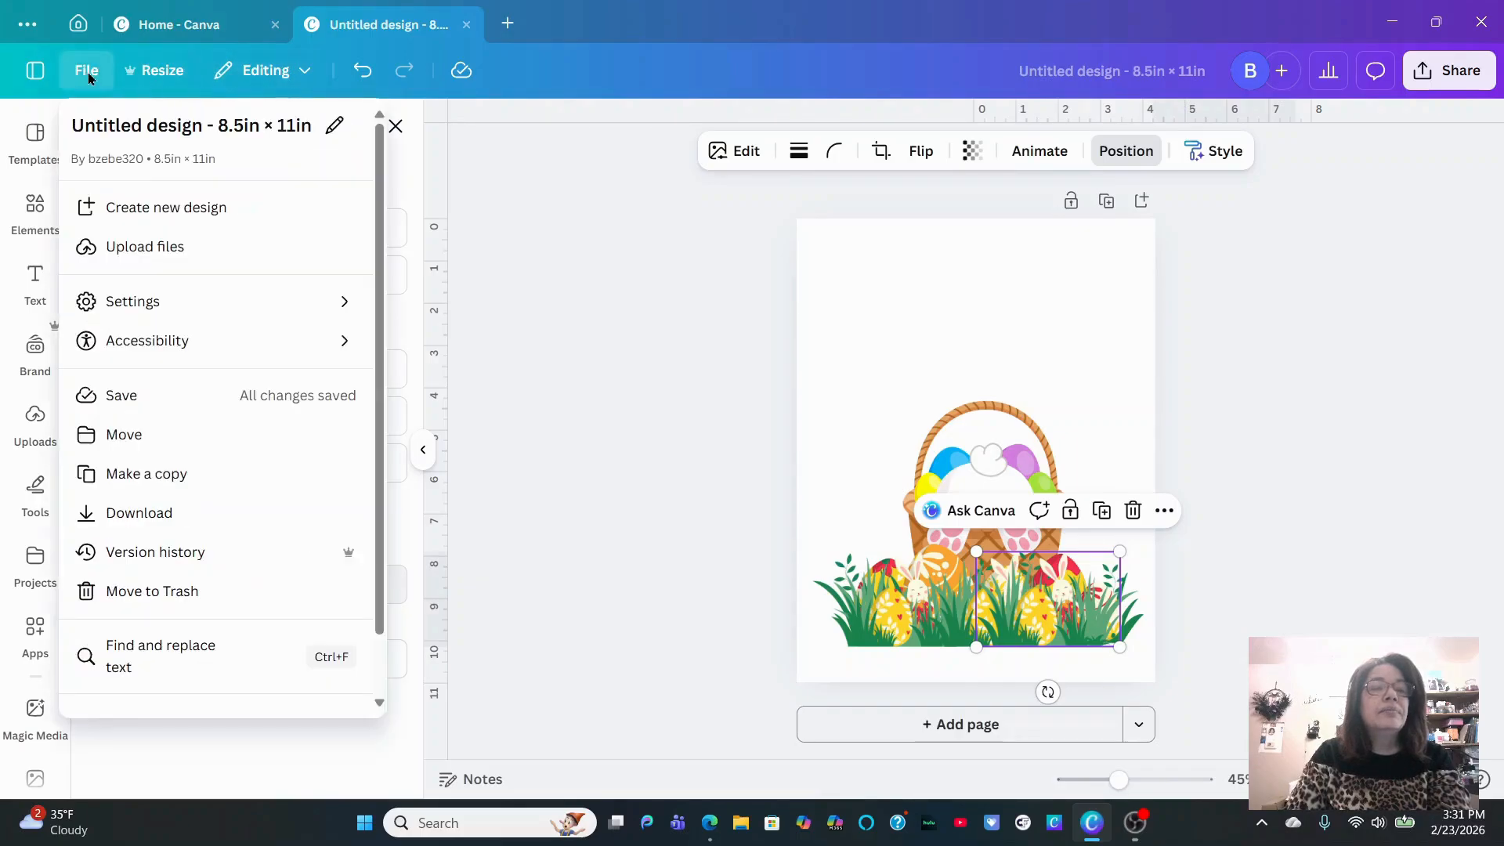
left_click(183, 301)
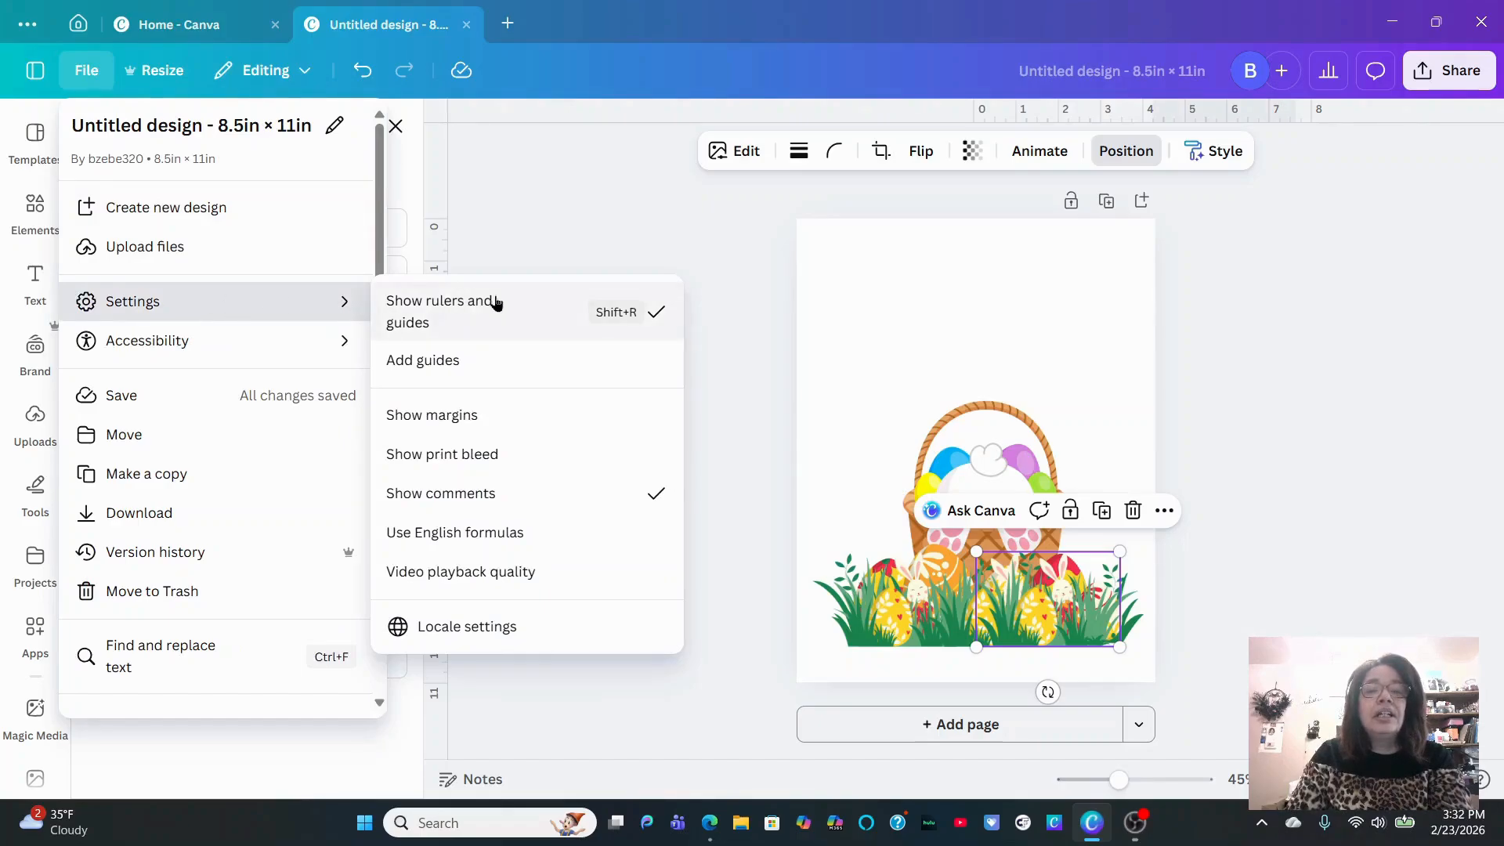
left_click(462, 316)
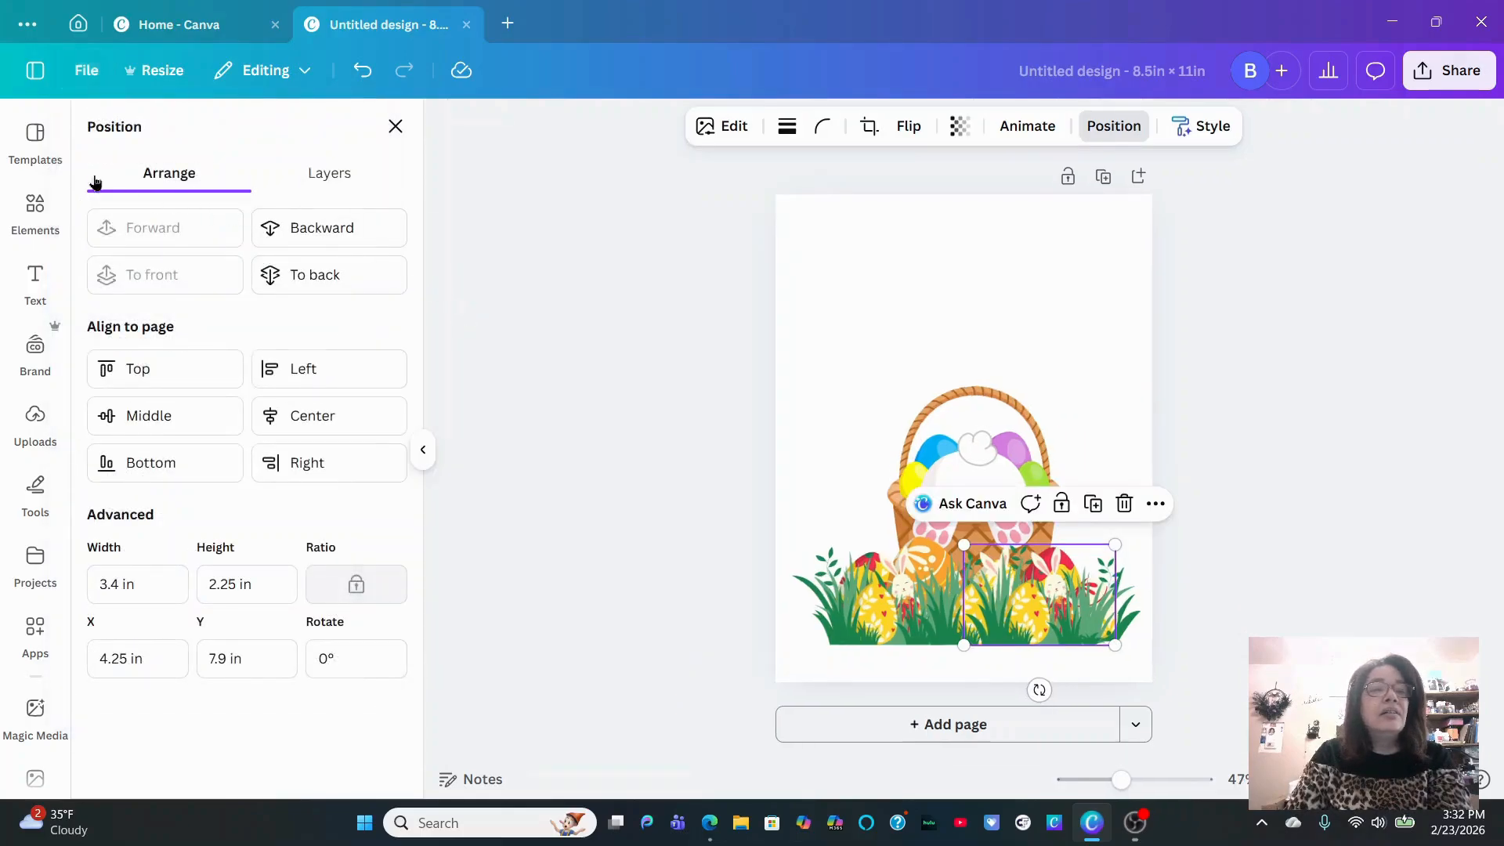
Turn the rulers and guides back on in the design's settings
left_click(100, 78)
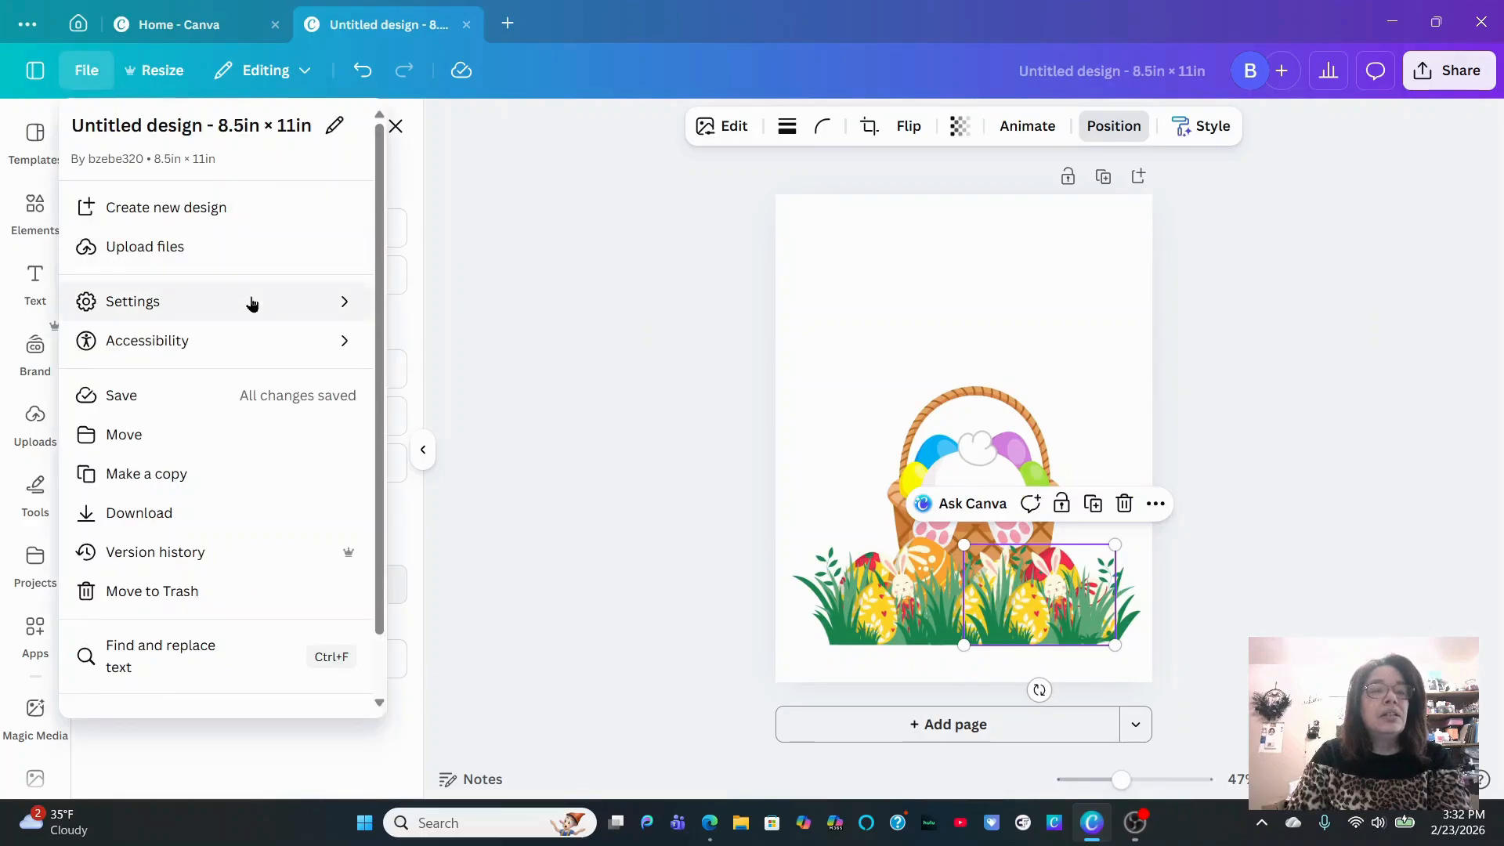
mouse_move(292, 300)
left_click(441, 314)
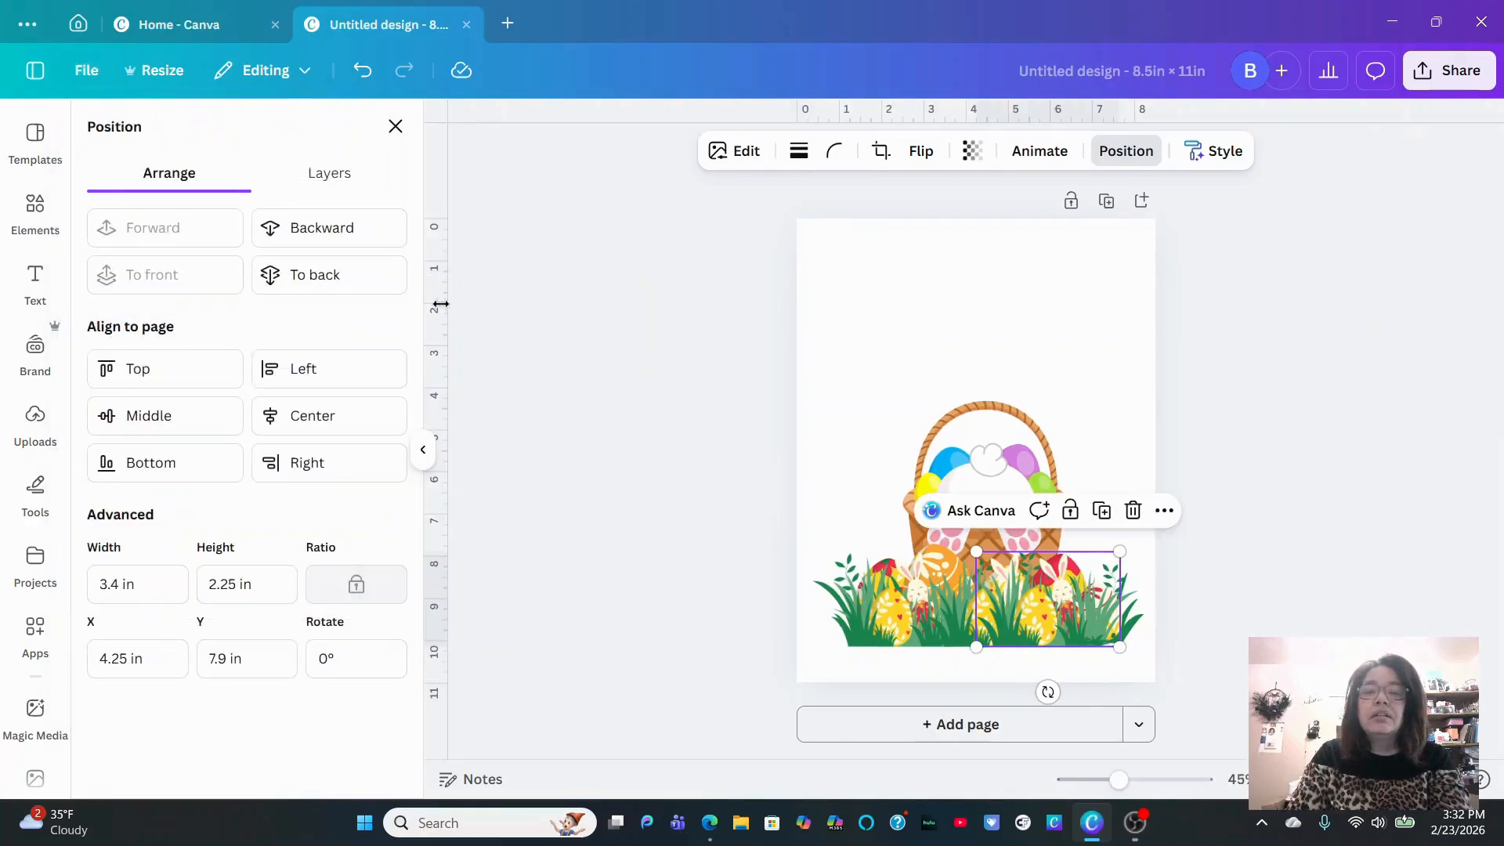
Turn on the page margins in the design's settings
left_click(97, 86)
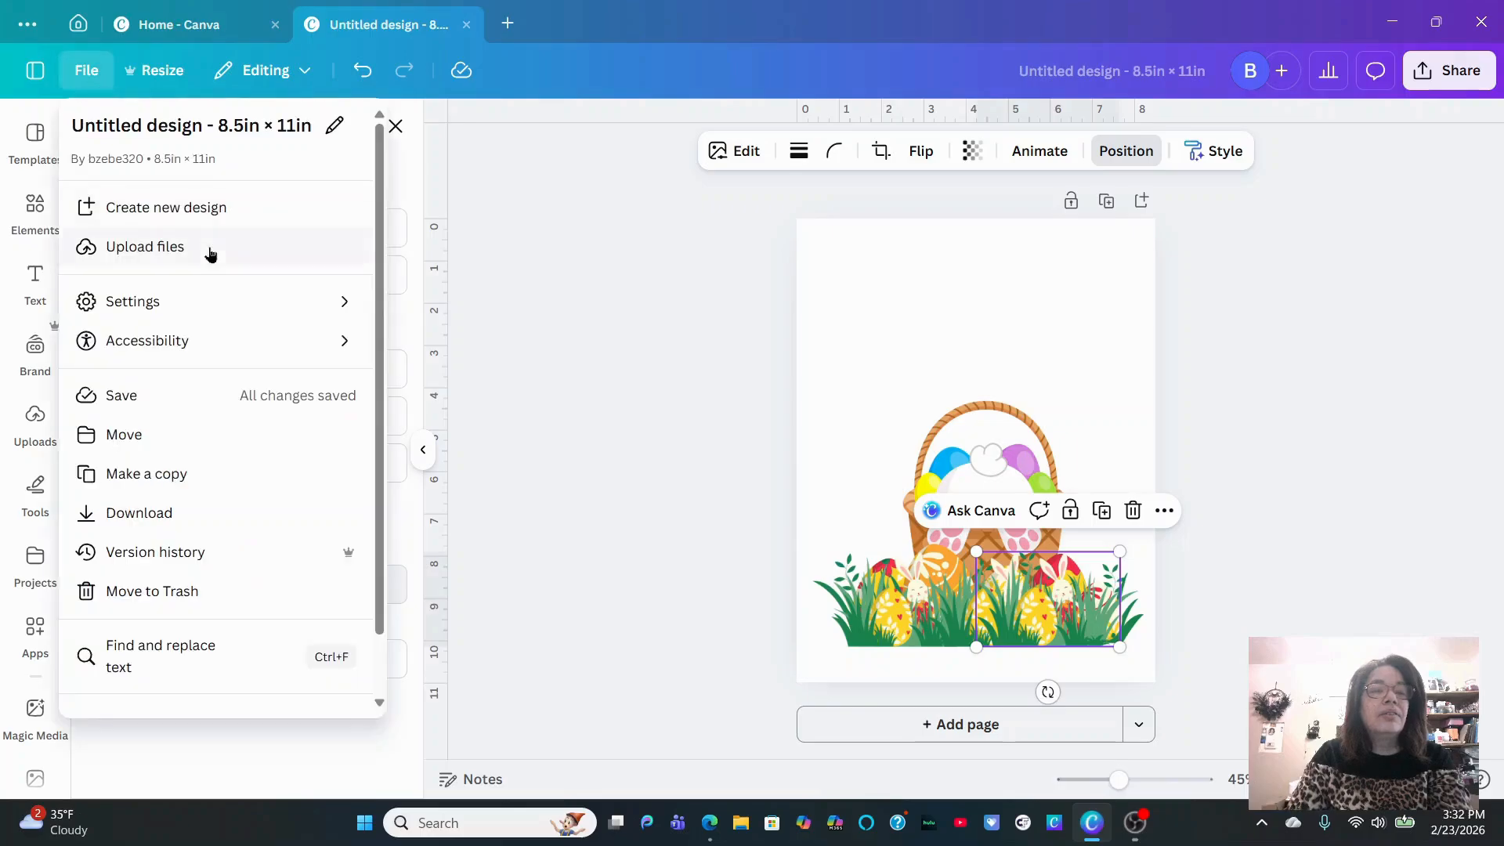
mouse_move(196, 300)
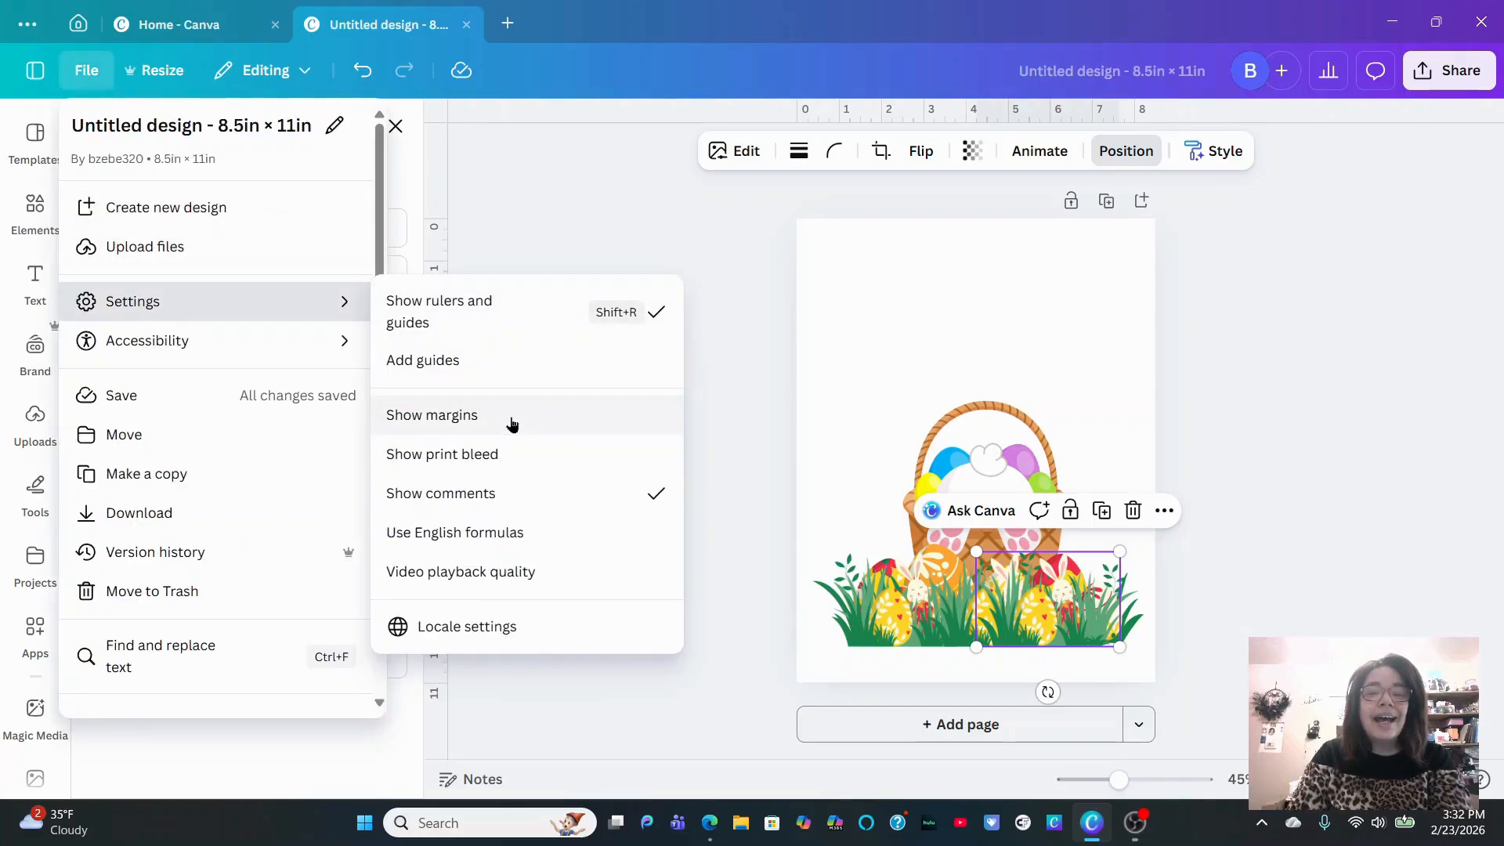
left_click(512, 423)
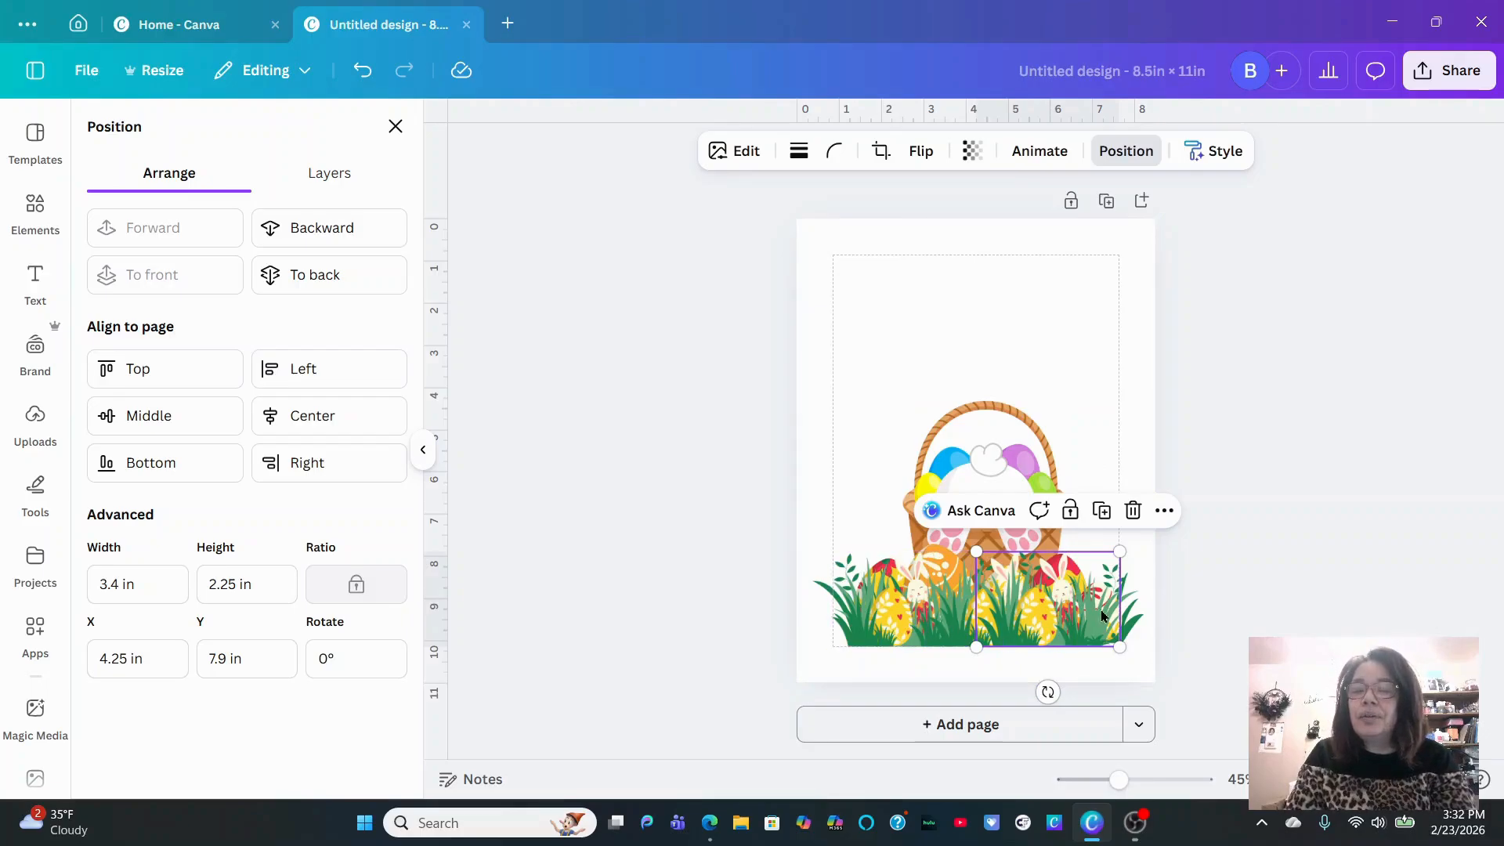
Shrink the egg-and-grass border to about 6.8 in wide so it spans between the side margins at X 0.85 in
mouse_move(1106, 616)
left_mouse_down()
mouse_move(1087, 611)
mouse_move(1130, 604)
mouse_move(1113, 599)
left_mouse_up()
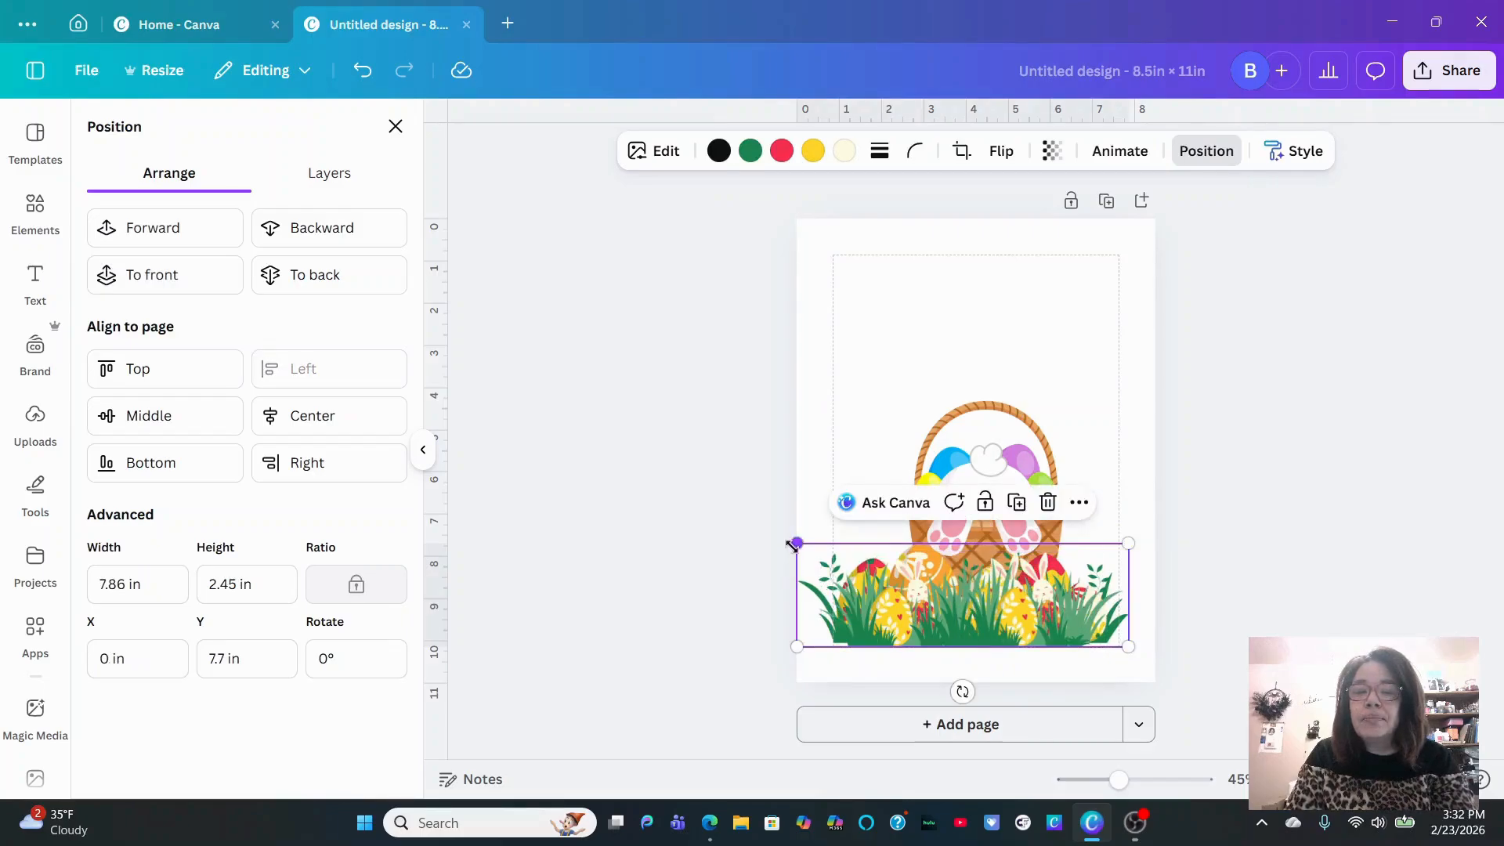
left_click_drag(796, 544, 826, 568)
left_click_drag(1128, 554, 1116, 558)
left_click_drag(832, 557, 833, 557)
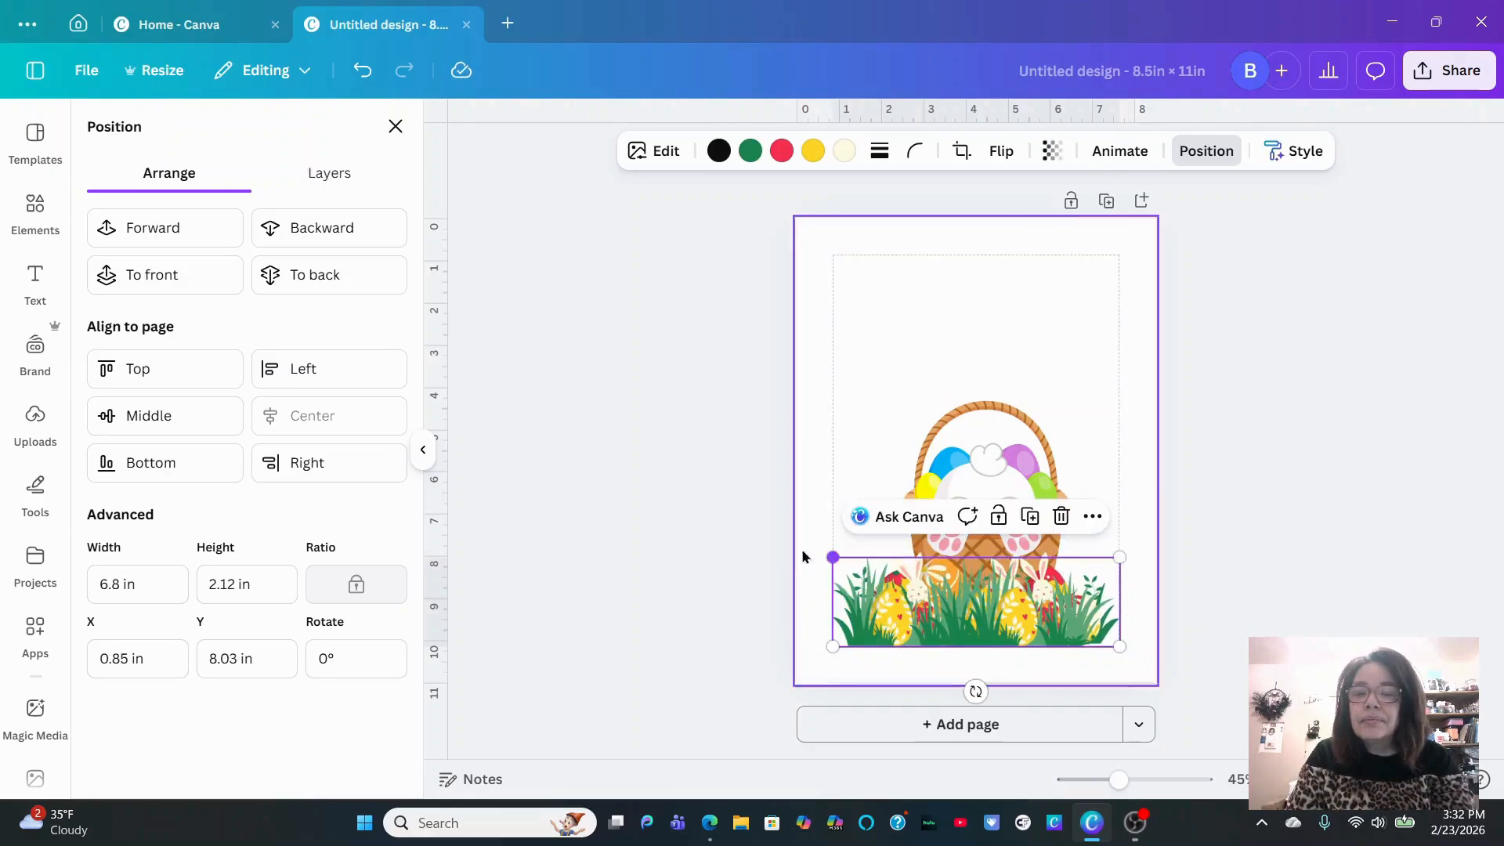
left_click(690, 501)
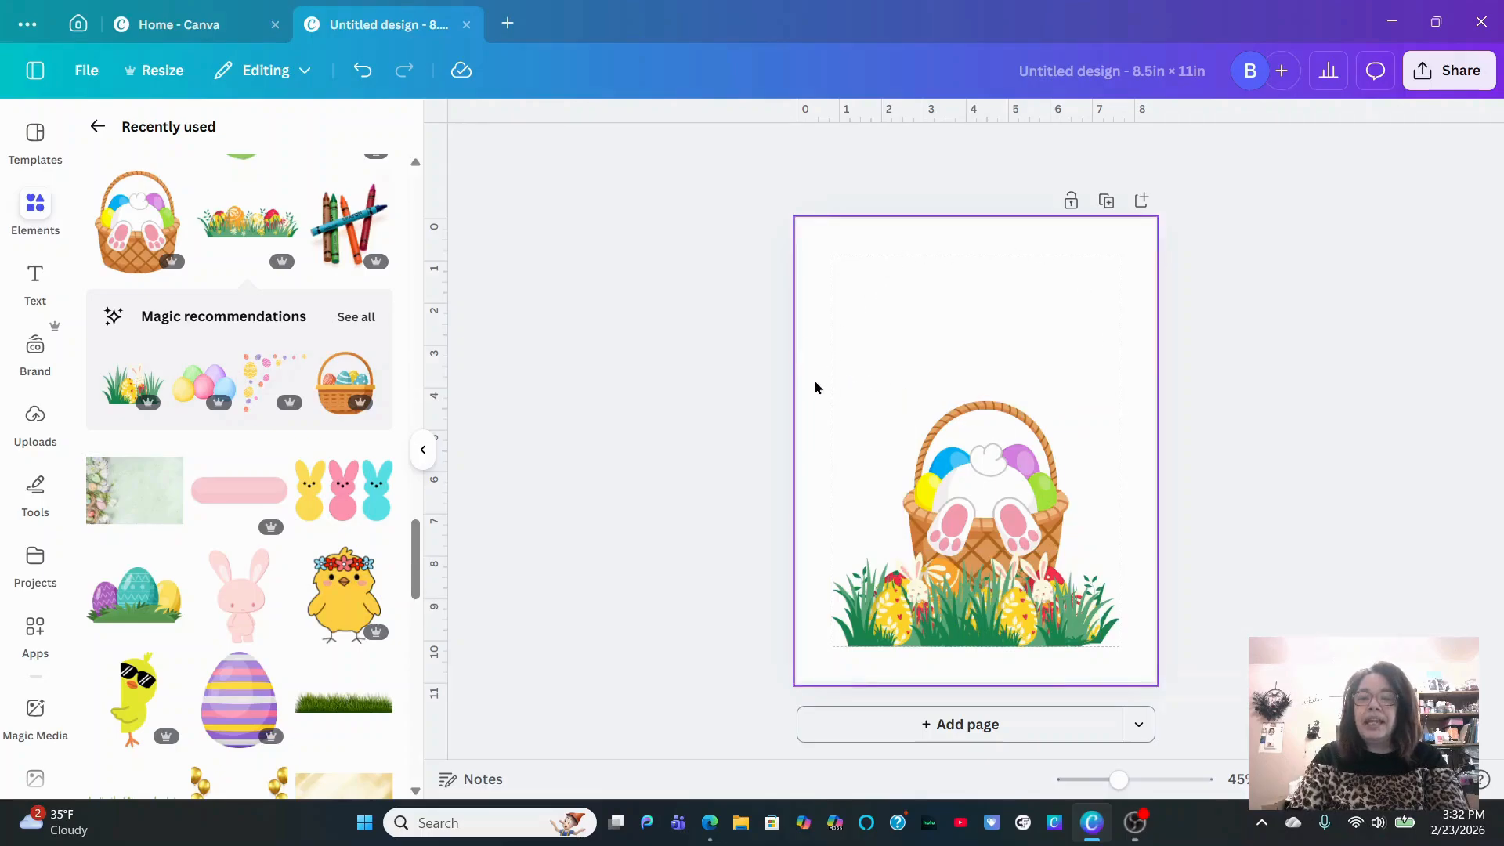
Group the bunny basket with all the grass graphics and nudge the group slightly sideways to line up with the margins
left_click_drag(811, 372, 1152, 672)
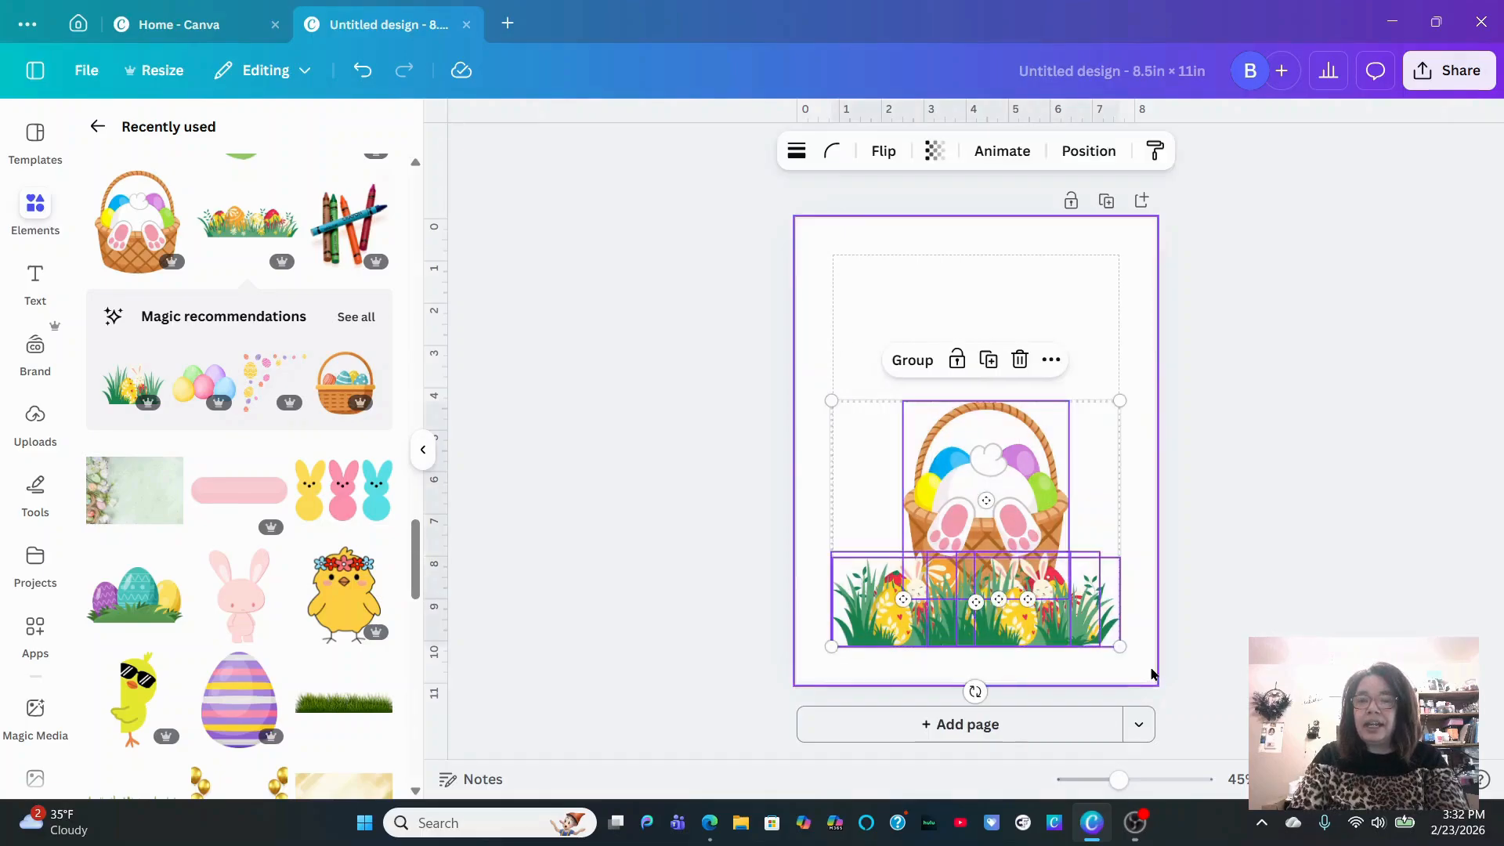
left_click(911, 362)
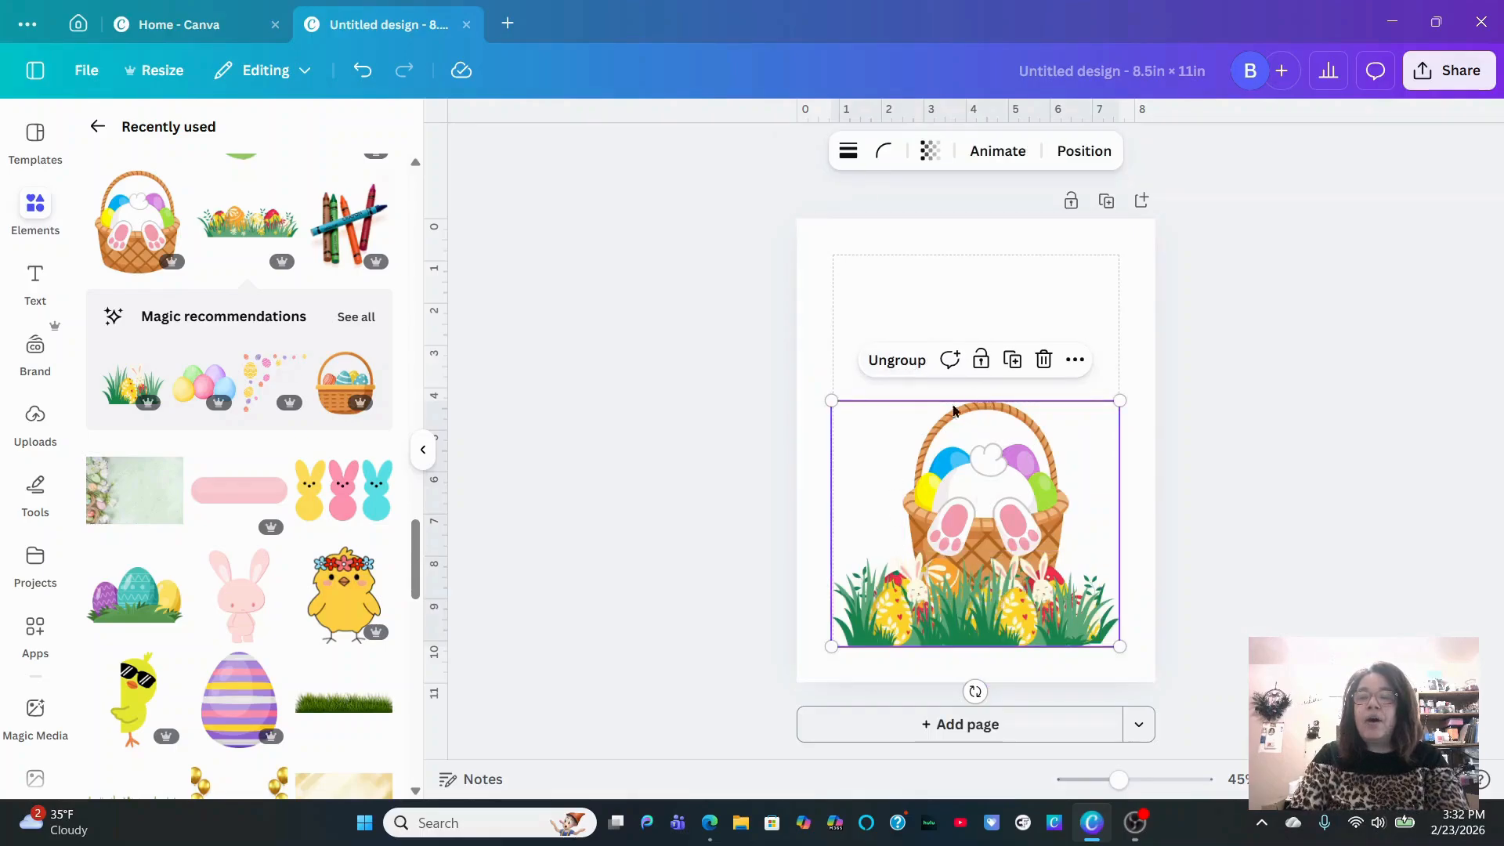
mouse_move(1037, 569)
left_mouse_down()
mouse_move(1041, 442)
mouse_move(978, 543)
mouse_move(1075, 460)
mouse_move(967, 541)
mouse_move(1109, 487)
mouse_move(1002, 473)
mouse_move(1079, 540)
mouse_move(1044, 570)
left_mouse_up()
left_click(1056, 274)
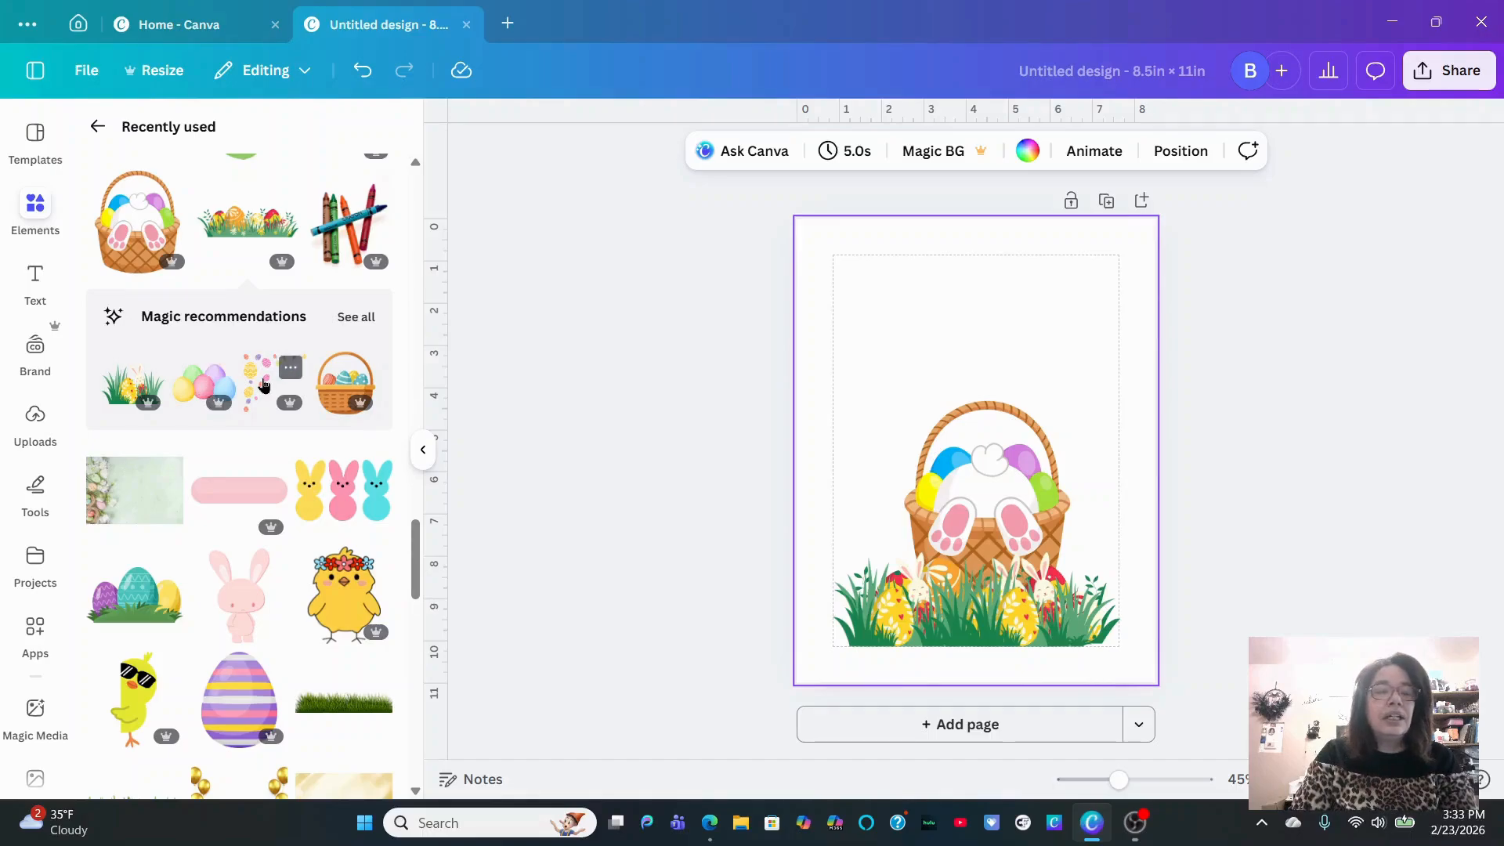
Add the recently used Happy Easter graphic, enlarge it above the basket, and centre it horizontally against the upper margin
scroll(231, 509, "up", 7)
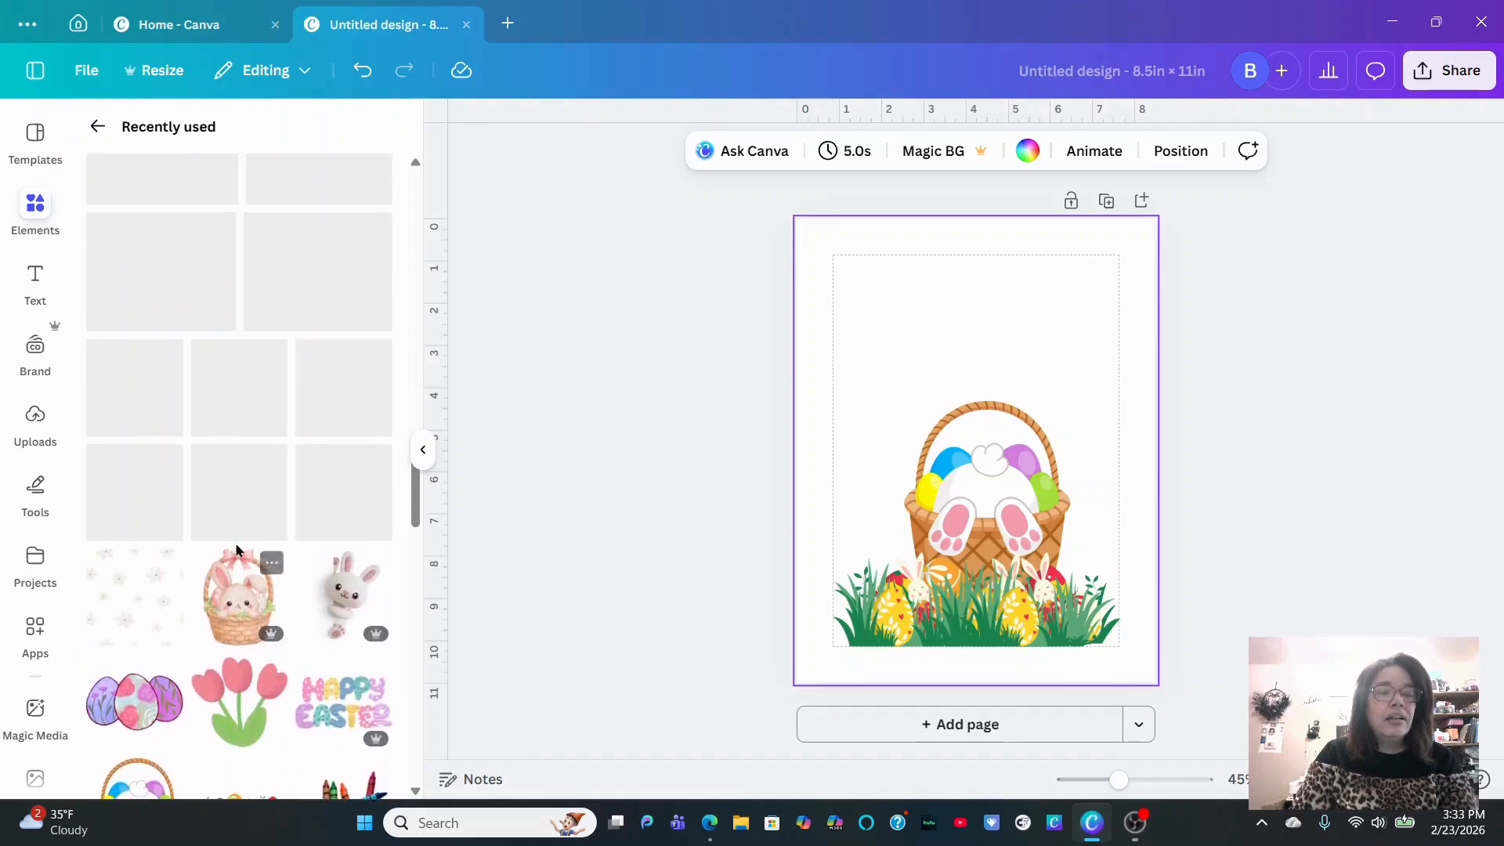
left_click(329, 701)
left_click_drag(993, 474, 989, 346)
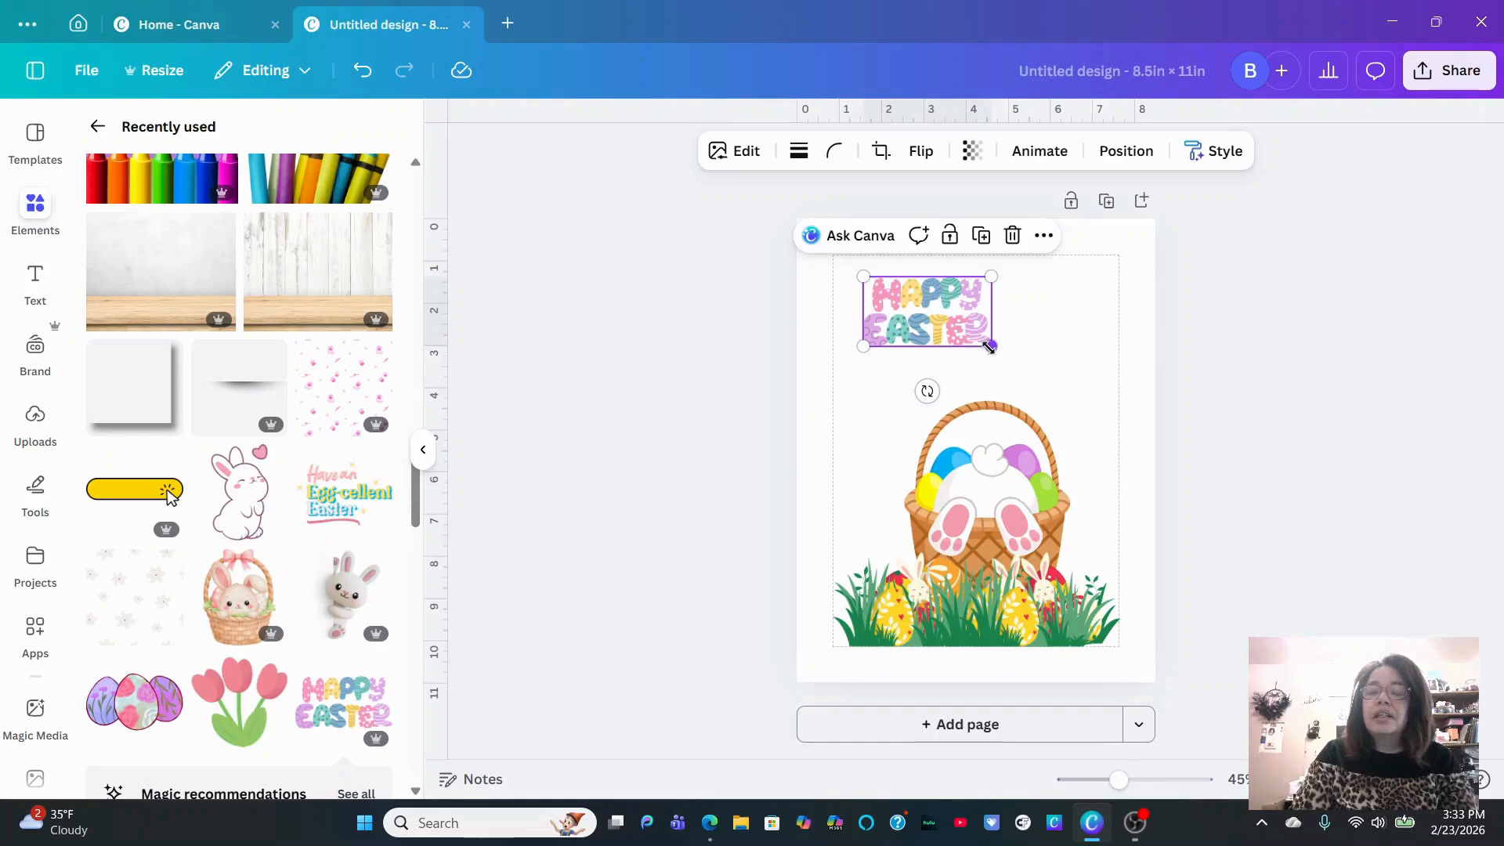
mouse_move(989, 346)
left_mouse_down()
mouse_move(1074, 415)
mouse_move(904, 315)
mouse_move(1070, 422)
mouse_move(985, 345)
mouse_move(994, 354)
left_mouse_up()
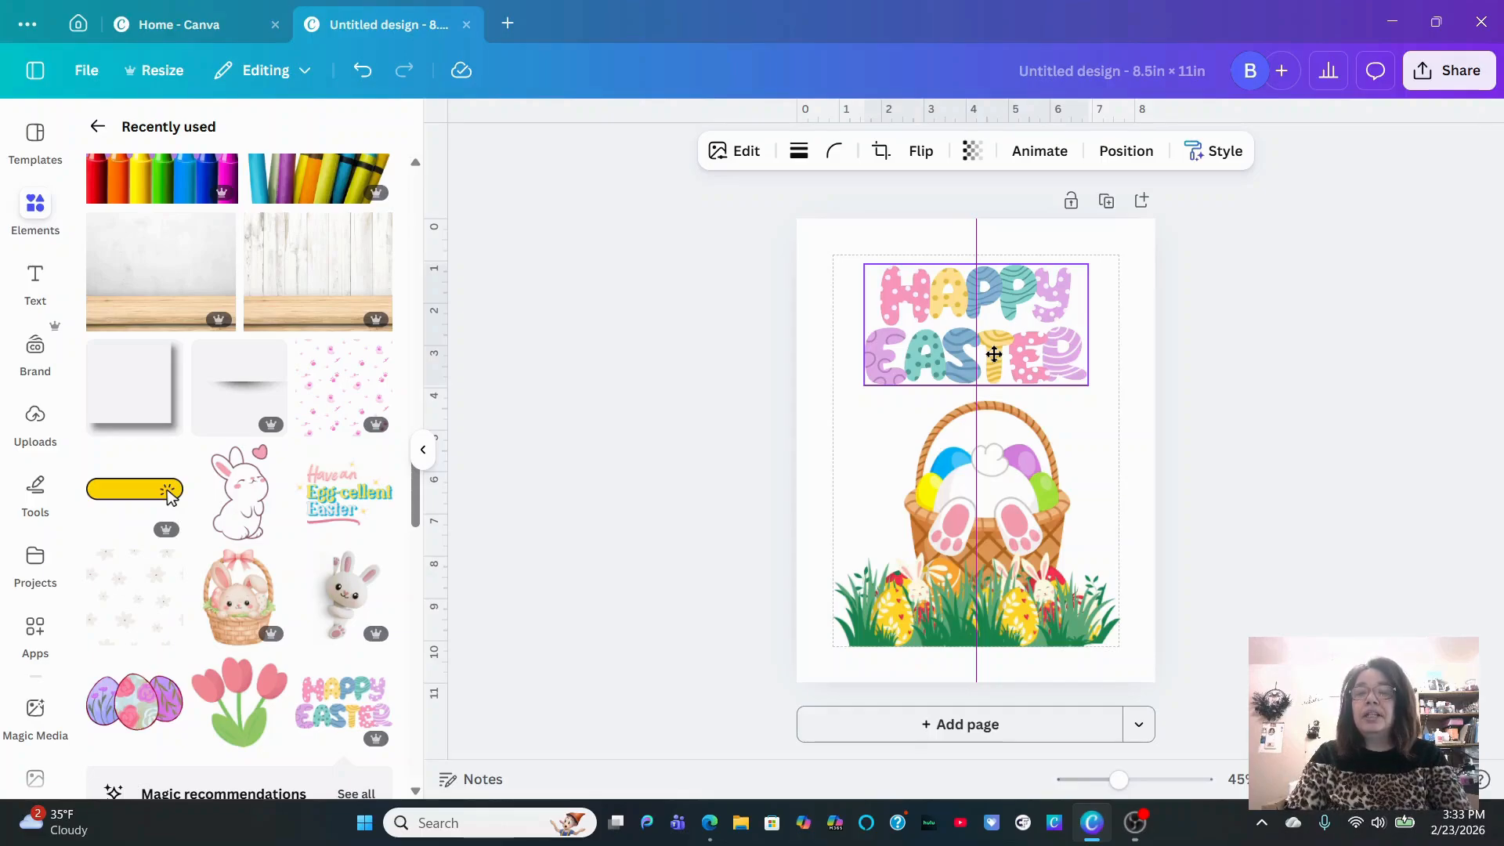
mouse_move(994, 354)
left_mouse_down()
mouse_move(965, 354)
mouse_move(997, 354)
left_mouse_up()
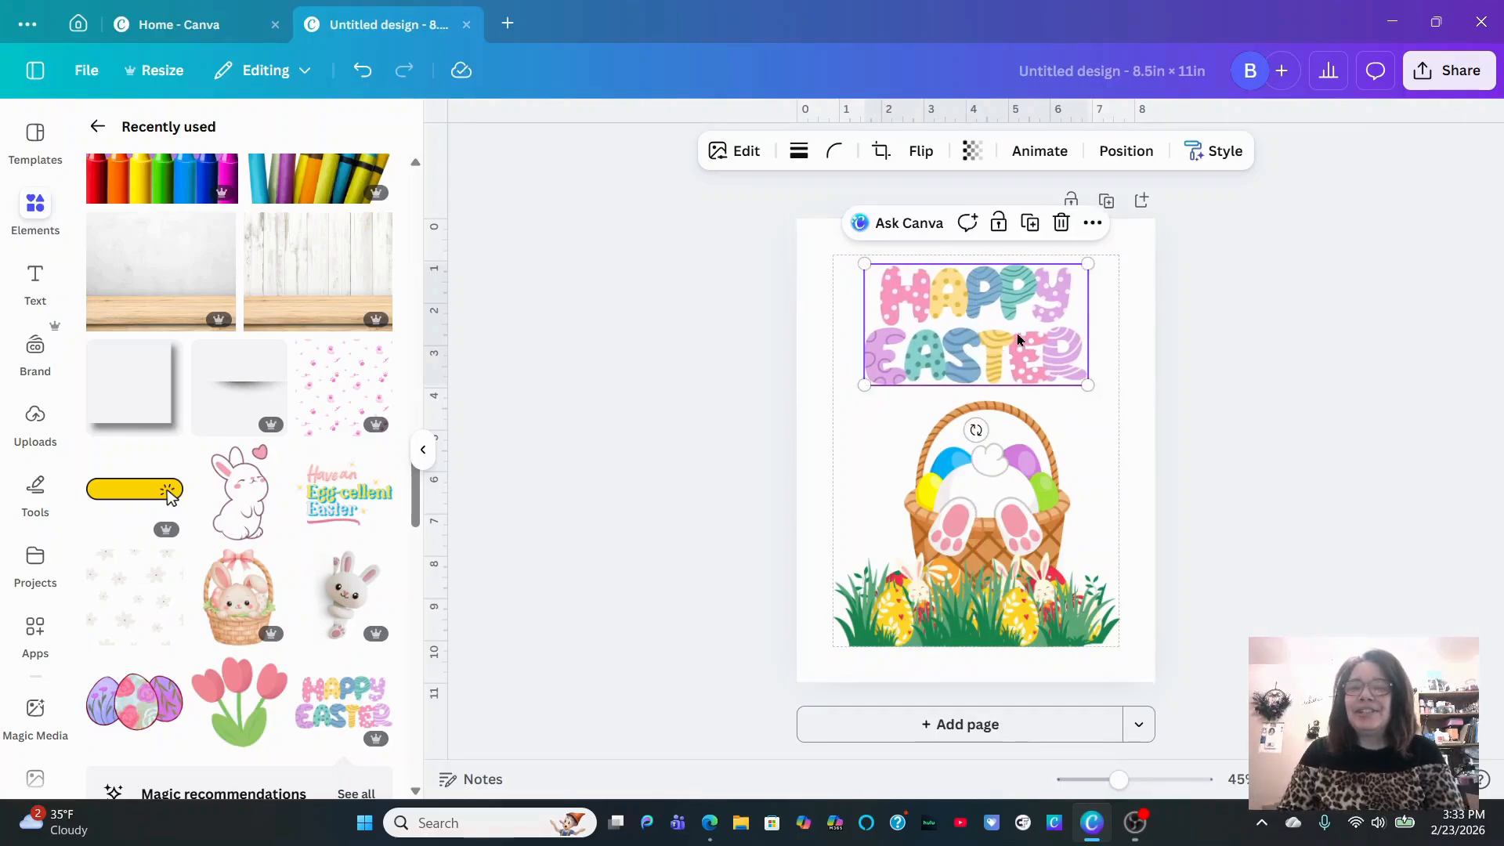
left_click_drag(1017, 338, 1015, 329)
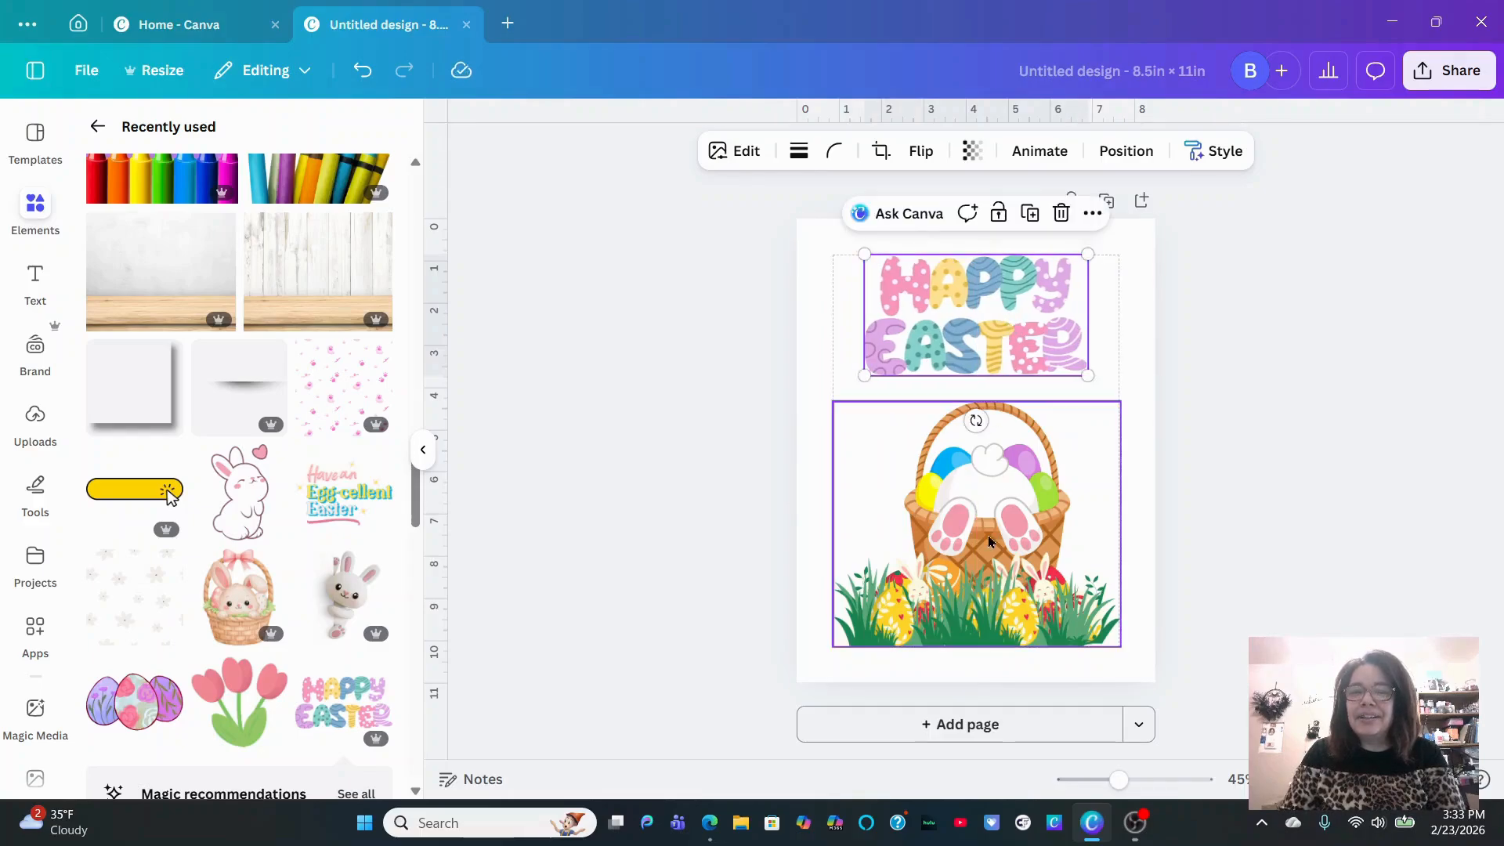
Group the Happy Easter title with the basket artwork and move the combined group down slightly
left_click(827, 349)
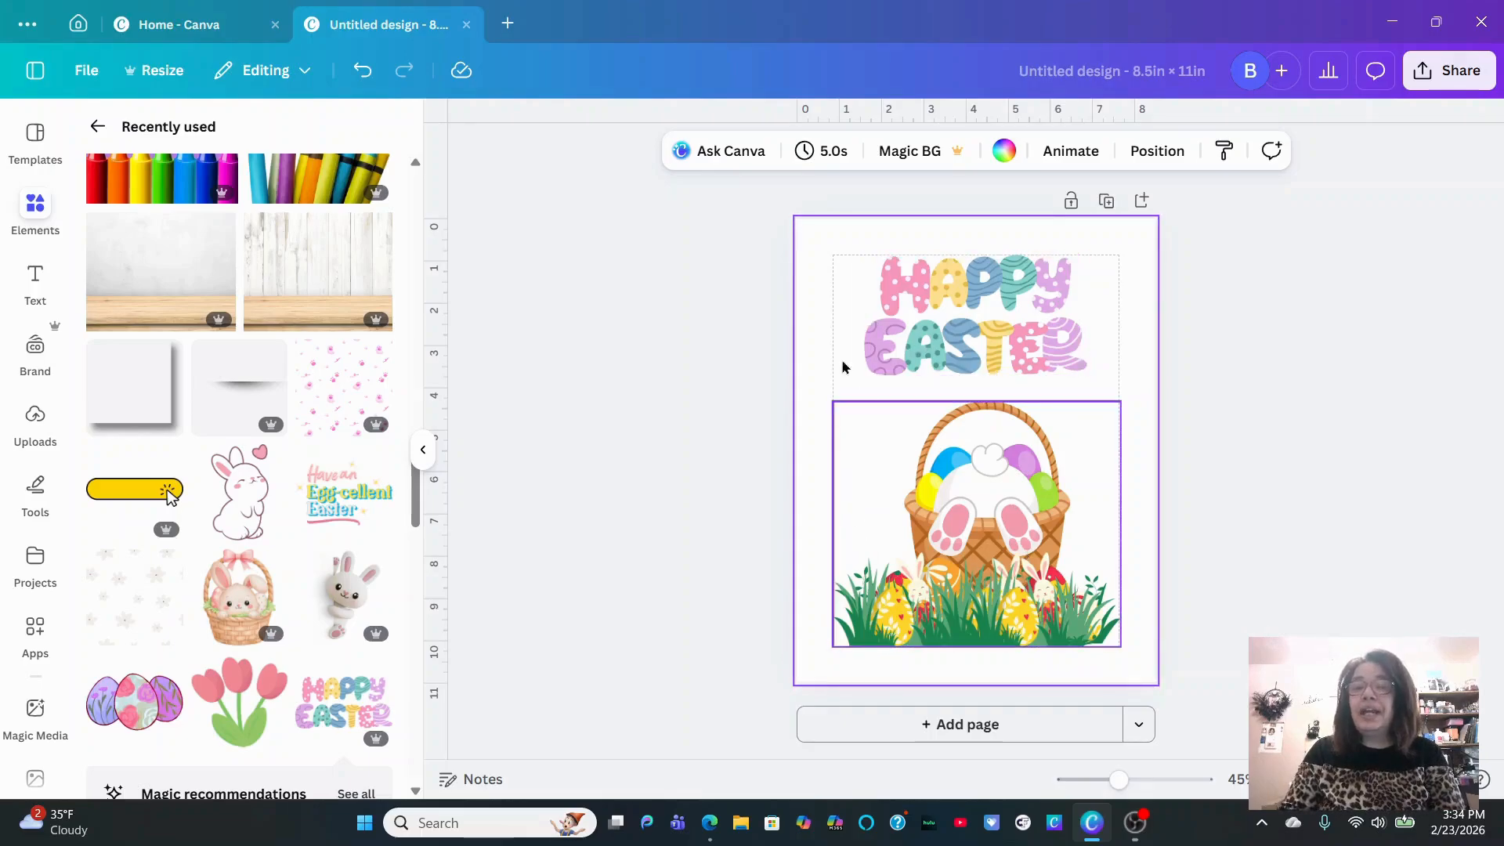
left_click_drag(815, 224, 1151, 673)
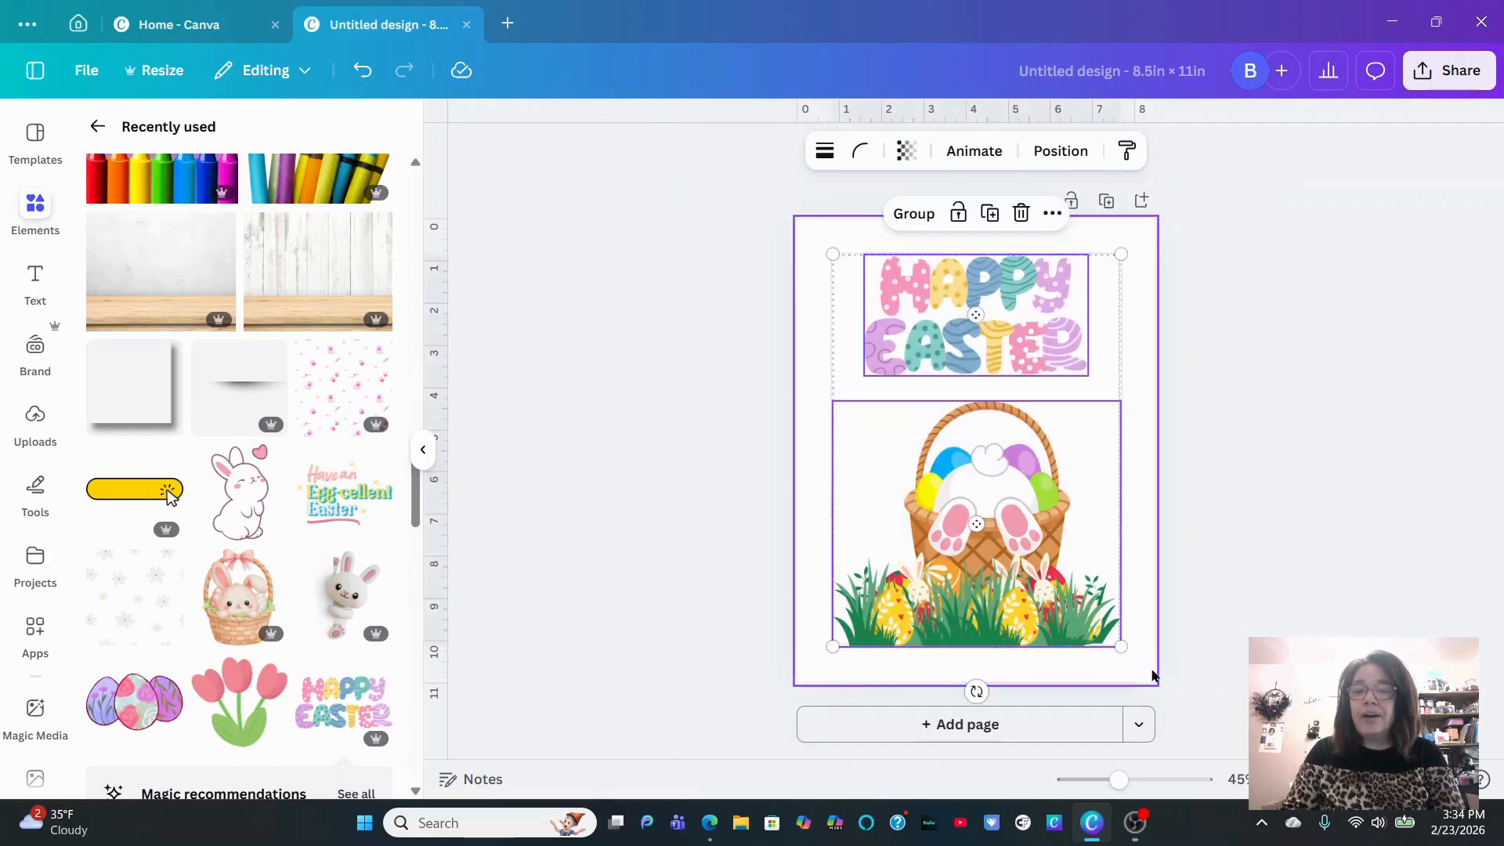
left_click(899, 216)
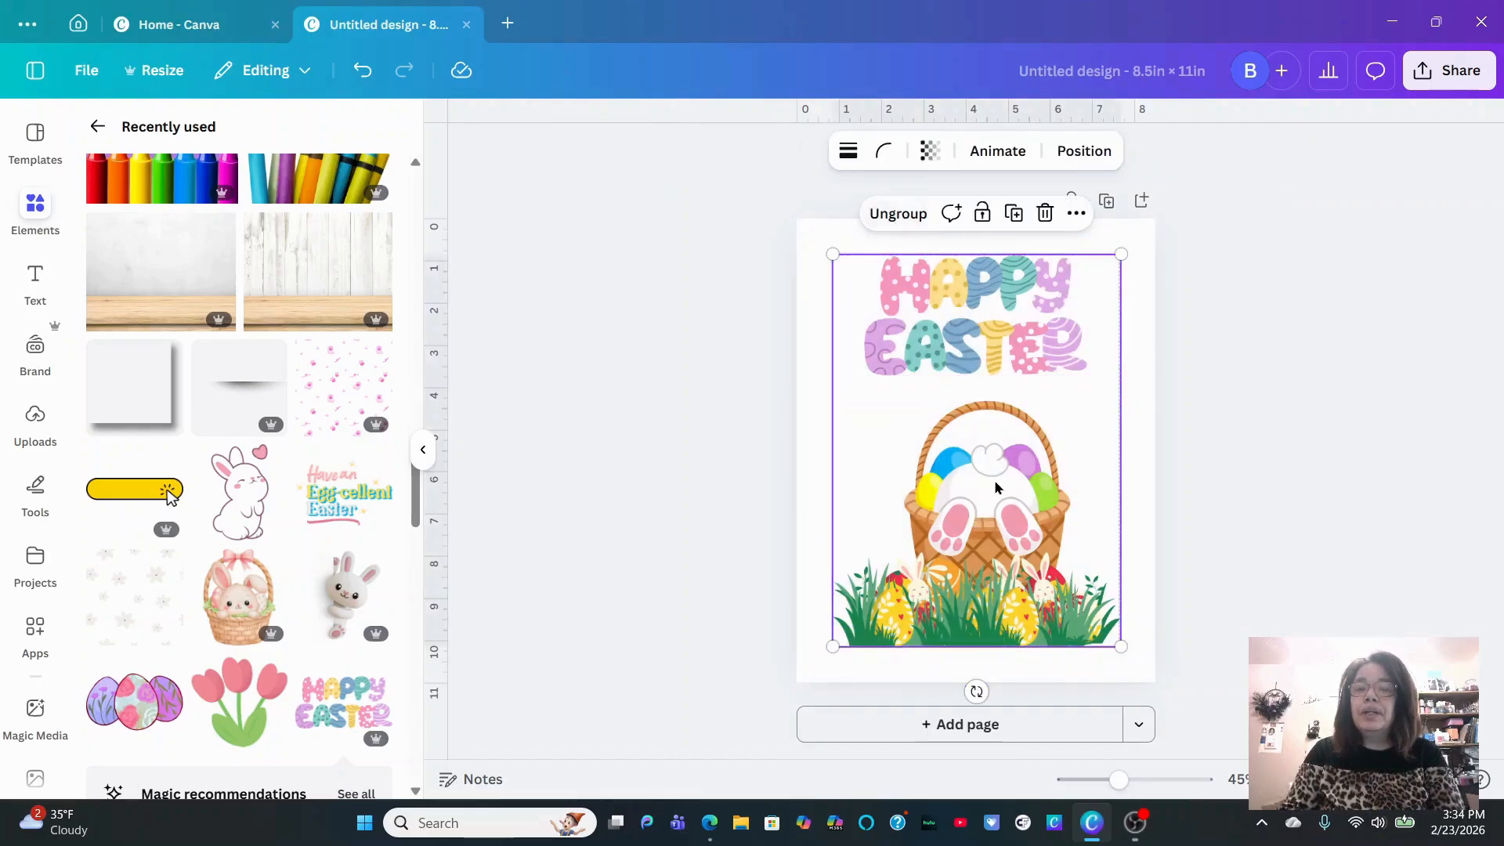
mouse_move(995, 488)
left_mouse_down()
mouse_move(1011, 397)
mouse_move(902, 495)
mouse_move(915, 508)
mouse_move(1055, 456)
mouse_move(987, 490)
mouse_move(989, 473)
mouse_move(993, 488)
left_mouse_up()
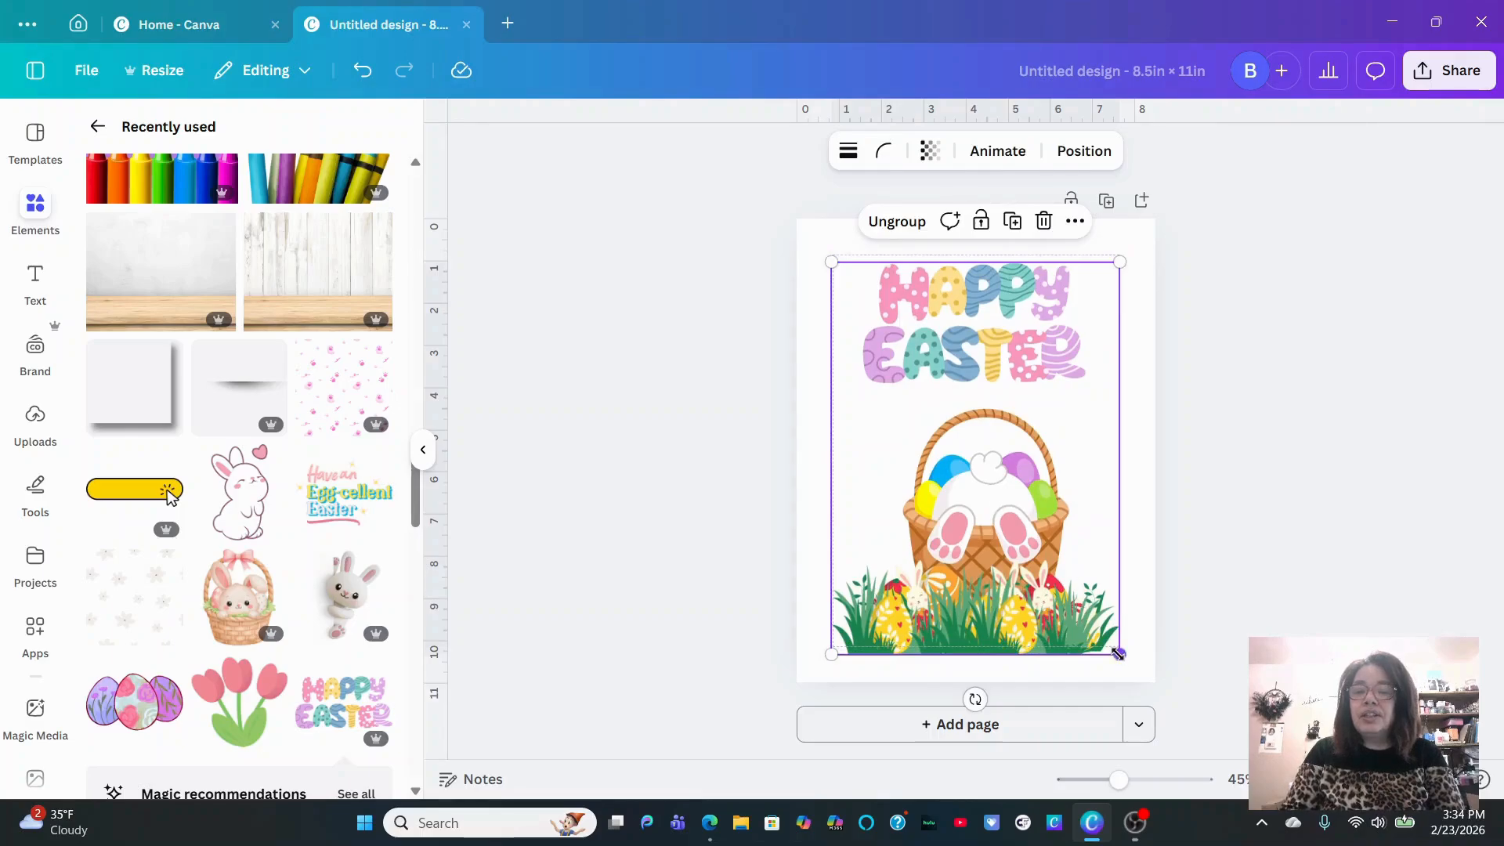
Shrink the grouped Easter artwork to a small card and arrange four copies of it in a two-by-two grid
left_click_drag(1119, 653, 934, 414)
left_click(921, 218)
left_click_drag(895, 355, 1012, 356)
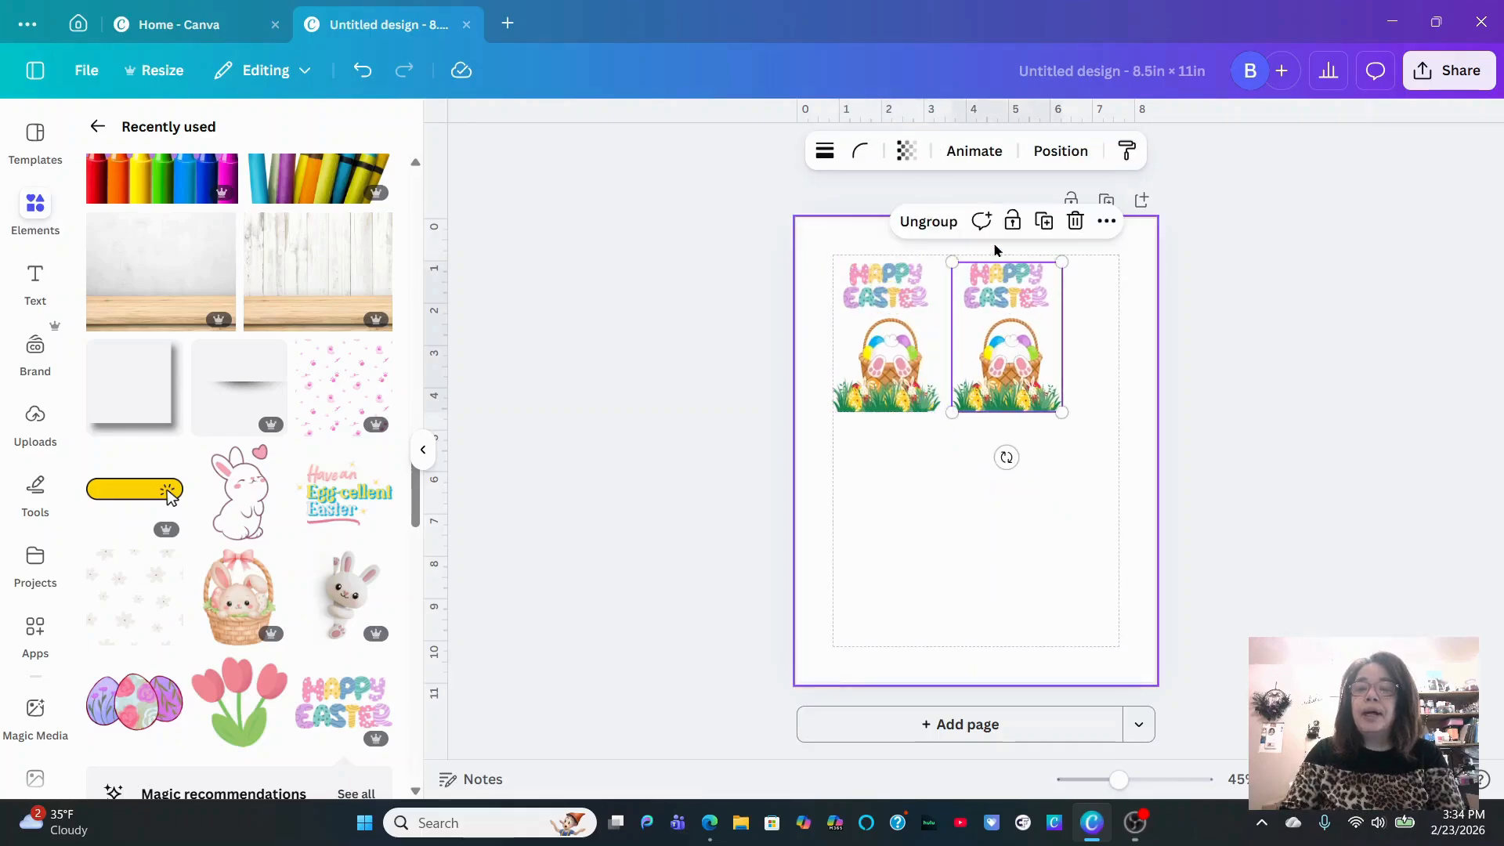
left_click(1047, 225)
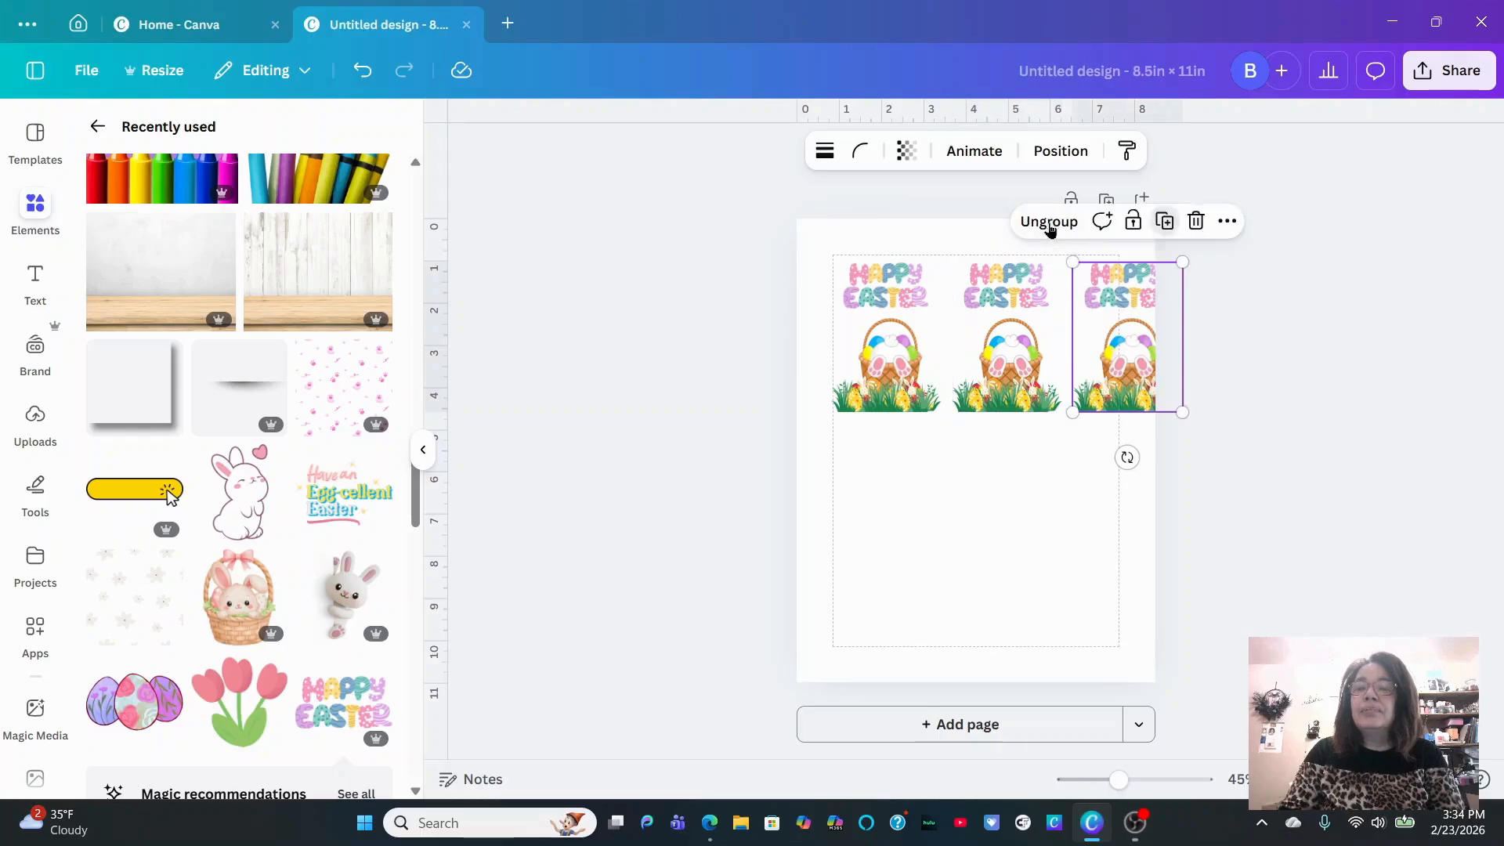
left_click_drag(1136, 353, 910, 512)
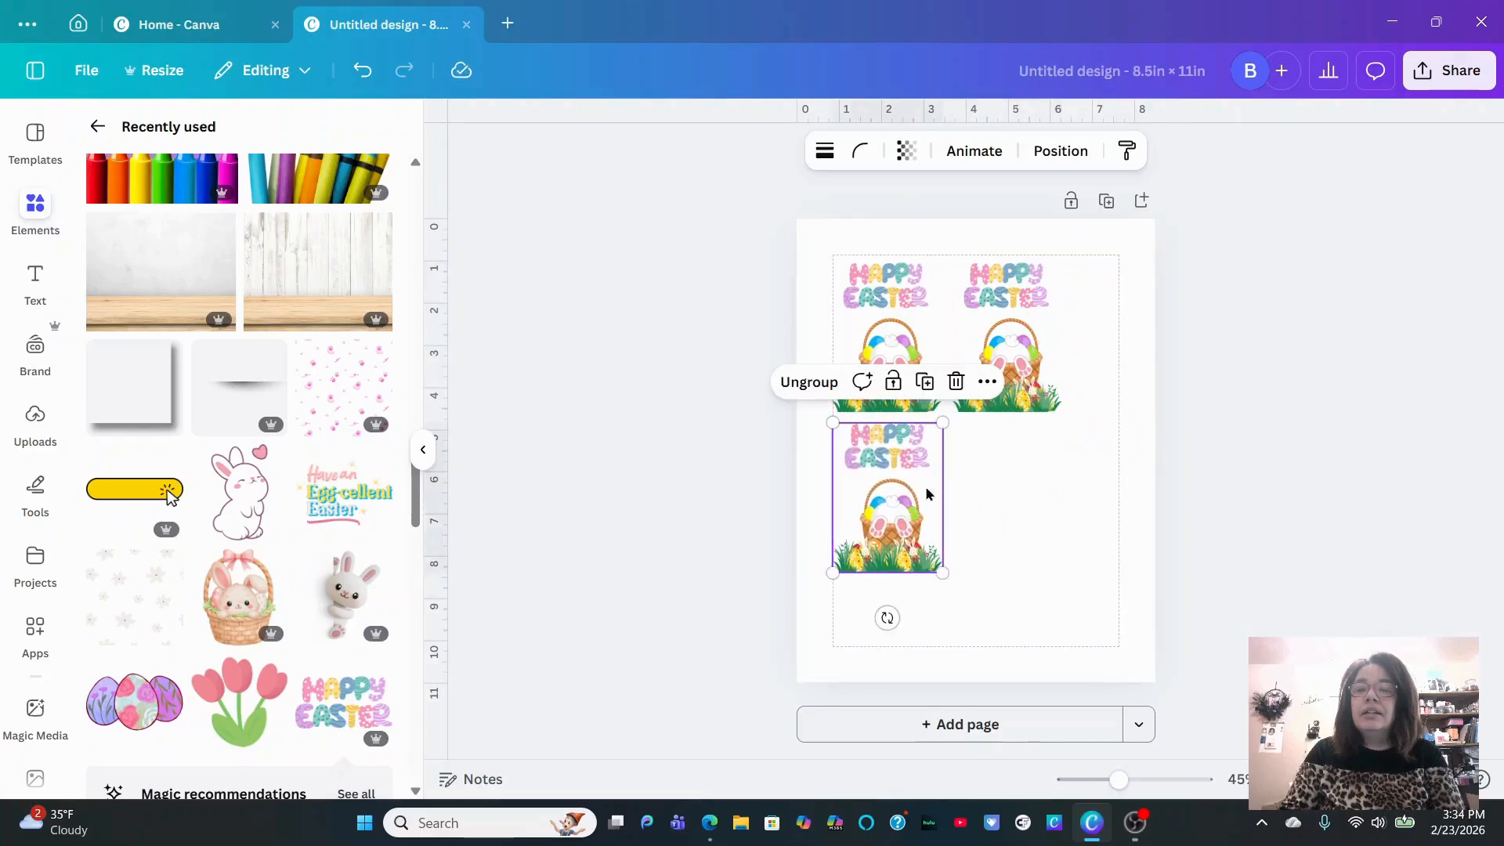
left_click(924, 379)
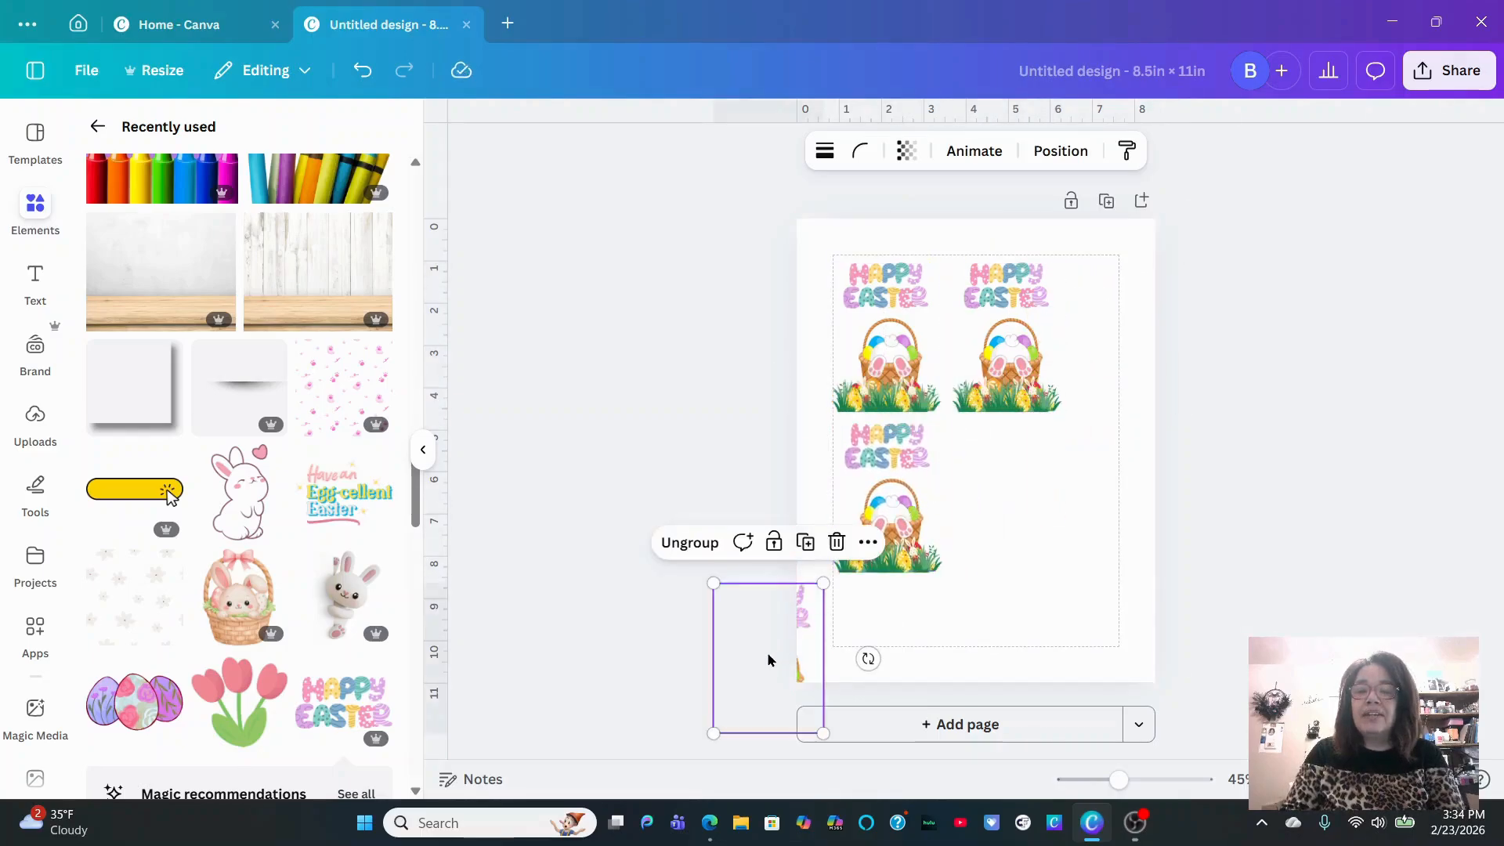
left_click_drag(768, 661, 1007, 497)
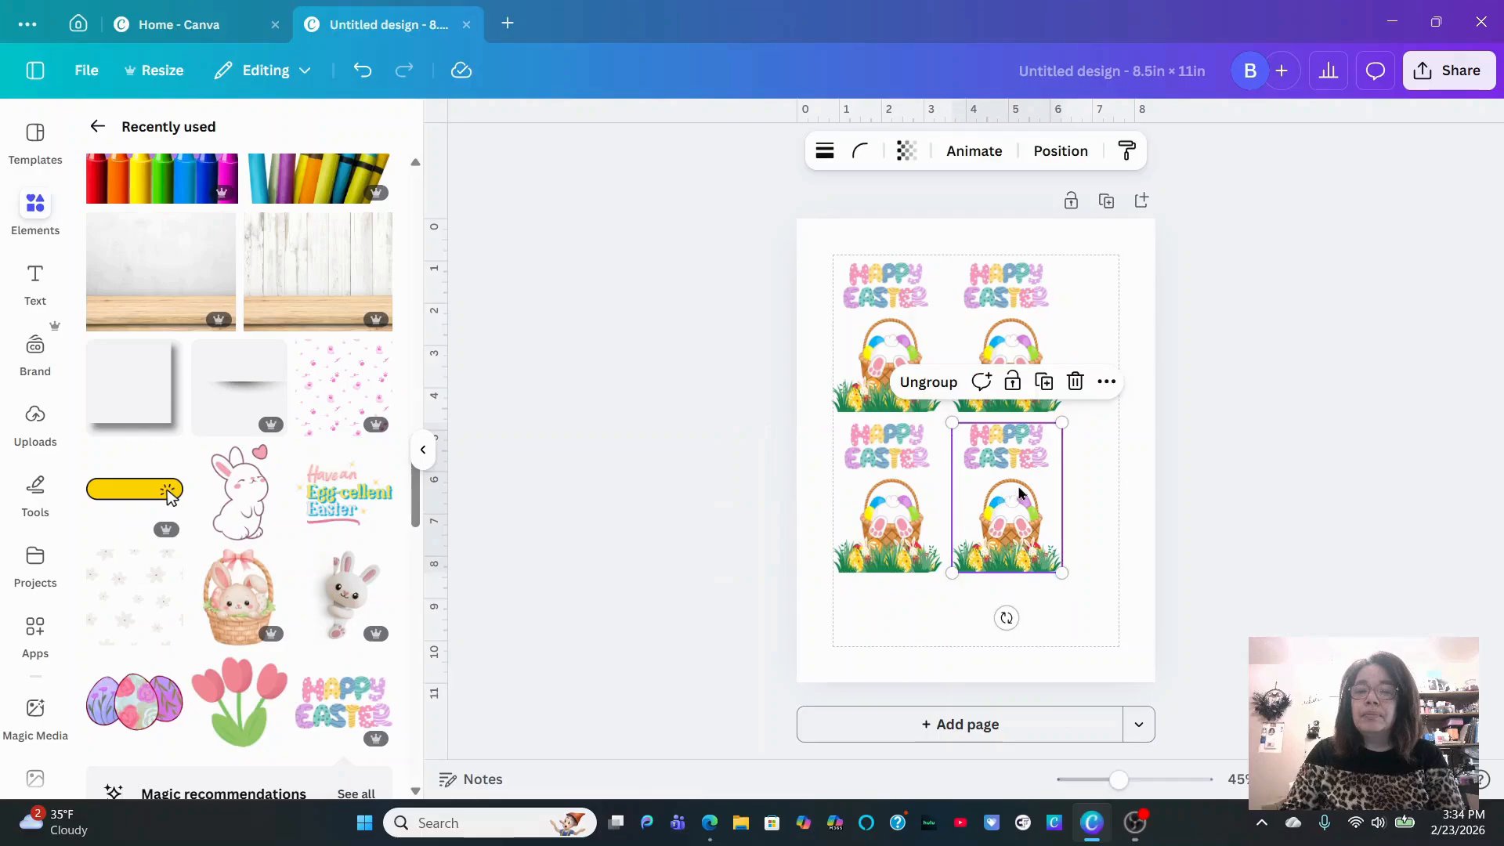
Delete the three extra artwork copies and enlarge the remaining group to span the page margins
left_click(1074, 381)
left_click(885, 496)
left_click(956, 381)
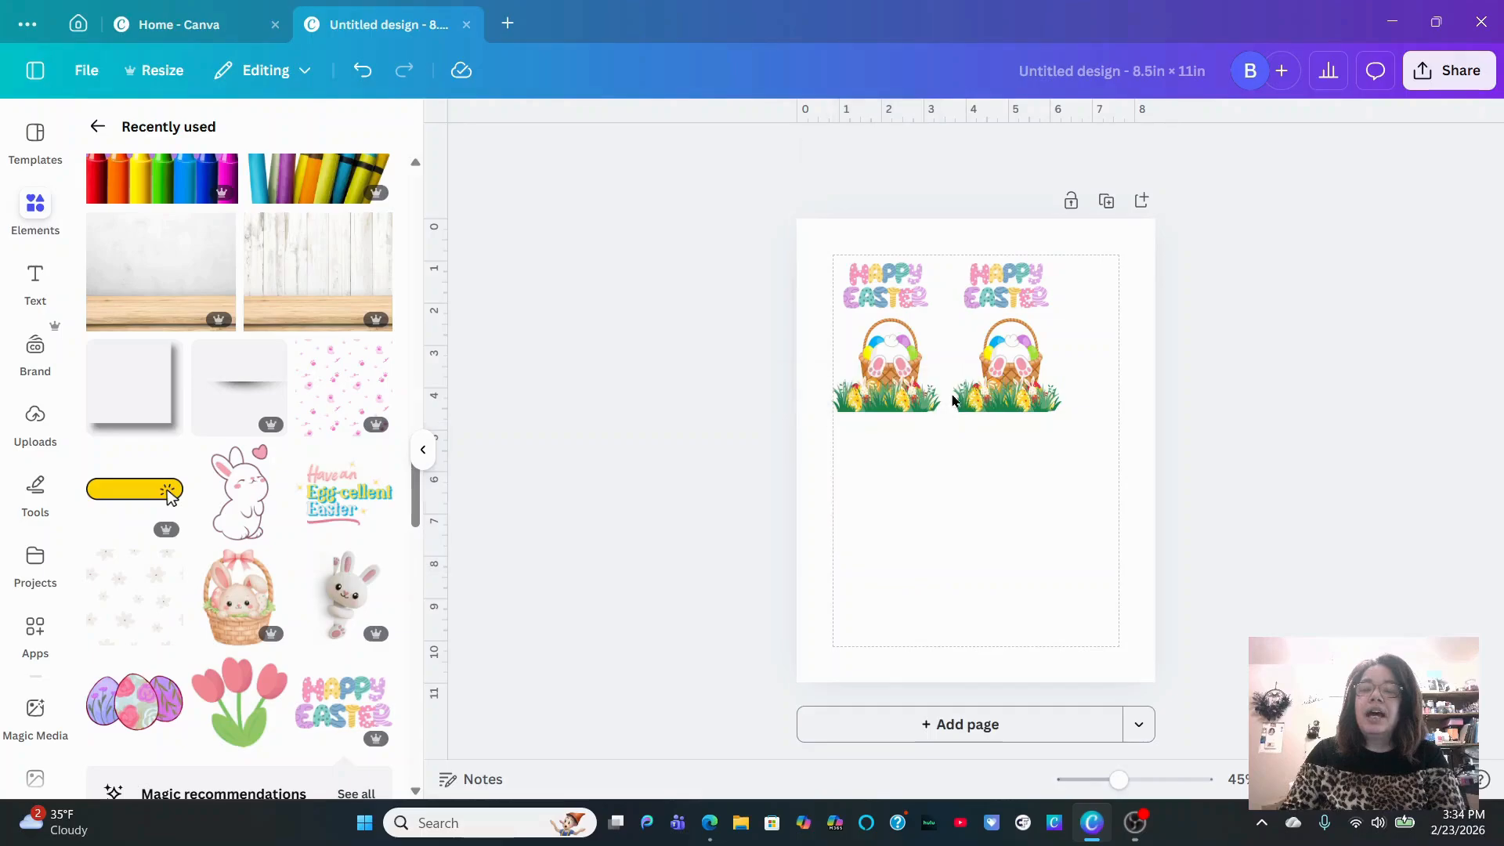
left_click(989, 365)
left_click(1070, 222)
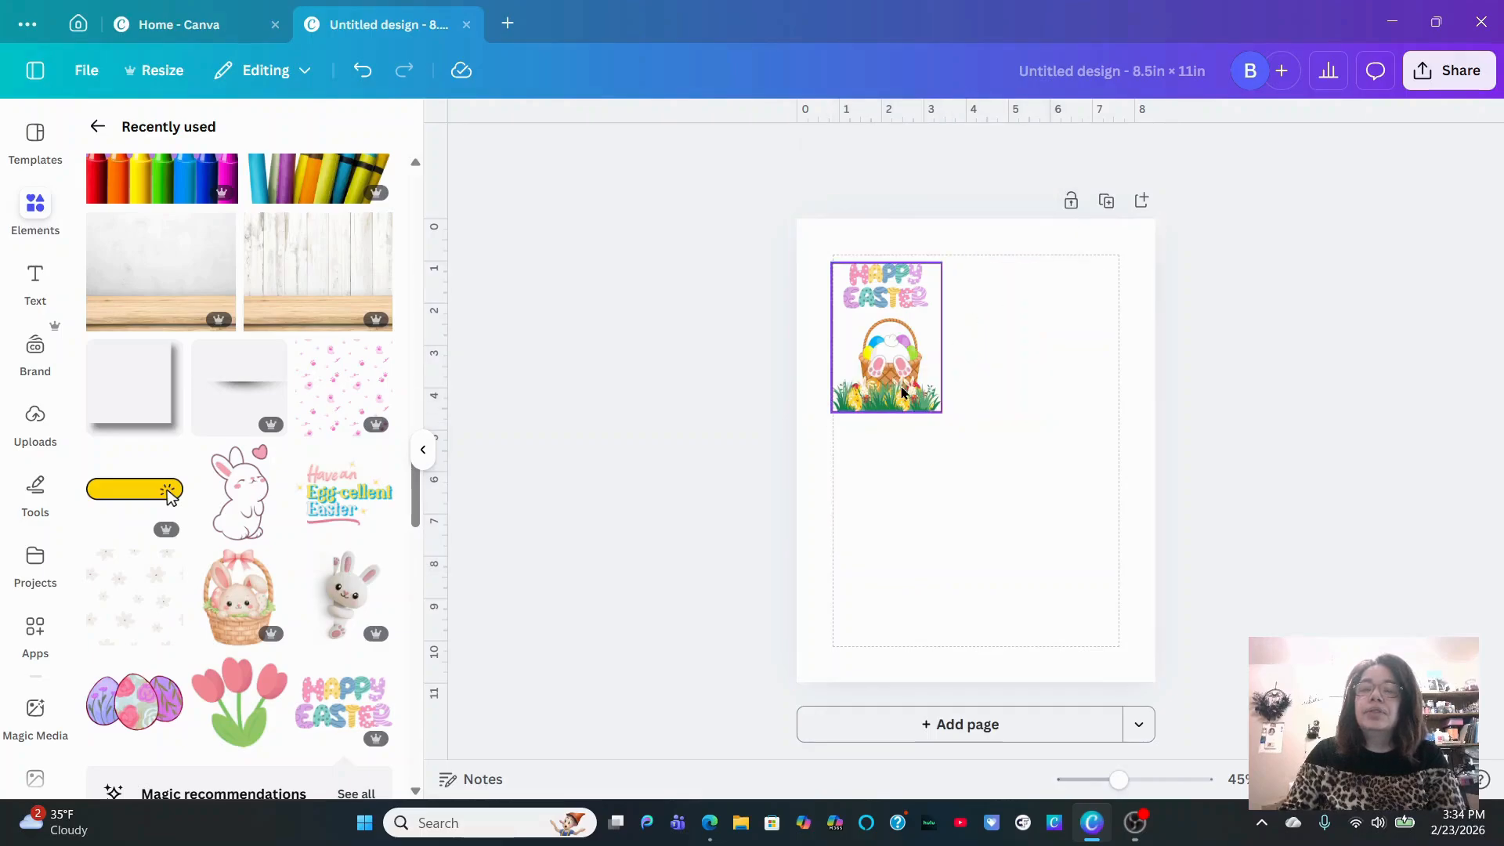
left_click(905, 394)
left_click_drag(943, 413, 1121, 651)
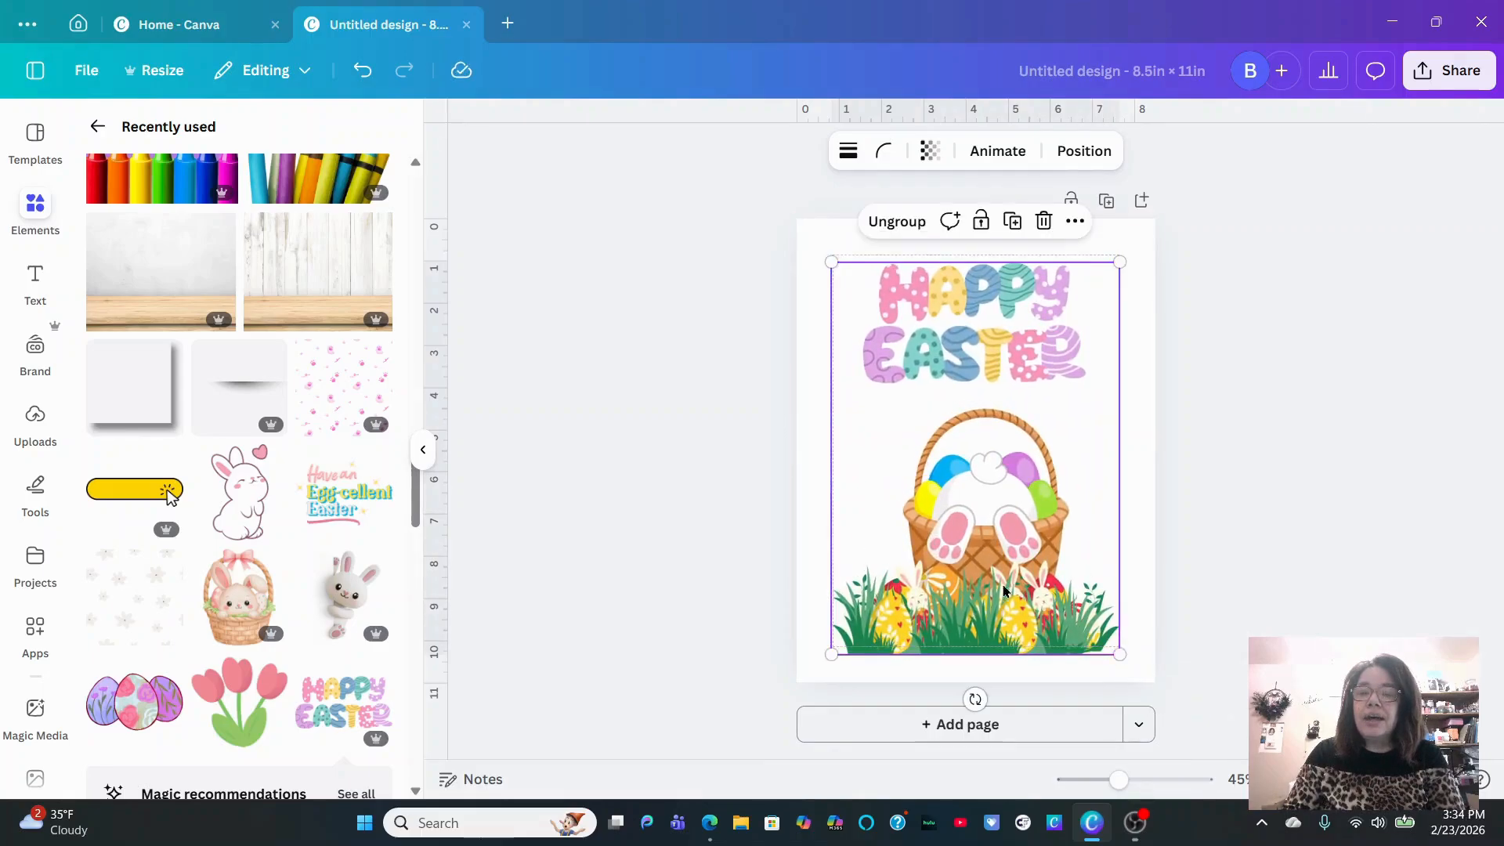
Search the elements for "rectangle" and add the solid square shape to the page
left_click(1006, 609)
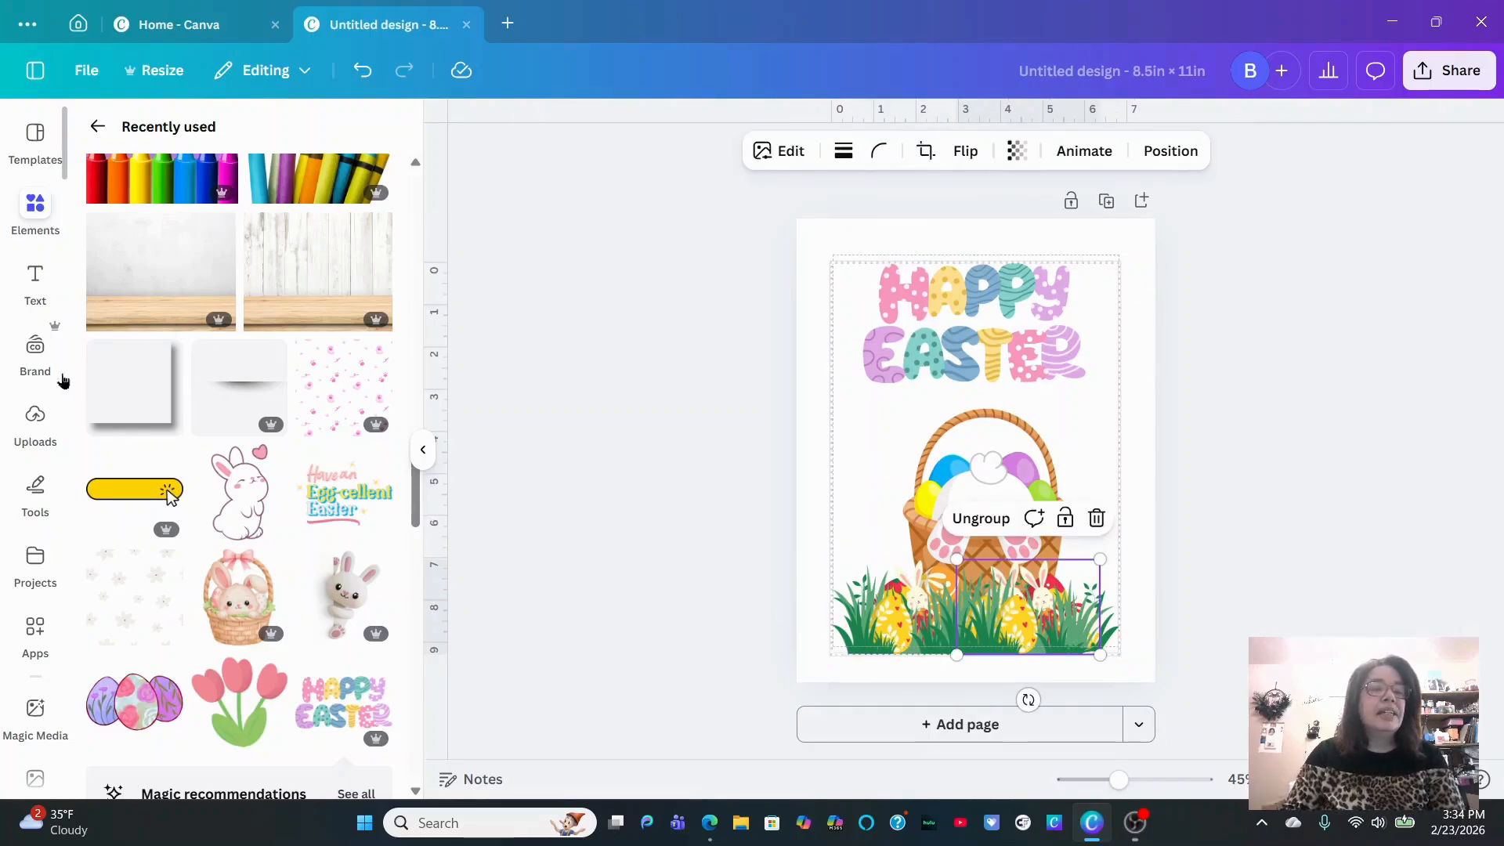
left_click(39, 210)
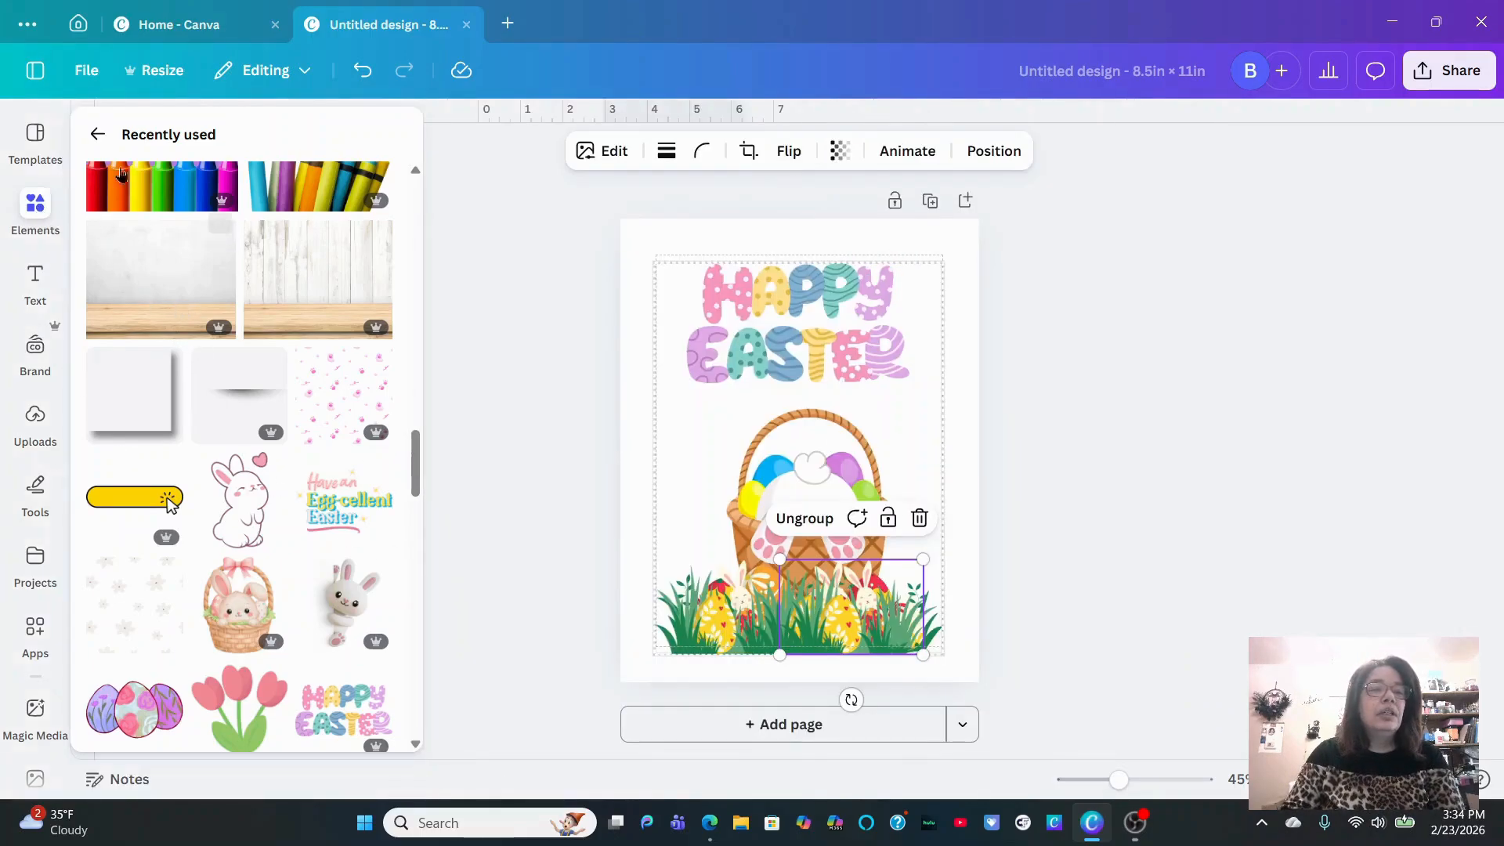
left_click(26, 218)
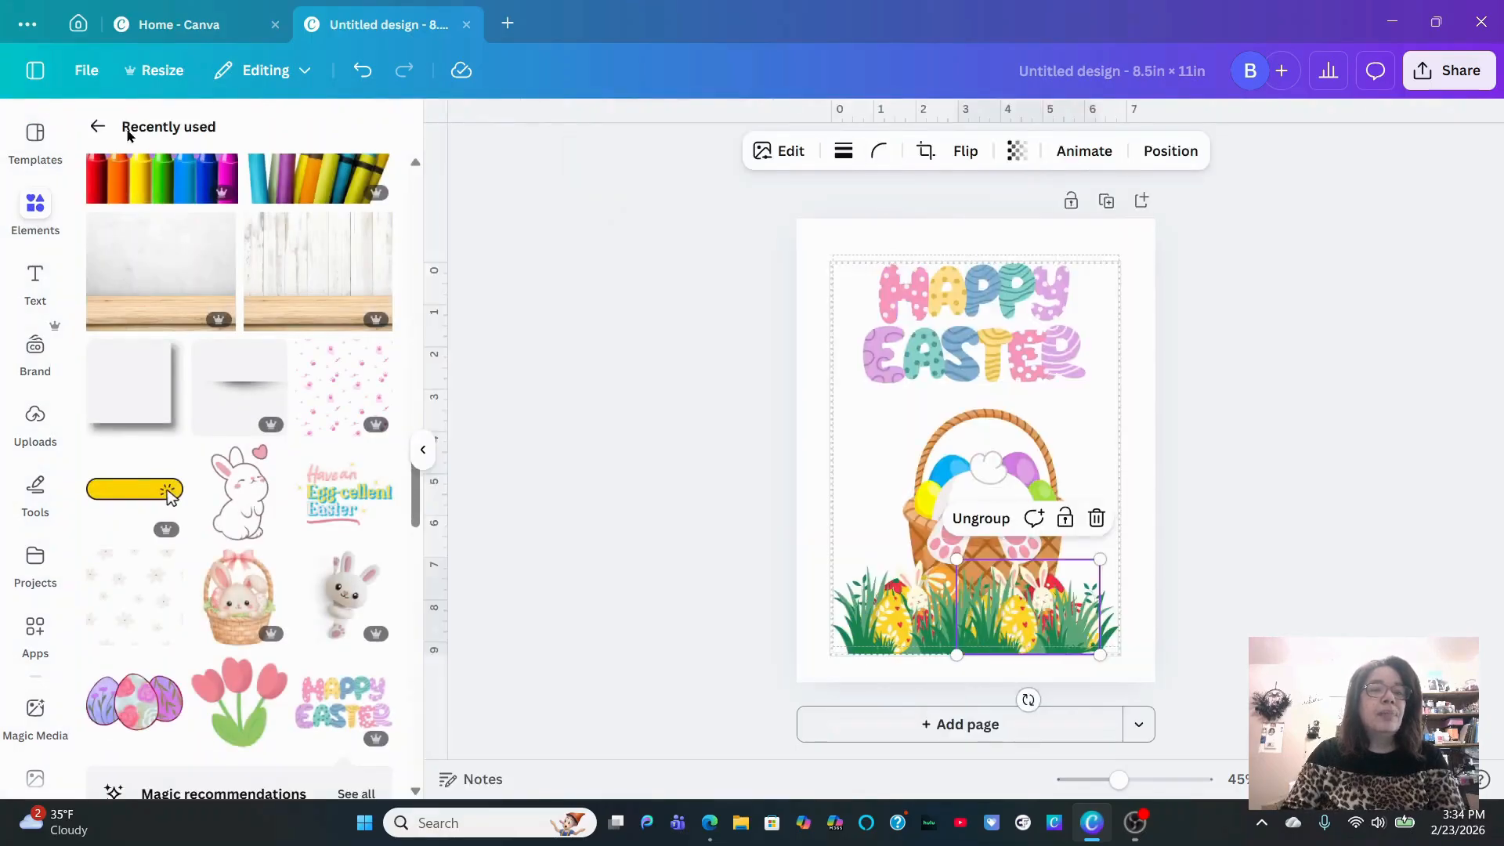
left_click(97, 127)
left_click(235, 143)
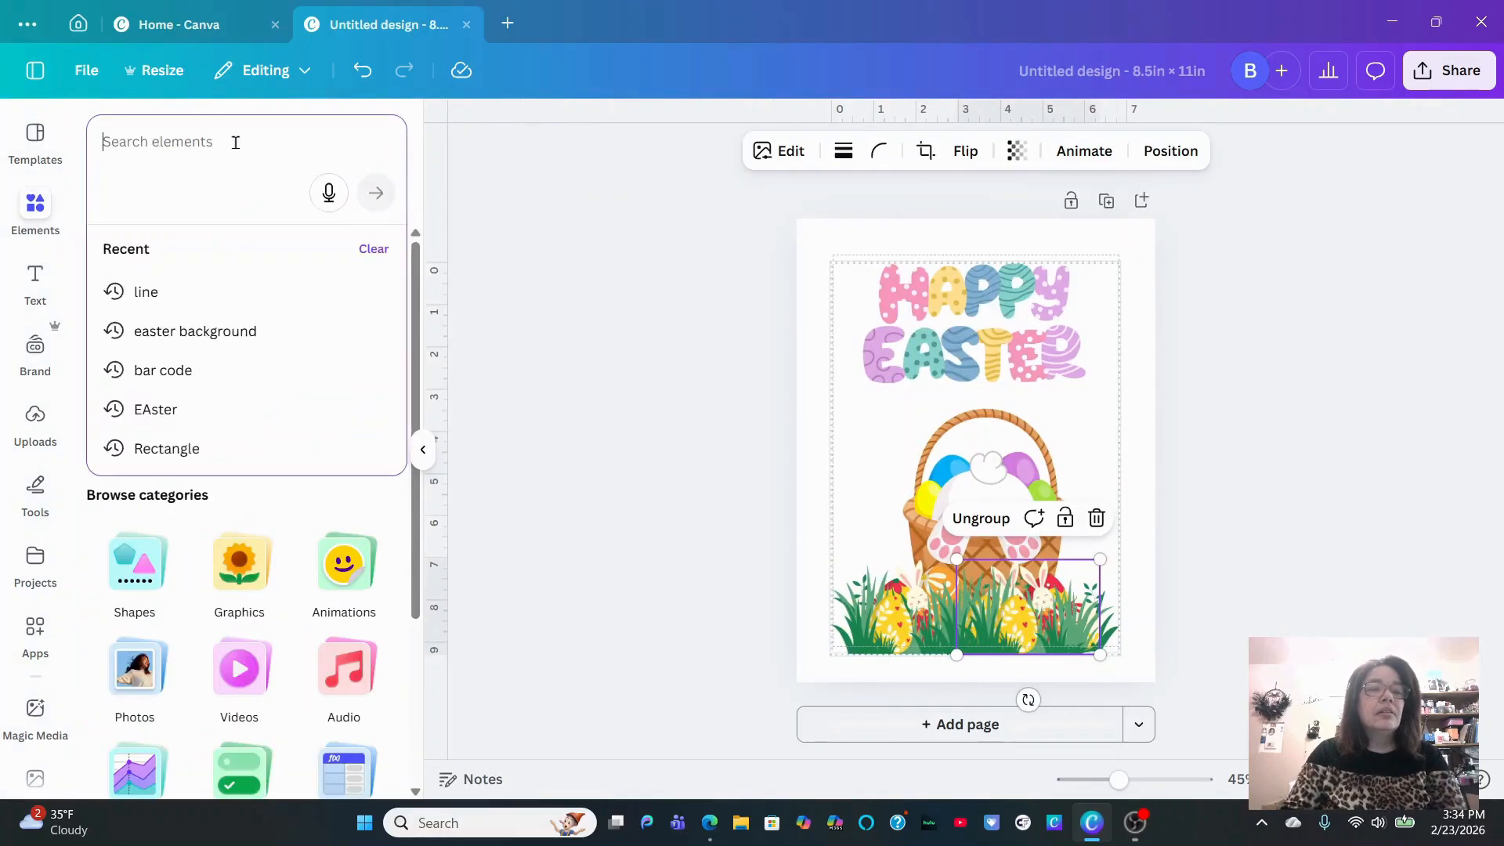
type("rec")
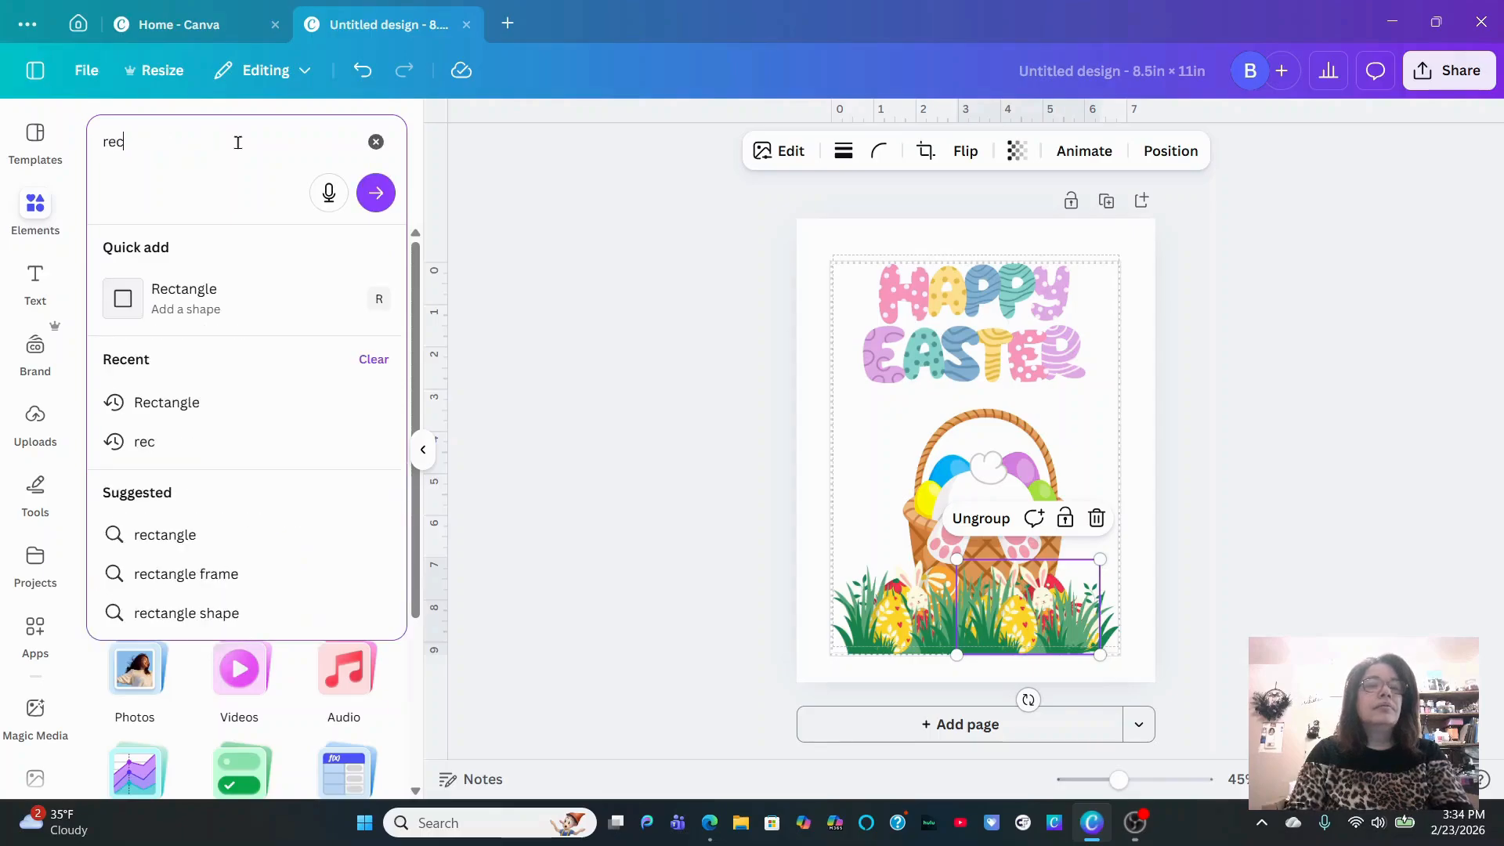
type("tangle")
key("Return")
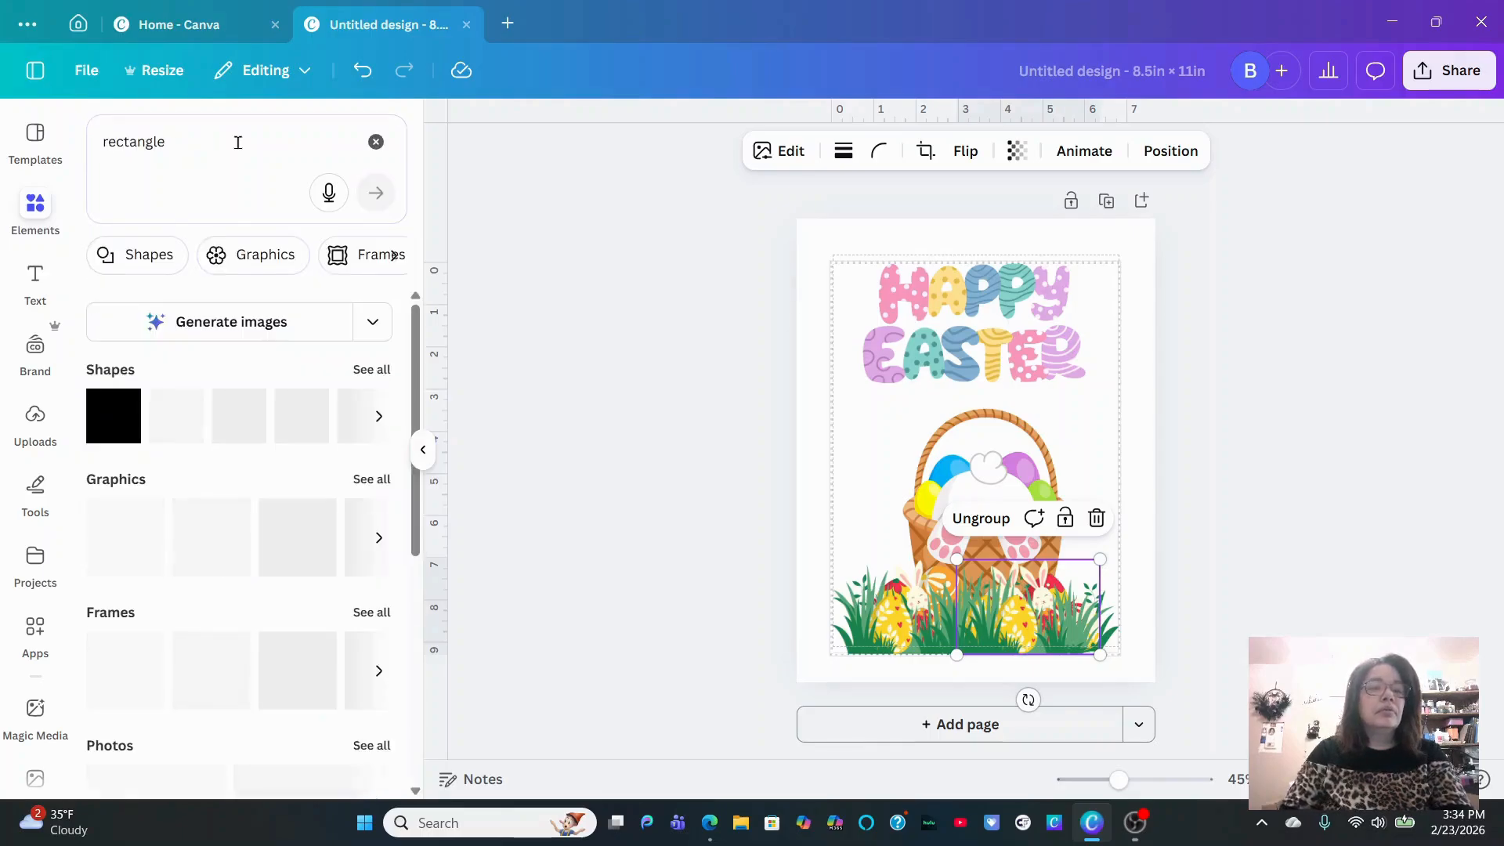
left_click(115, 425)
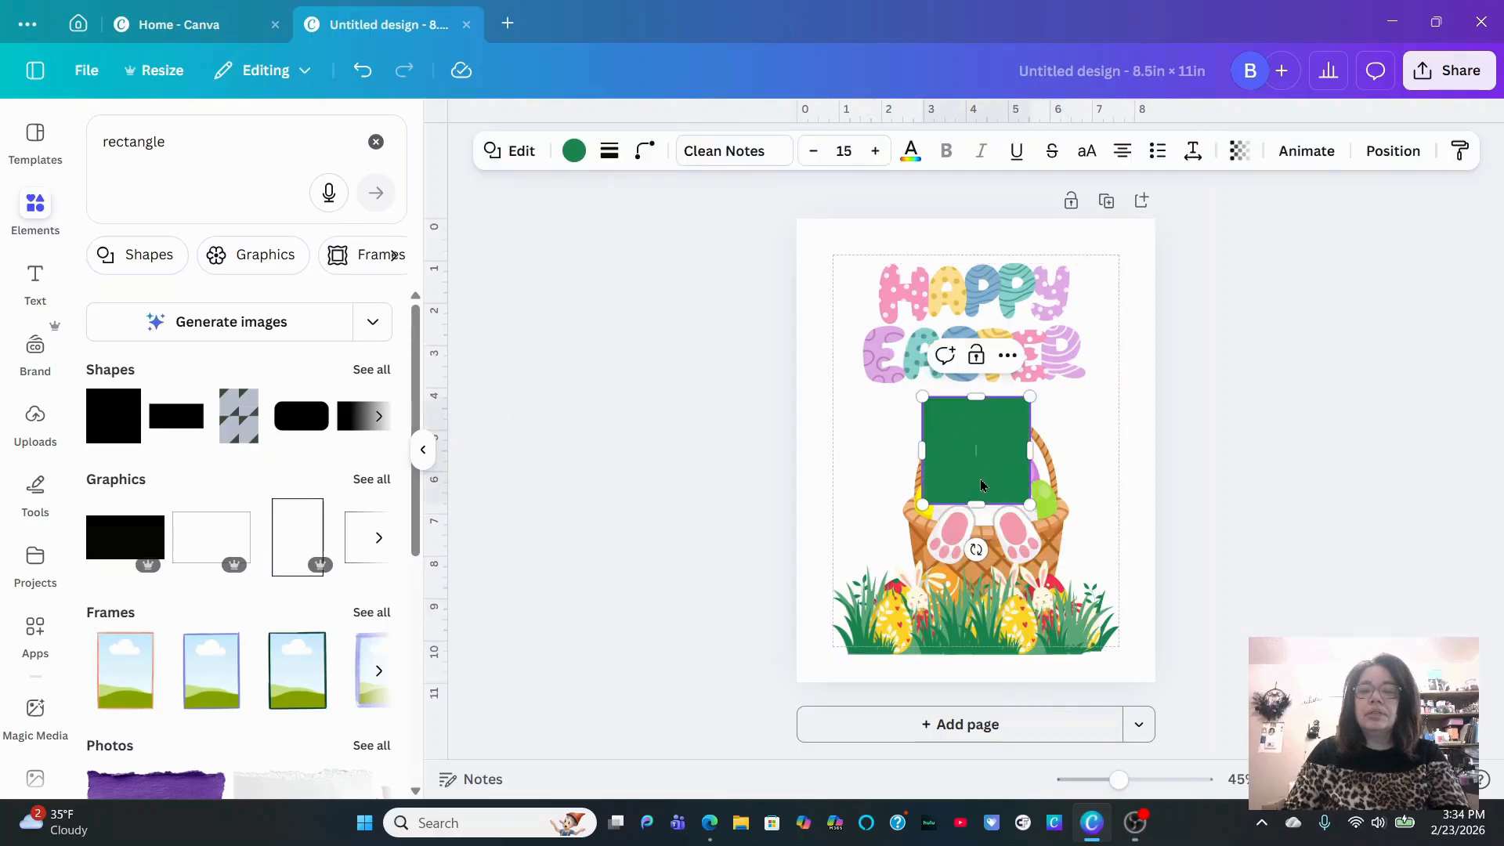
Stretch the green shape over the basket scene to about 6.8 × 5.76 in and open its position settings
left_click_drag(973, 482, 1118, 638)
left_click_drag(977, 639, 1000, 657)
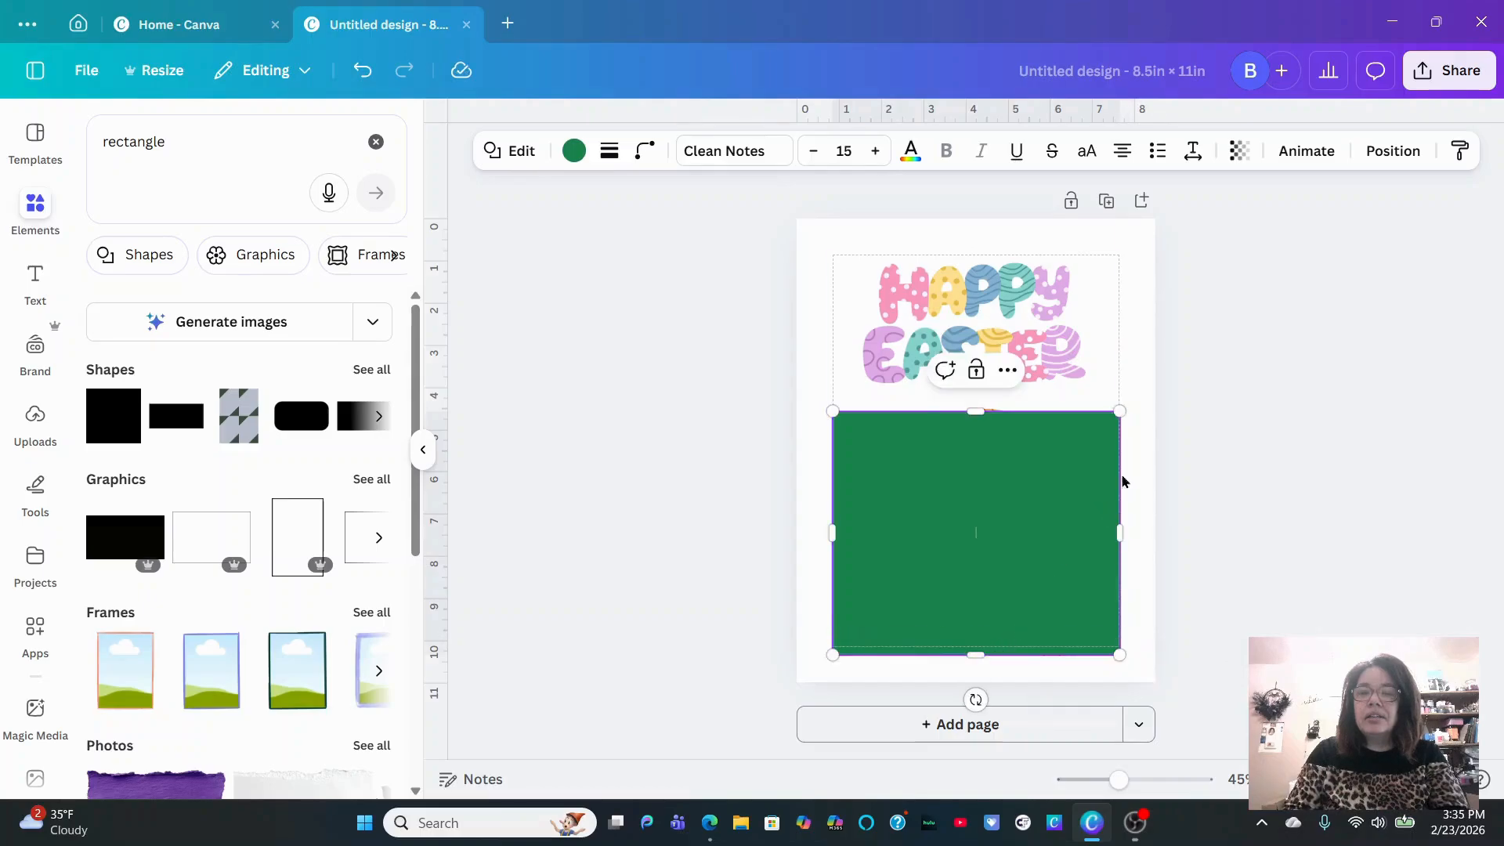
left_click(1402, 152)
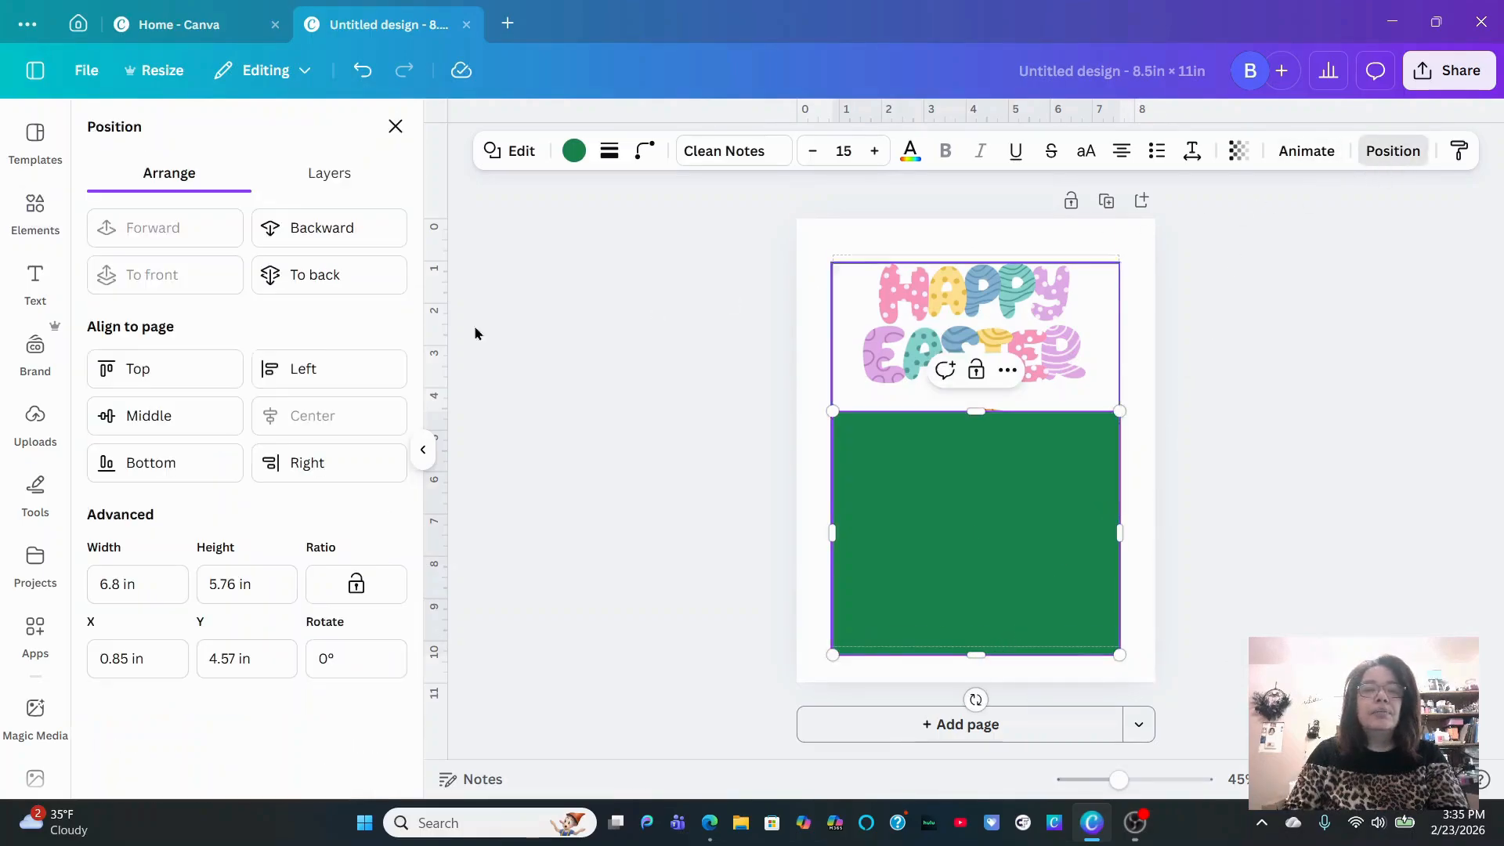
Try the stacking order of the green rectangle by sending it behind the basket artwork and bringing it back in front
left_click(334, 245)
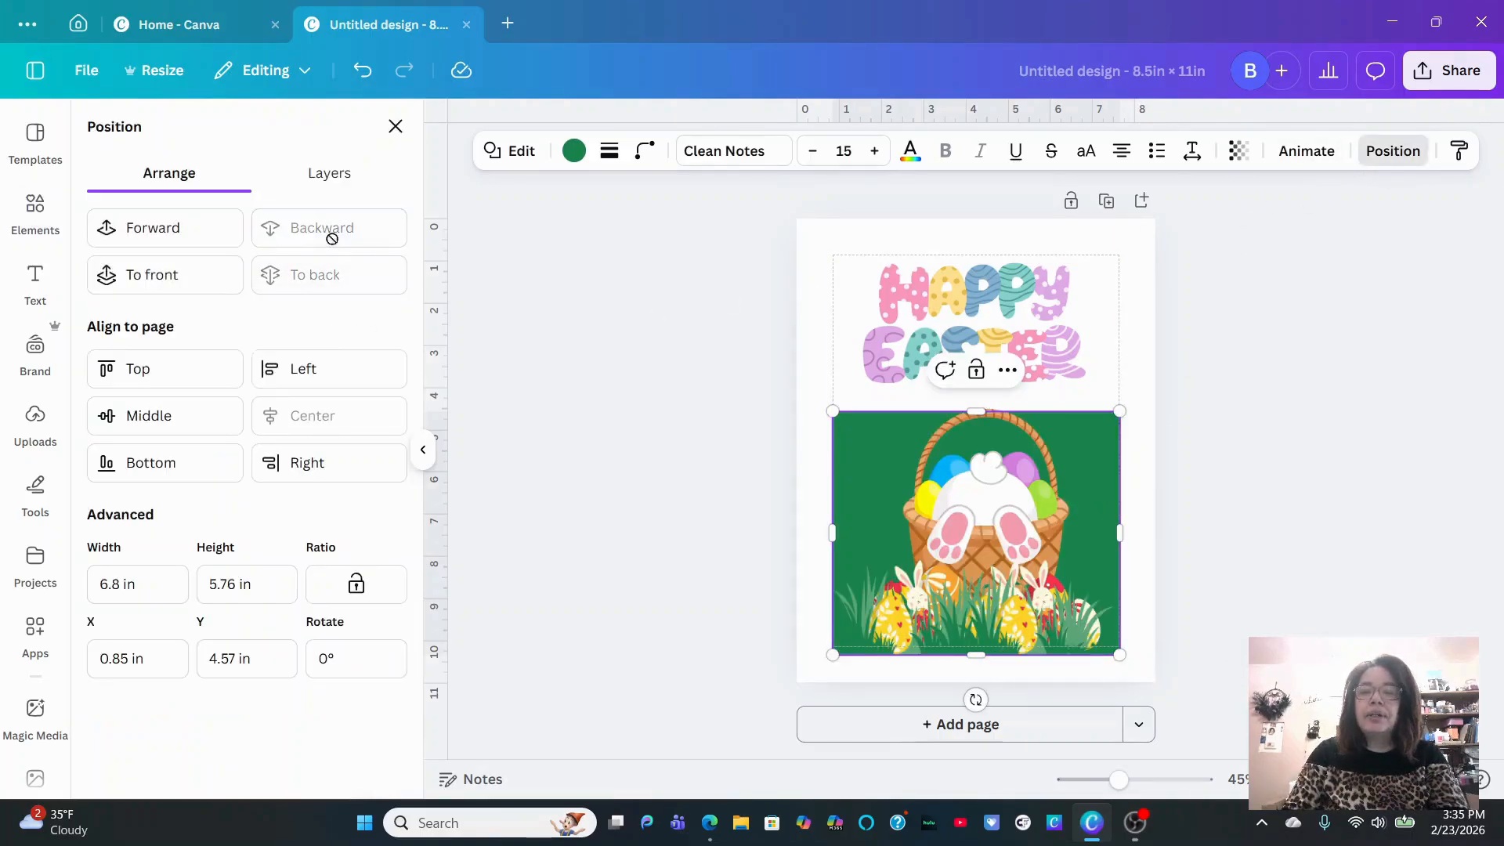
left_click(188, 238)
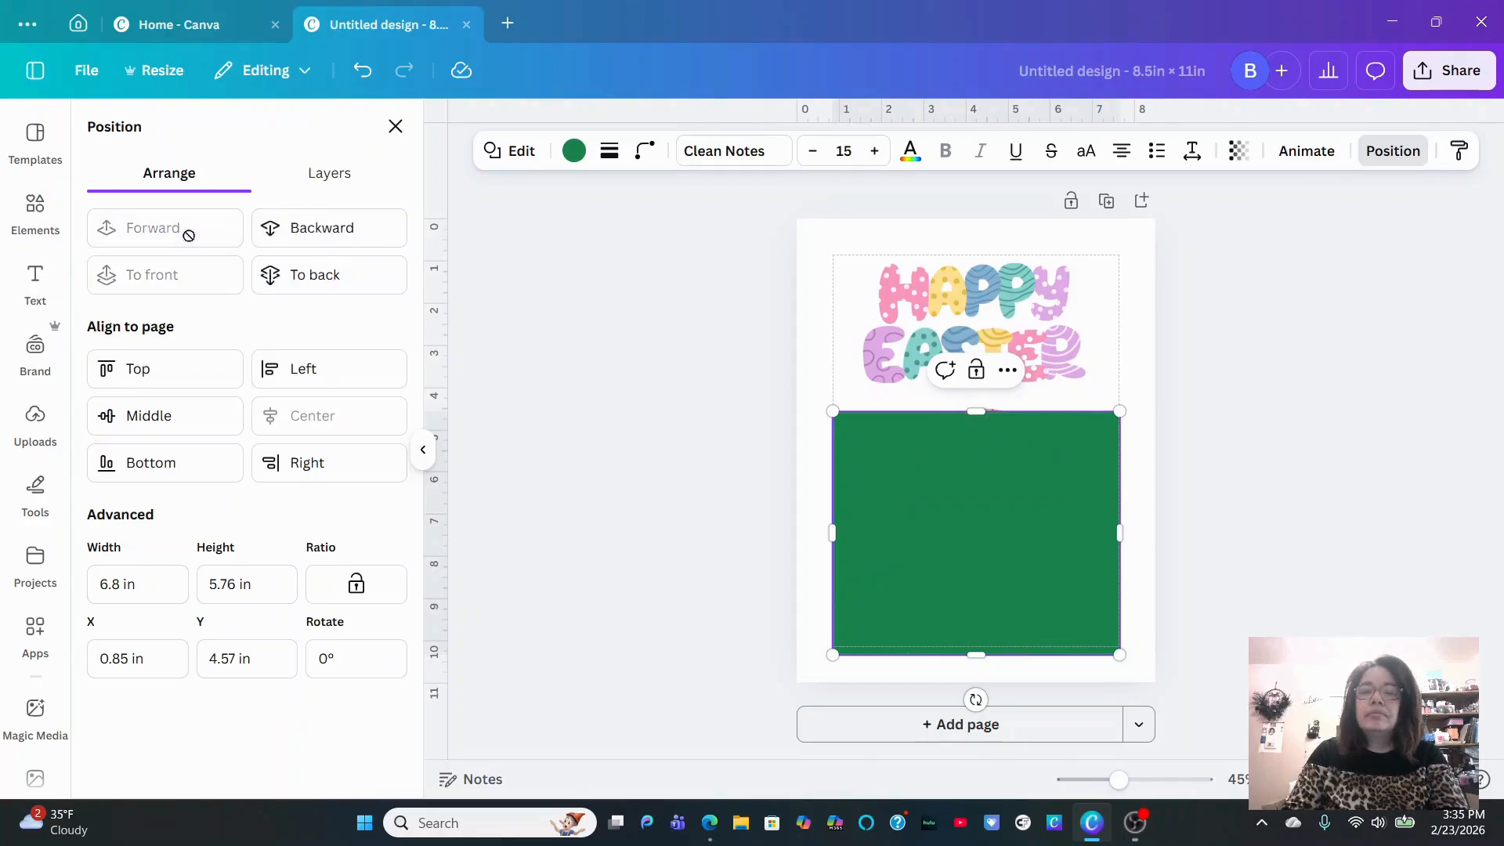
left_click(290, 293)
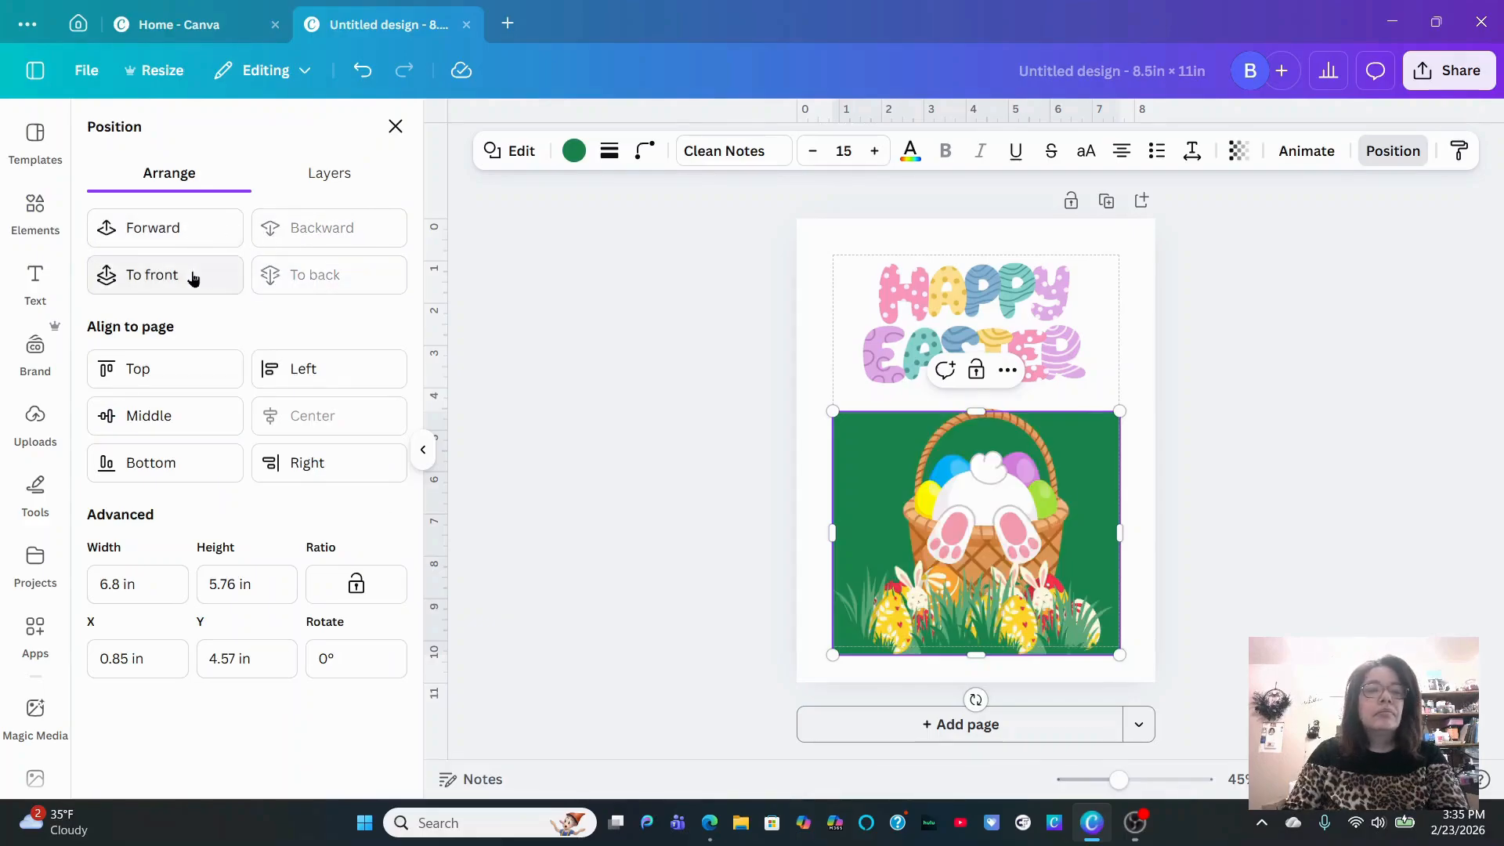
left_click(190, 272)
left_click(301, 270)
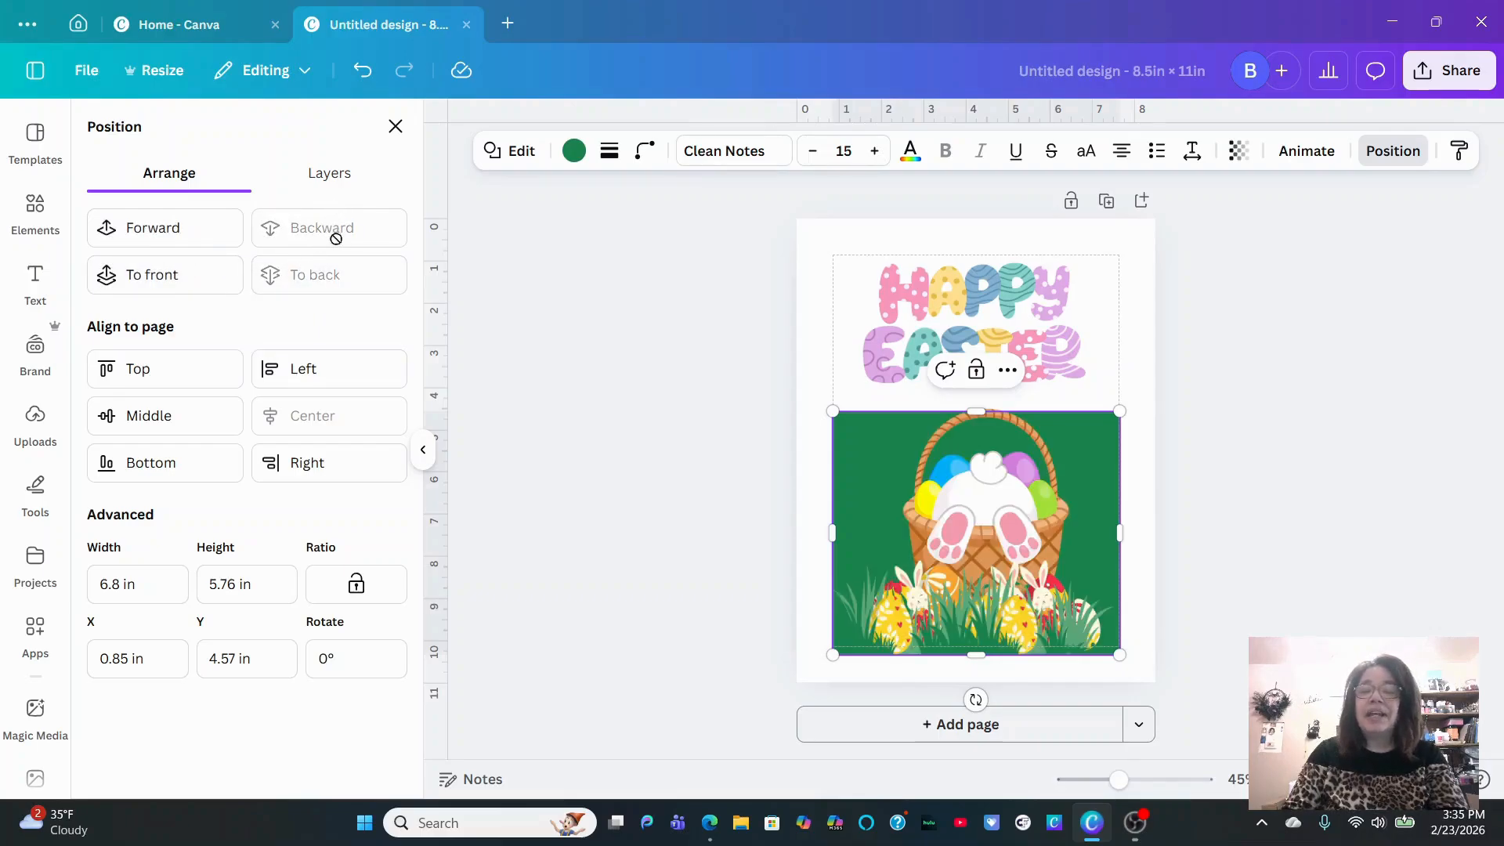
left_click(168, 235)
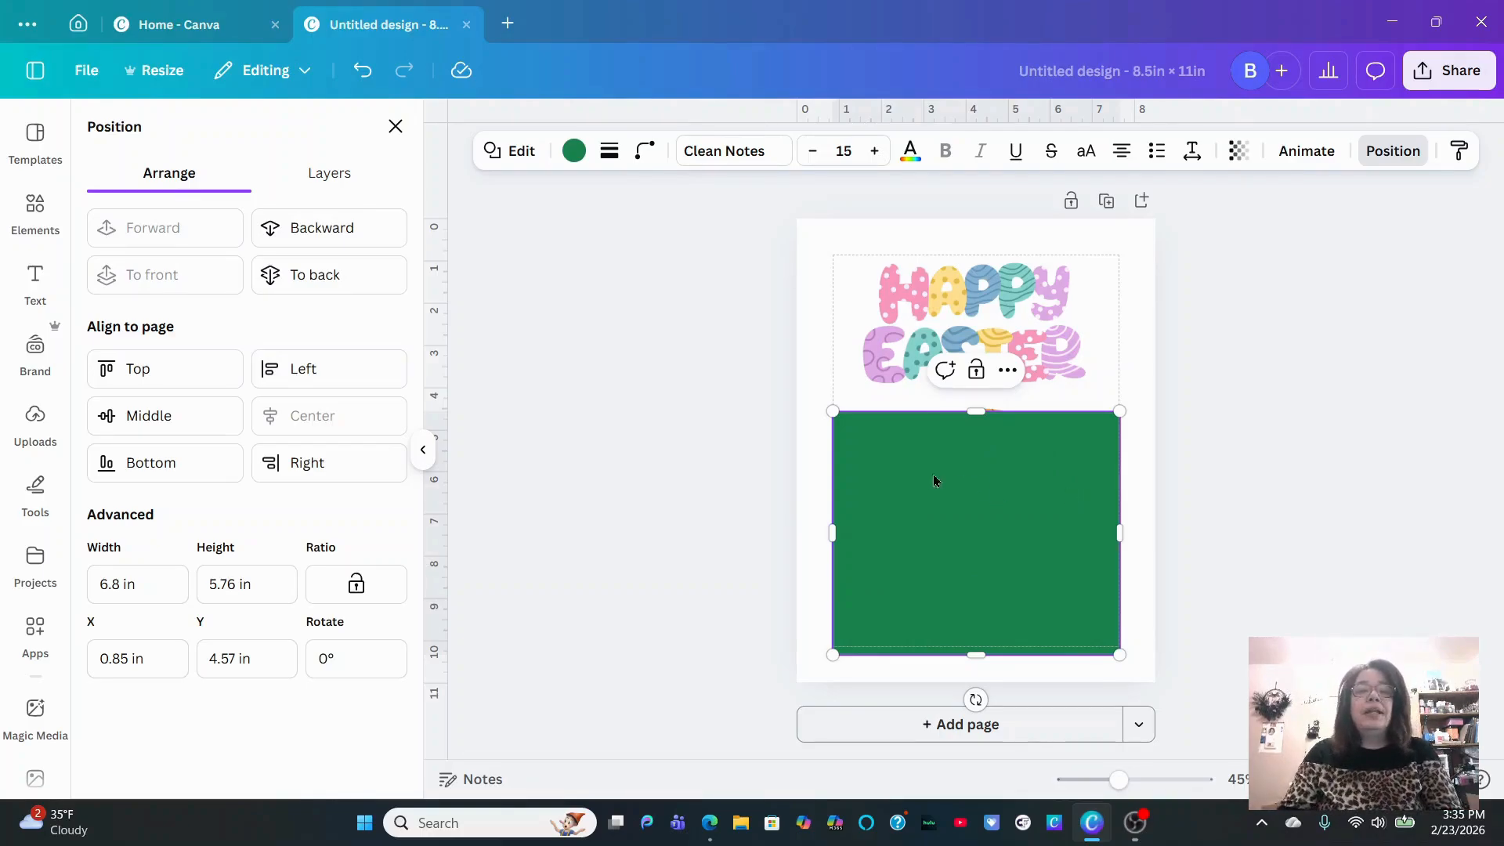
Reorder the layers so the grouped Easter artwork sits above the green rectangle, and close the position settings
left_click(327, 175)
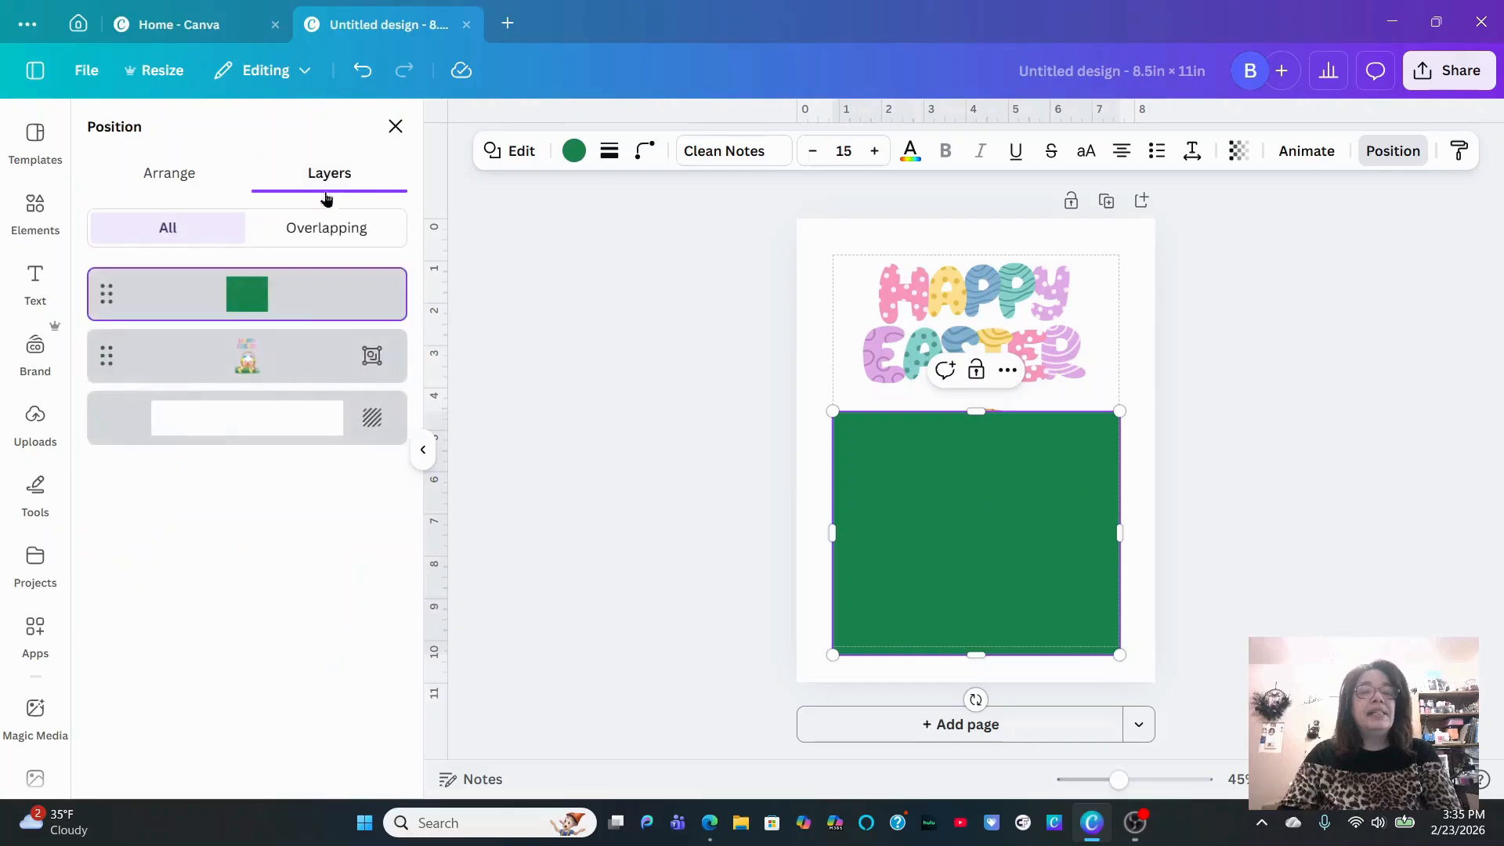
left_click(266, 368)
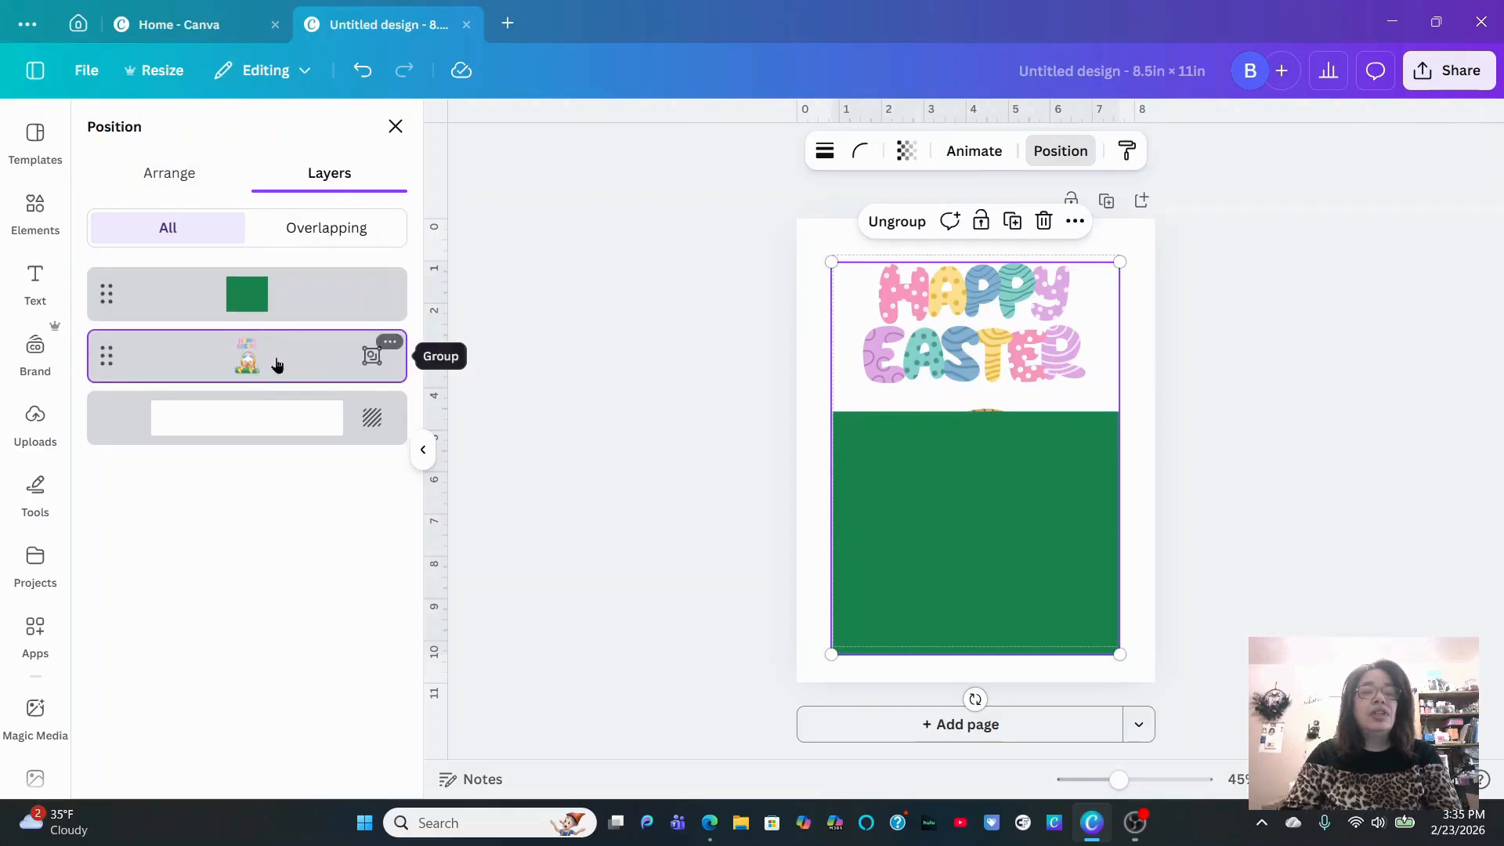
left_click_drag(275, 357, 277, 256)
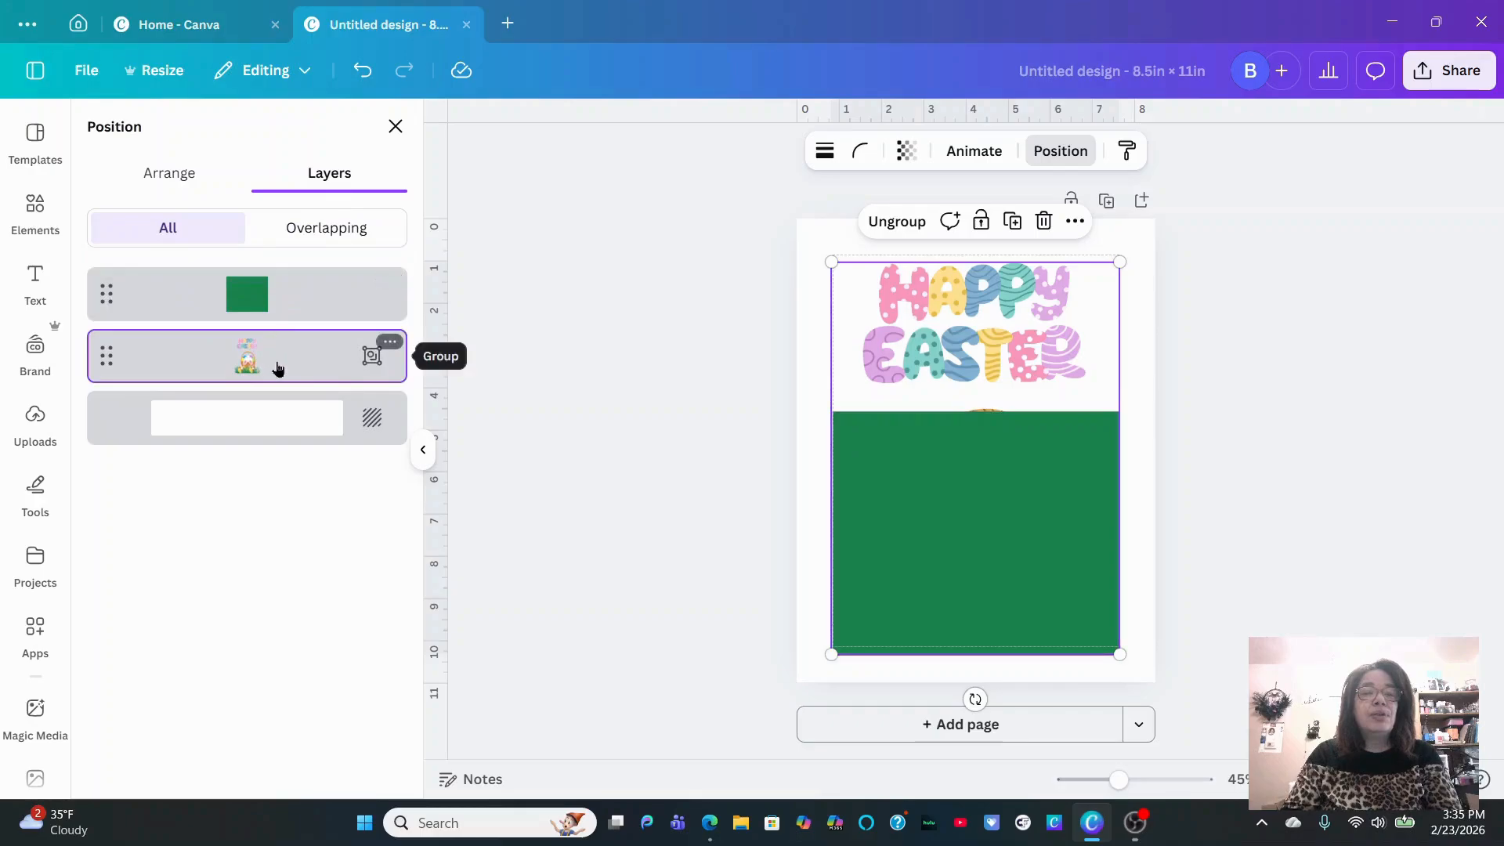
left_click_drag(277, 361, 274, 259)
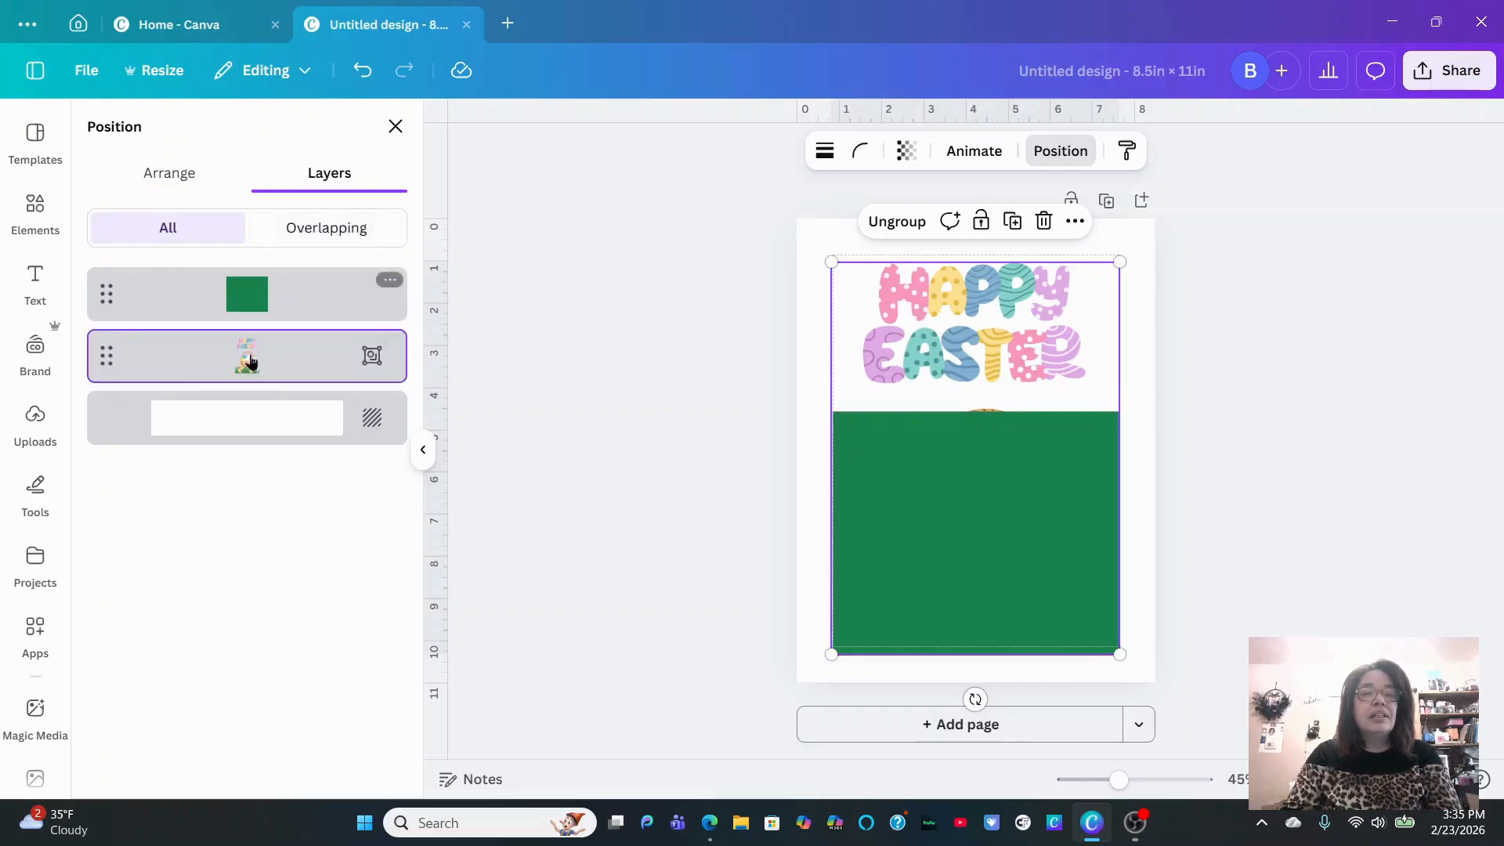
left_click_drag(157, 359, 159, 406)
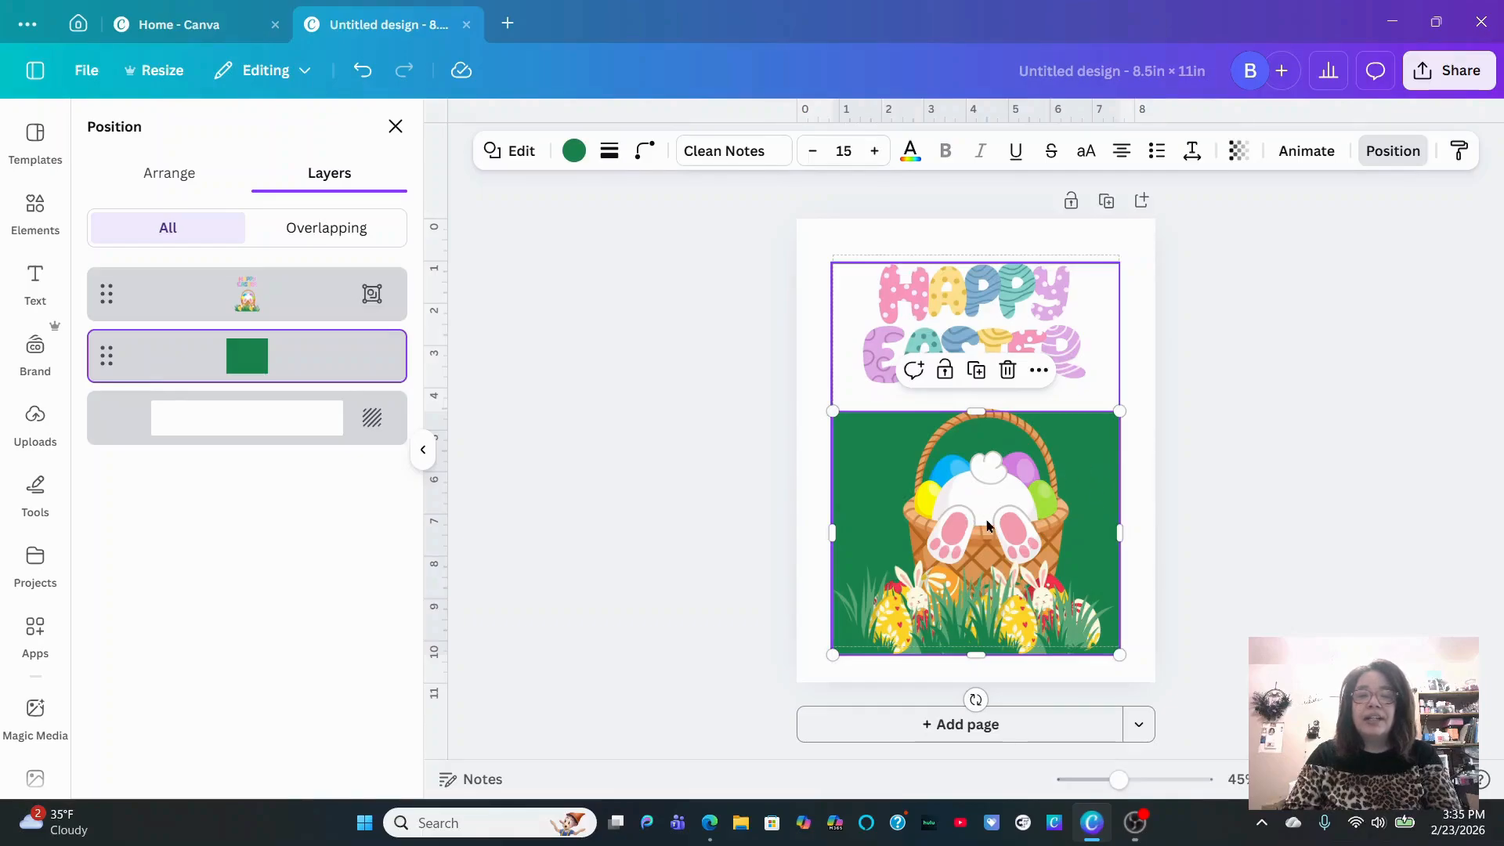
left_click_drag(168, 356, 167, 291)
left_click_drag(172, 353, 173, 270)
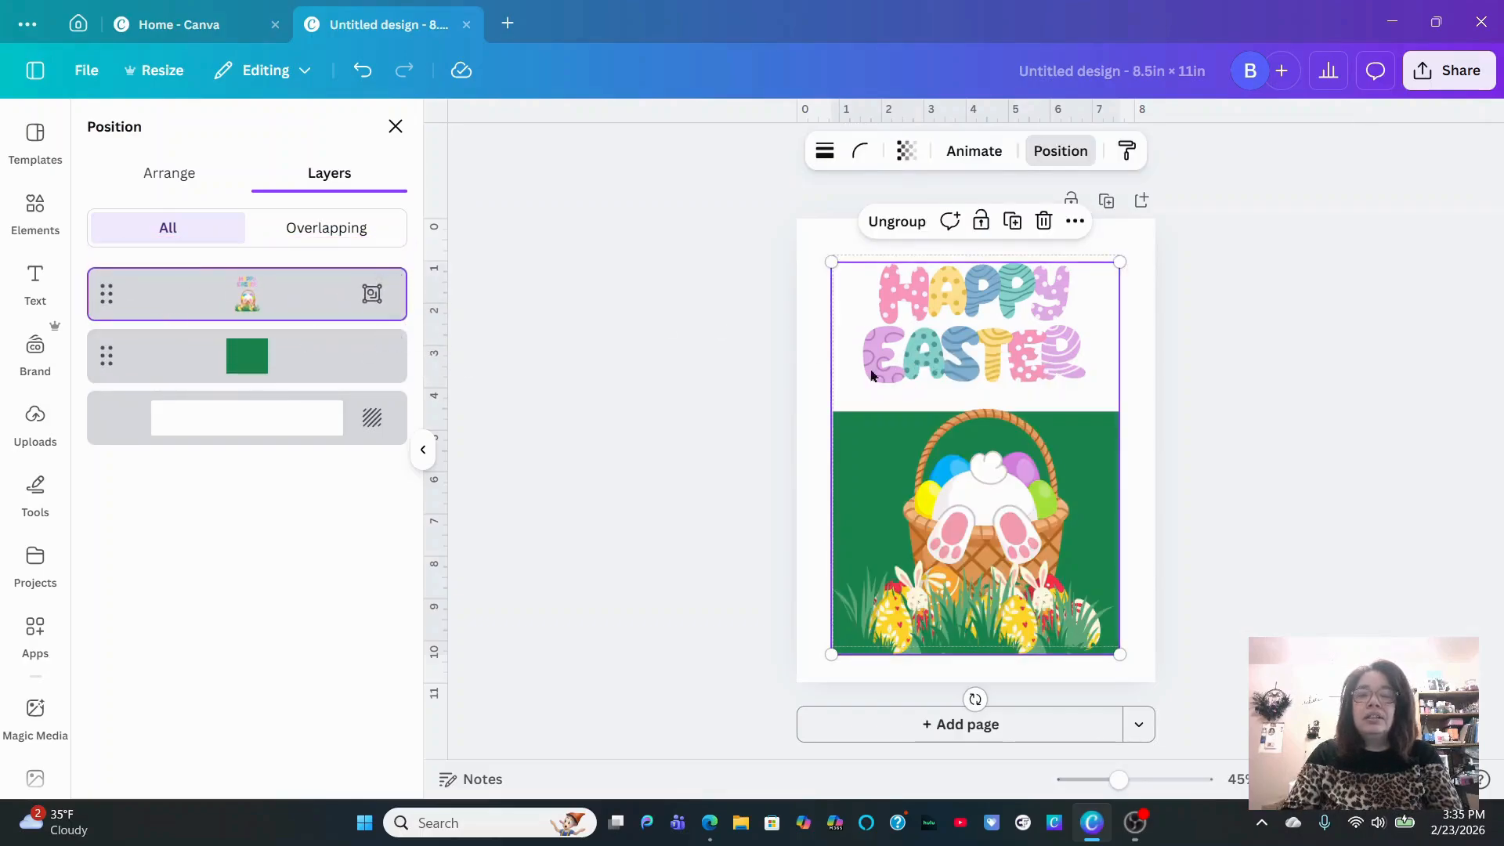
left_click(394, 130)
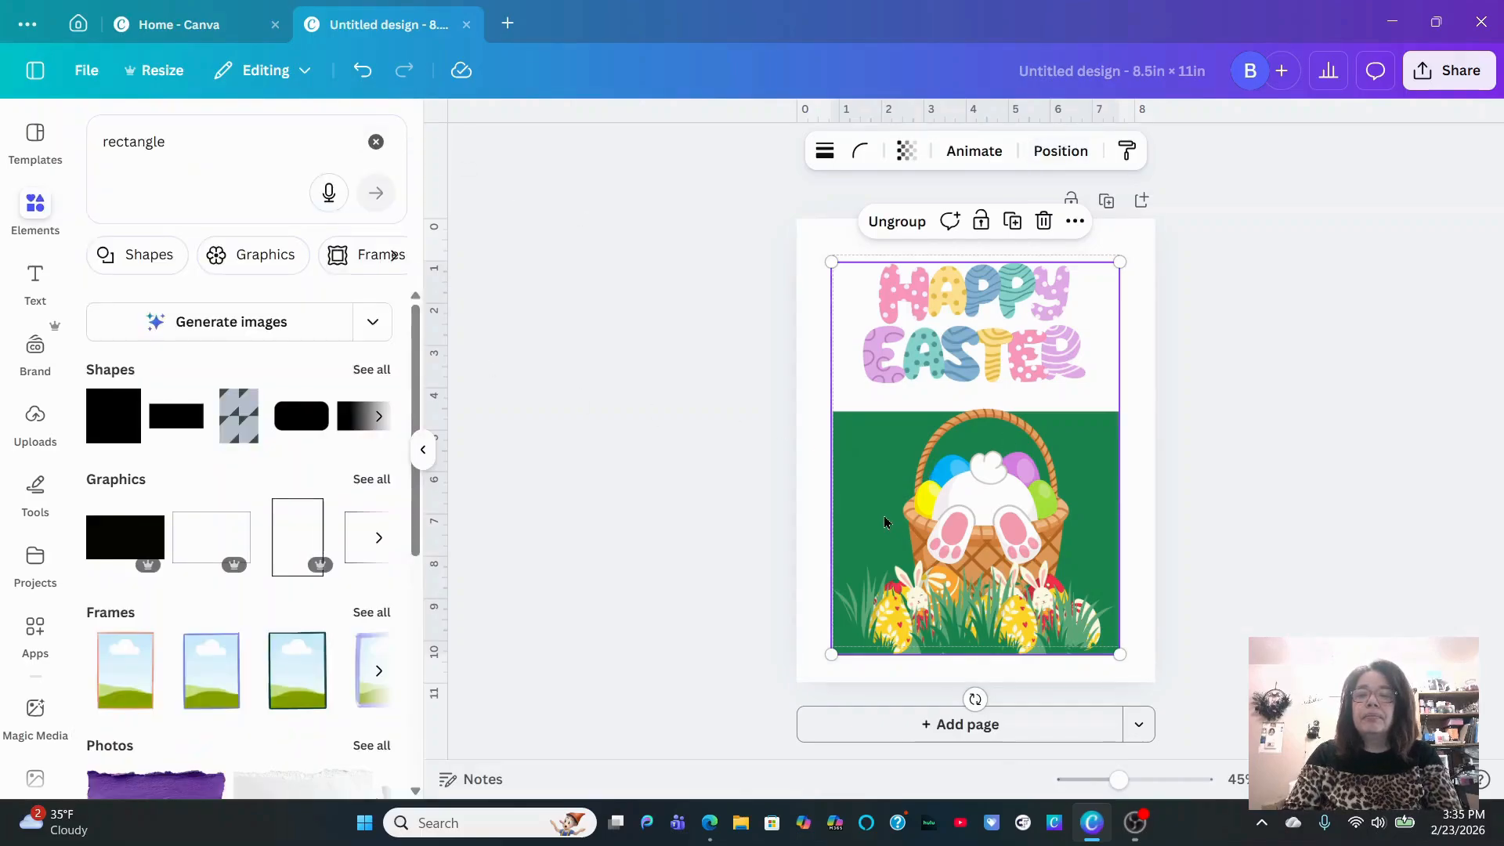
Nudge the Easter artwork group slightly up on the page and move it back down over the green rectangle
left_click_drag(885, 514, 884, 502)
left_click_drag(1091, 473, 1085, 470)
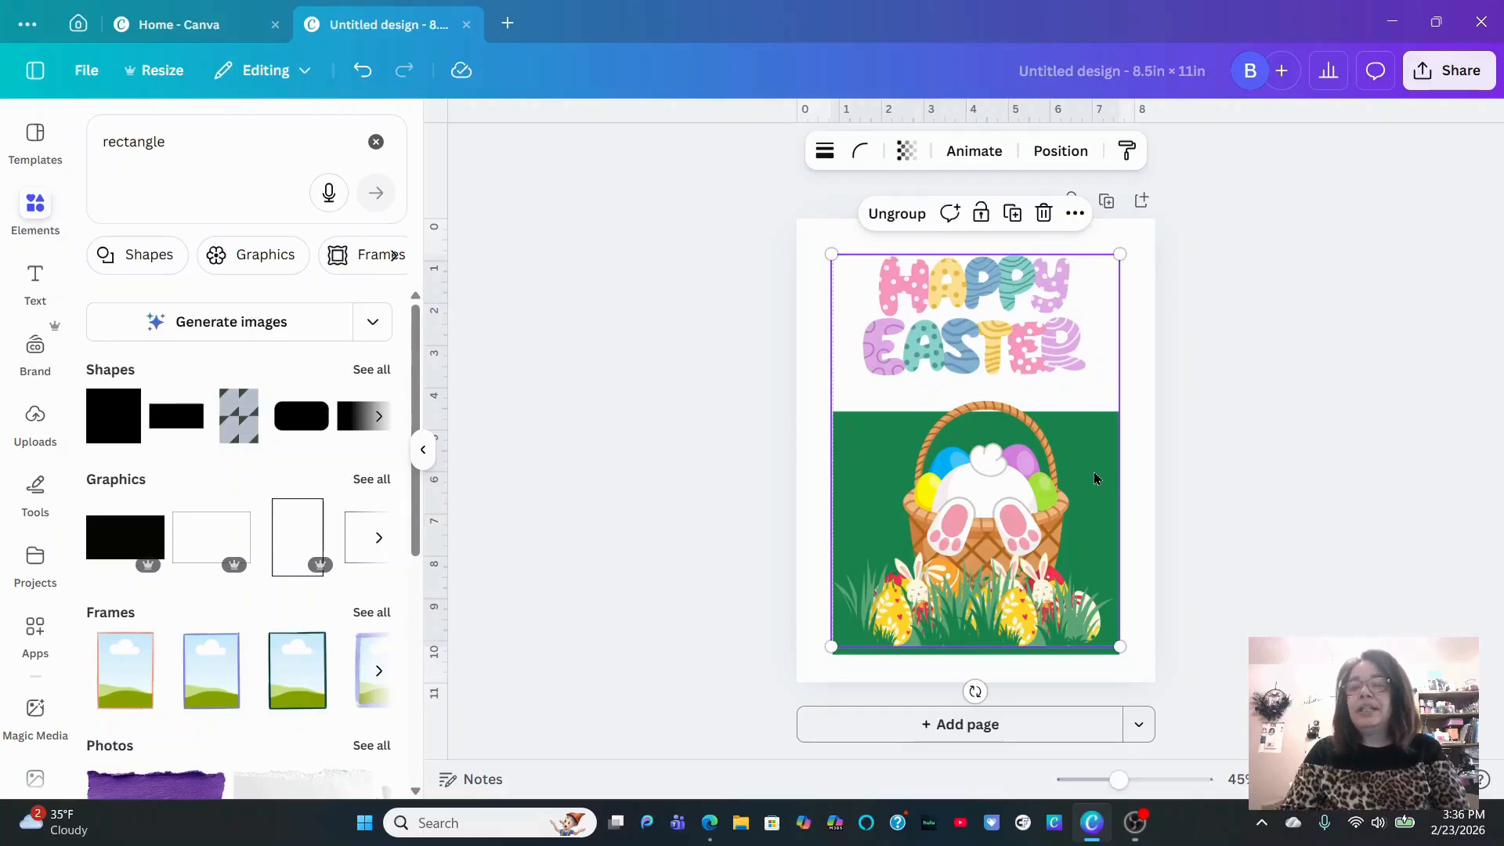
right_click(1094, 479)
left_click(1077, 445)
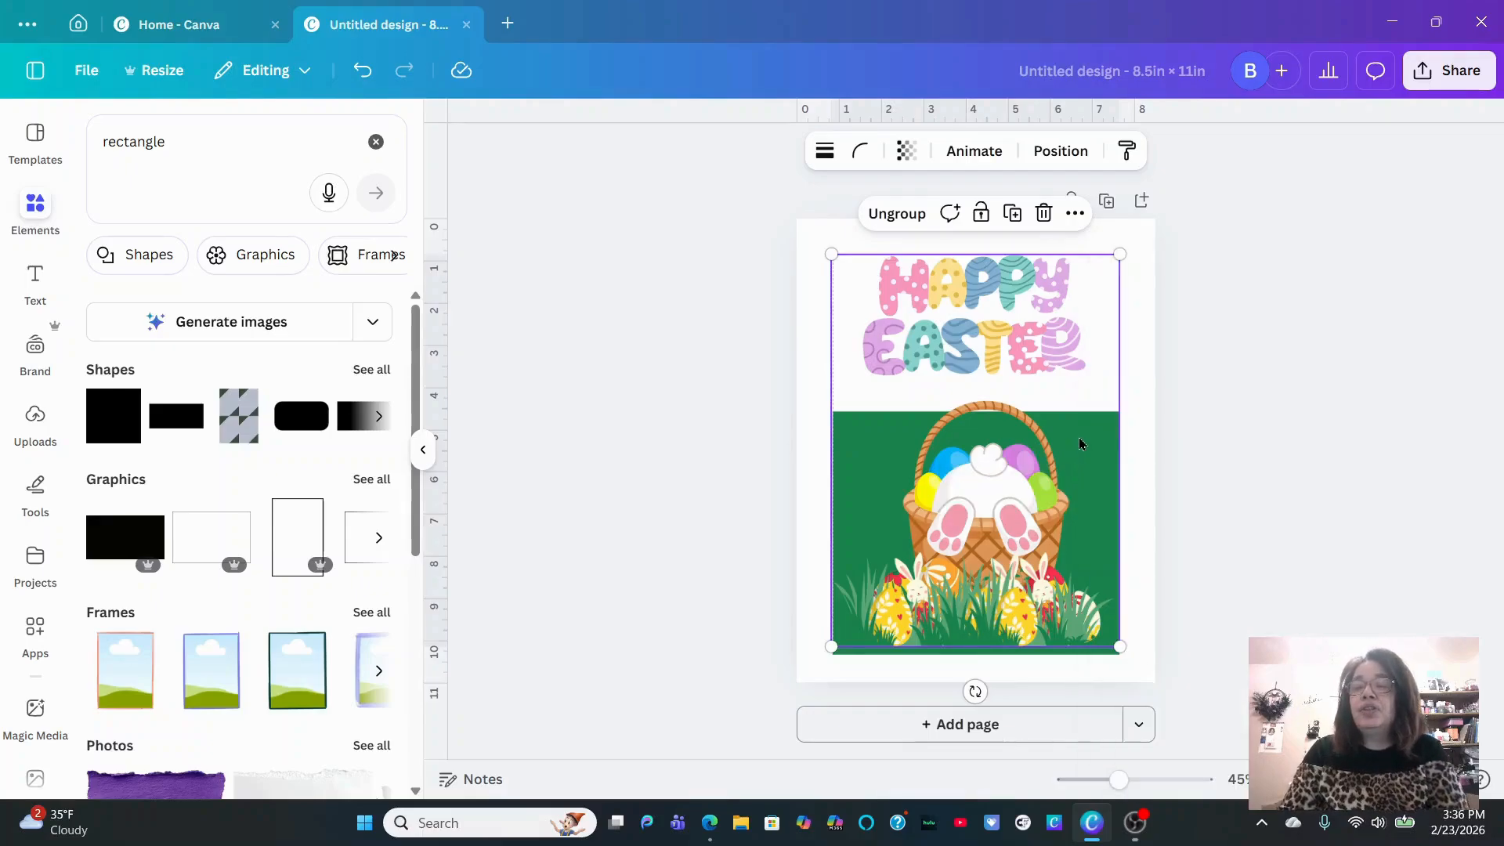
left_click_drag(1081, 454, 1081, 462)
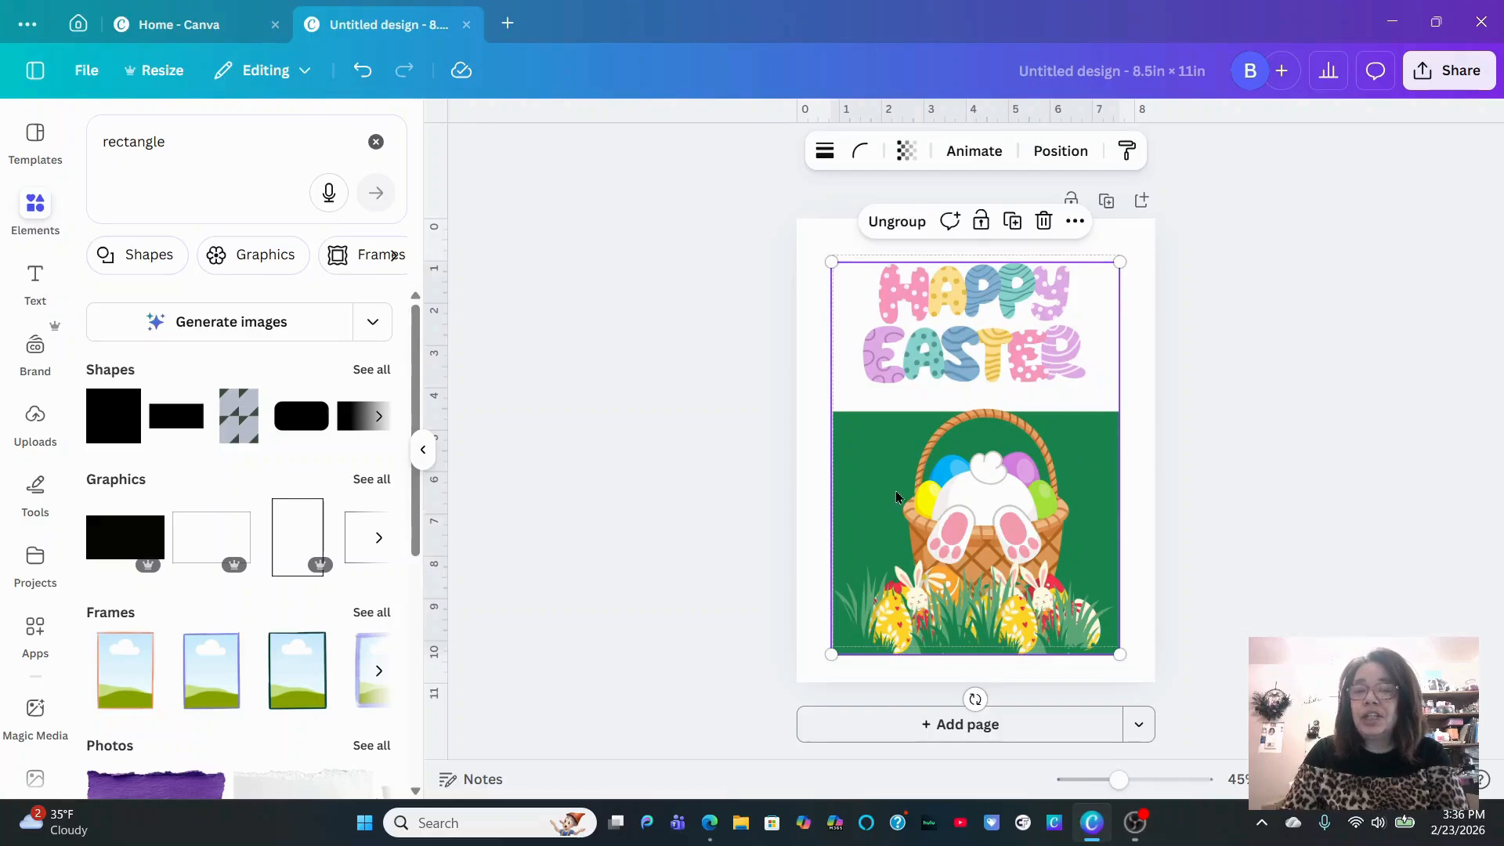
Shift the Easter artwork group toward the page's right edge to uncover the green rectangle, and recolor the rectangle pink
left_click_drag(973, 521, 1040, 513)
left_click(859, 488)
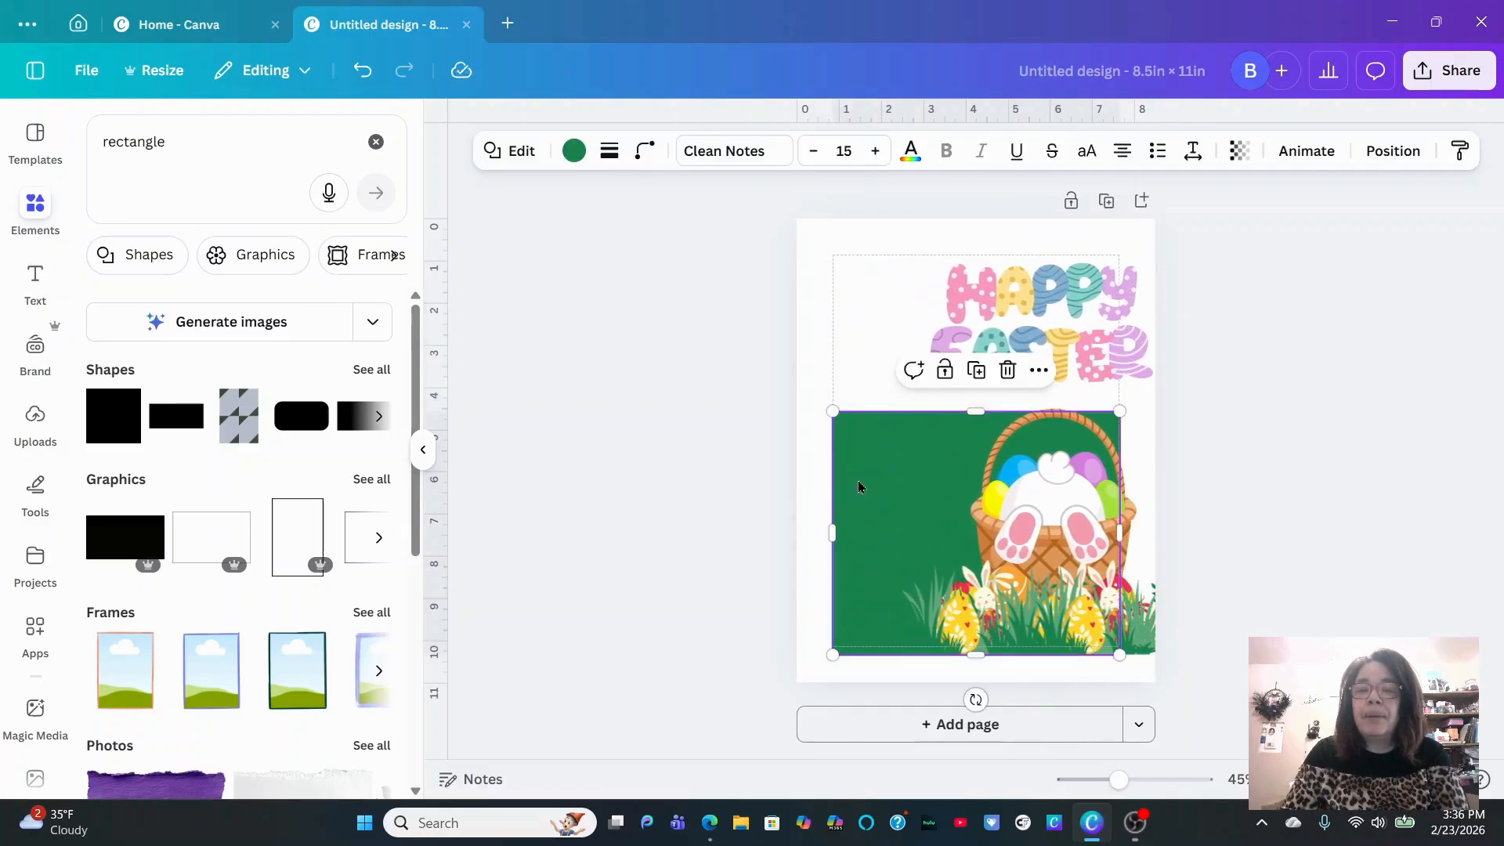
left_click(574, 151)
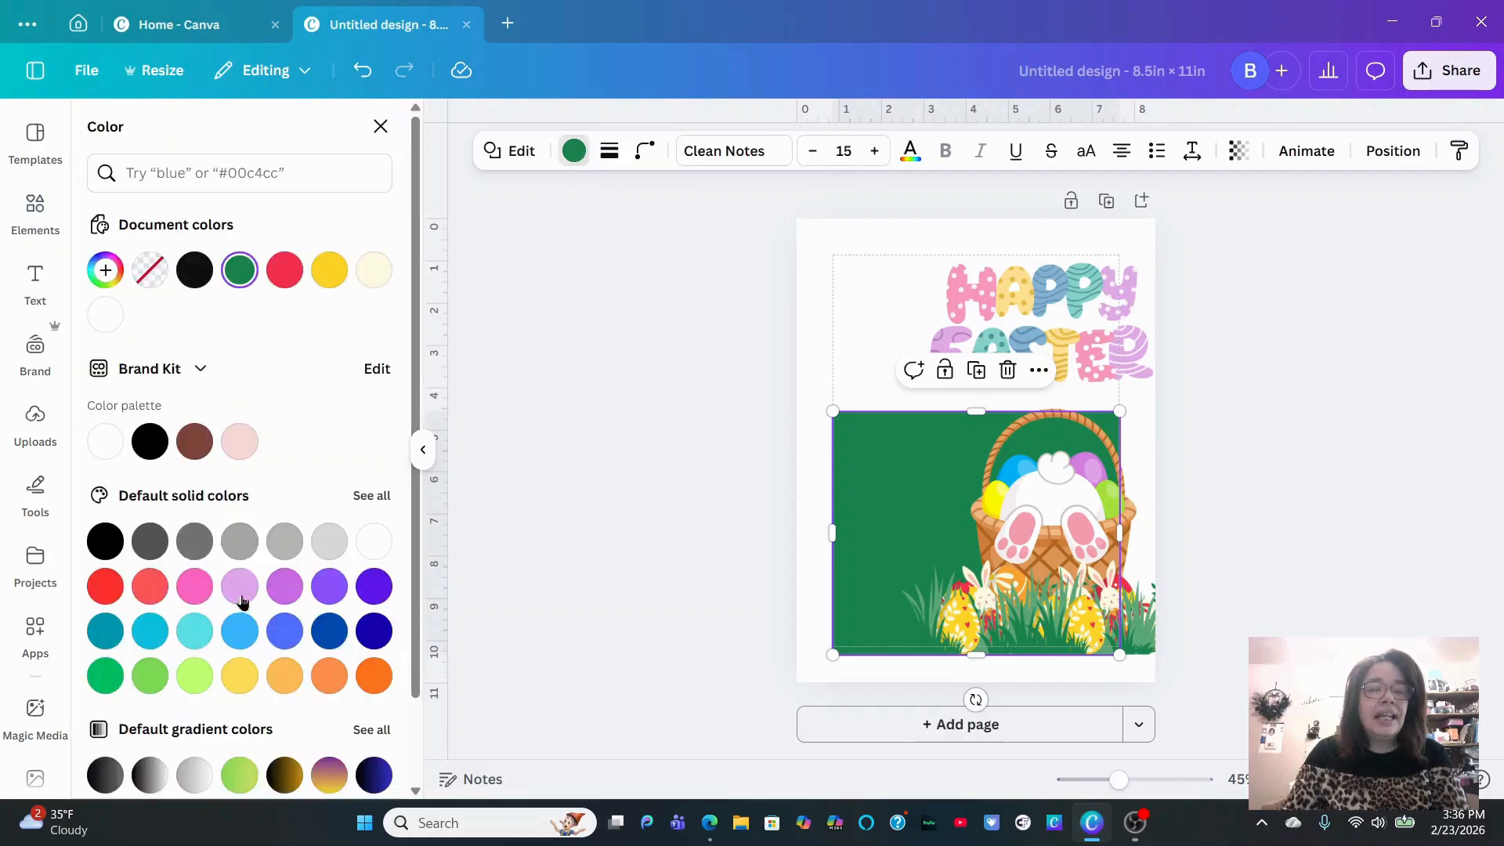
left_click(194, 587)
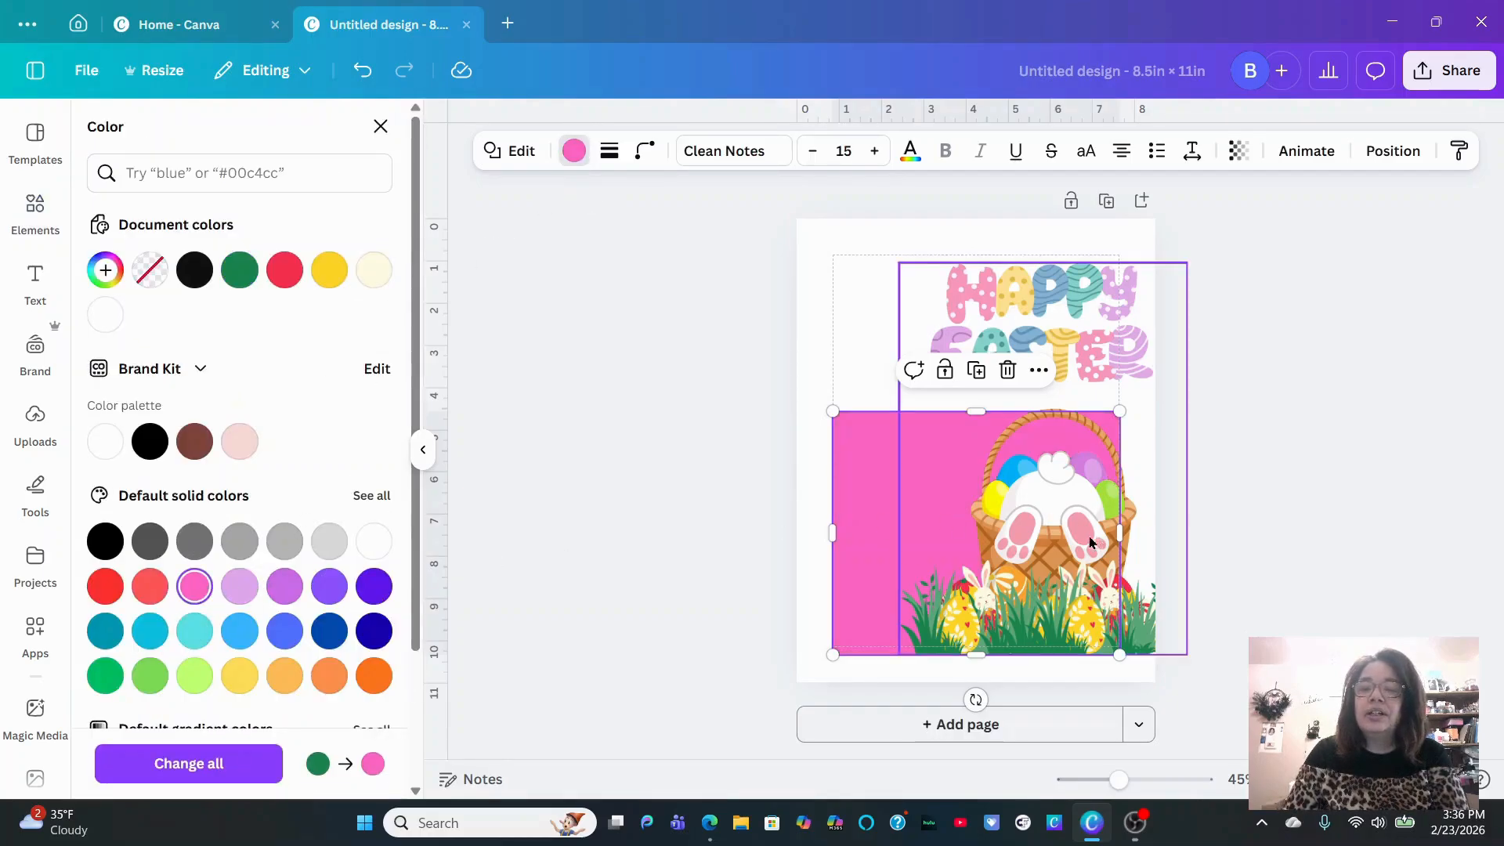
Realign the Easter artwork group and the pink rectangle with each other inside the page margins
mouse_move(1090, 543)
left_mouse_down()
mouse_move(1030, 540)
mouse_move(1101, 532)
left_mouse_up()
left_click(1061, 340)
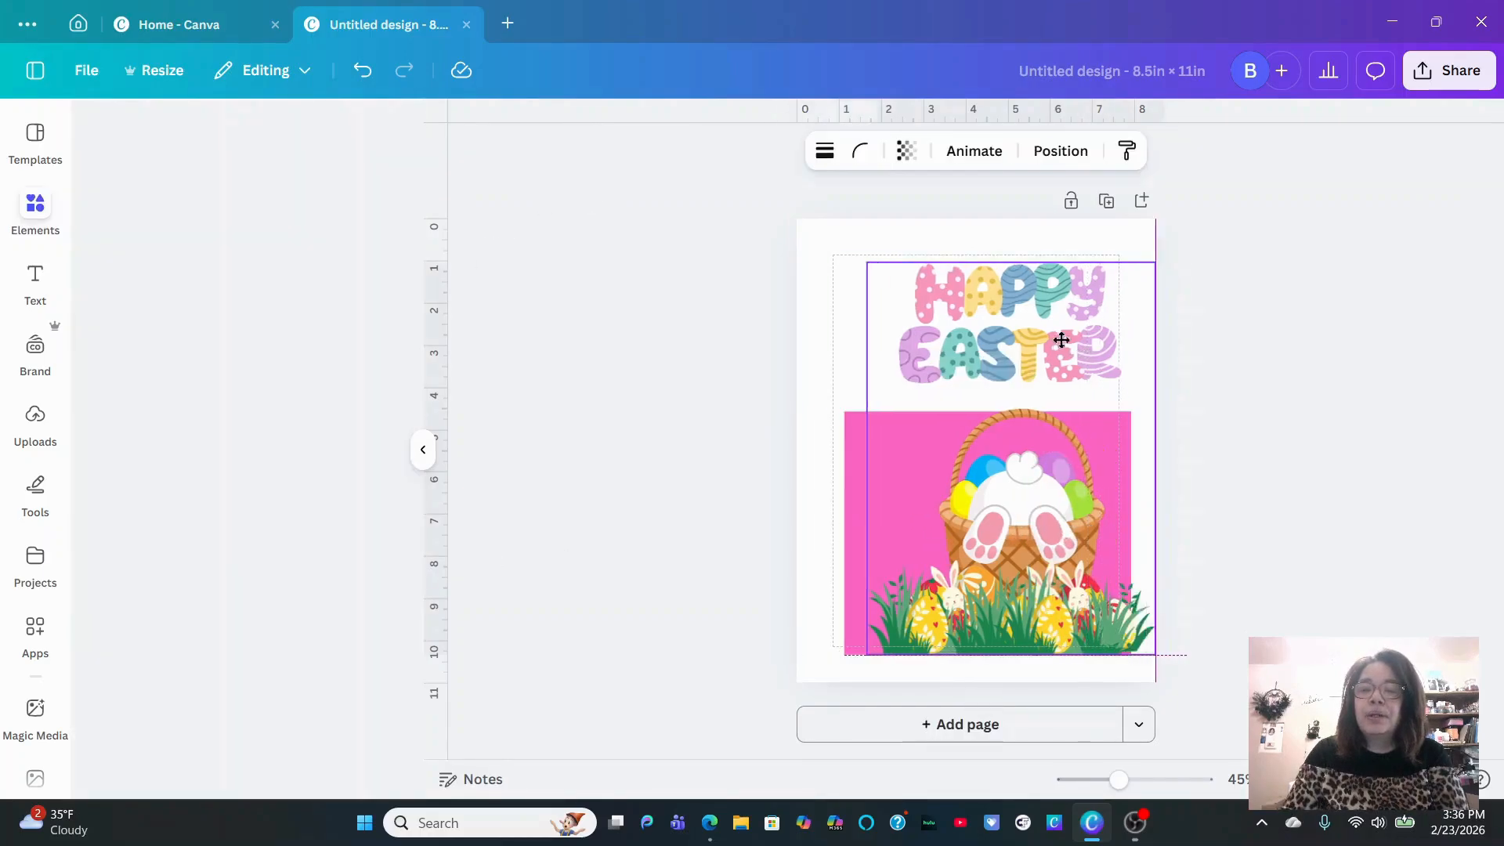
left_click_drag(1061, 340, 1047, 340)
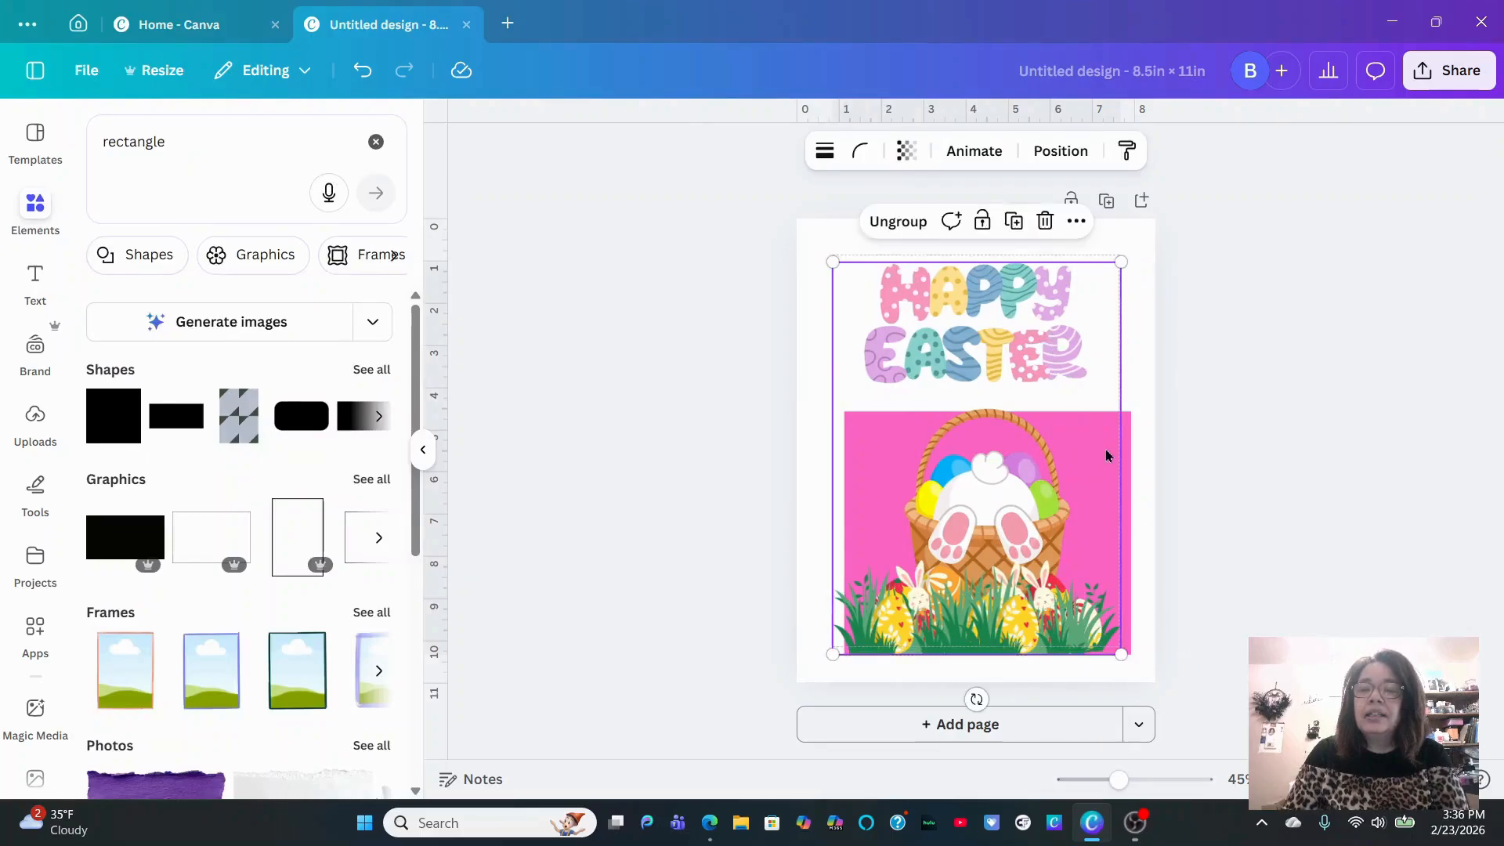
left_click(1128, 460)
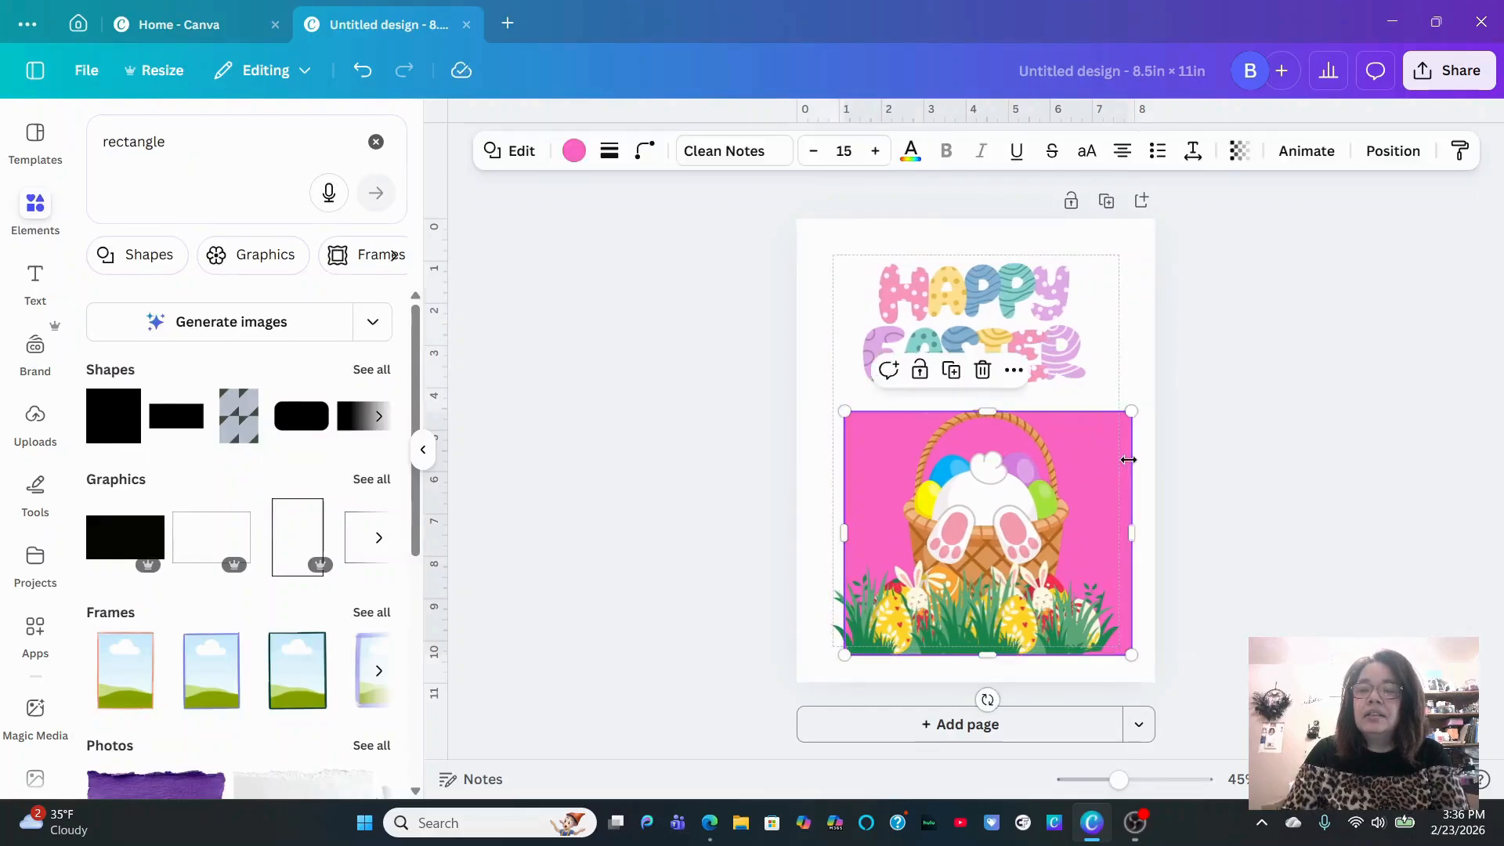
left_click_drag(1128, 459, 1119, 461)
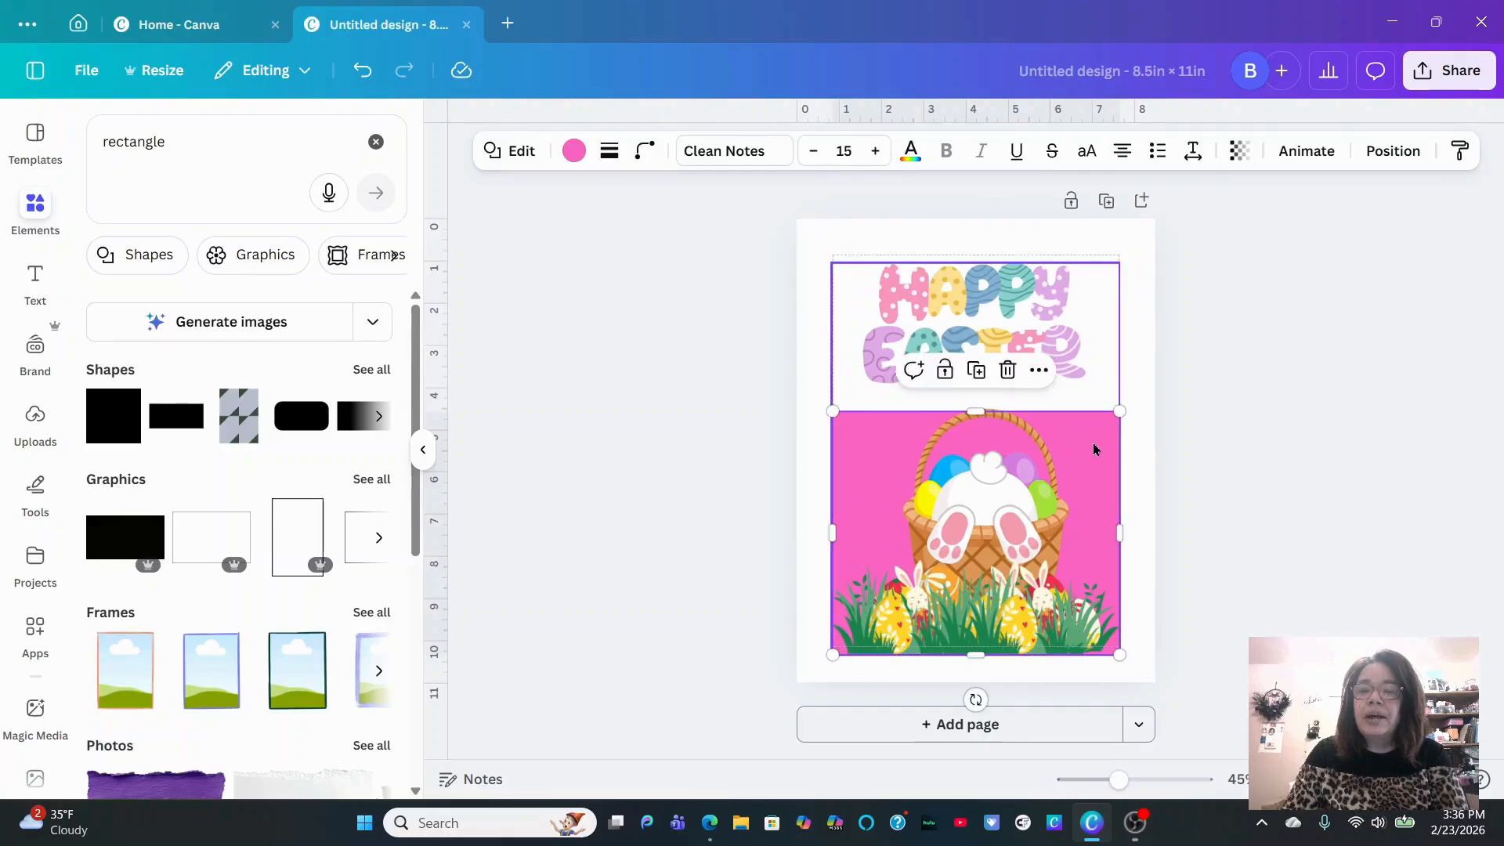
left_click(1094, 453)
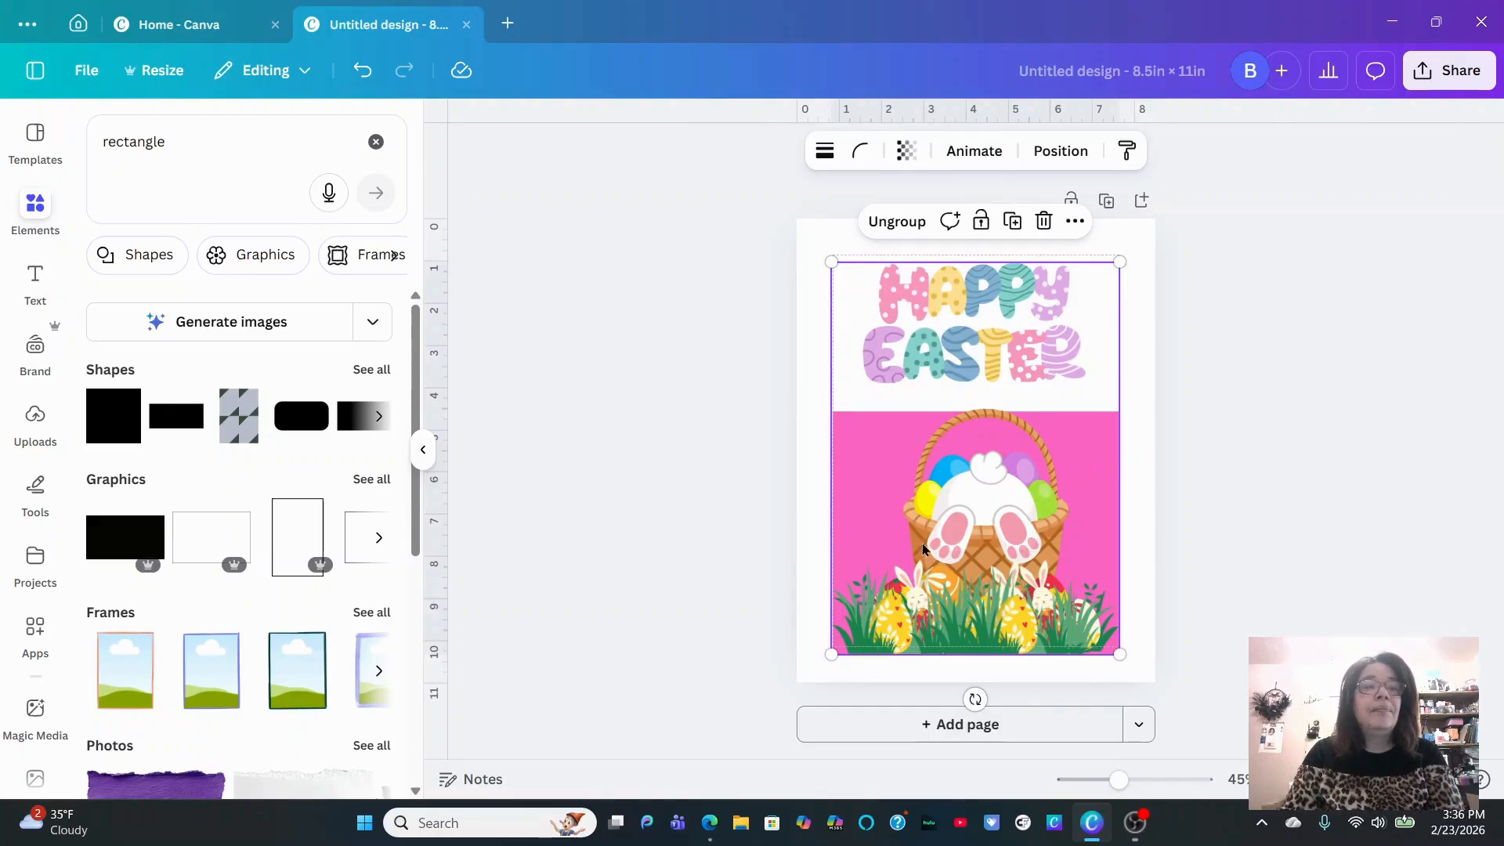
left_click(966, 533)
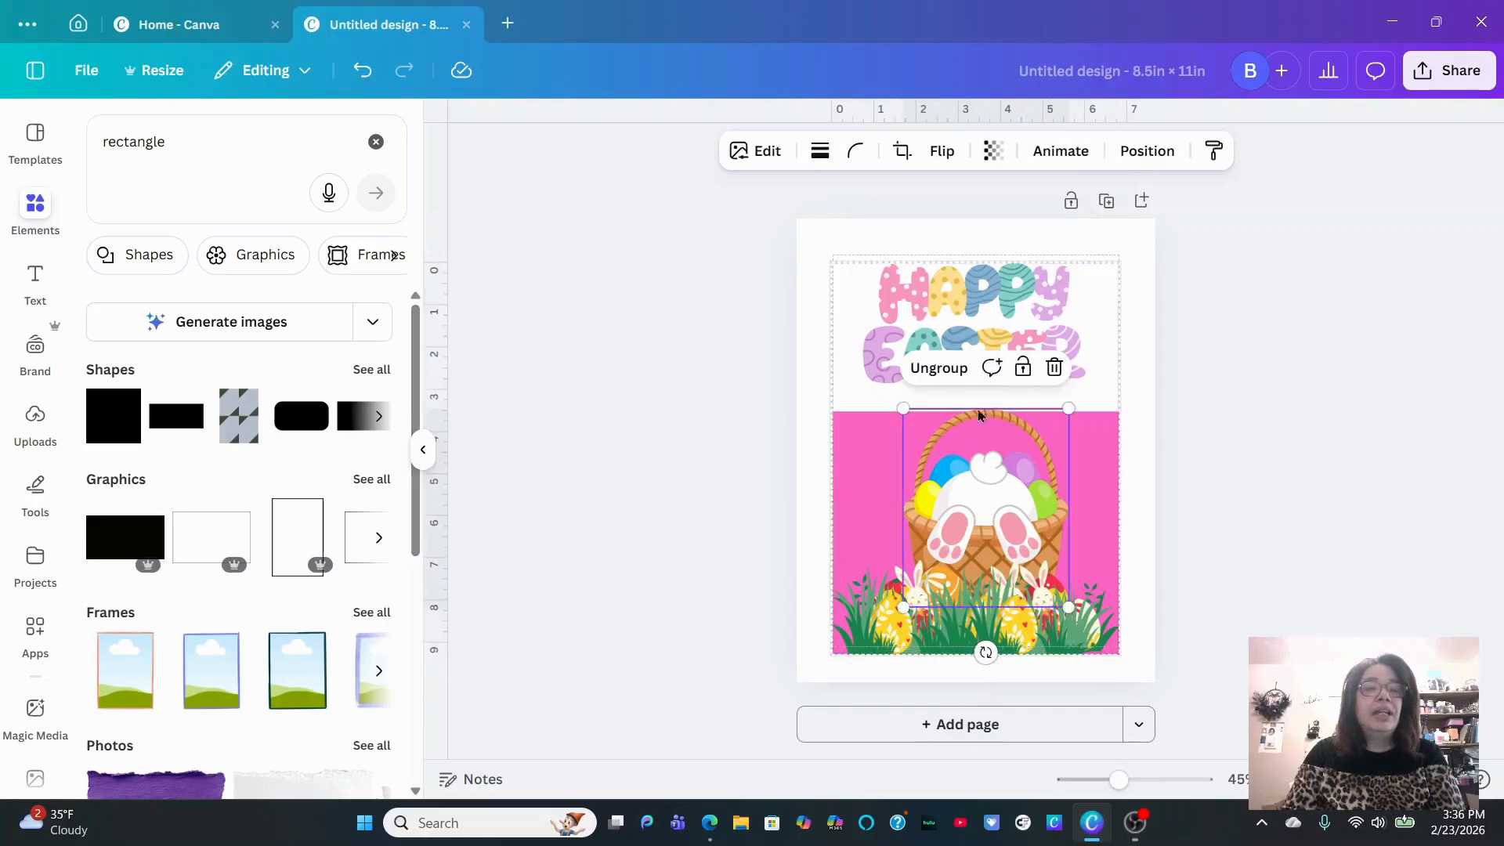
left_click(630, 476)
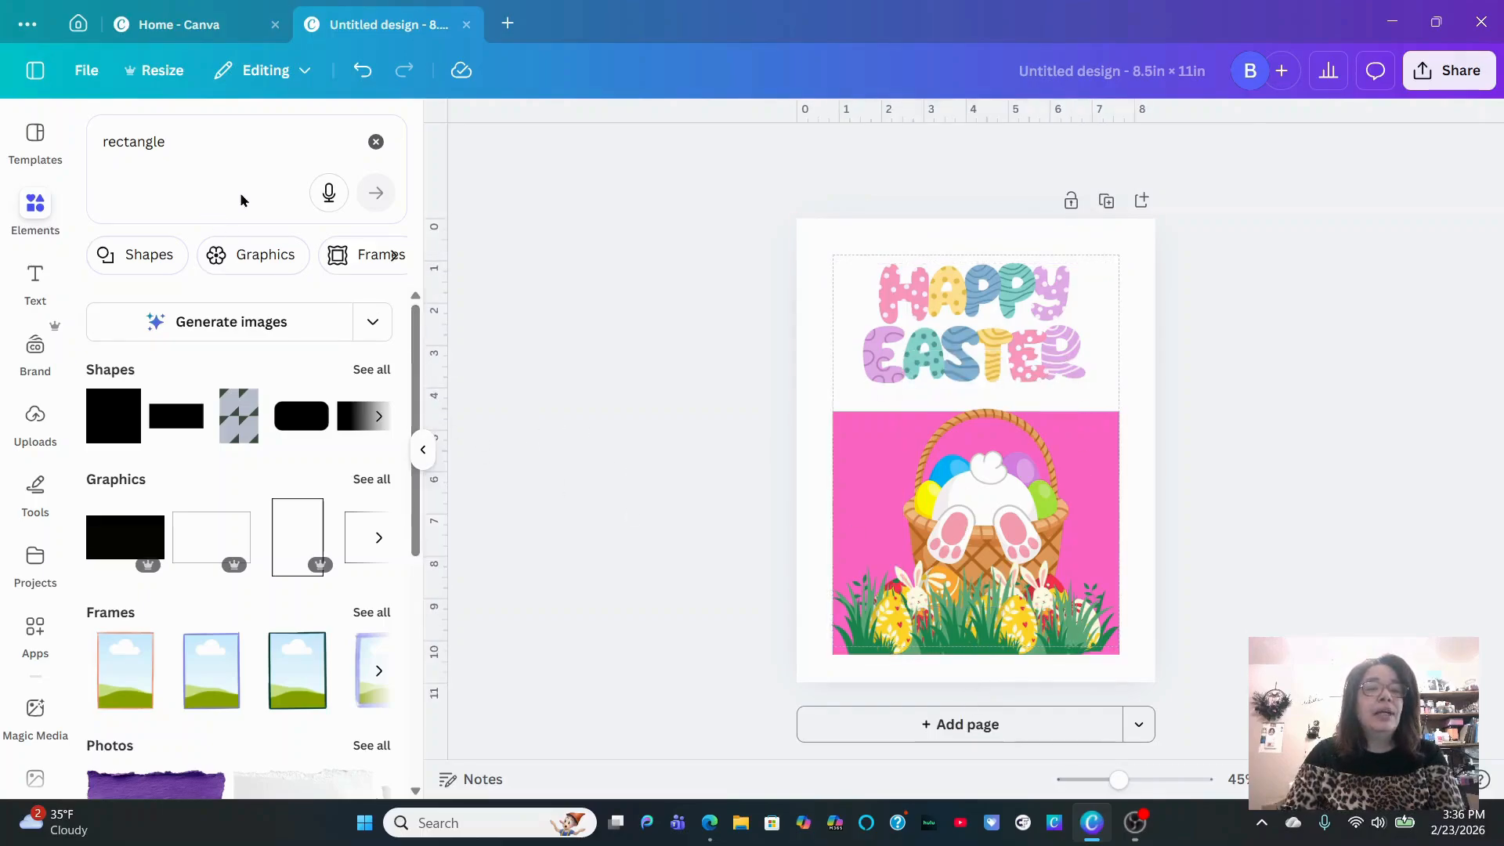
Move the pink rectangle above the Easter artwork group in the layer order
left_click(971, 519)
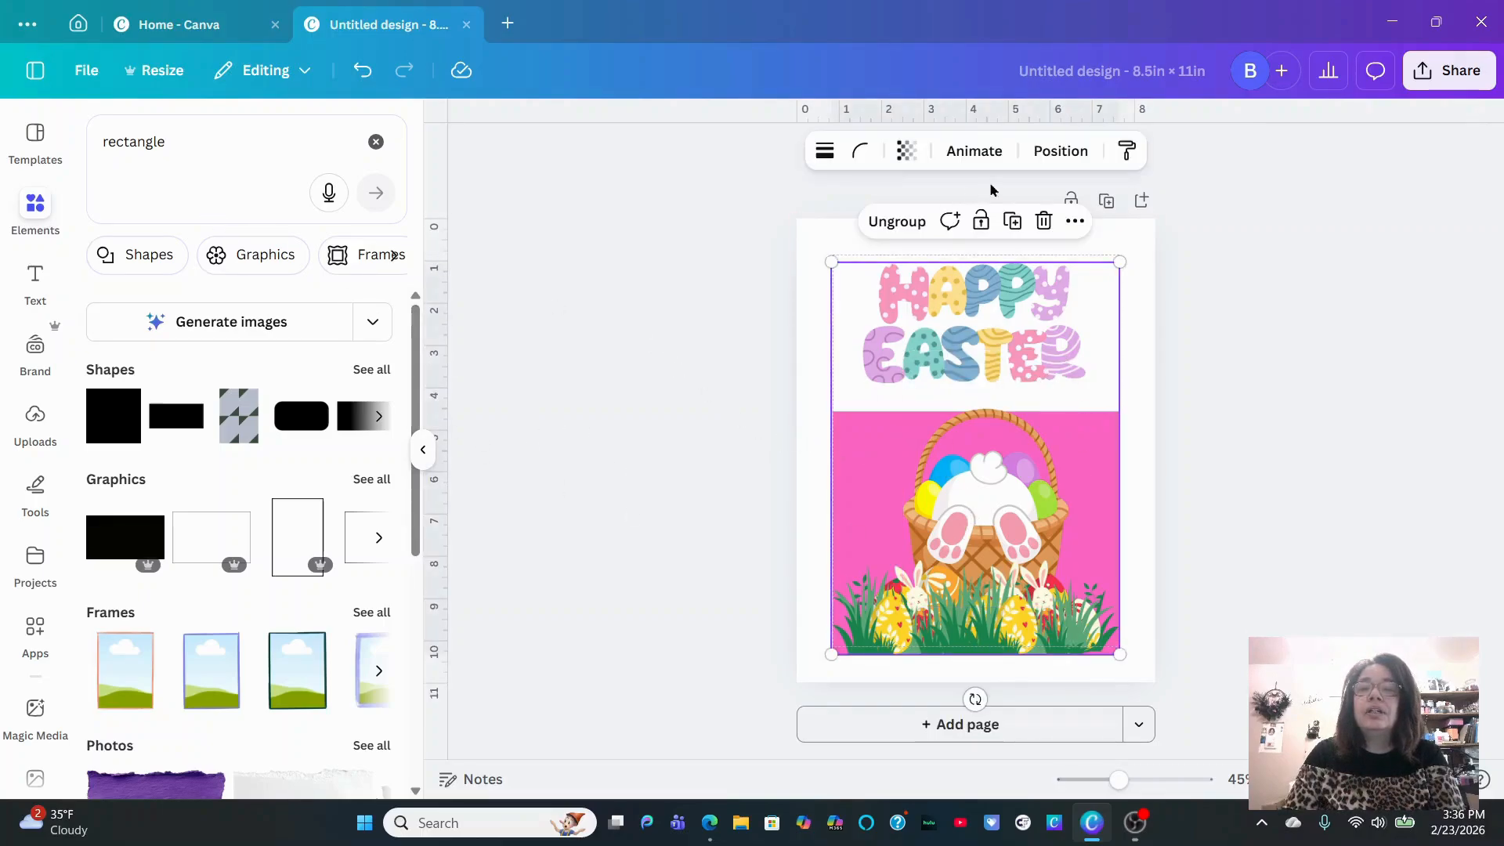
left_click(1060, 152)
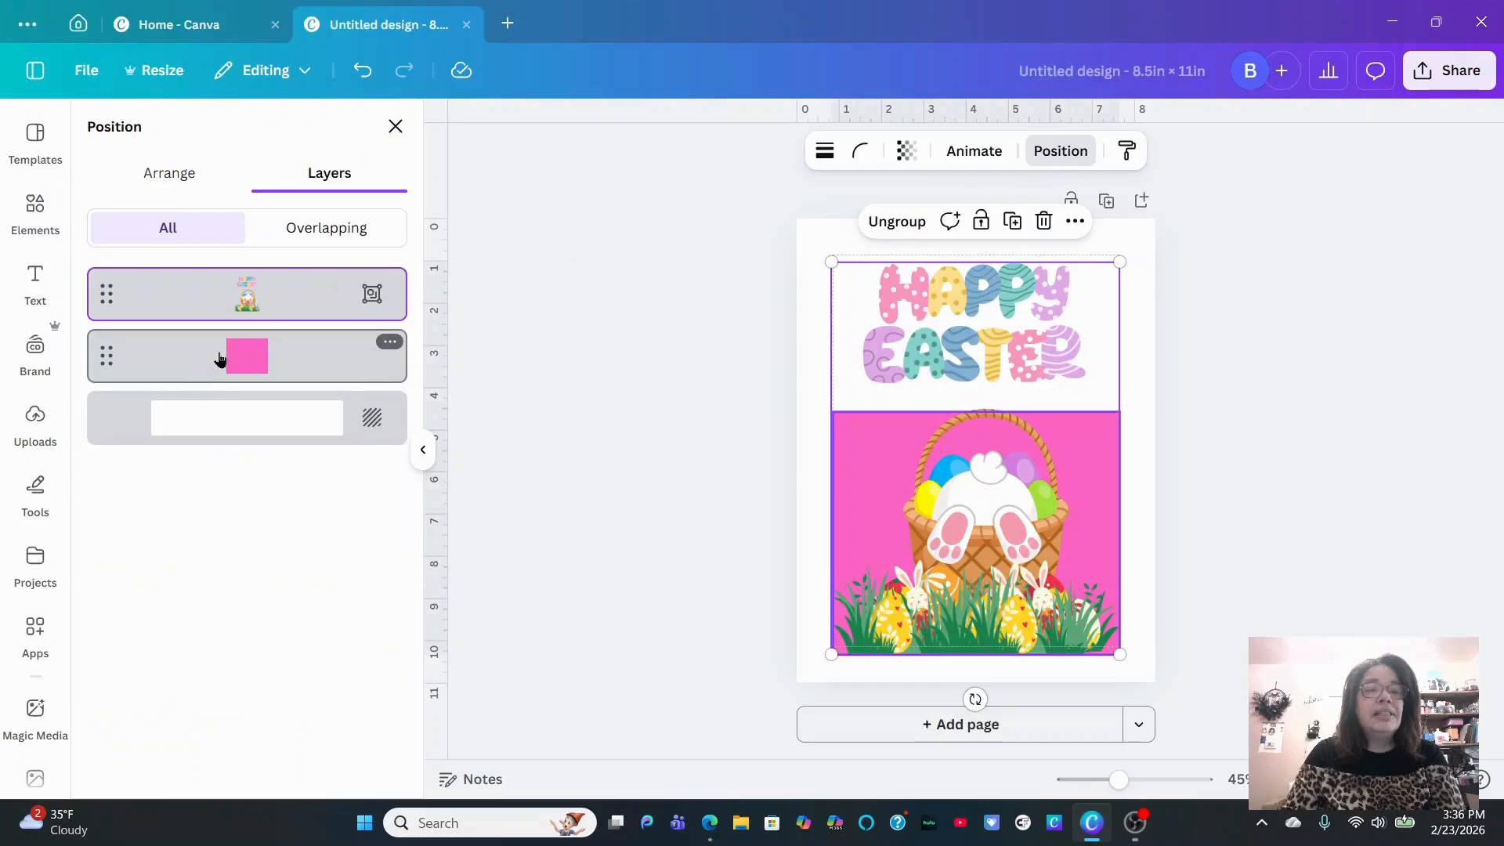
left_click_drag(219, 358, 212, 275)
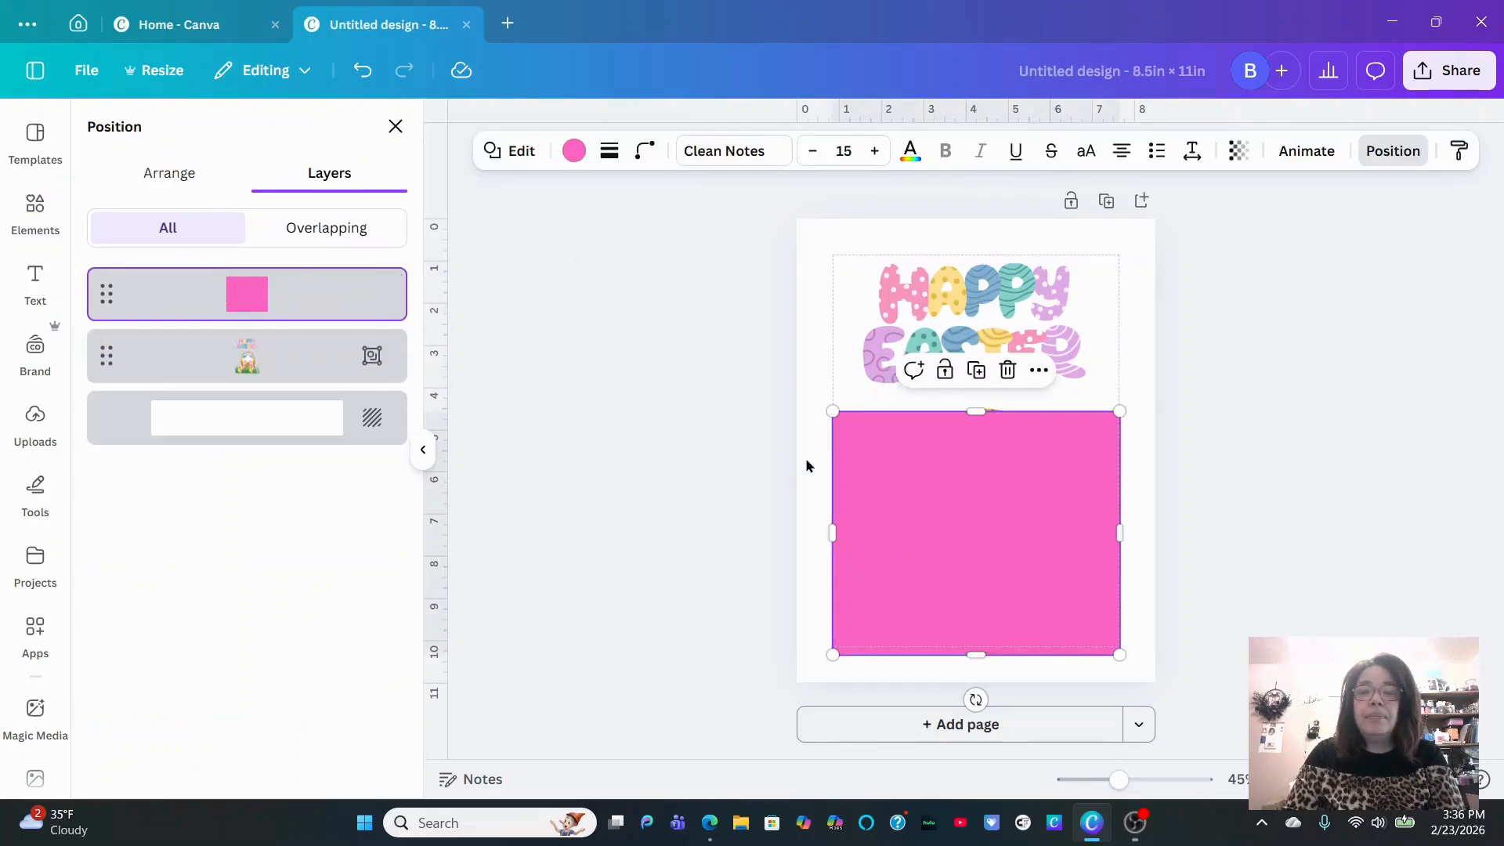
Recolor the rectangle by trying cyan and orange, and settle on the dark blue default solid color
left_click(574, 151)
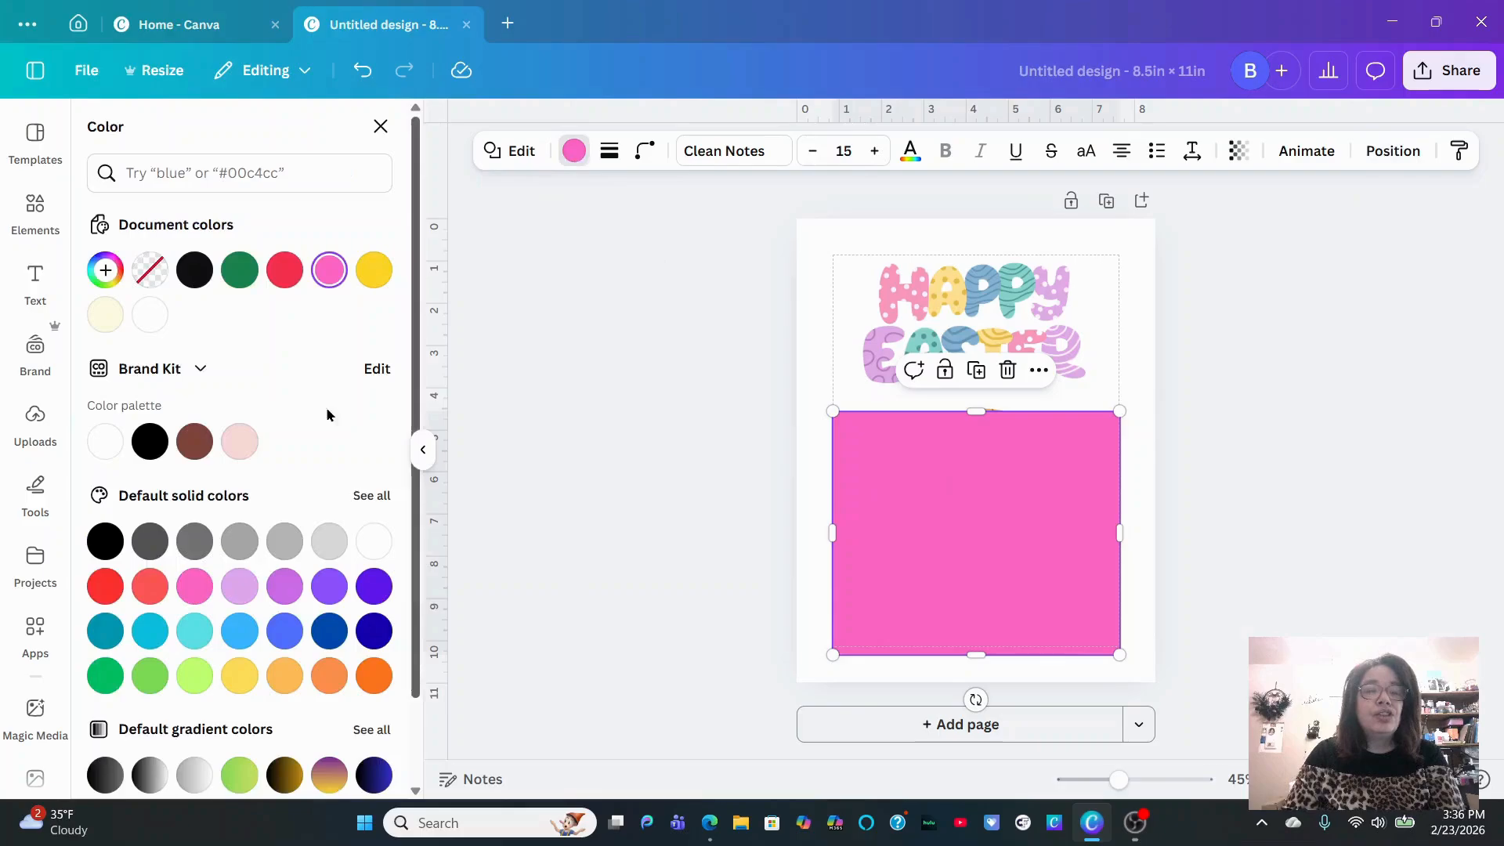
left_click(152, 634)
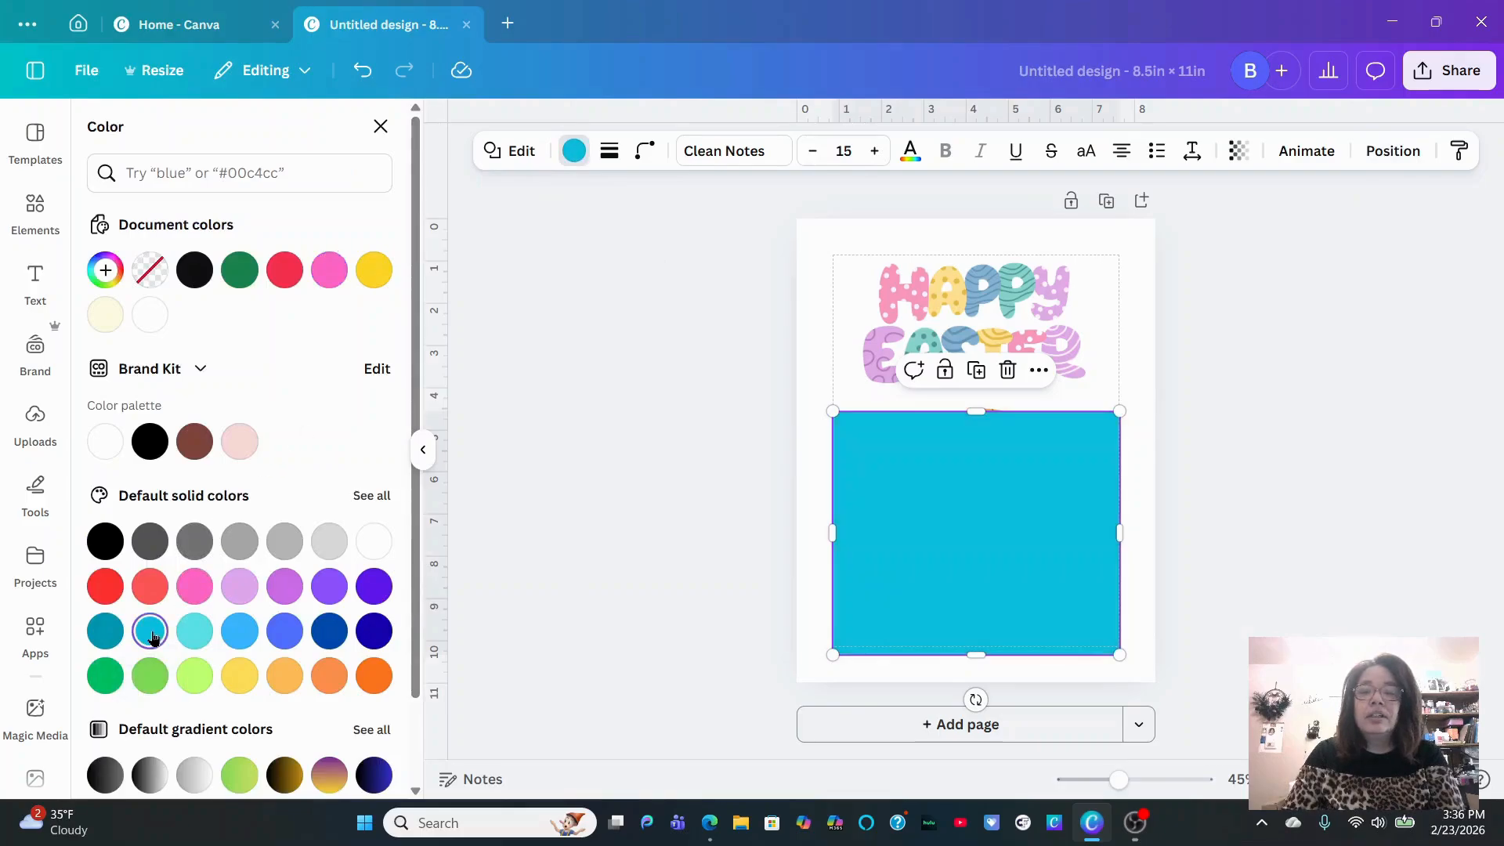
left_click(333, 677)
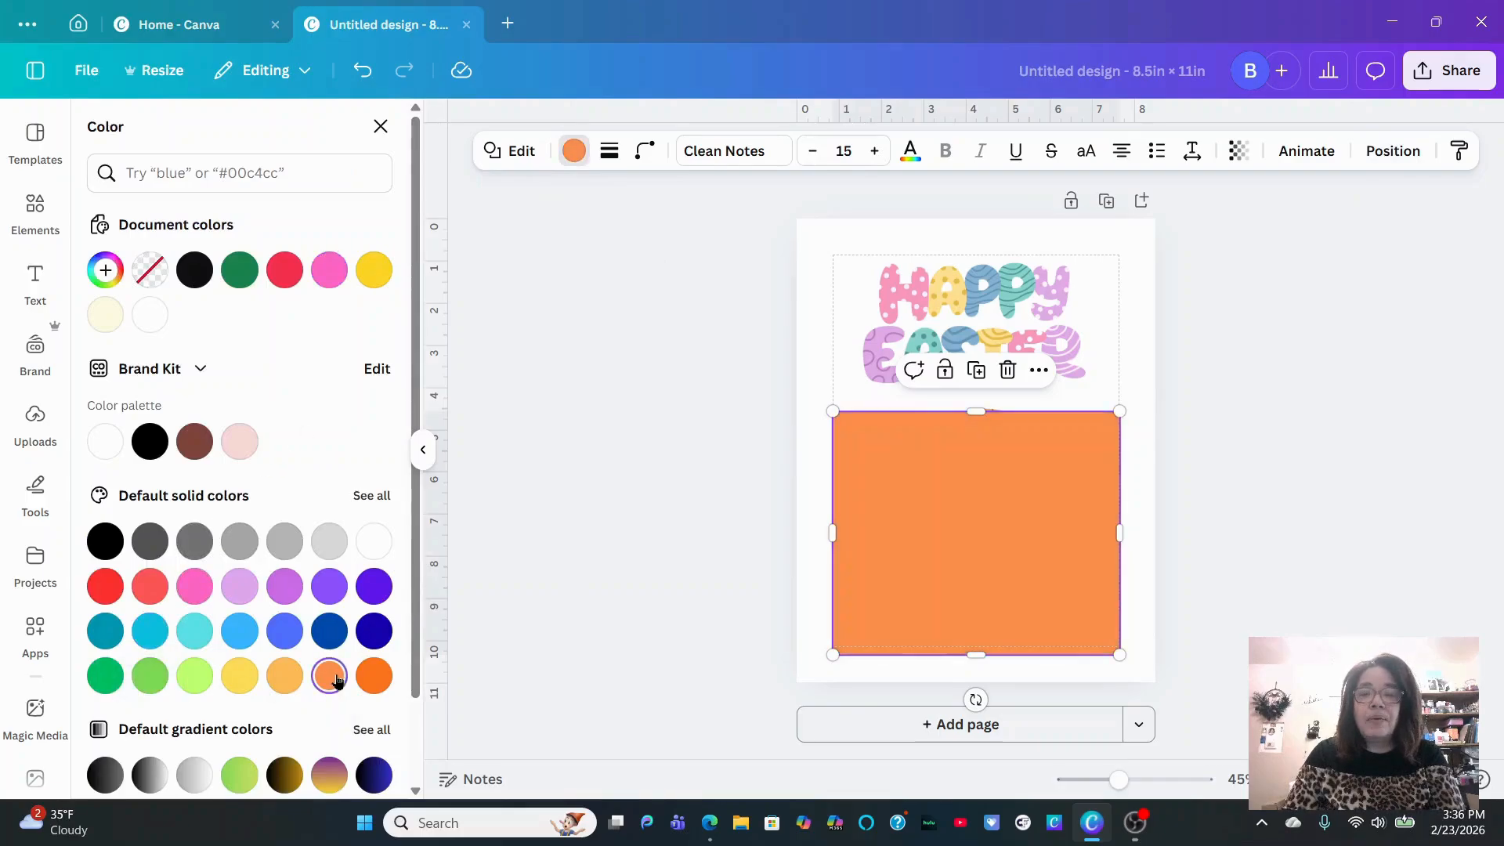
left_click(373, 631)
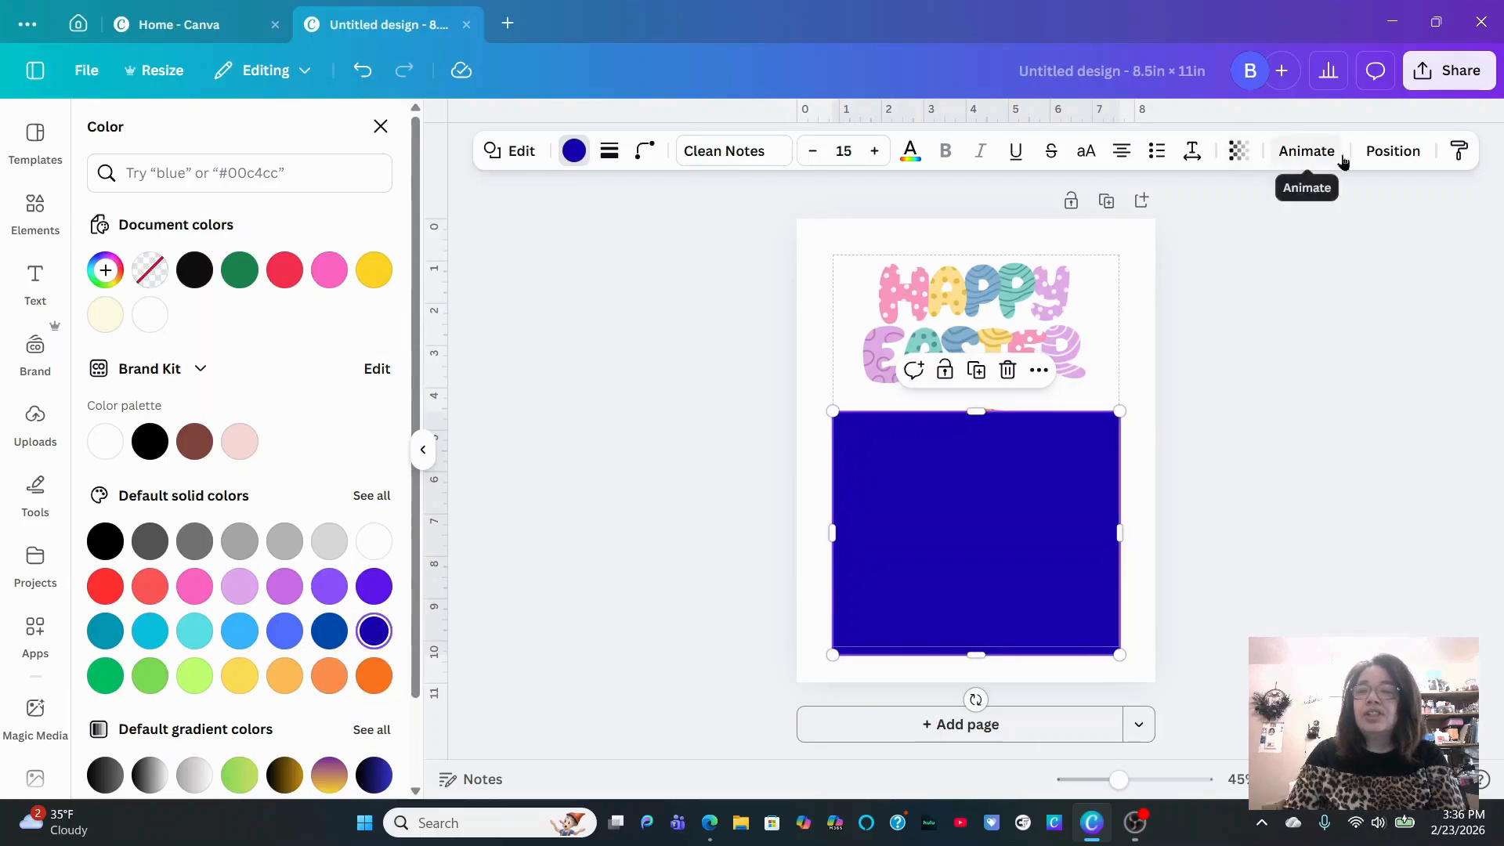
Reorder the layers so the dark blue rectangle sits beneath the Easter artwork group
left_click(1371, 153)
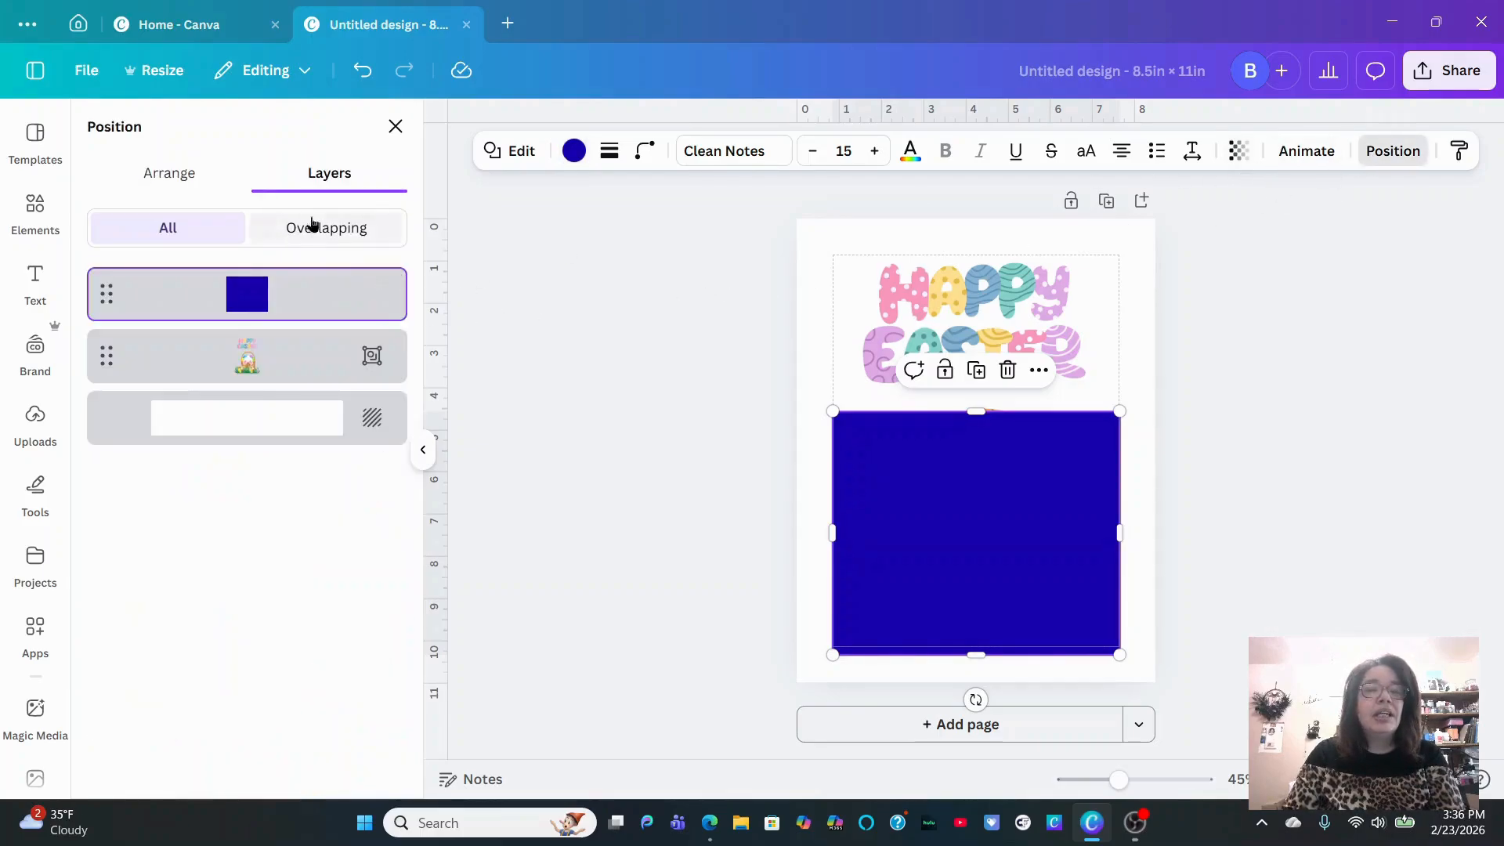
left_click(268, 356)
left_click_drag(274, 291, 281, 245)
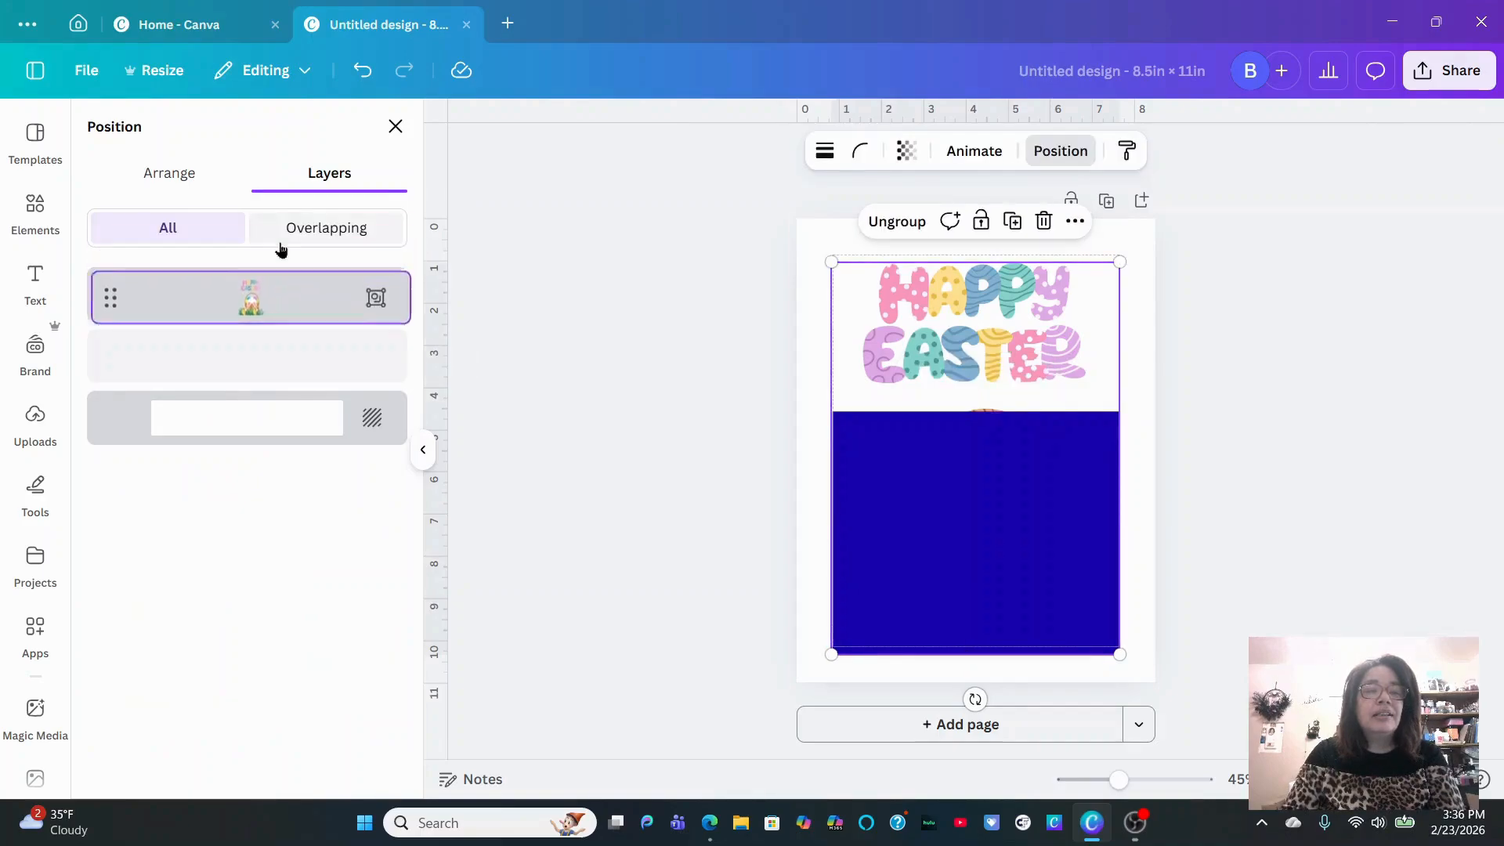
left_click_drag(193, 365, 199, 249)
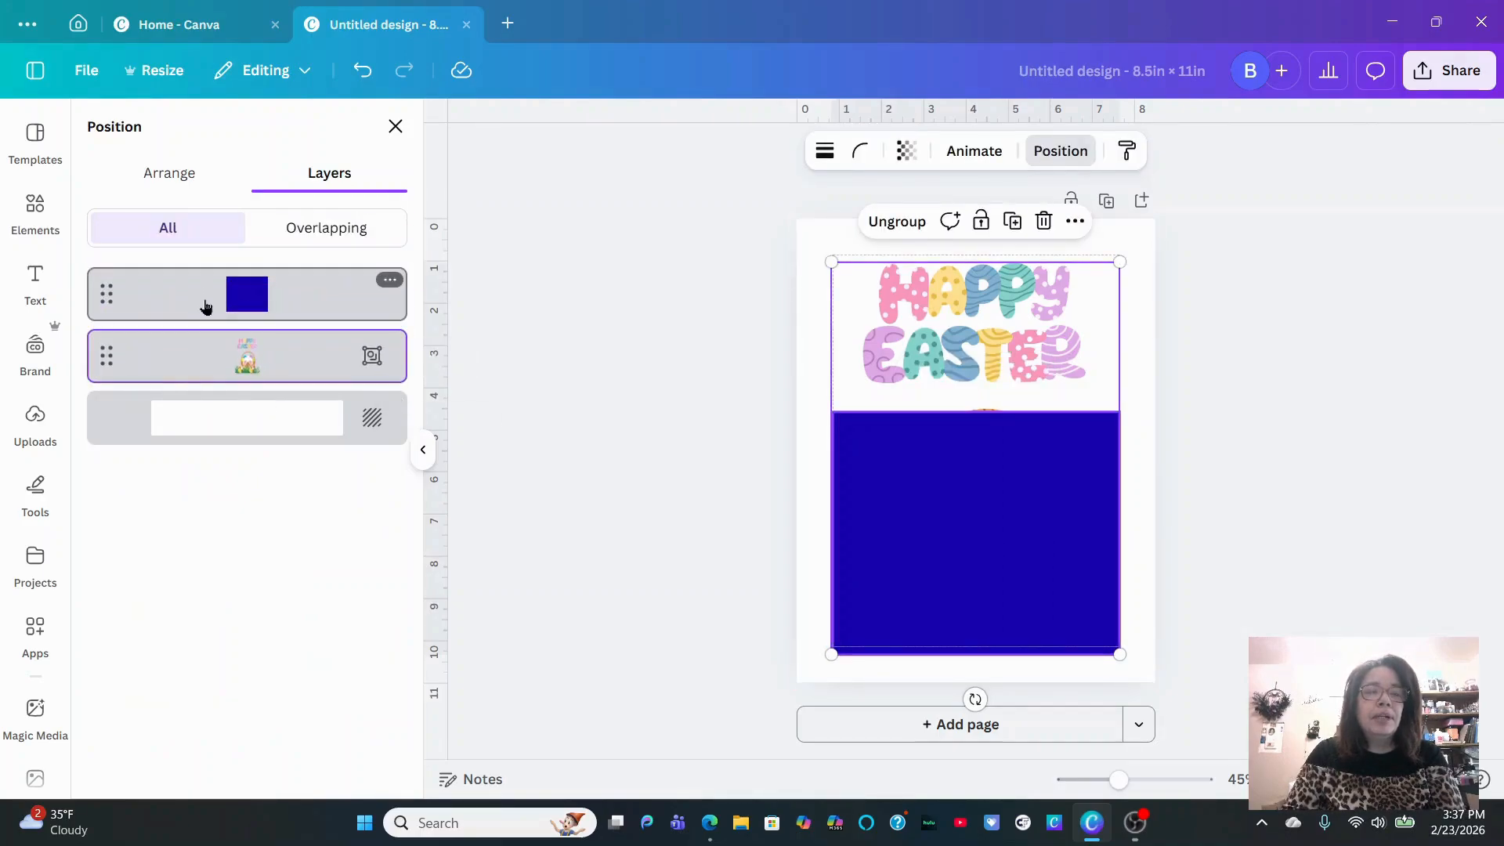
left_click_drag(206, 306, 205, 392)
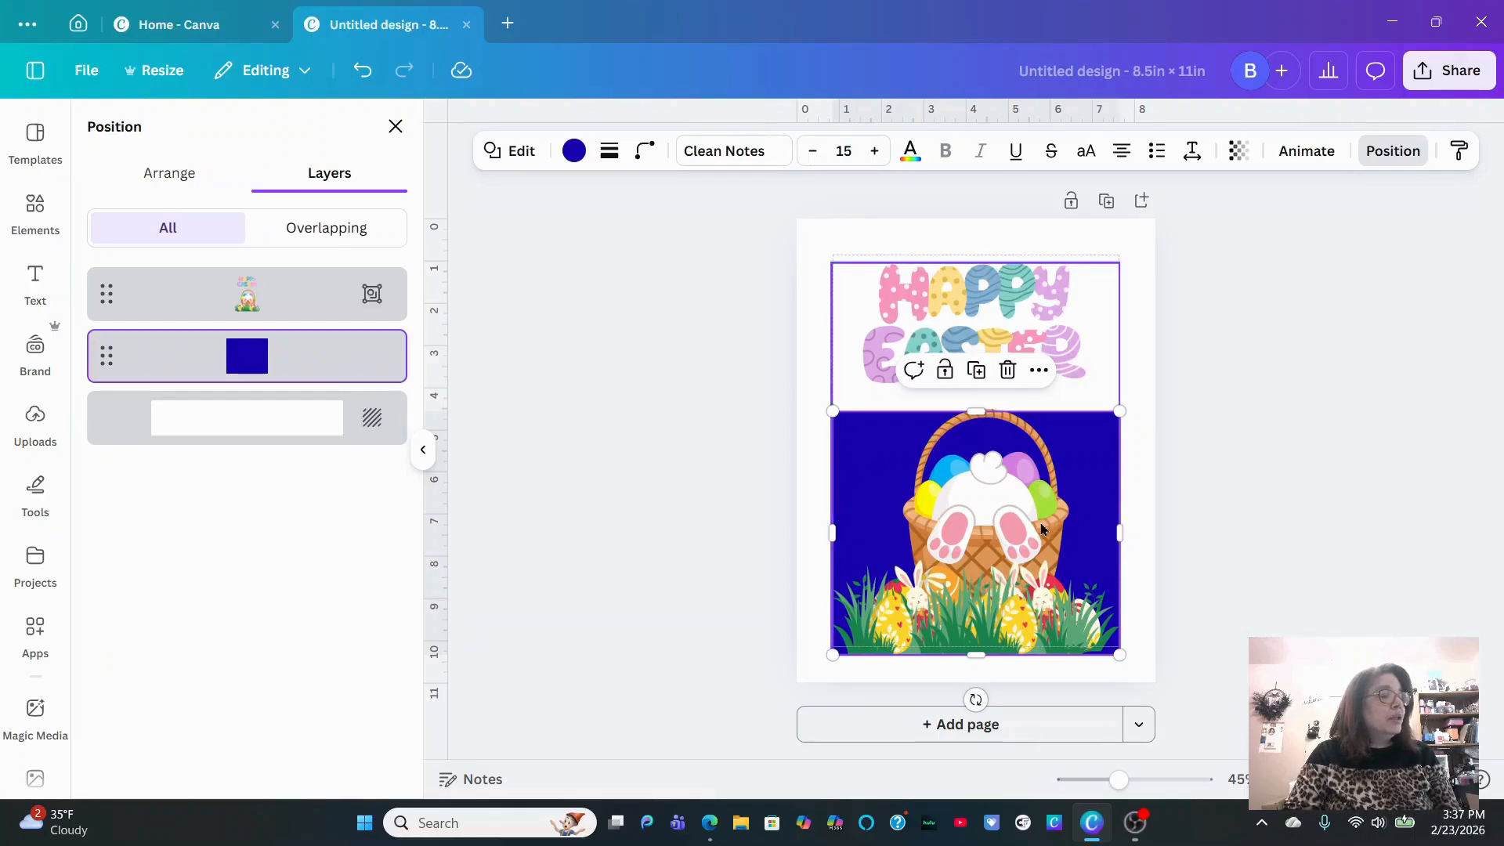
Move the blue rectangle and the Easter artwork group independently of each other, and realign both within the page margins
mouse_move(1008, 526)
left_mouse_down()
mouse_move(998, 561)
mouse_move(1025, 518)
mouse_move(1082, 518)
mouse_move(926, 599)
mouse_move(1079, 507)
mouse_move(1012, 581)
mouse_move(1022, 552)
left_mouse_up()
left_click_drag(950, 478, 964, 526)
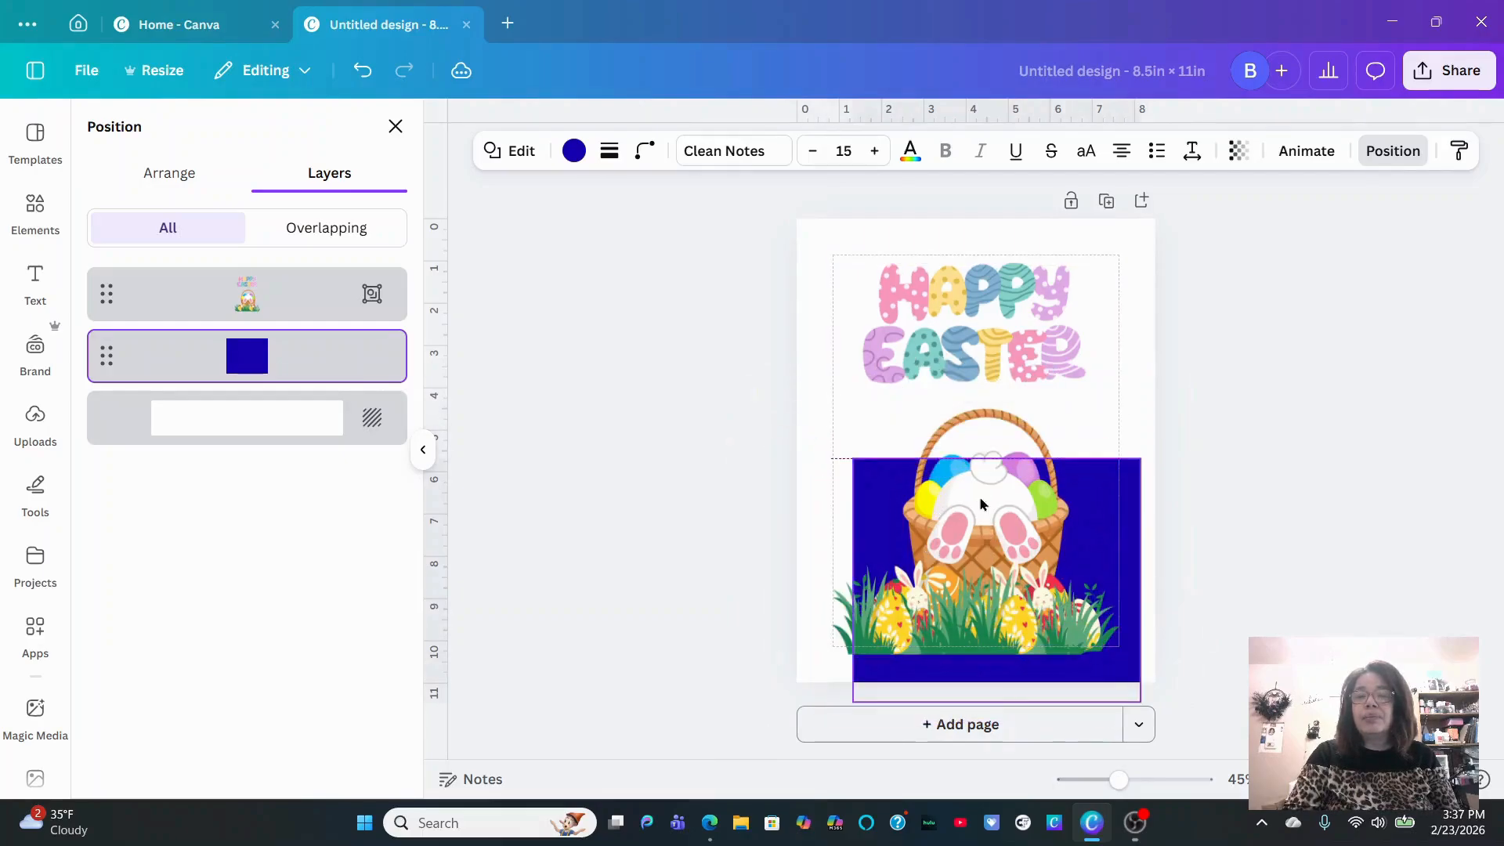
left_click_drag(901, 407, 967, 410)
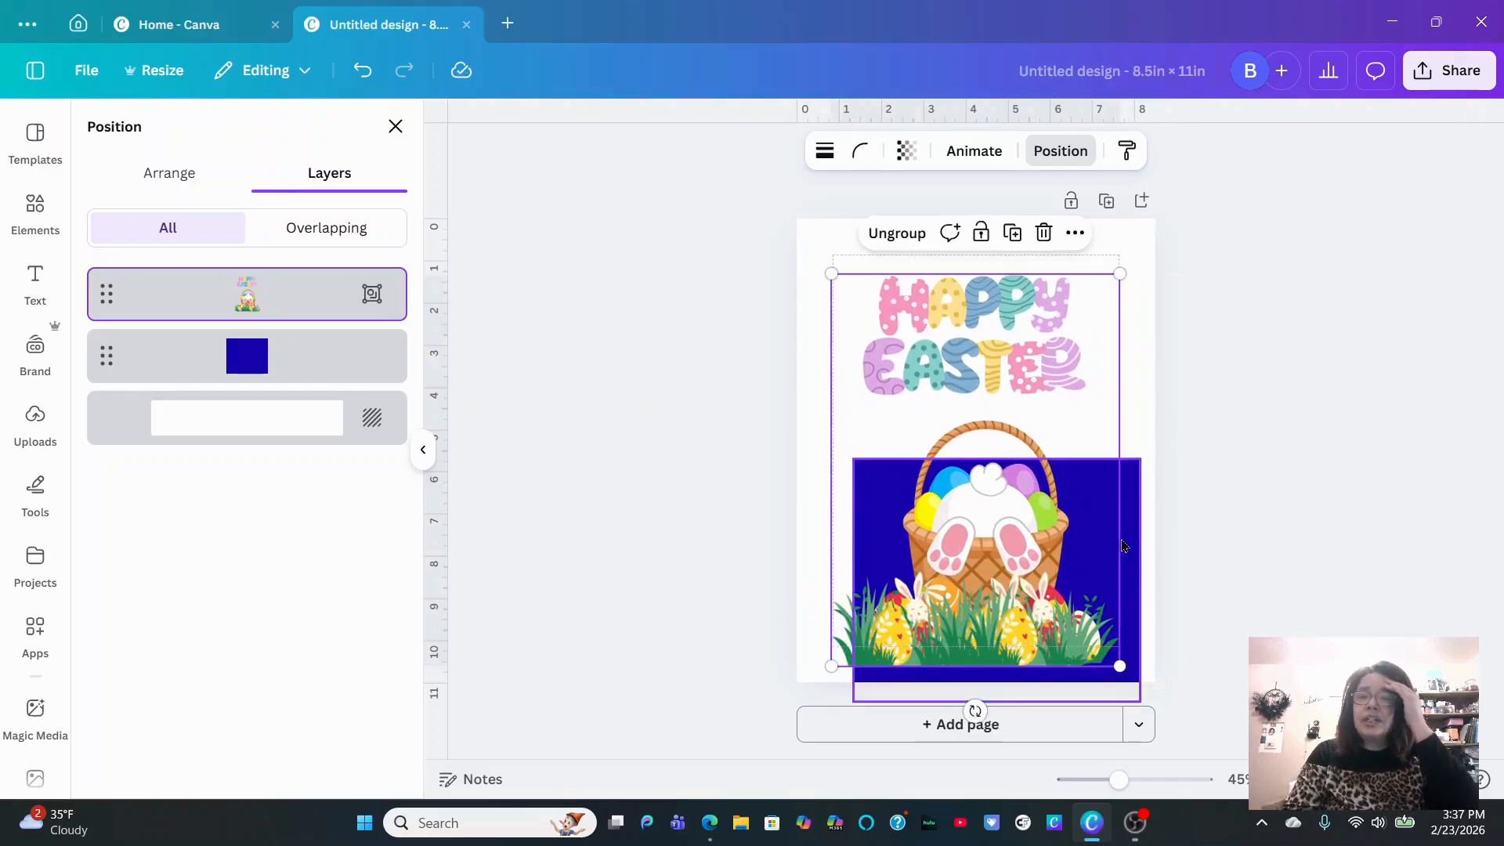
left_click_drag(1126, 539, 1105, 531)
left_click_drag(981, 323, 1096, 315)
left_click_drag(890, 514, 889, 460)
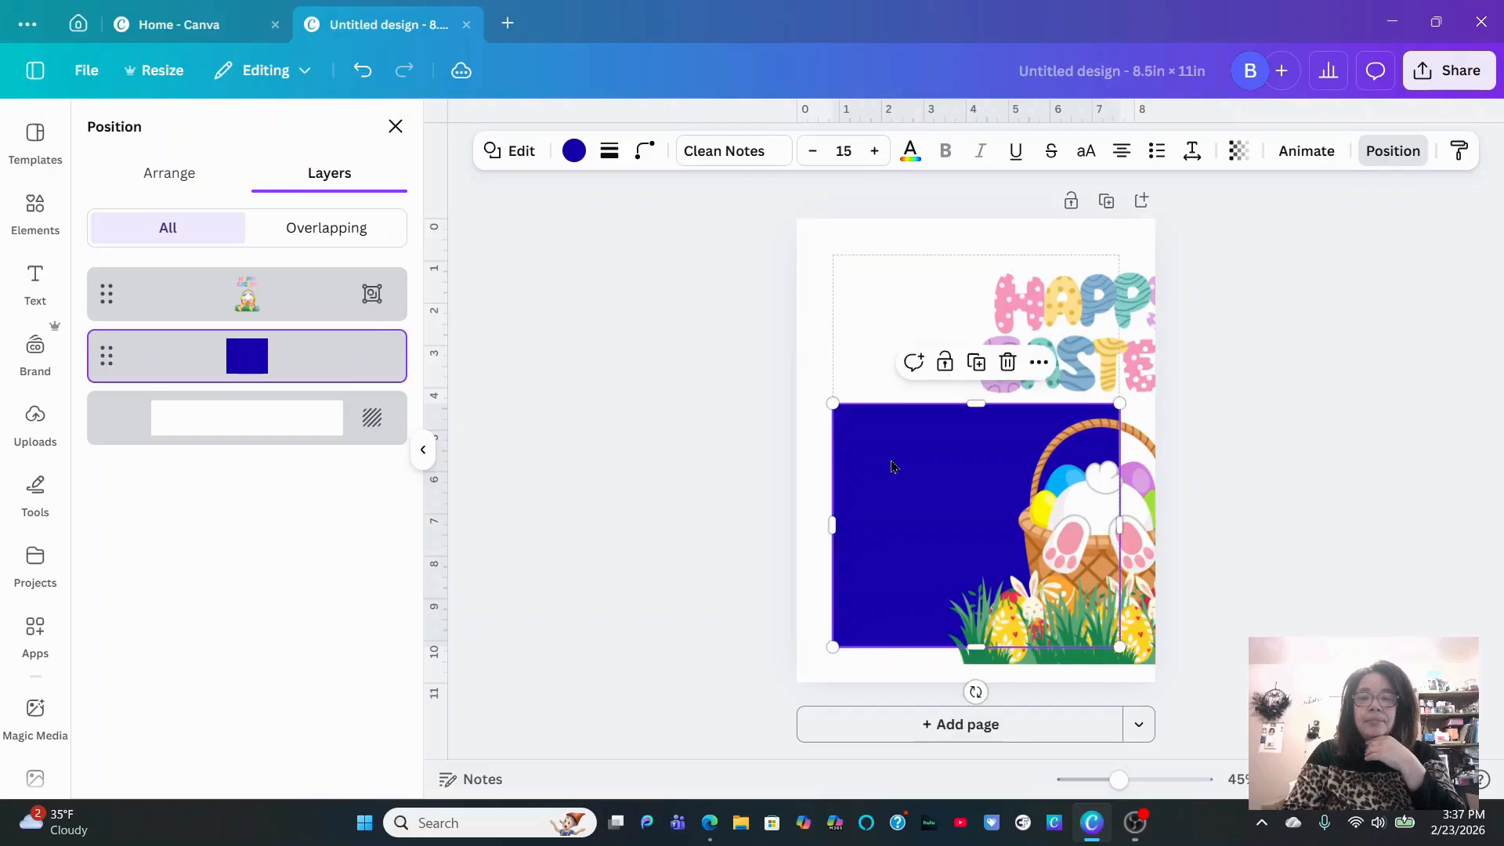
left_click_drag(1049, 333, 929, 307)
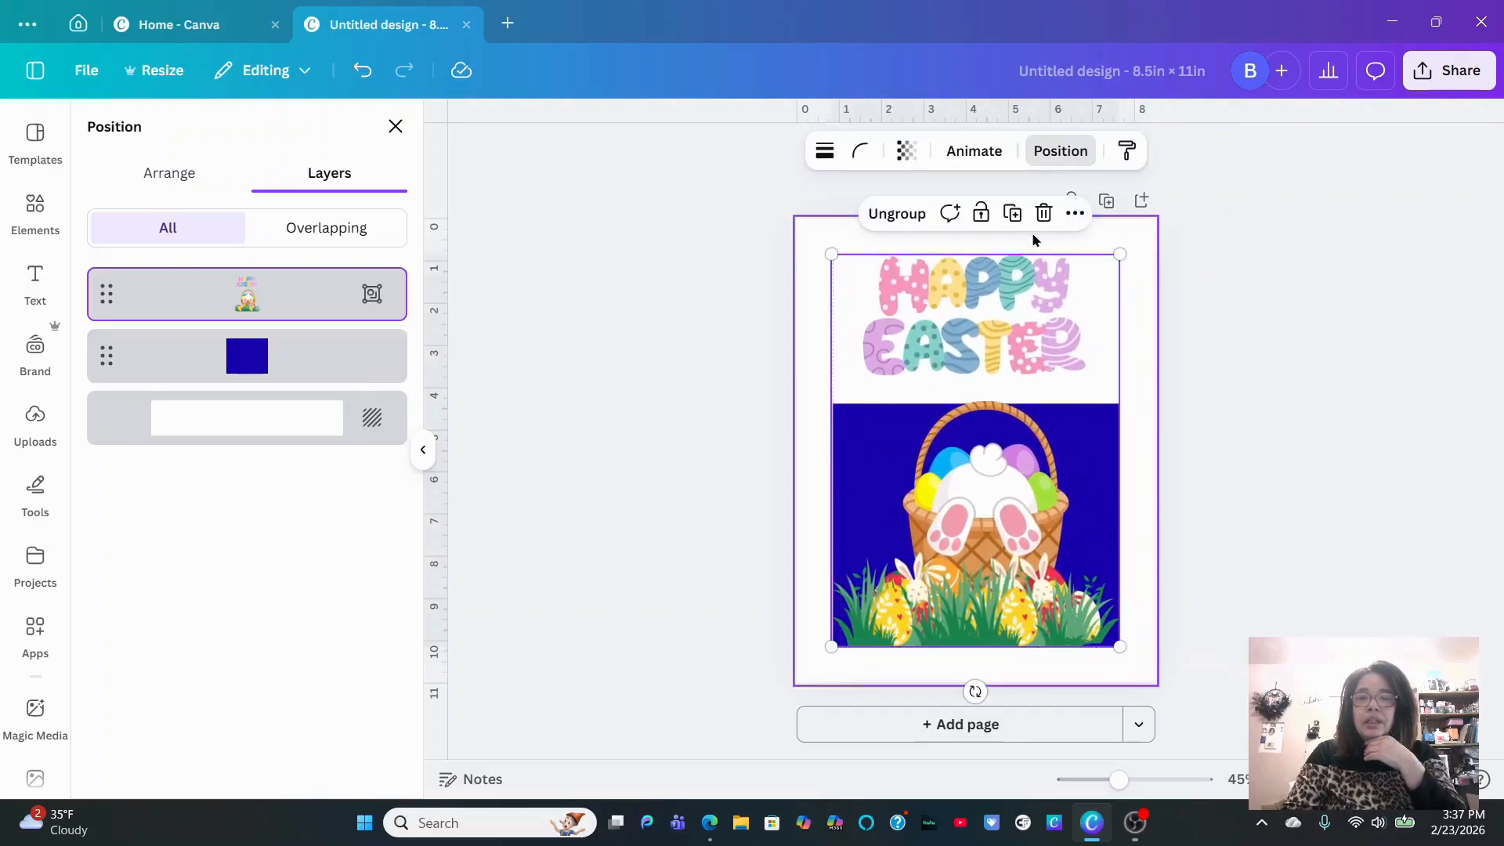
Set the page background to the pink default solid color
left_click(1137, 245)
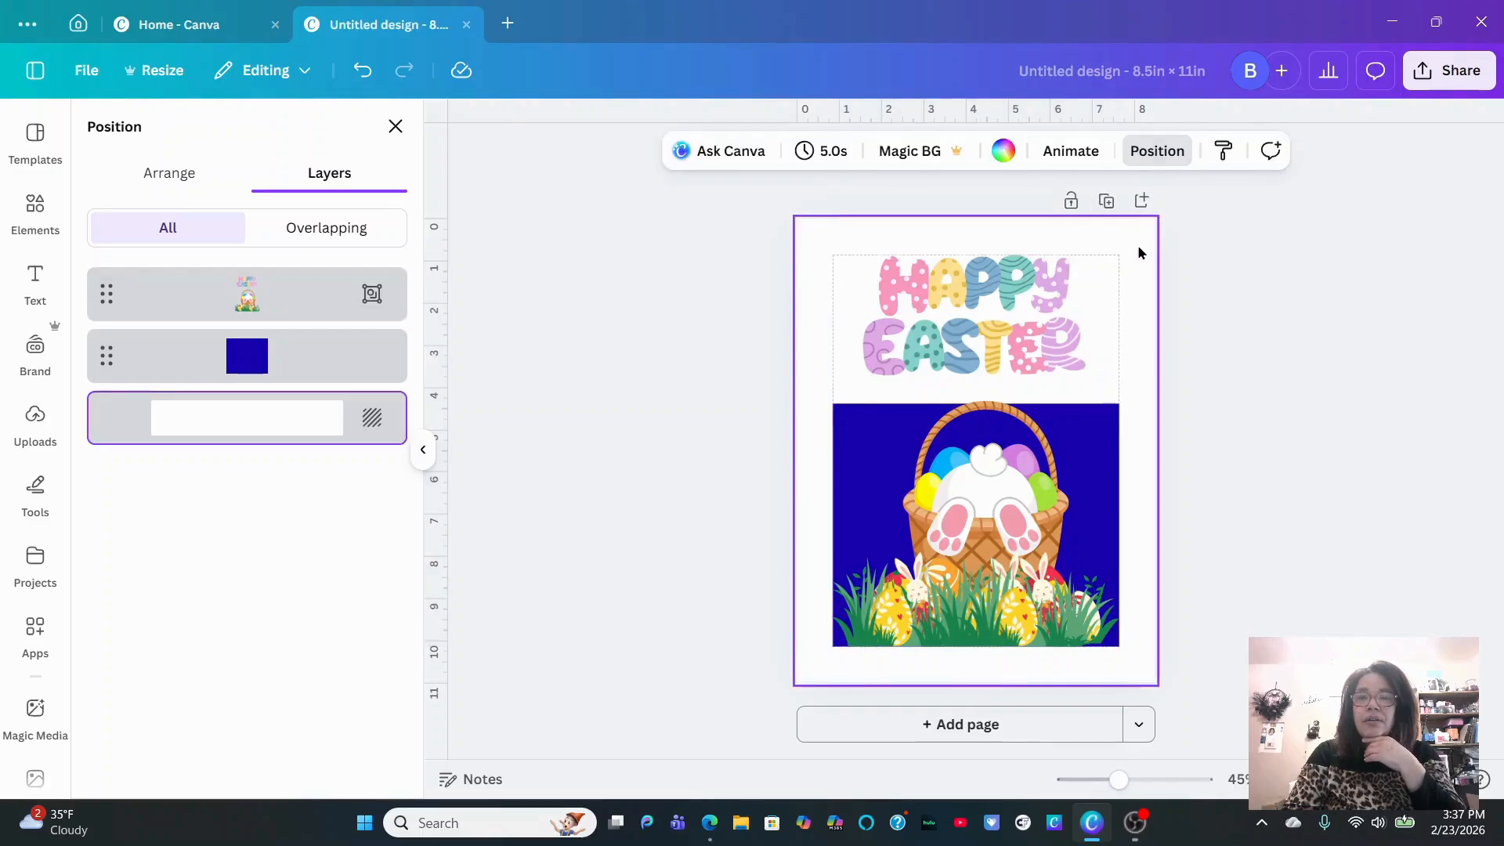
left_click(1002, 153)
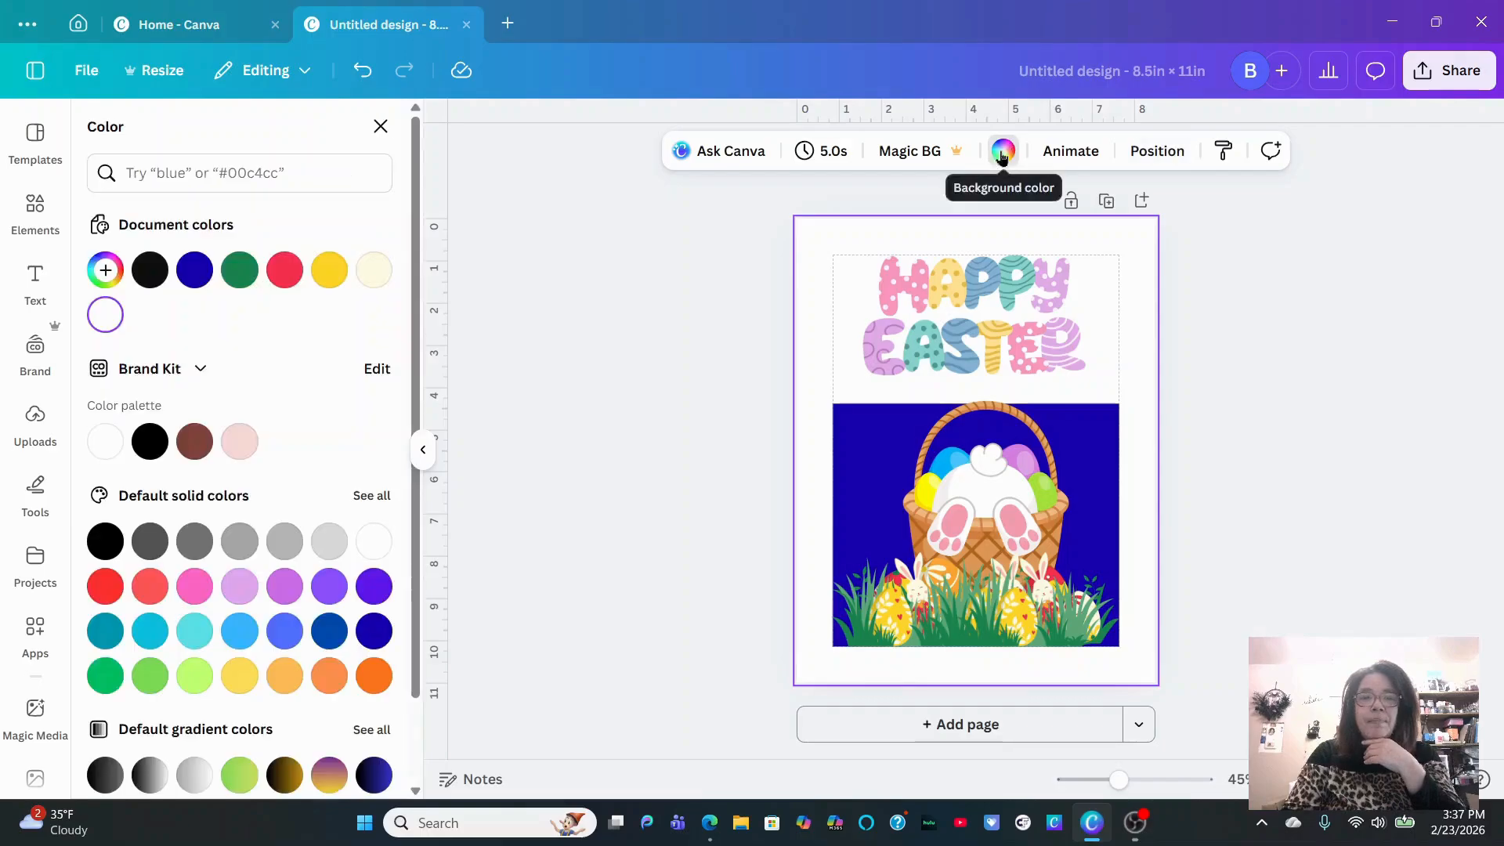
left_click(197, 589)
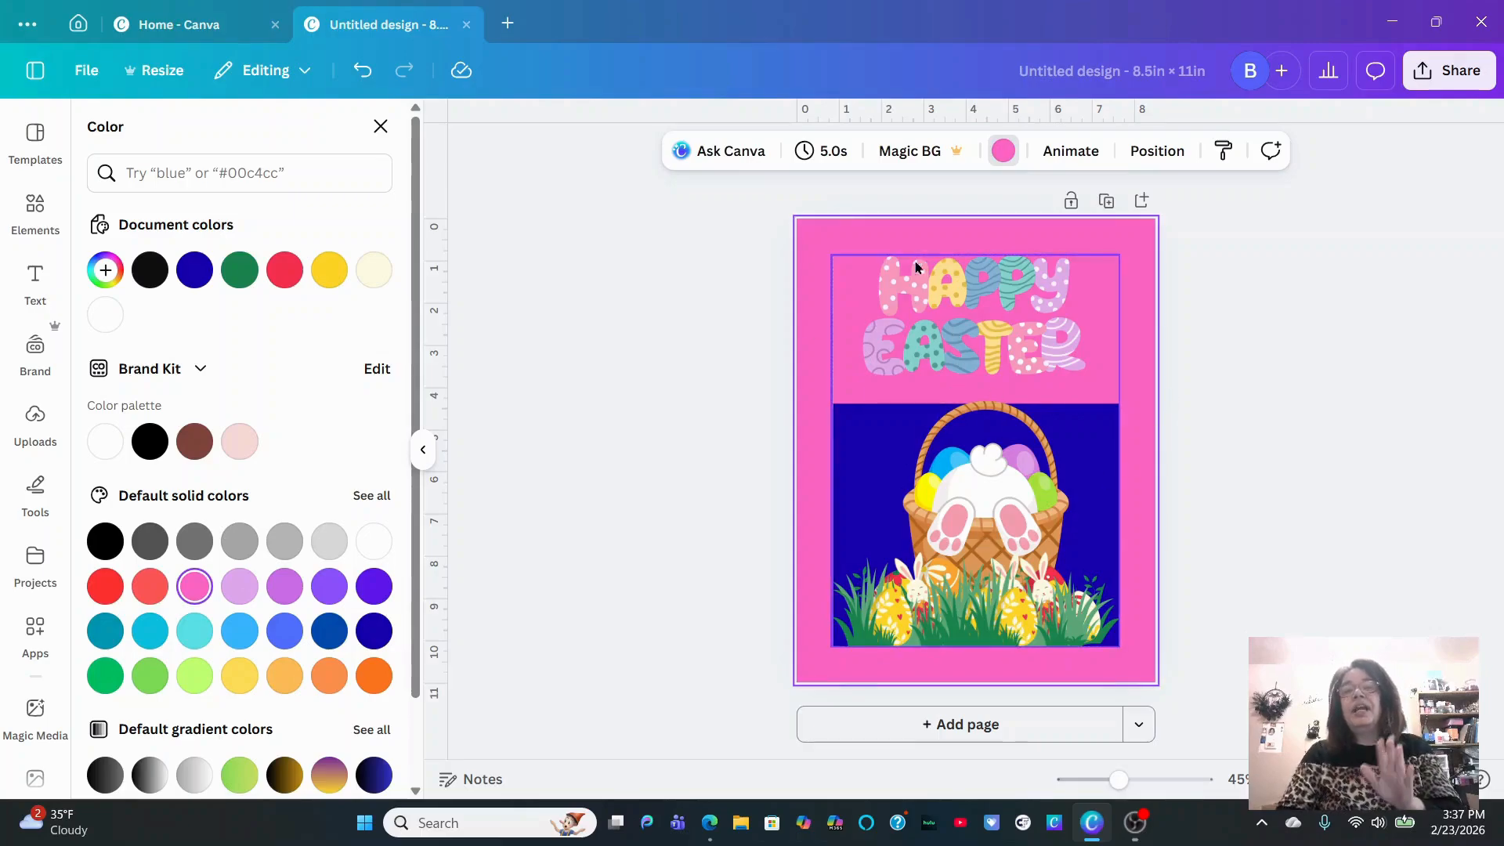
Shift the artwork group and the blue rectangle toward the page's left edge, and realign them with each other
left_click_drag(991, 354, 893, 349)
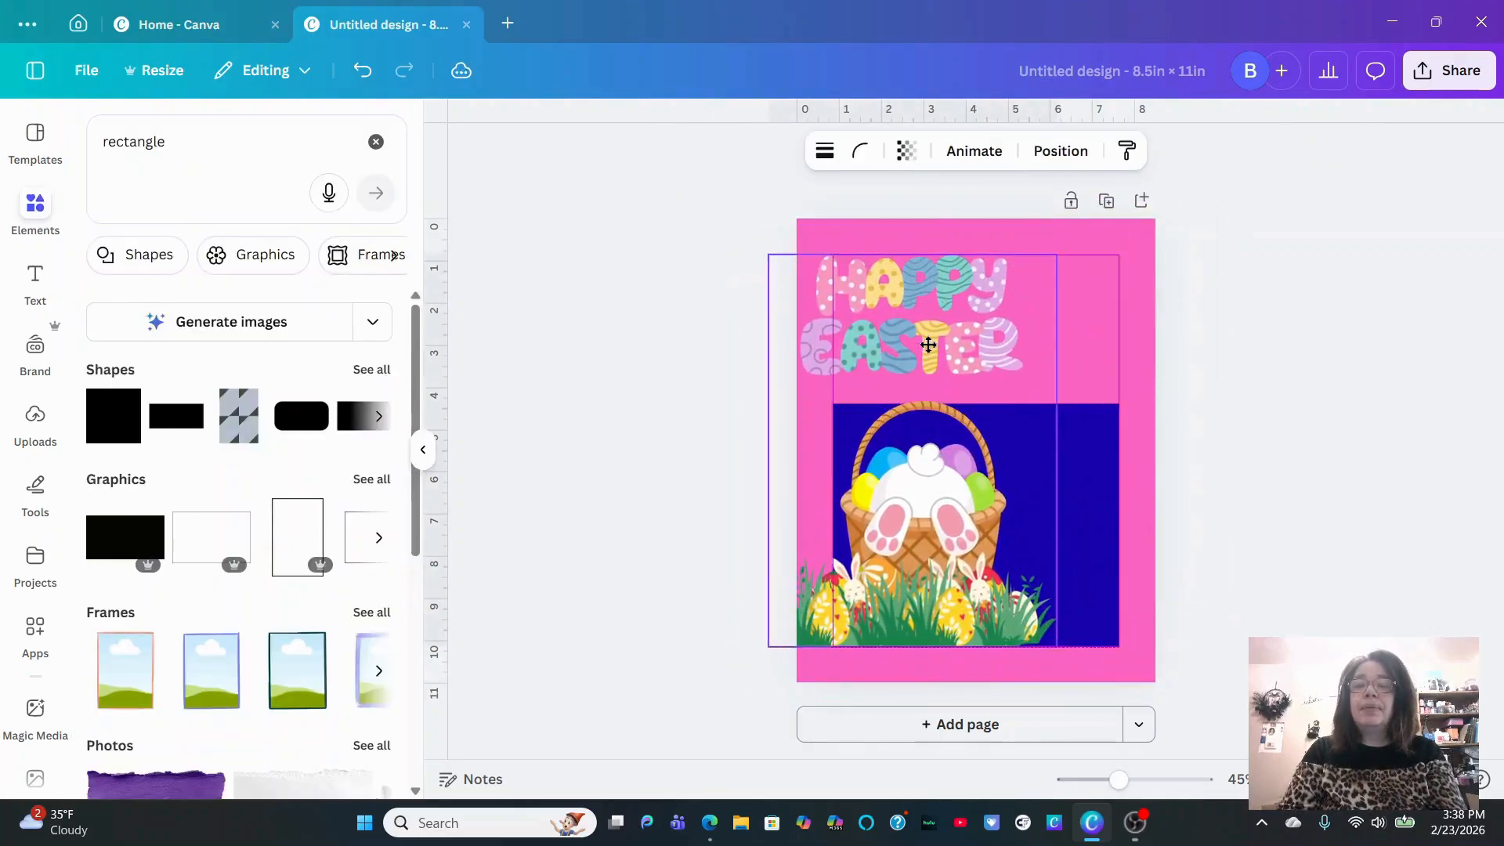
mouse_move(1113, 493)
left_mouse_down()
mouse_move(1055, 479)
mouse_move(1185, 473)
mouse_move(1151, 423)
mouse_move(1115, 493)
mouse_move(1094, 495)
left_mouse_up()
mouse_move(933, 467)
left_mouse_down()
mouse_move(991, 455)
mouse_move(926, 460)
left_mouse_up()
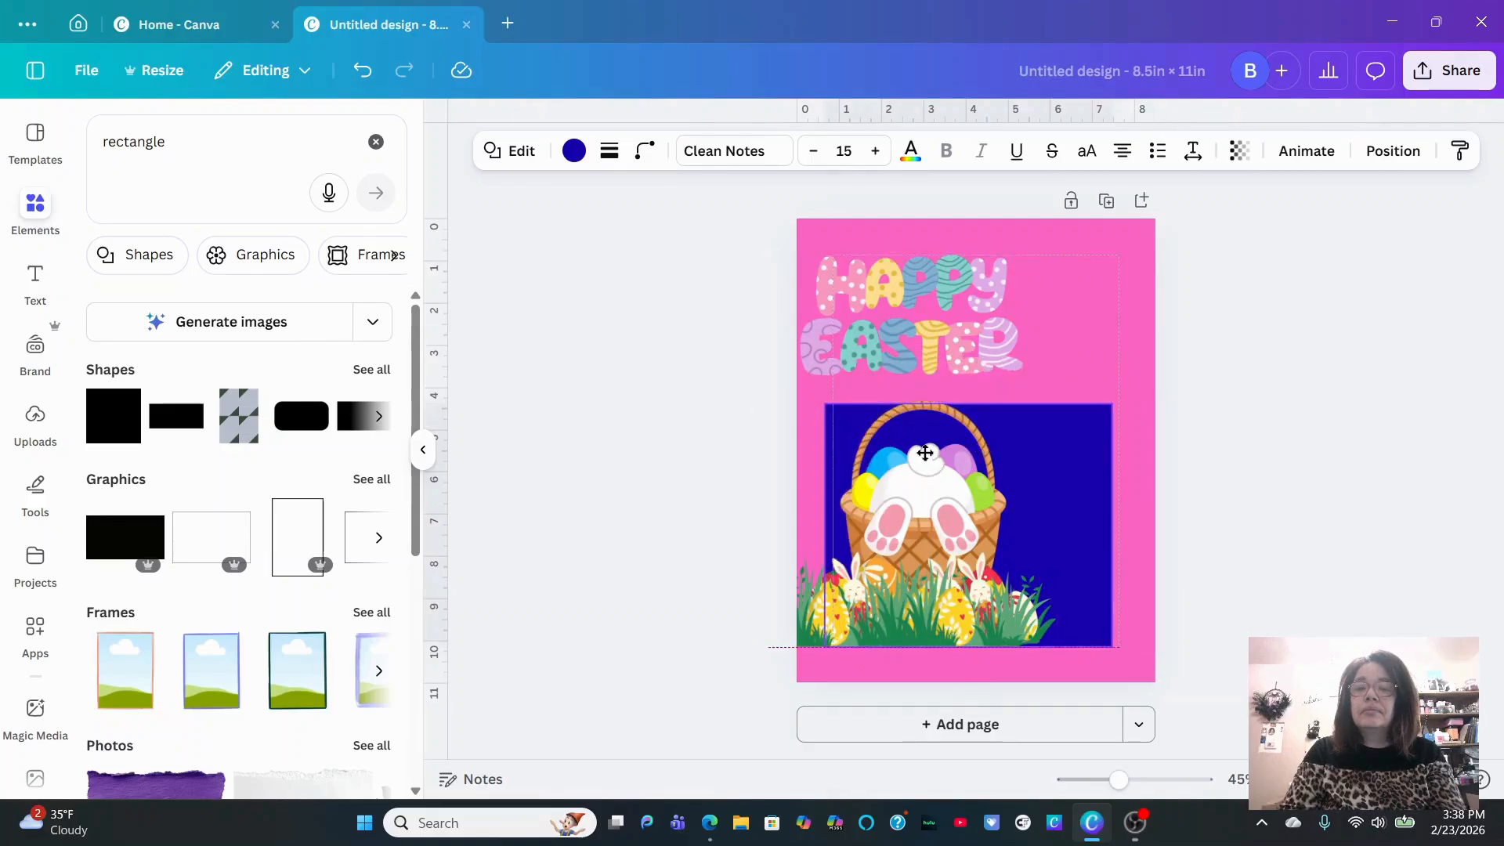
left_click_drag(938, 312, 989, 319)
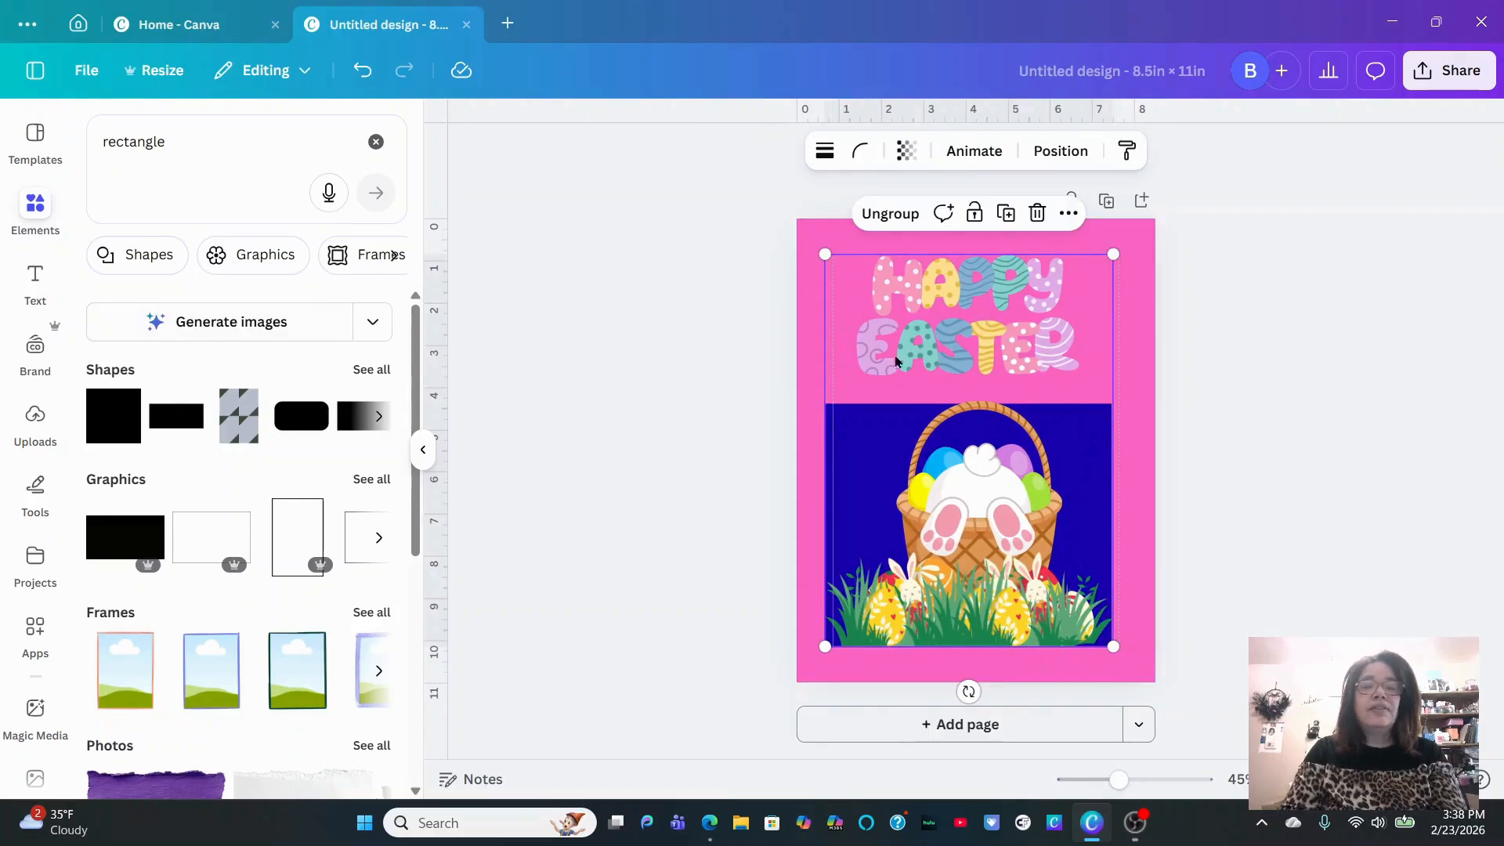
Stretch the blue rectangle up to the top margin and out to the right margin, and place the artwork group back over it
left_click_drag(965, 367, 704, 369)
left_click(1003, 429)
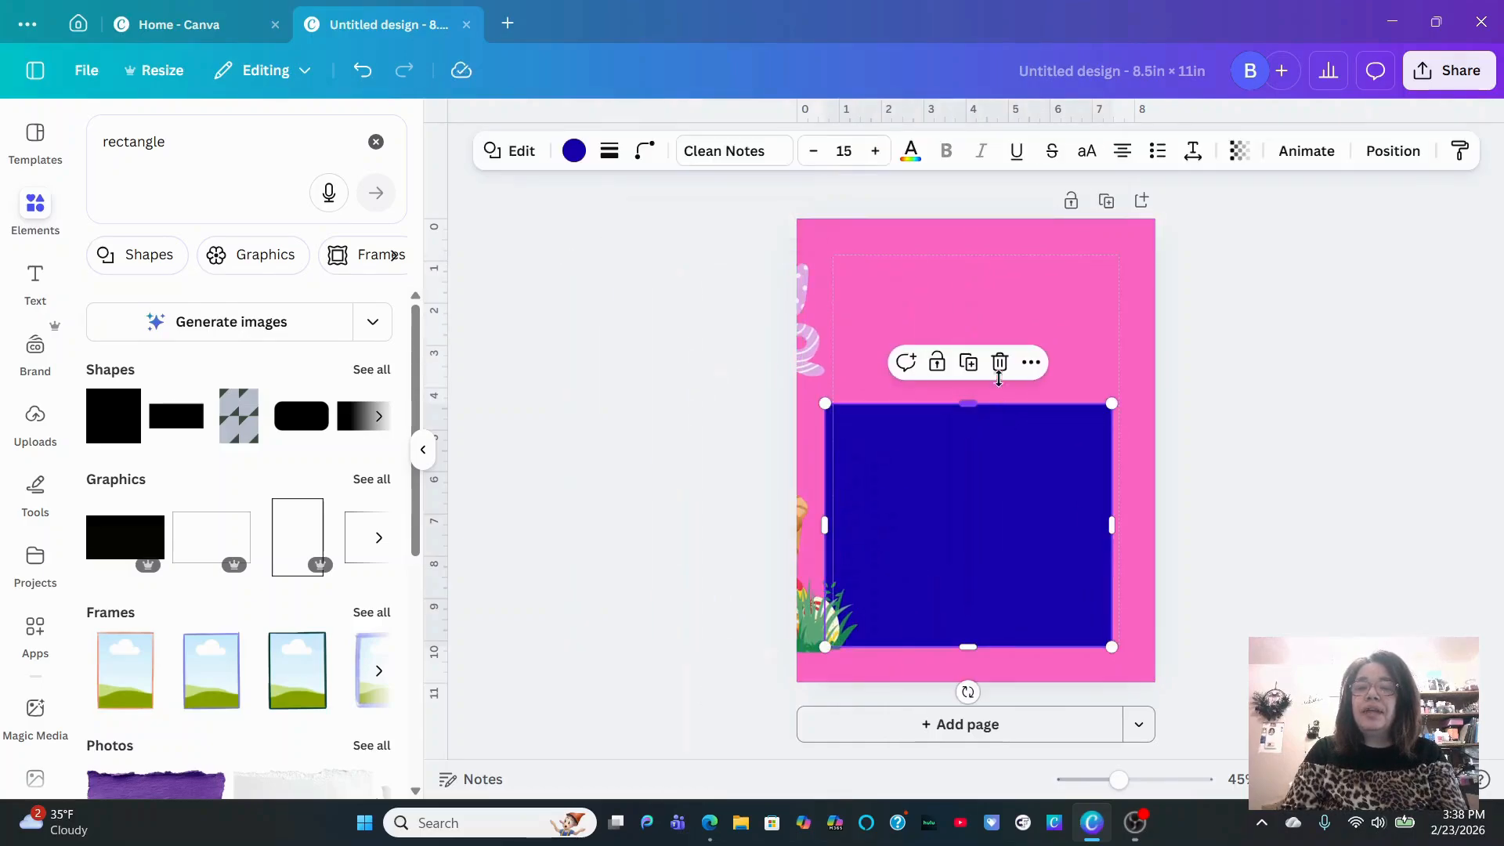
left_click_drag(999, 380, 997, 253)
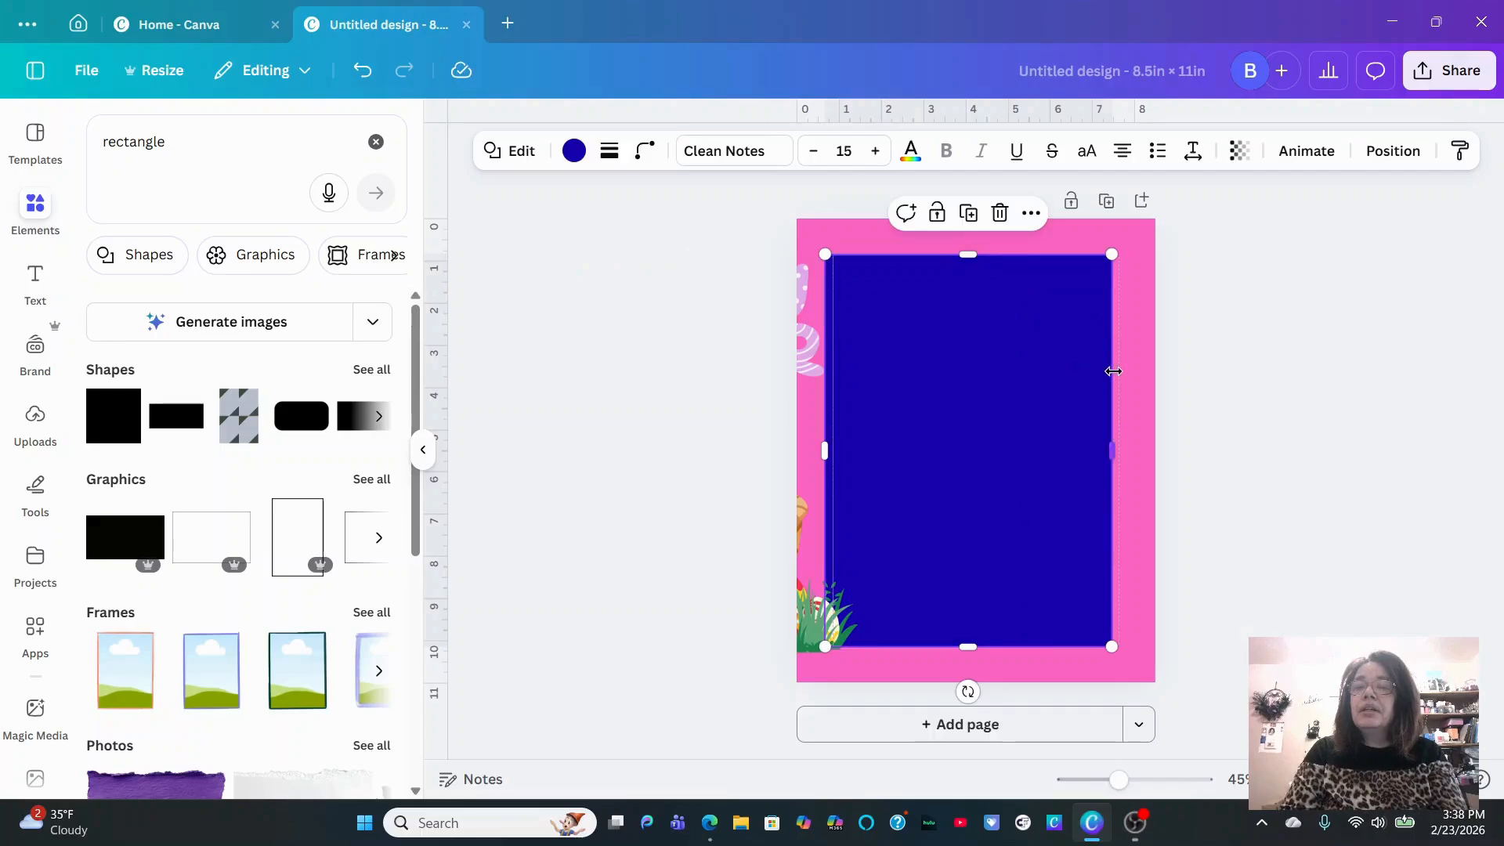
left_click_drag(1115, 368, 1120, 371)
left_click_drag(809, 420, 1065, 413)
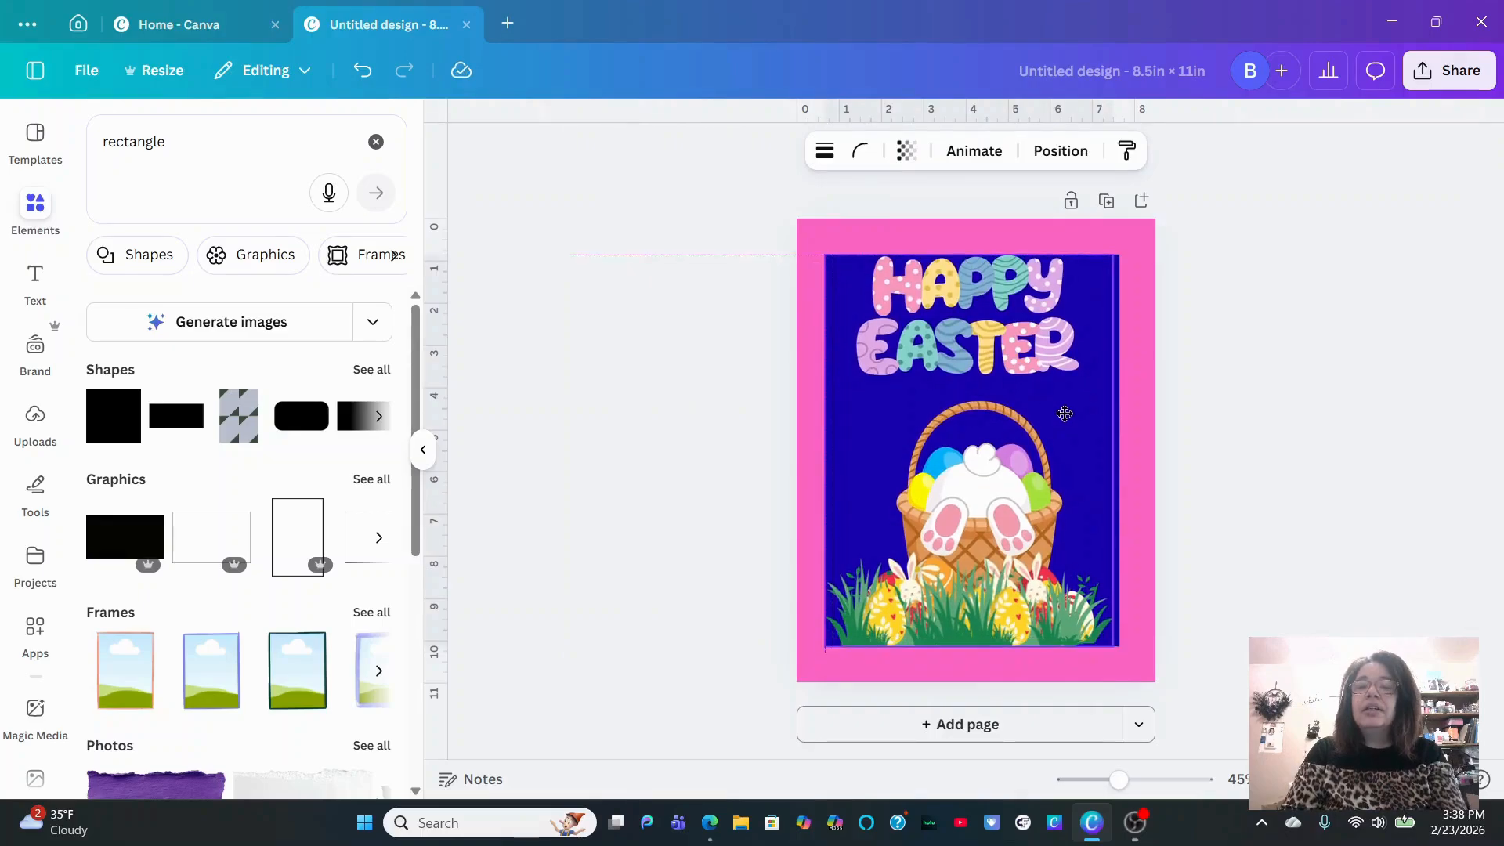
left_click_drag(1064, 421, 1064, 420)
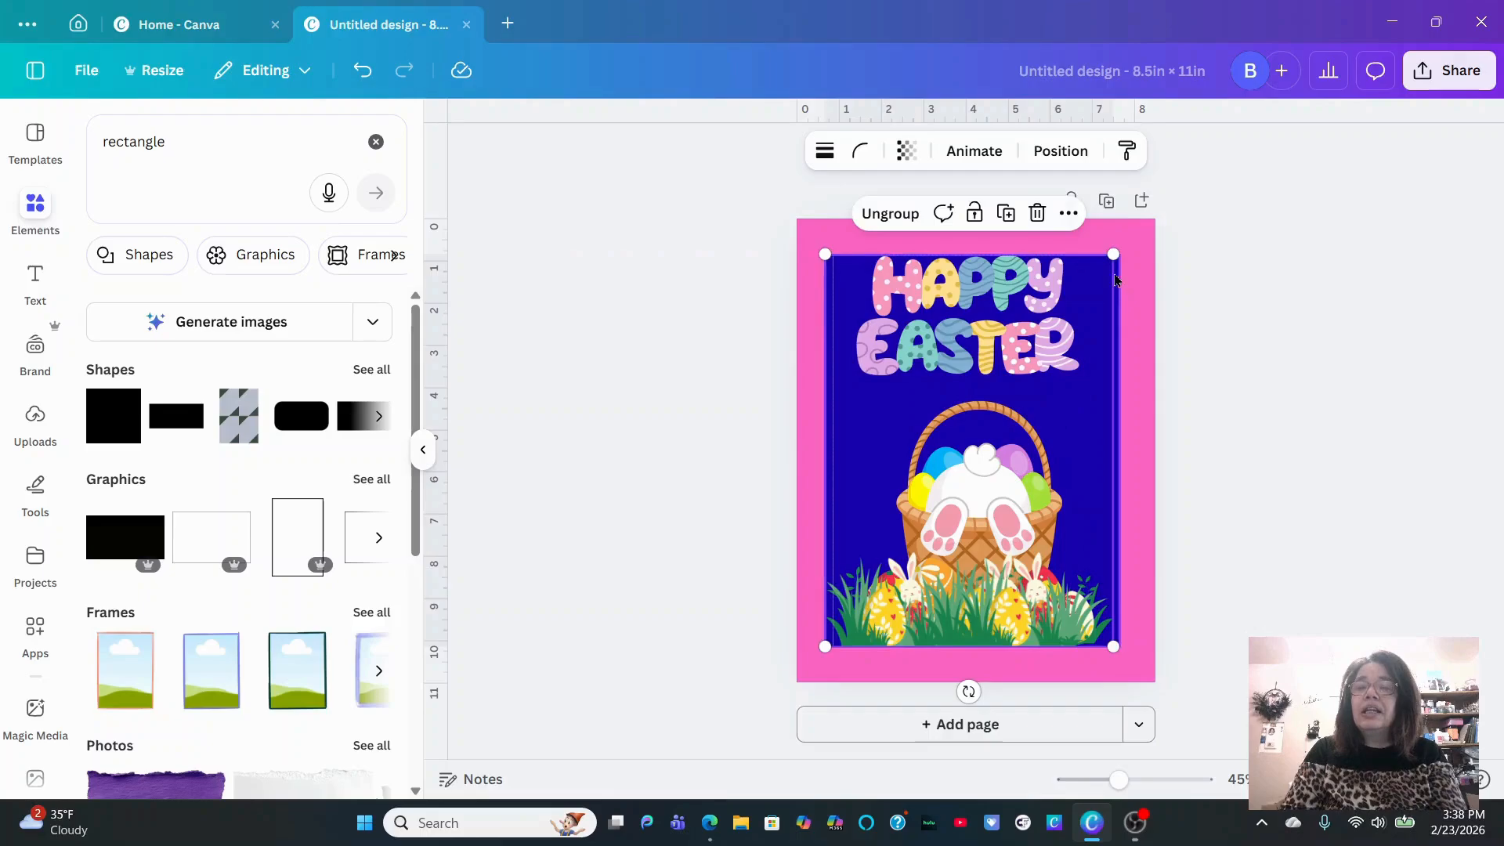
Scale down the Easter artwork group and center it on the blue rectangle, leaving a border around it
left_click_drag(1115, 257, 1086, 280)
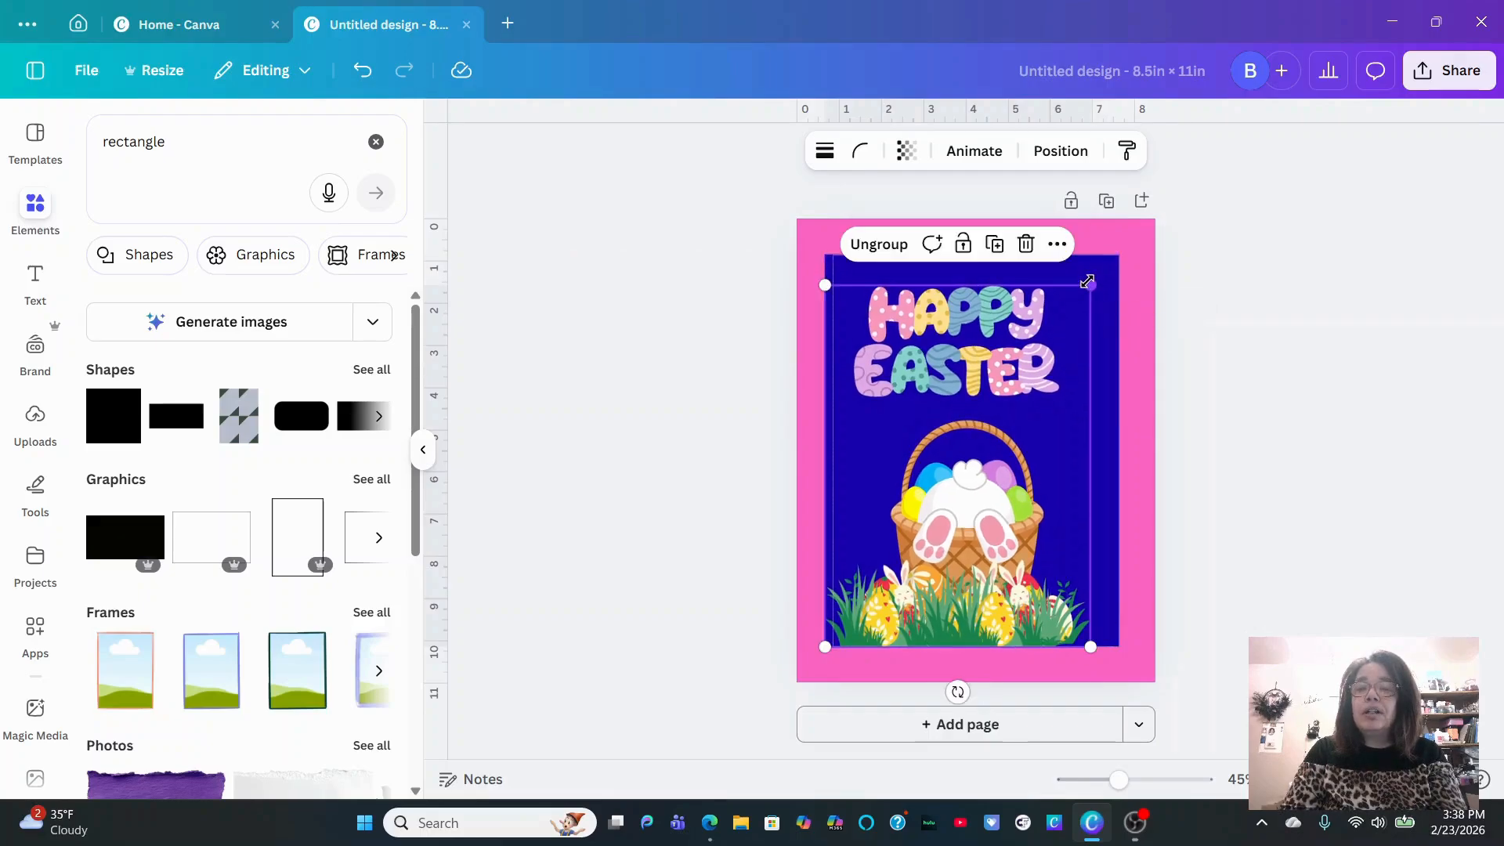
left_click_drag(961, 440, 969, 428)
left_click_drag(1102, 283, 1086, 303)
left_click_drag(972, 393, 978, 382)
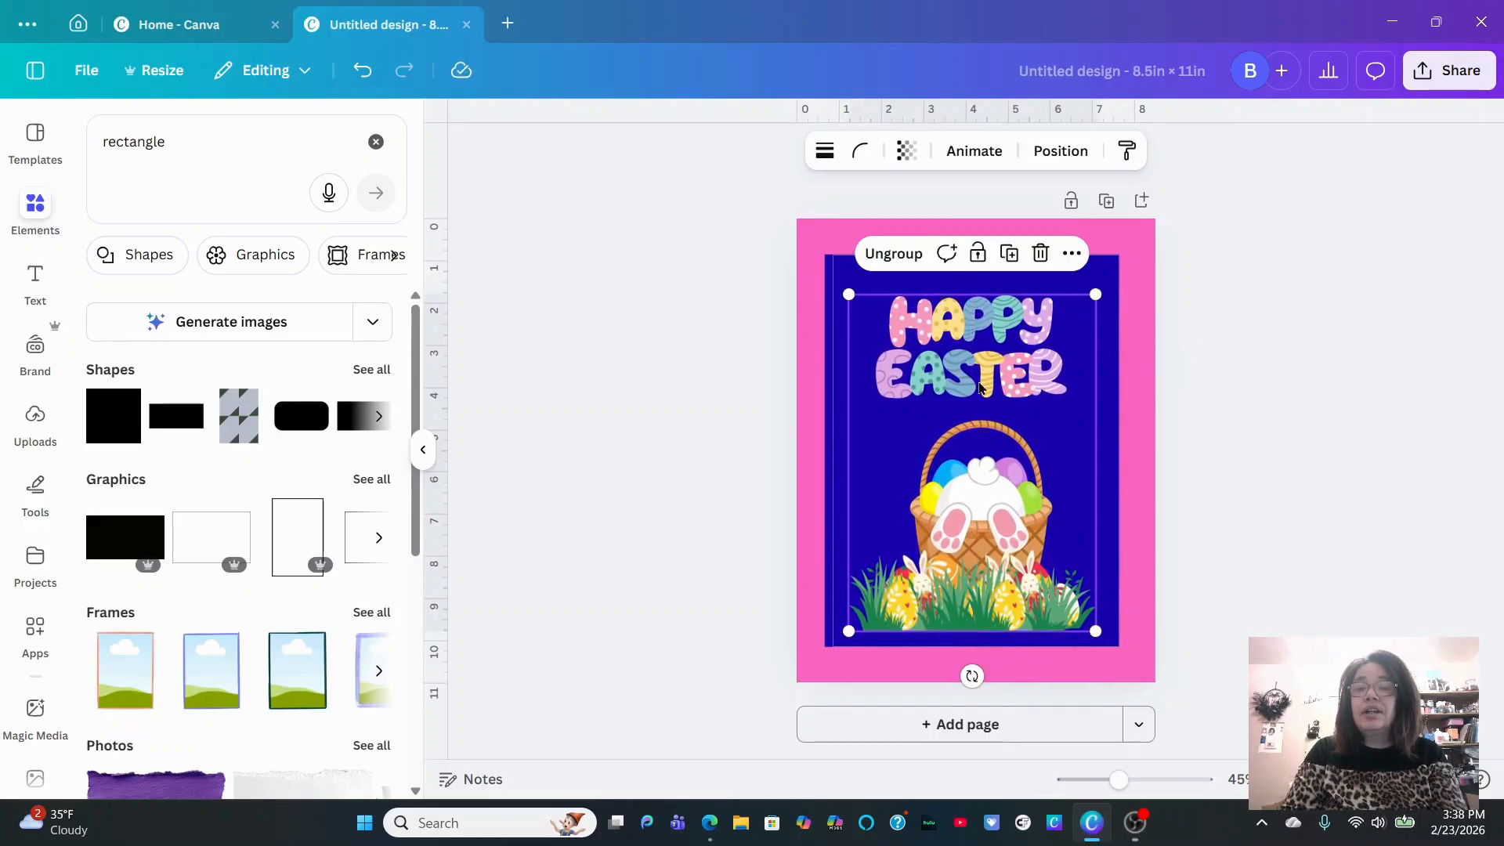
Recolor the rectangle purple and the page background light purple from the default solid colors
left_click(919, 280)
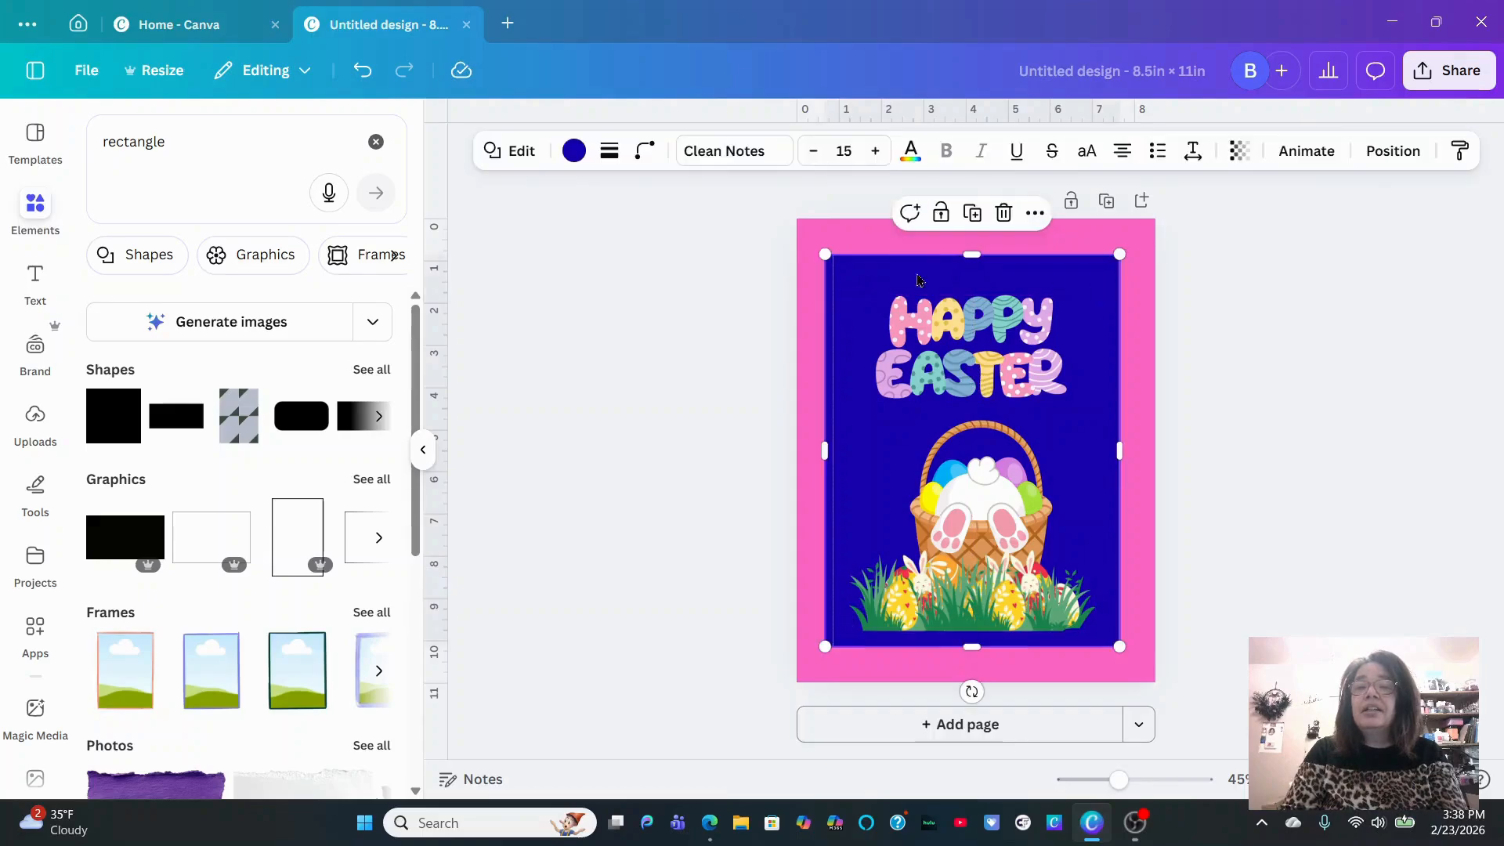
left_click(574, 150)
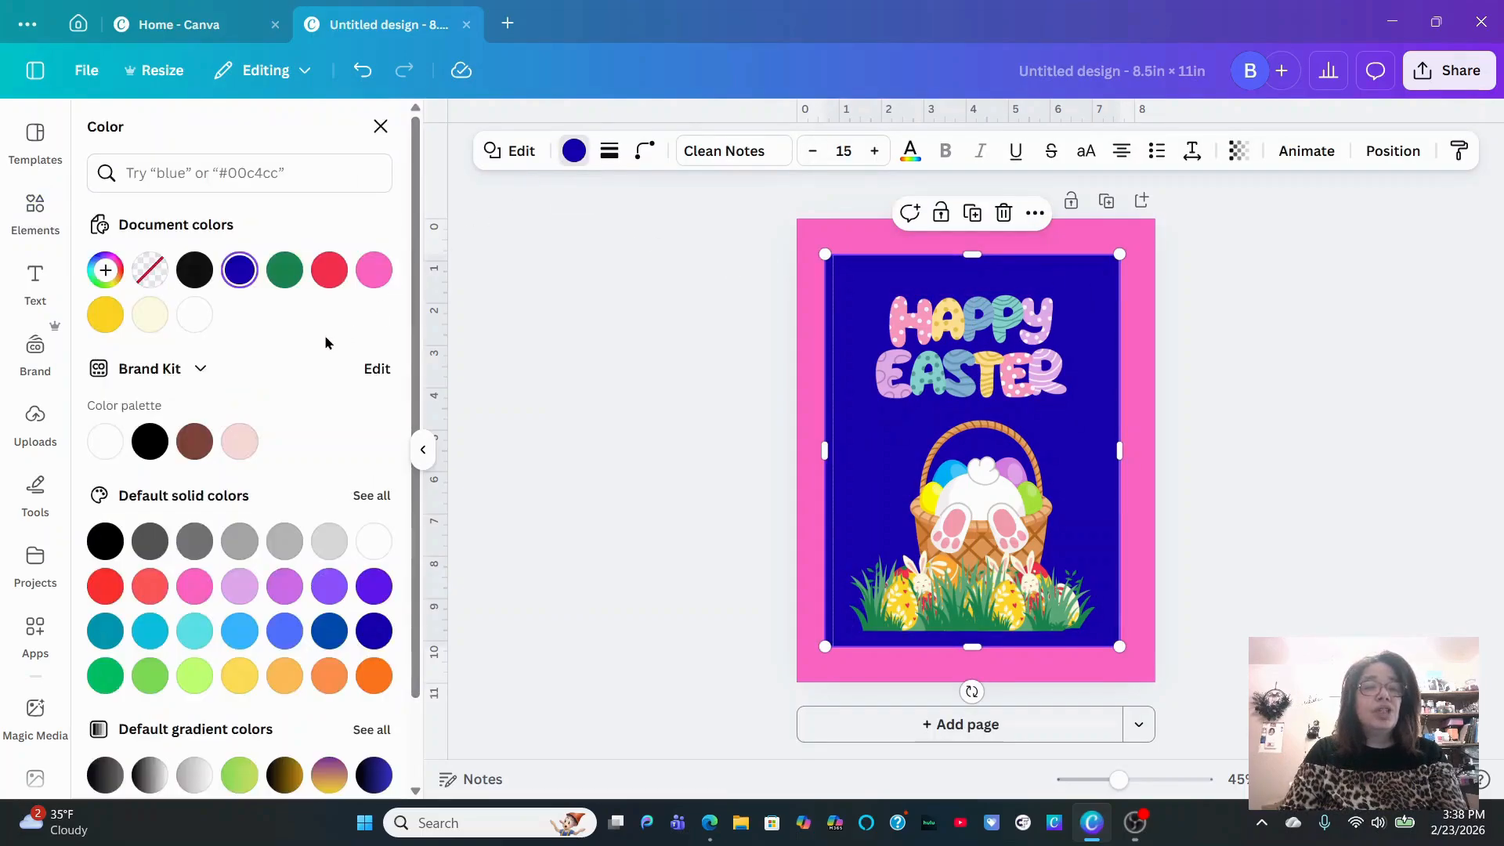
left_click(330, 595)
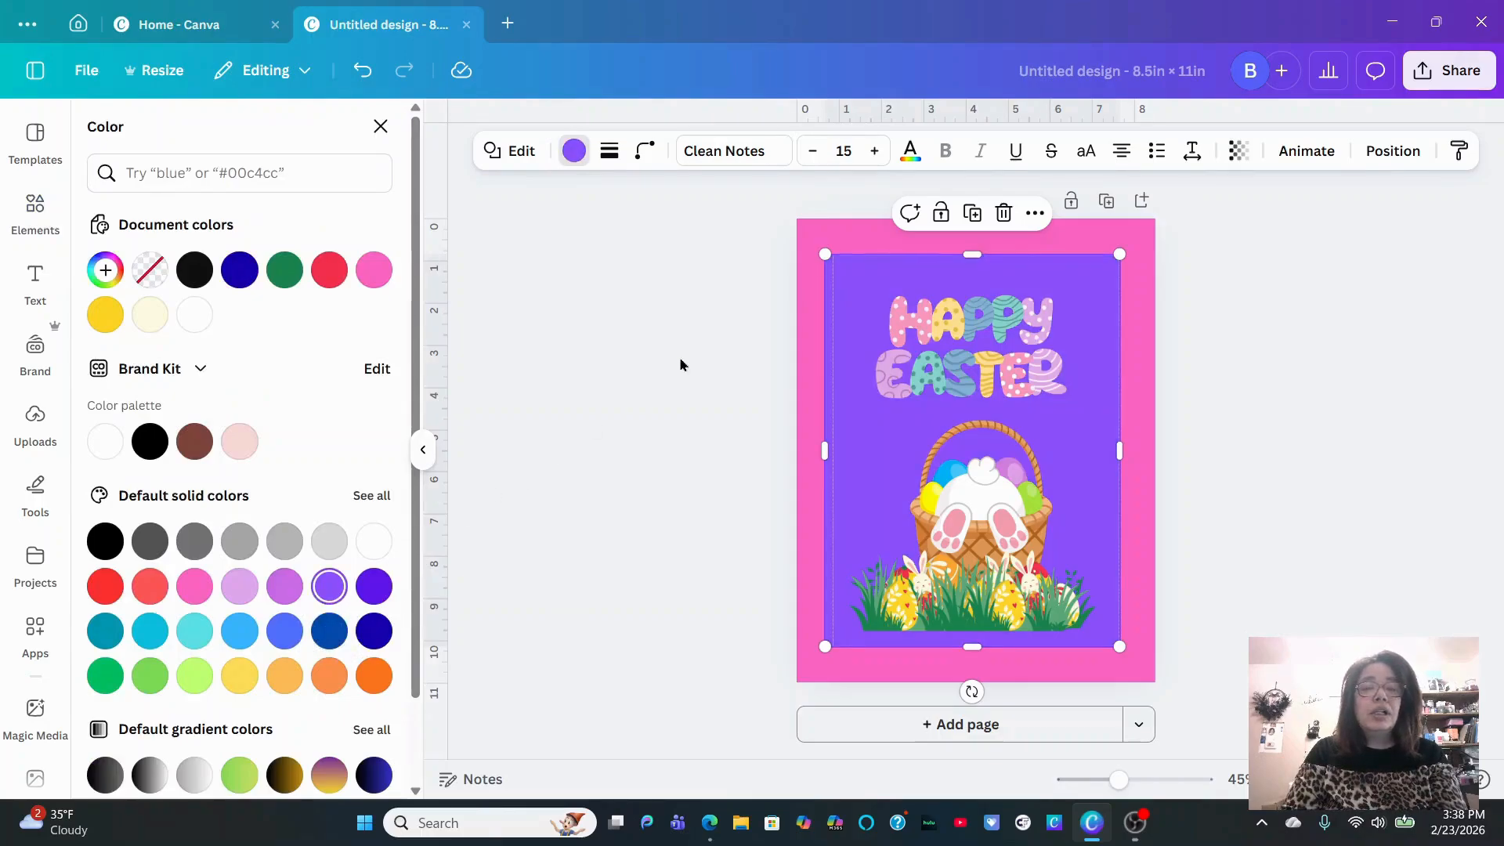
left_click(811, 236)
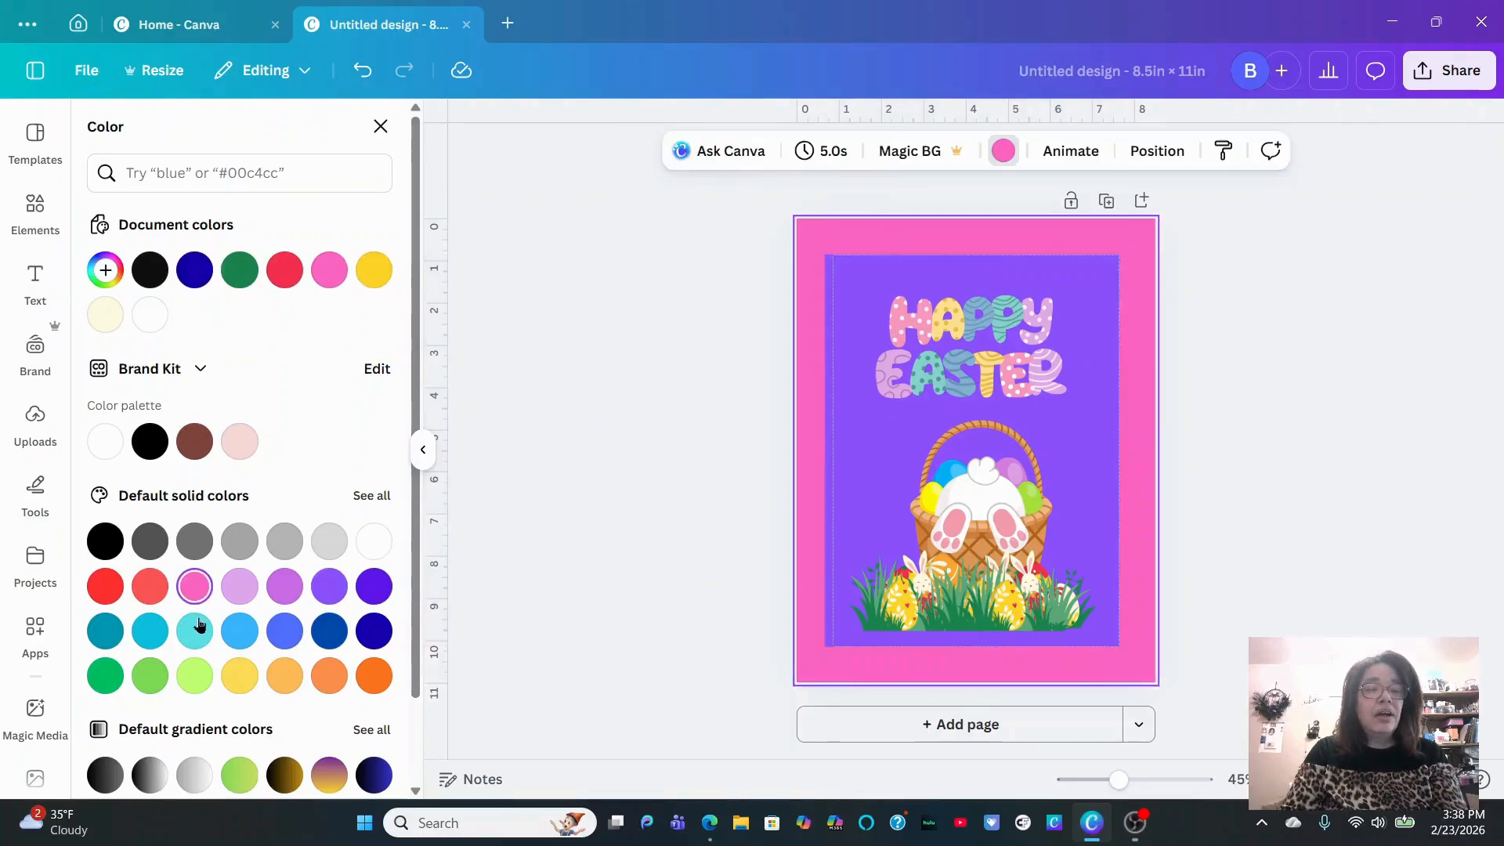
left_click(249, 591)
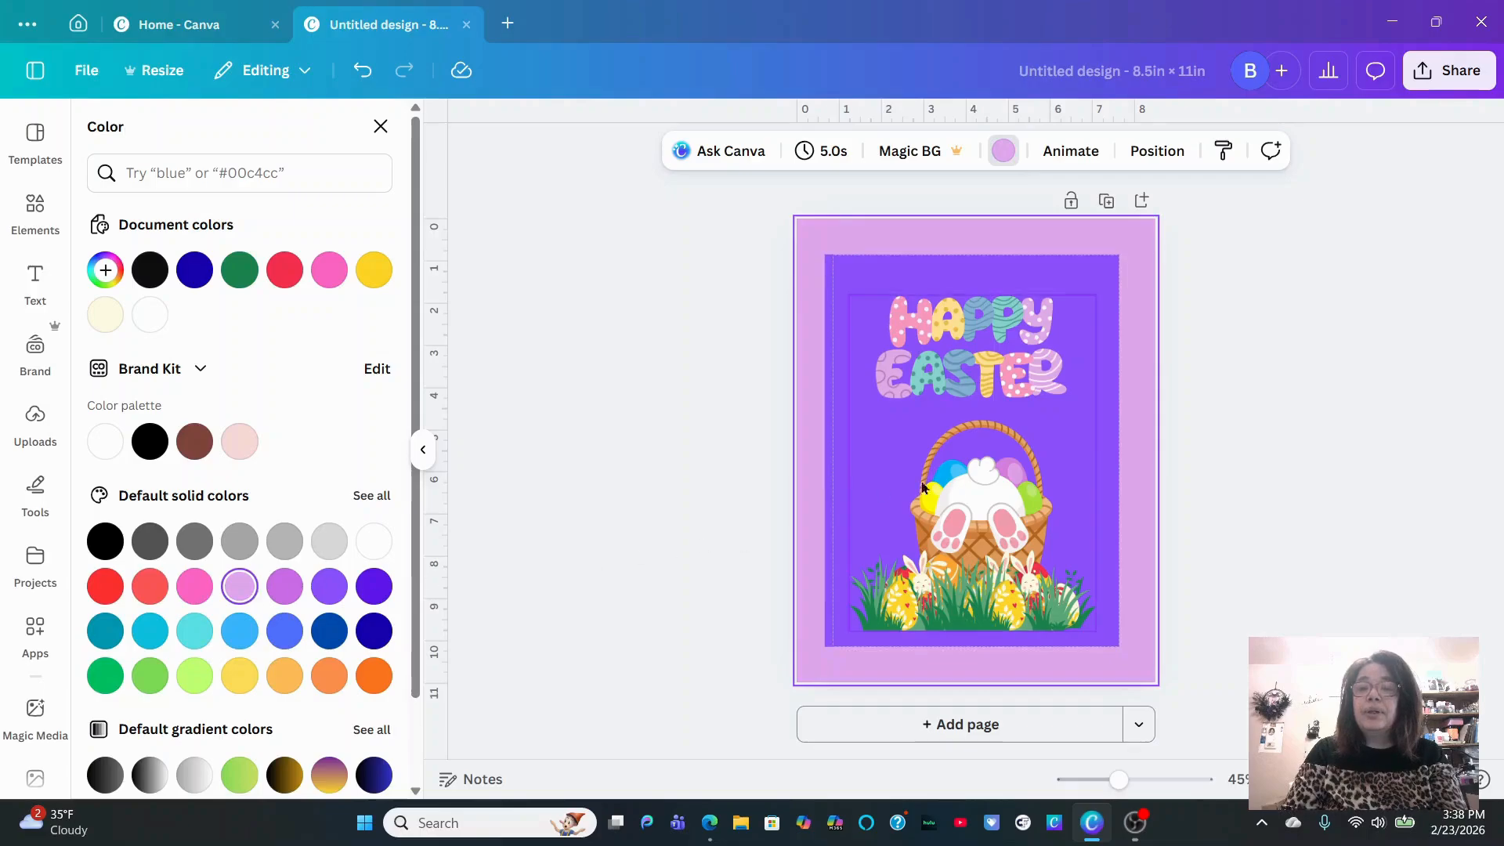
Adjust the purple rectangle's left and right edges to fit exactly within the page margins
left_click(1050, 423)
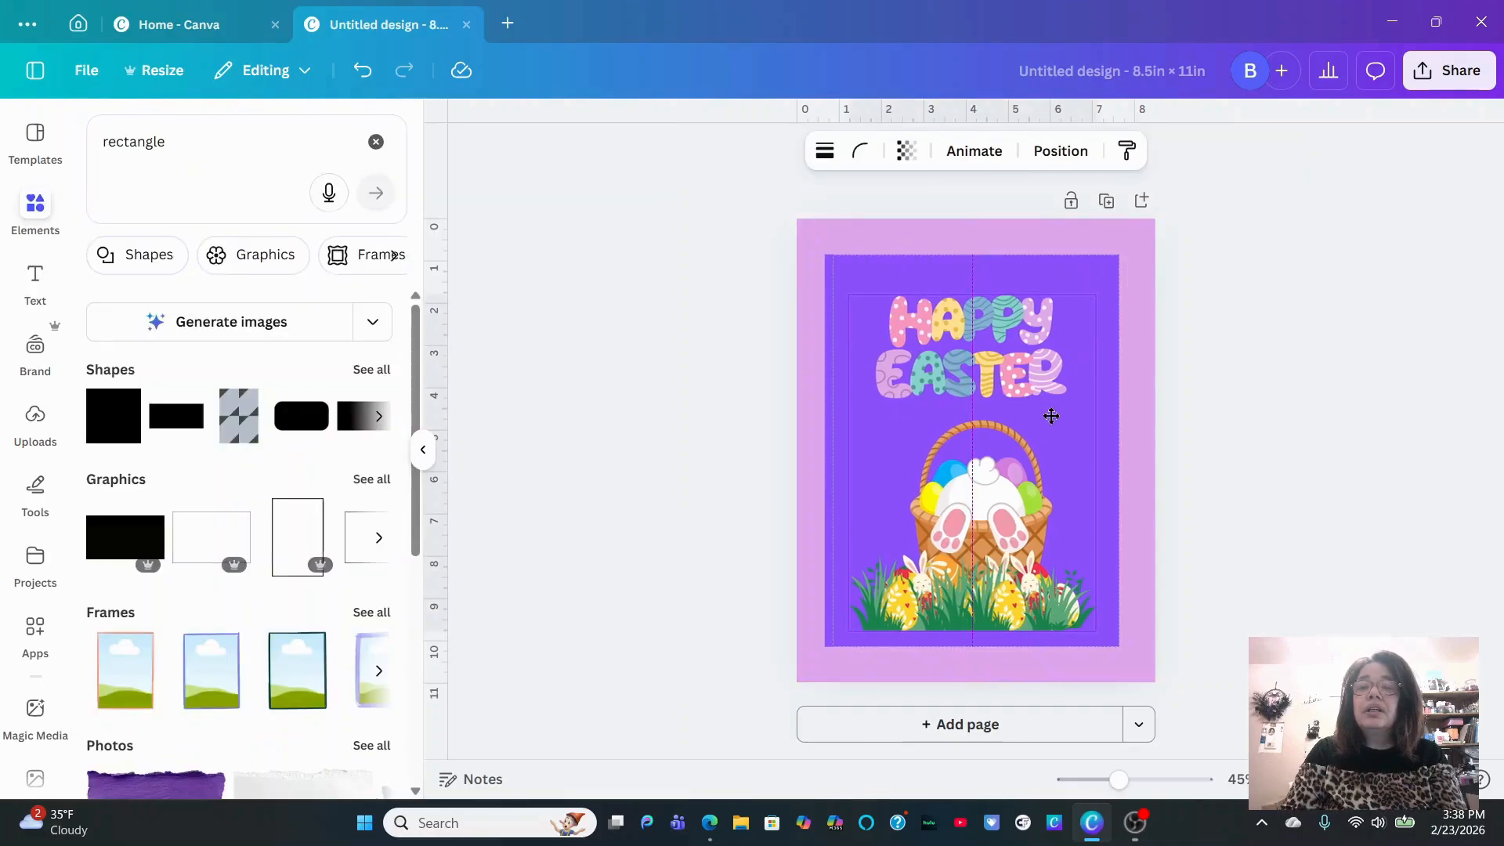
mouse_move(832, 308)
left_mouse_down()
mouse_move(849, 326)
mouse_move(838, 305)
left_mouse_up()
left_click_drag(829, 448, 833, 448)
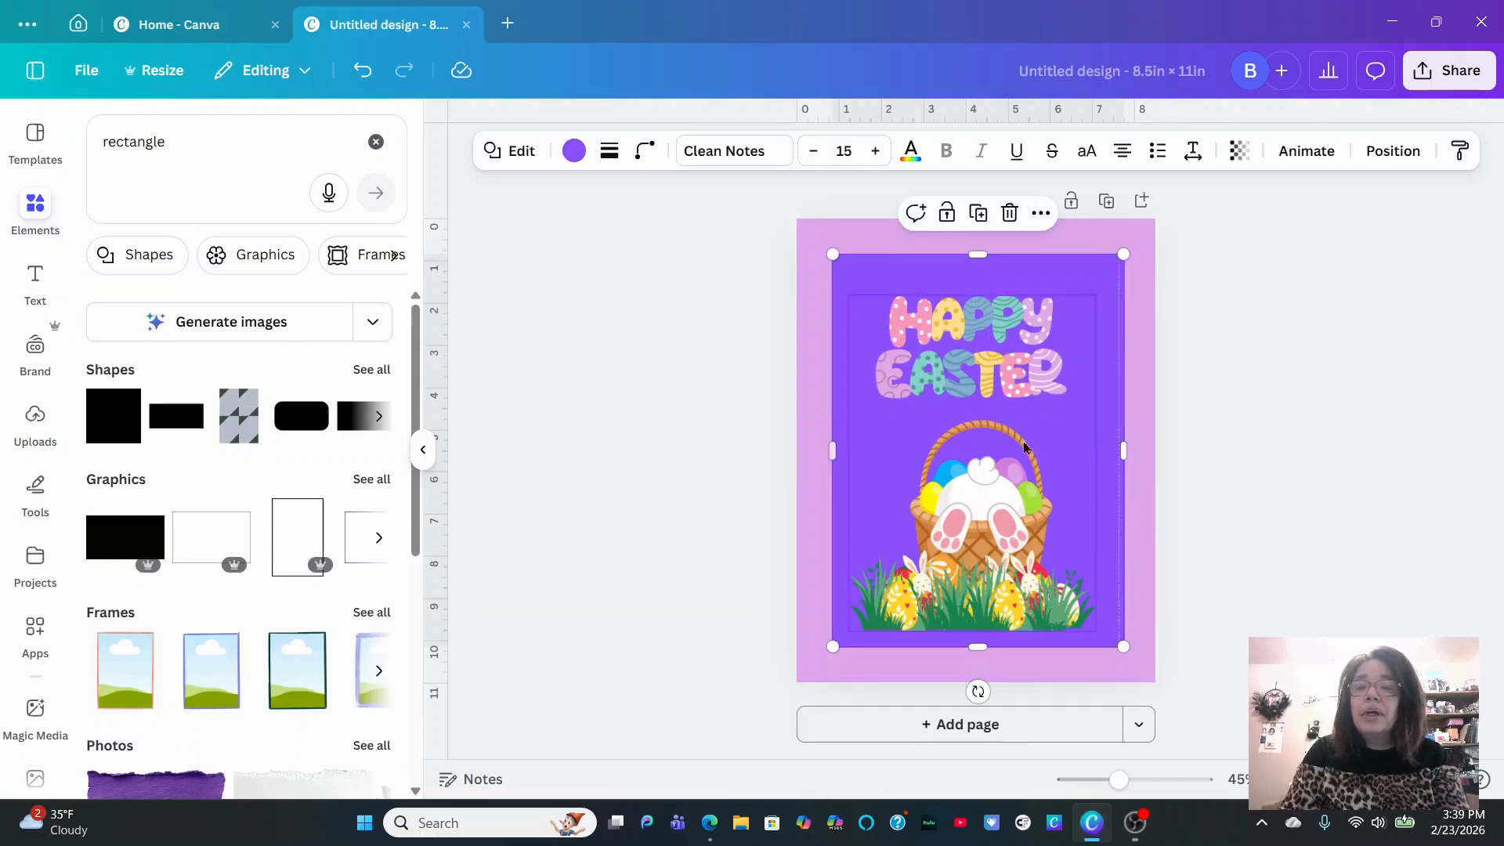
left_click_drag(1117, 453, 1114, 453)
left_click(1278, 456)
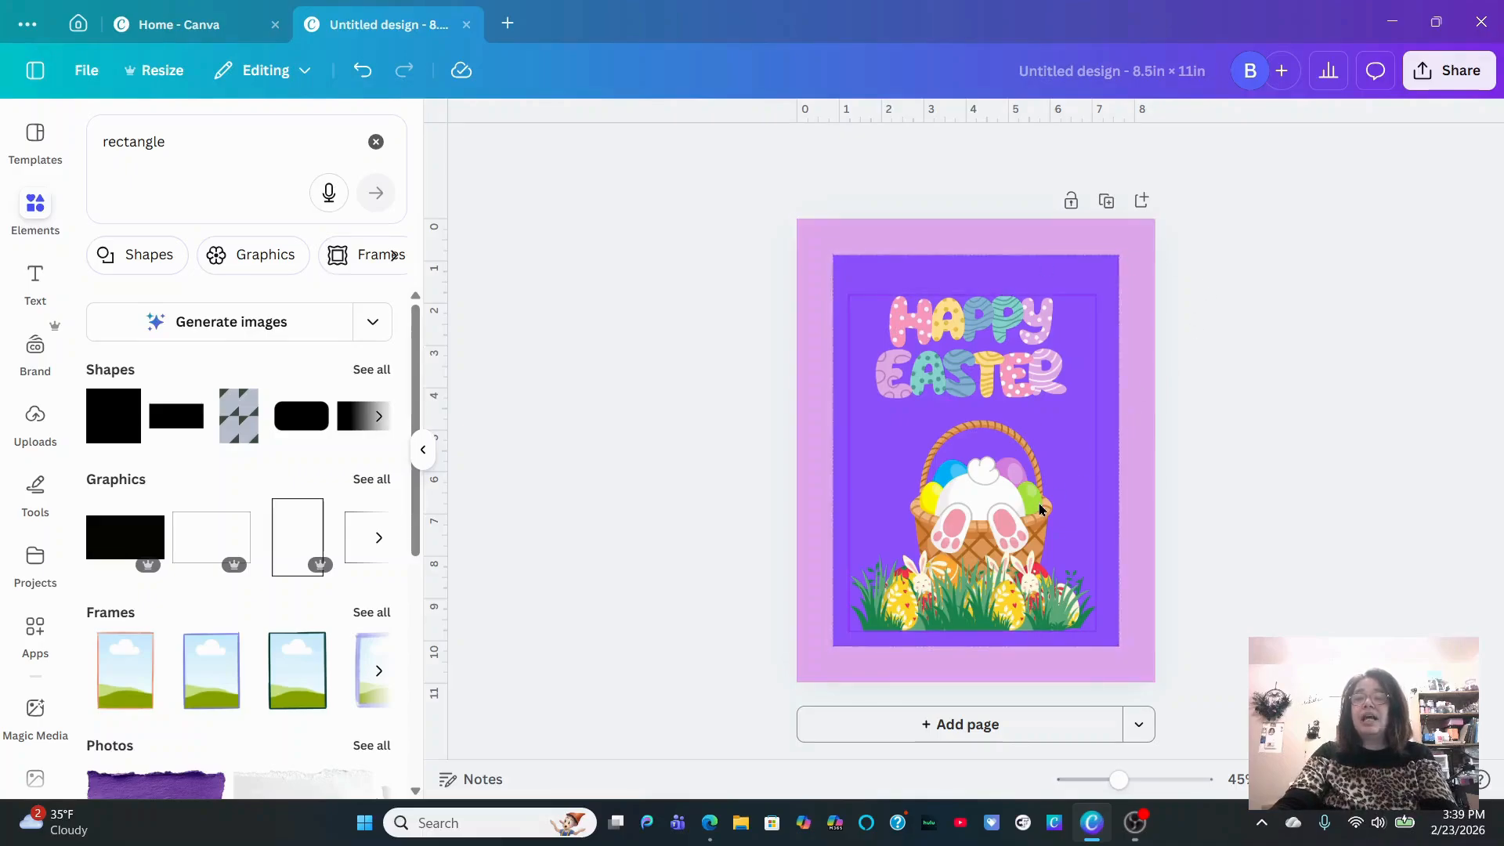
Examine the file types available for downloading the design, and leave the download options
left_click(1452, 72)
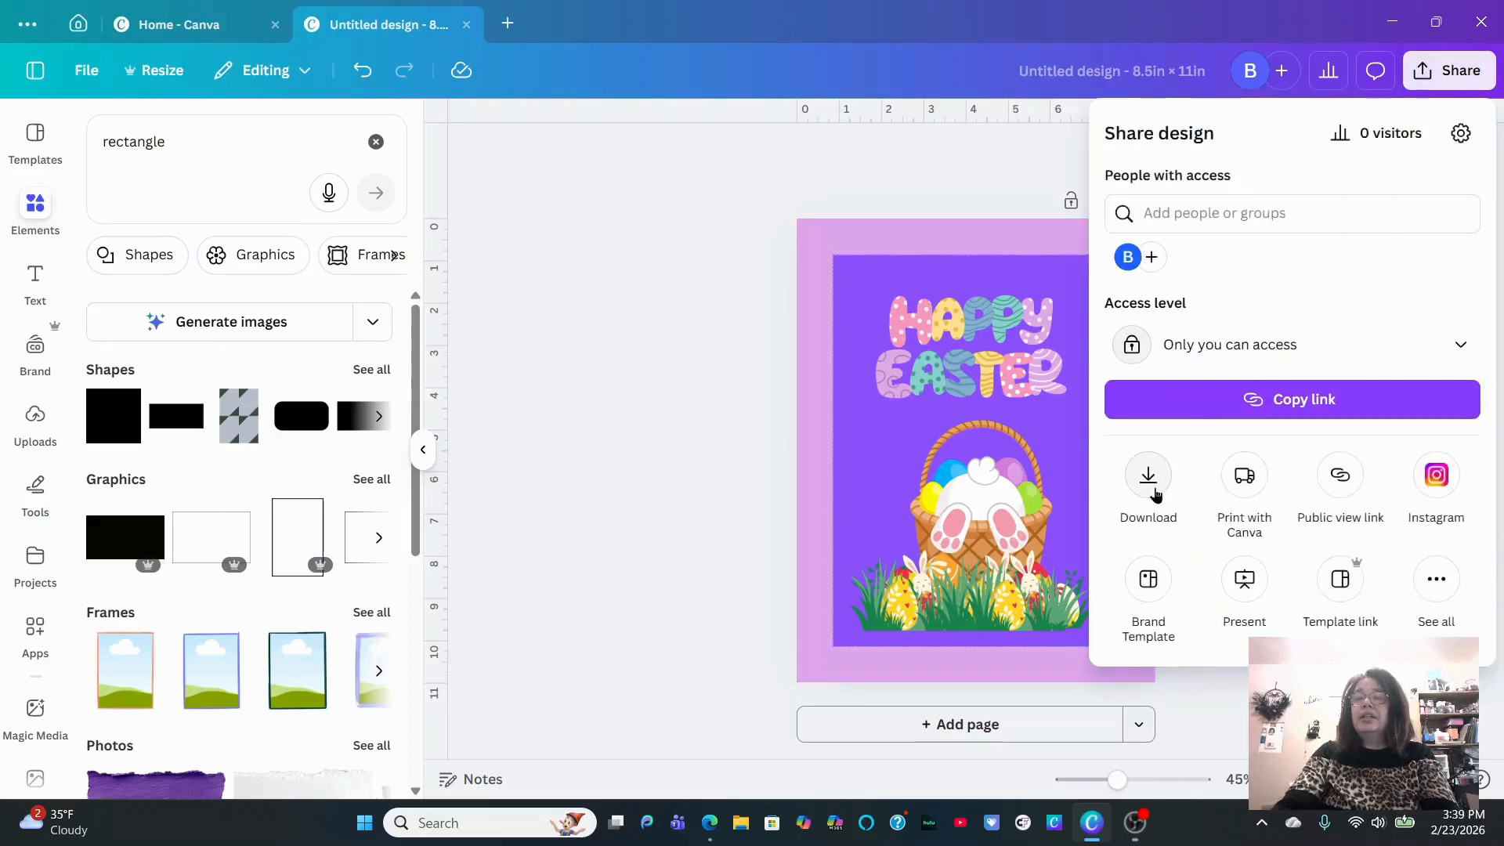
left_click(1151, 485)
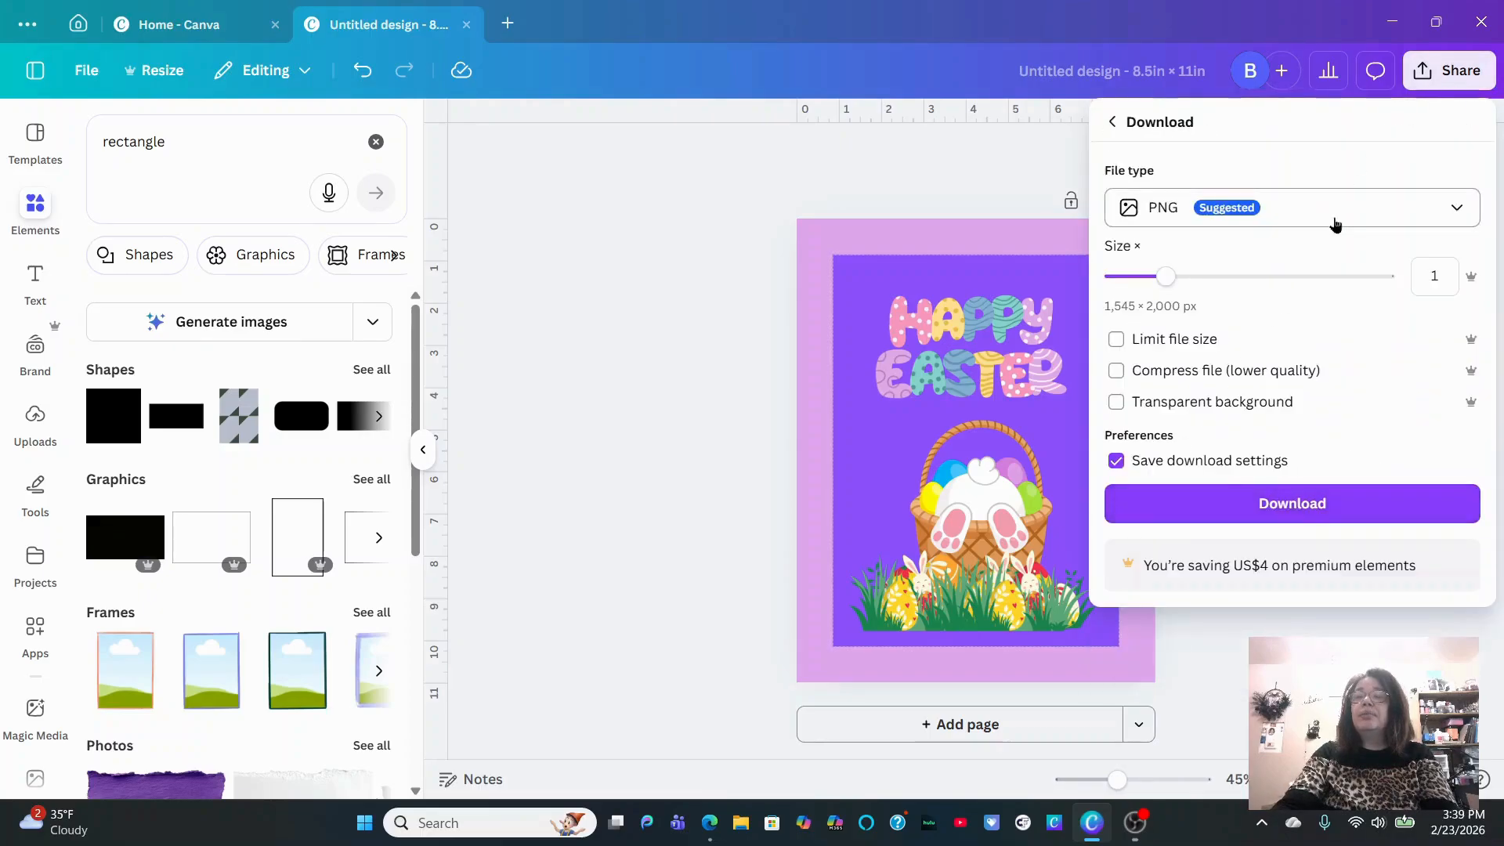
left_click(1336, 226)
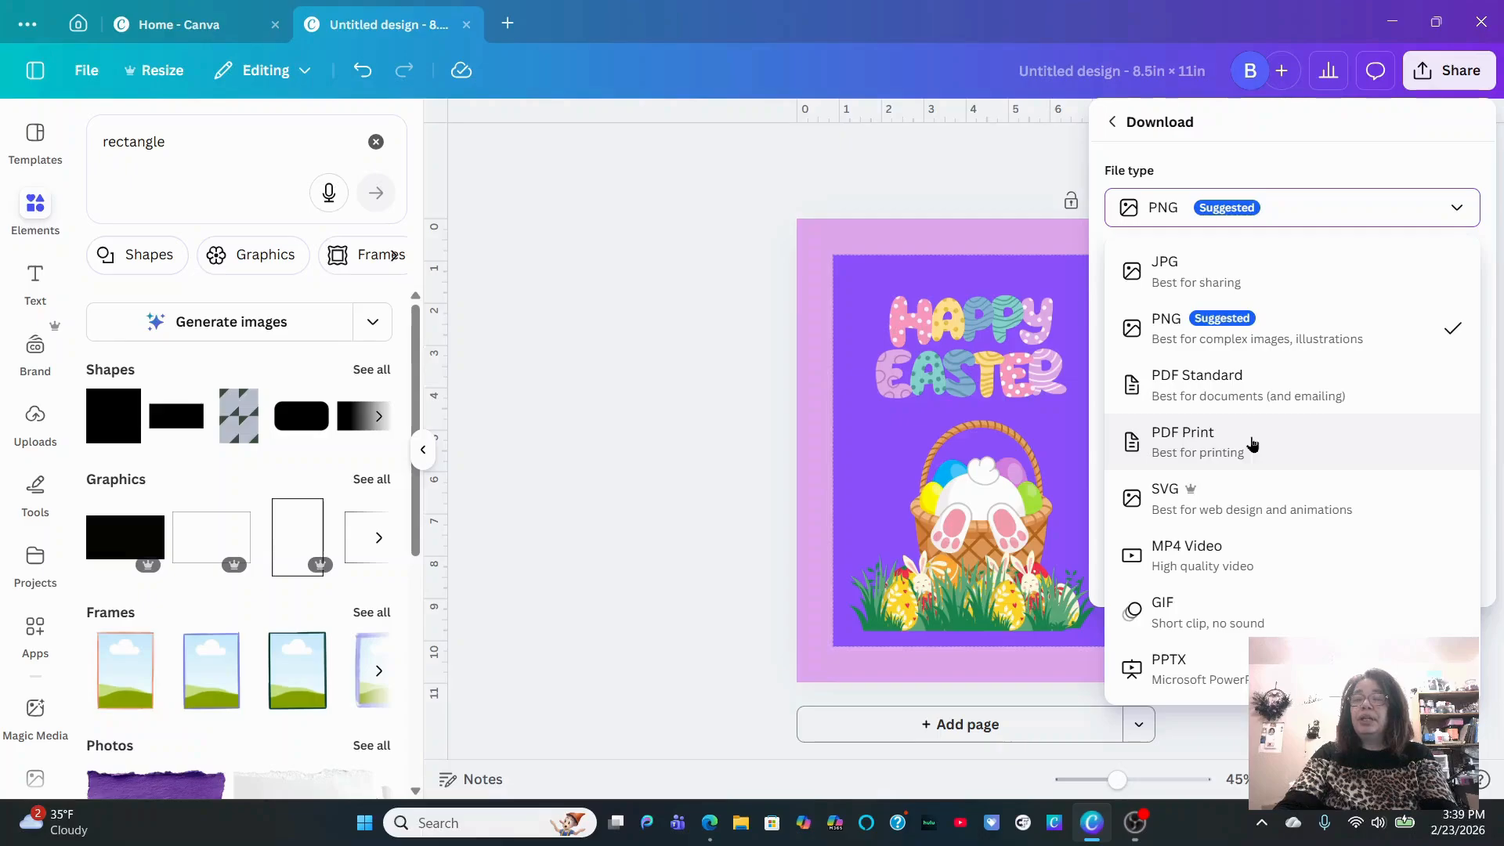
left_click(937, 257)
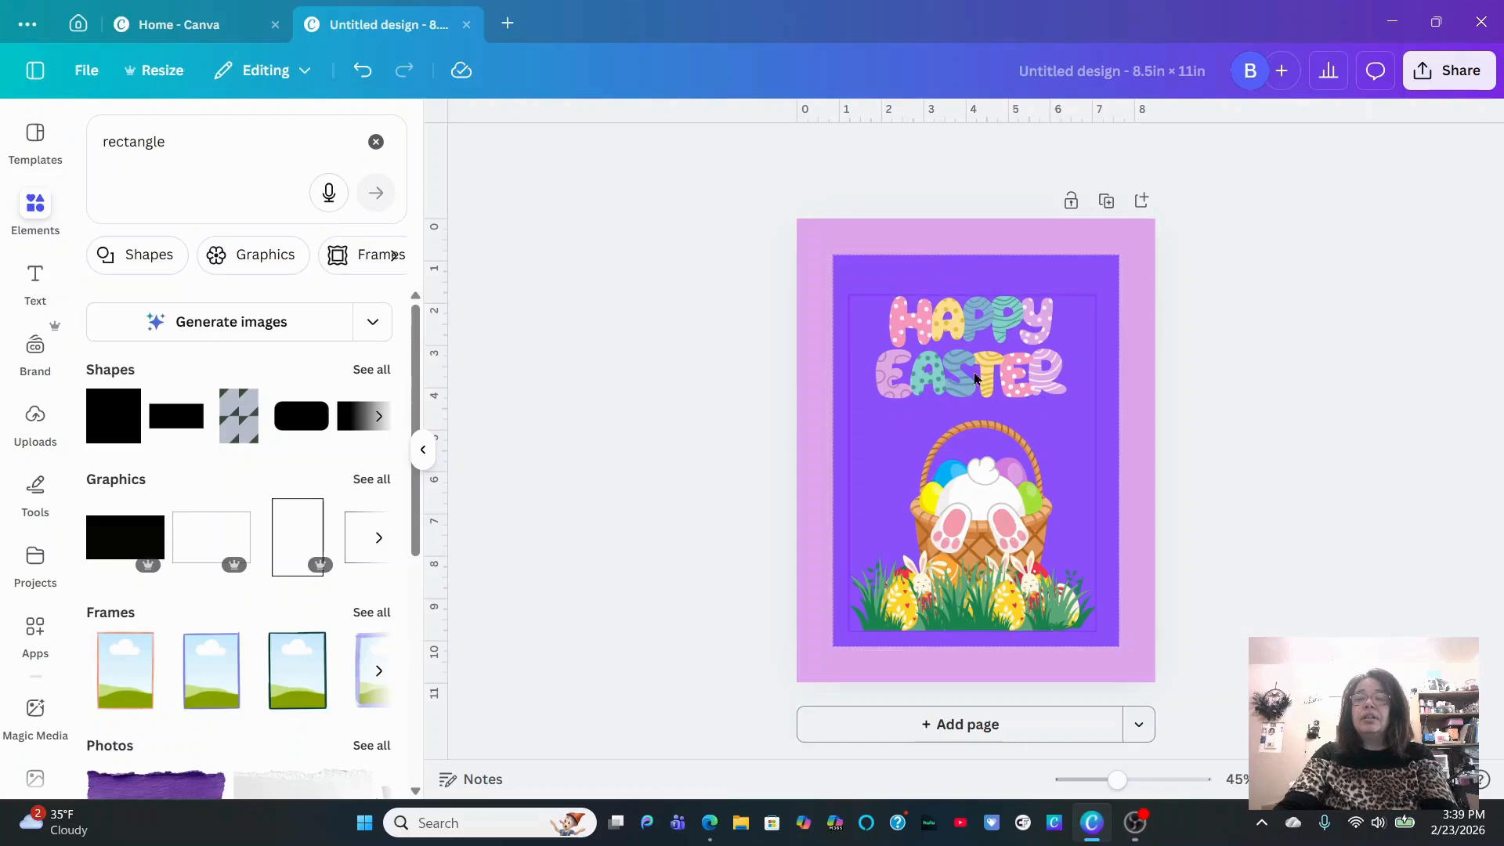
Center the Easter artwork group on the purple rectangle and lock it in place
left_click_drag(977, 379, 977, 361)
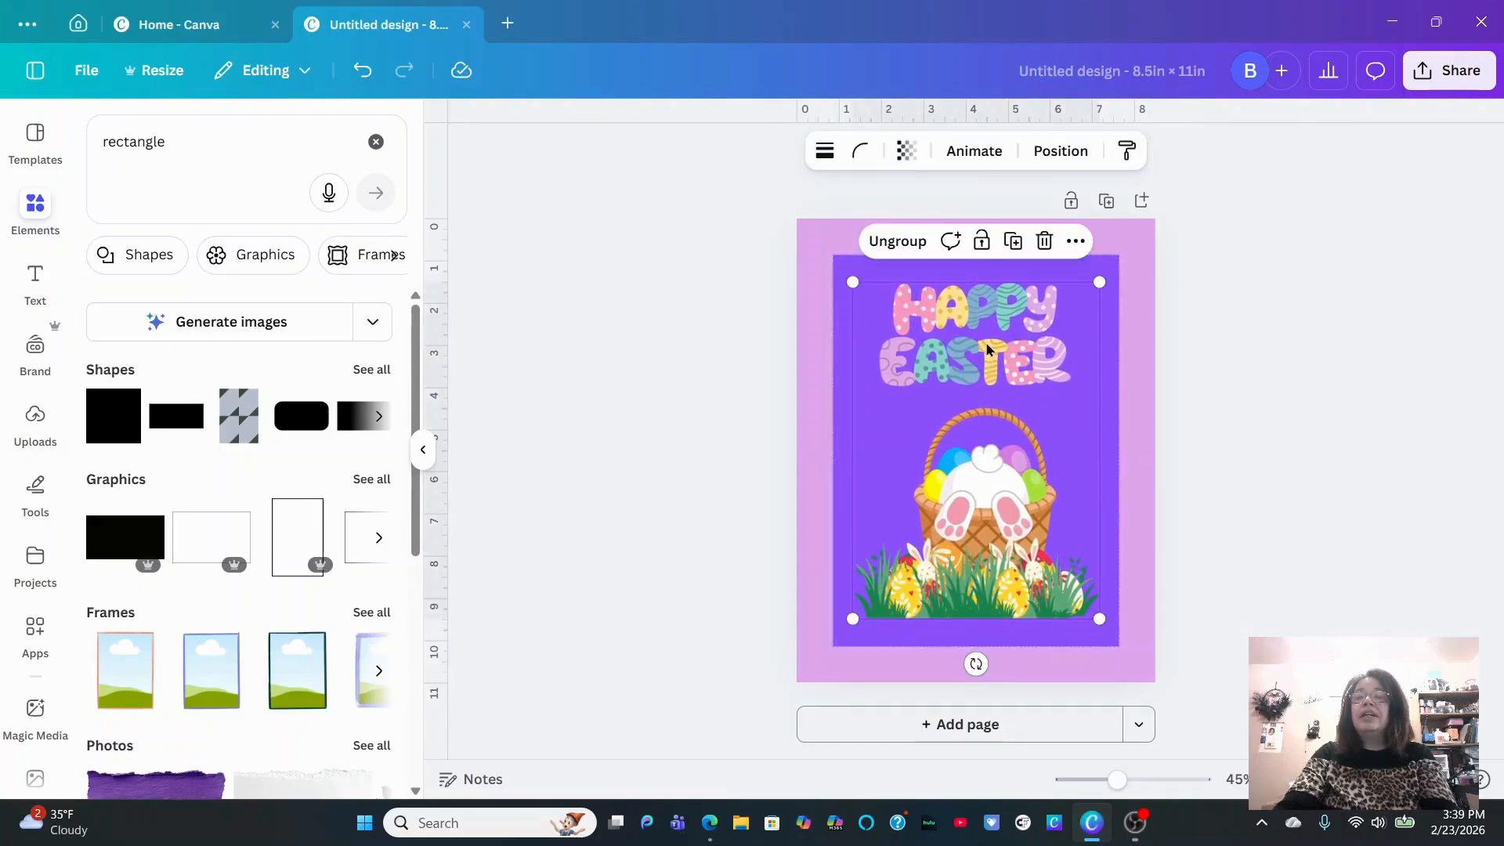
left_click(984, 246)
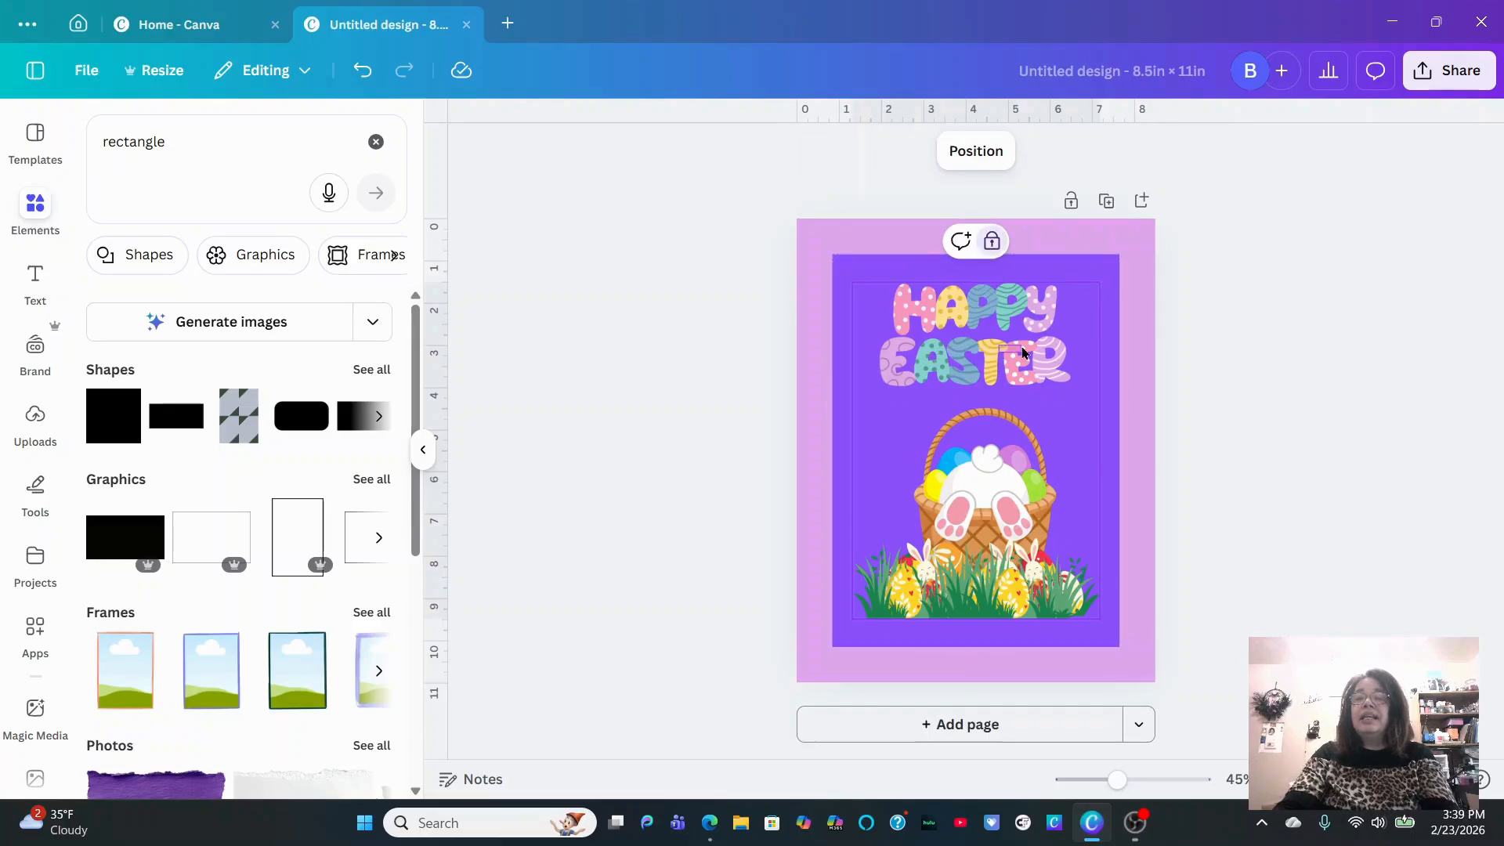
Move the purple rectangle out past the page's right edge, and try to move the locked artwork group
left_click_drag(1013, 558, 1245, 528)
mouse_move(961, 430)
left_mouse_down()
mouse_move(926, 445)
mouse_move(971, 345)
left_mouse_up()
mouse_move(953, 307)
left_mouse_down()
mouse_move(949, 378)
mouse_move(885, 490)
left_mouse_up()
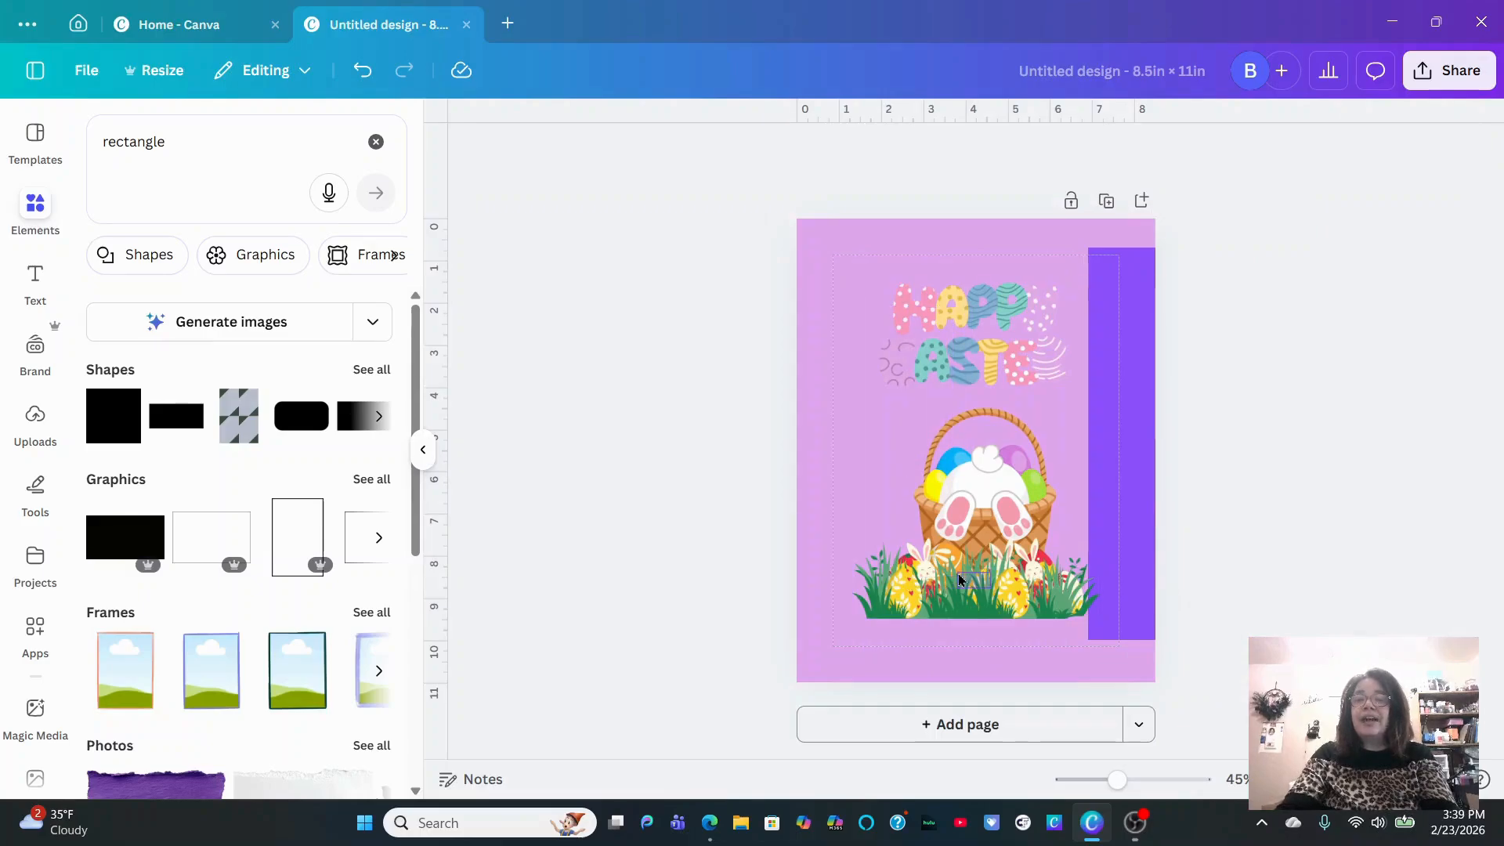
Unlock the Easter artwork group to test moving it, and lock it again in the same place
left_click_drag(960, 321, 963, 456)
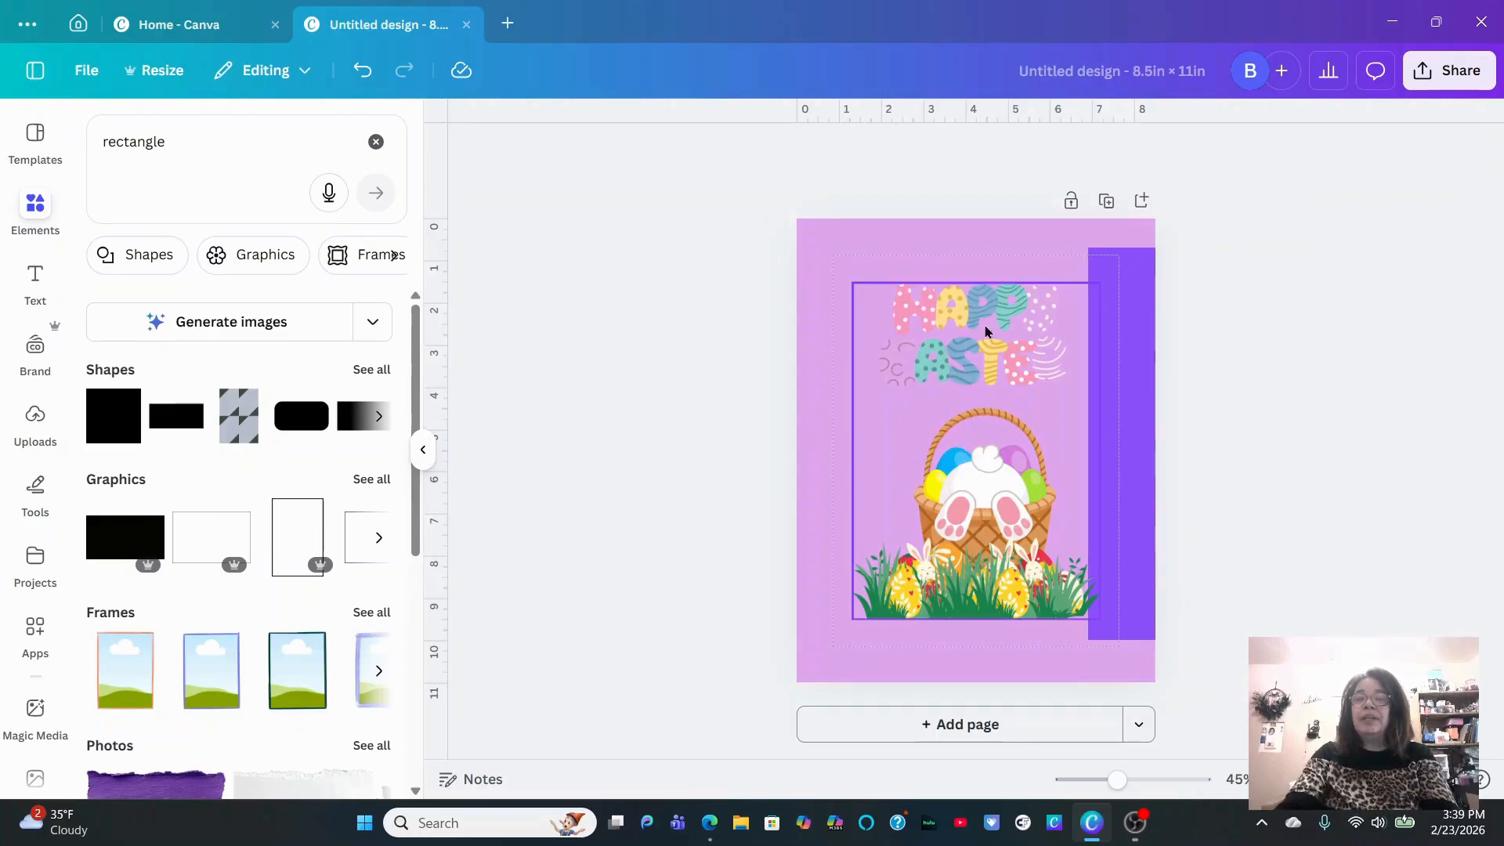
left_click(950, 359)
left_click(992, 242)
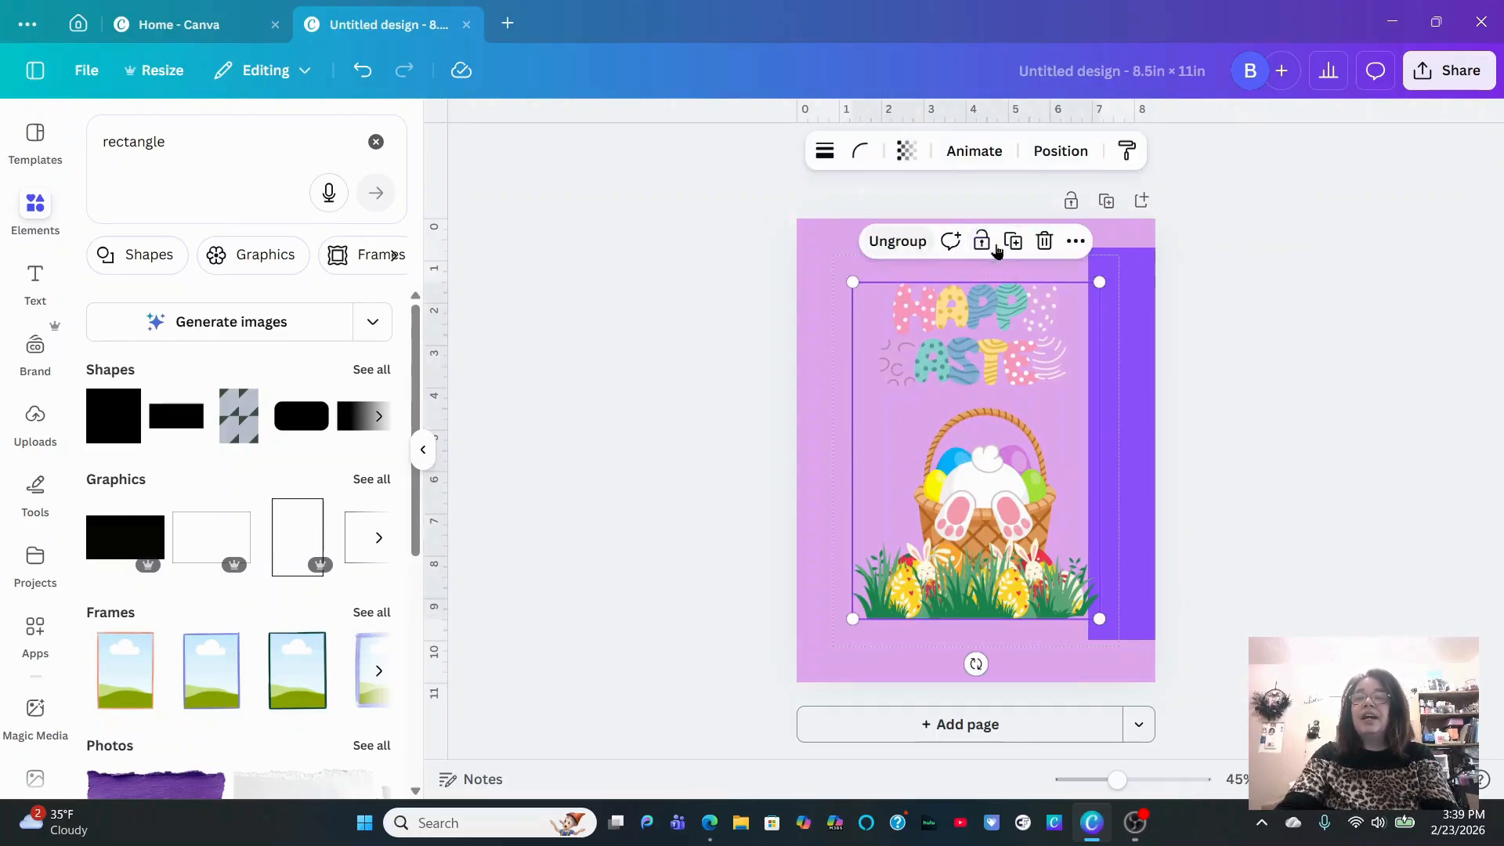
mouse_move(1009, 375)
left_mouse_down()
mouse_move(1041, 374)
mouse_move(952, 364)
mouse_move(1009, 369)
left_mouse_up()
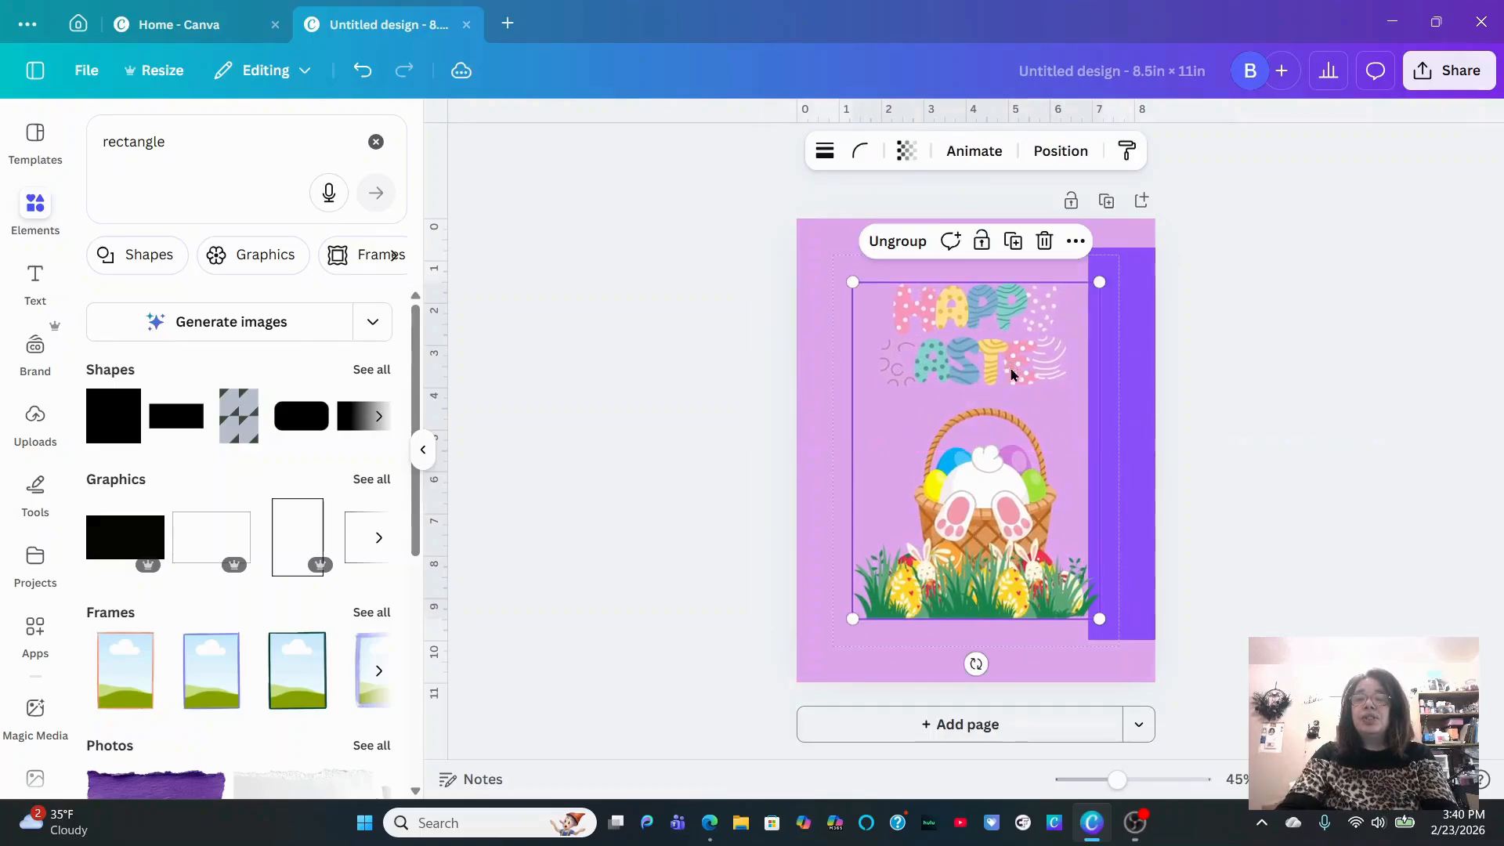
left_click(981, 243)
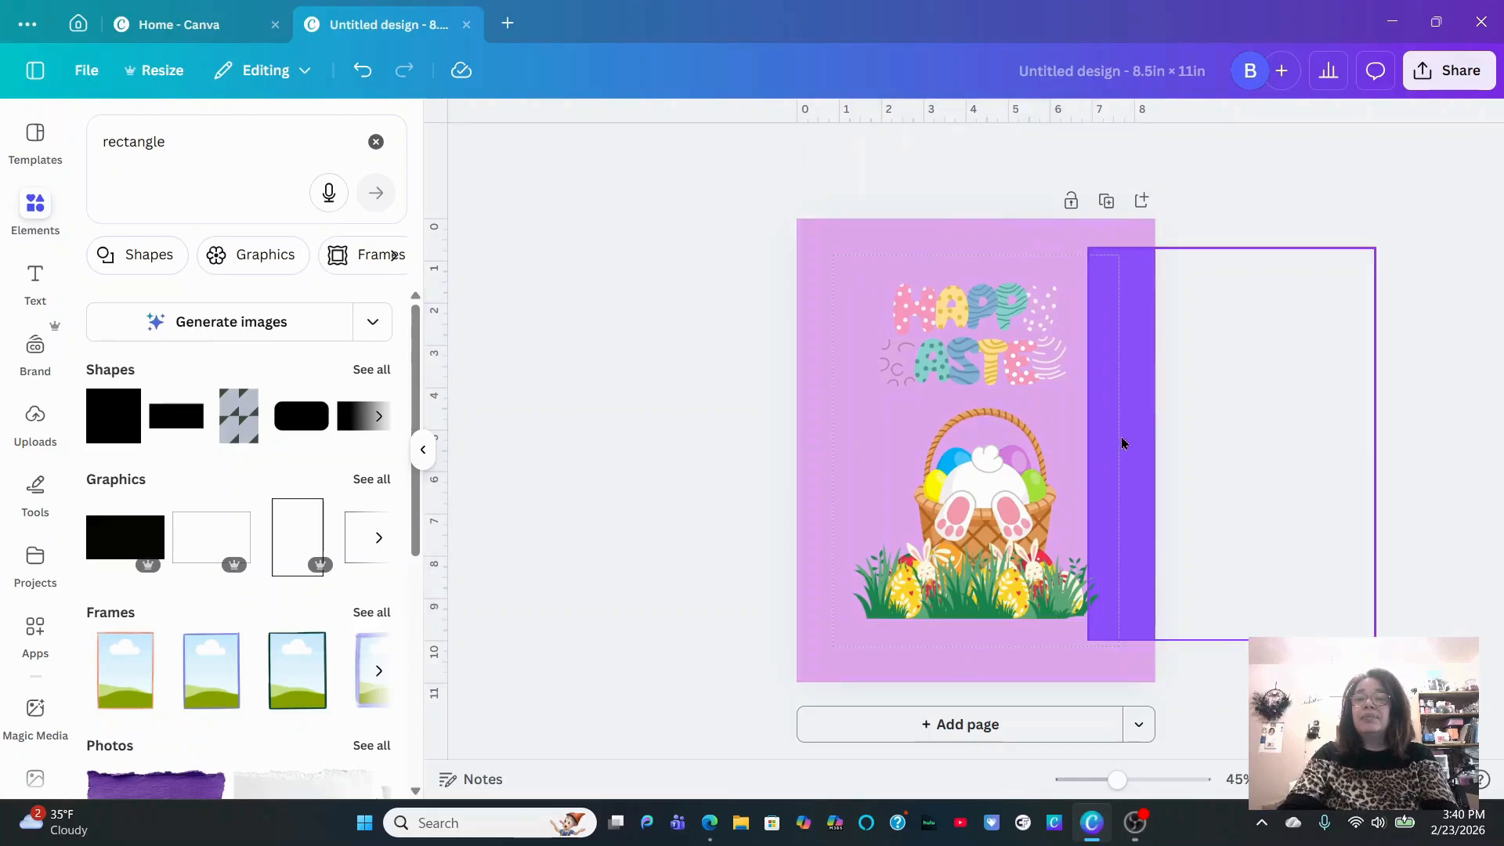
Move the purple rectangle back behind the Easter artwork, centered on the page, and lock it
left_click_drag(1124, 439, 865, 437)
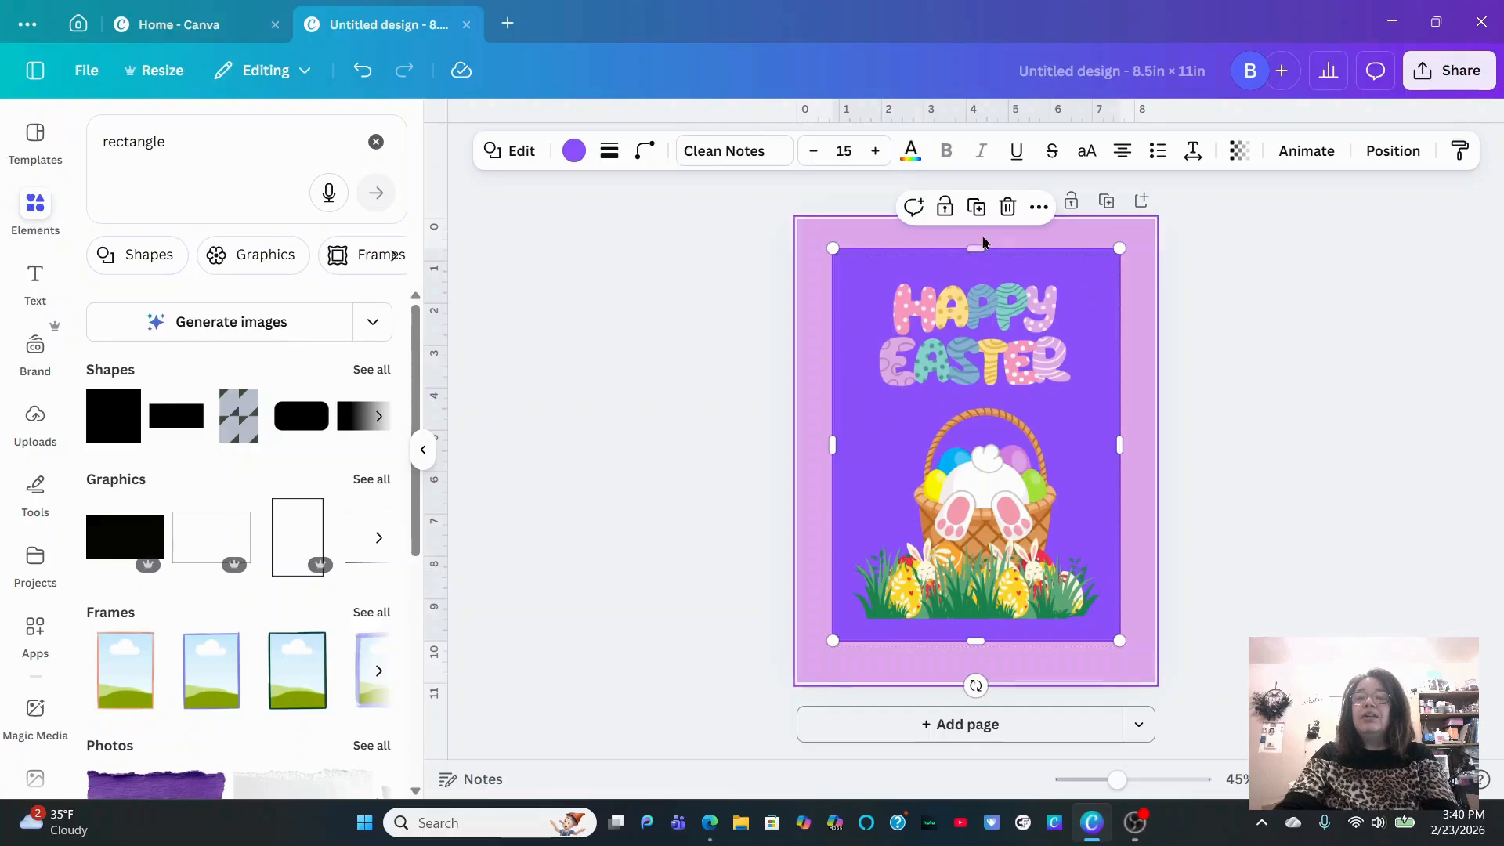
left_click(945, 207)
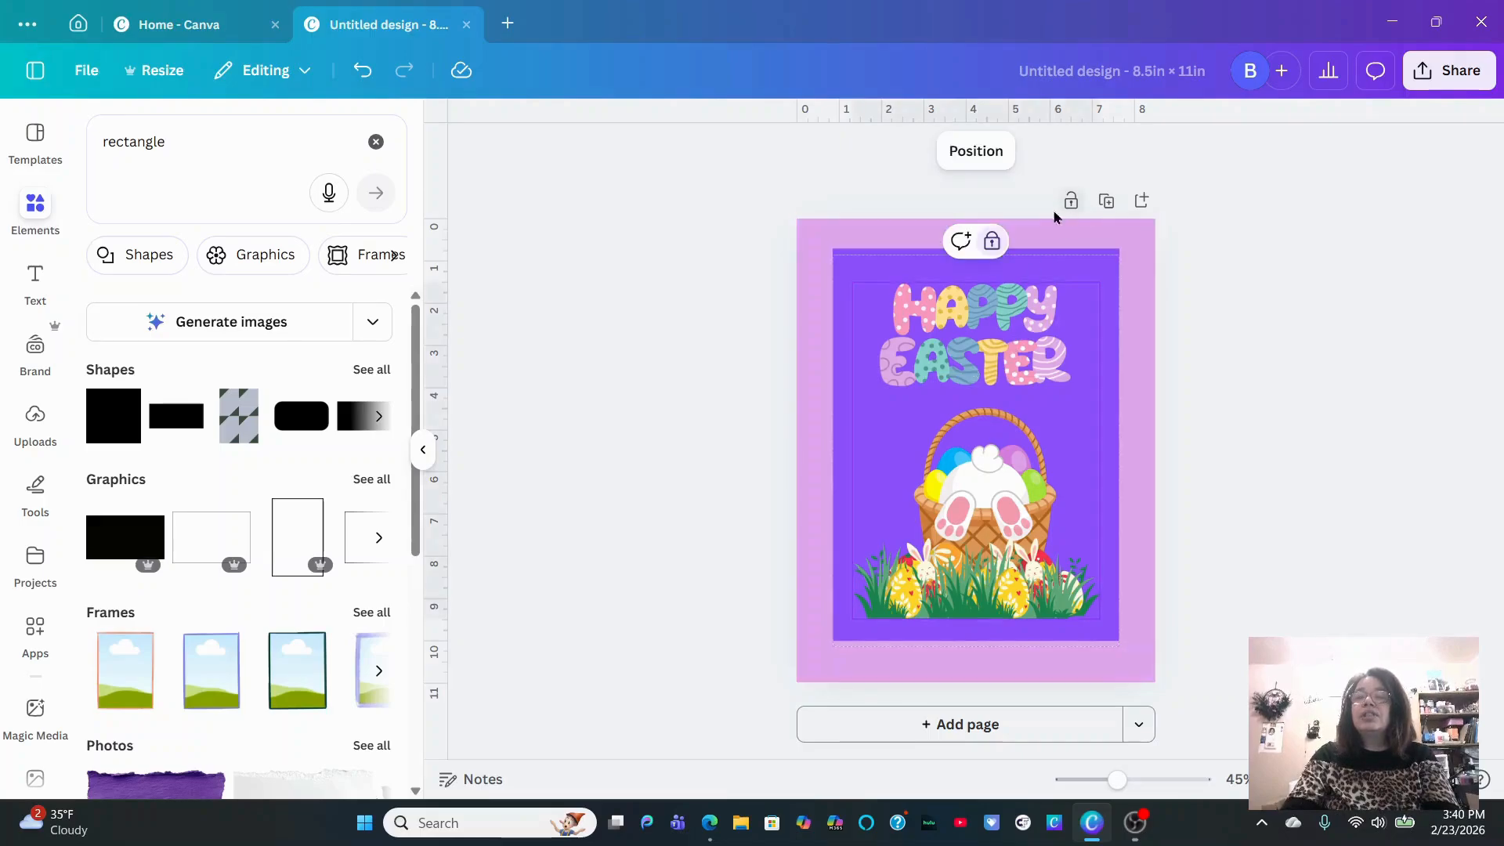
Unlock the Easter artwork group on the purple rectangle and deselect it
left_click(991, 243)
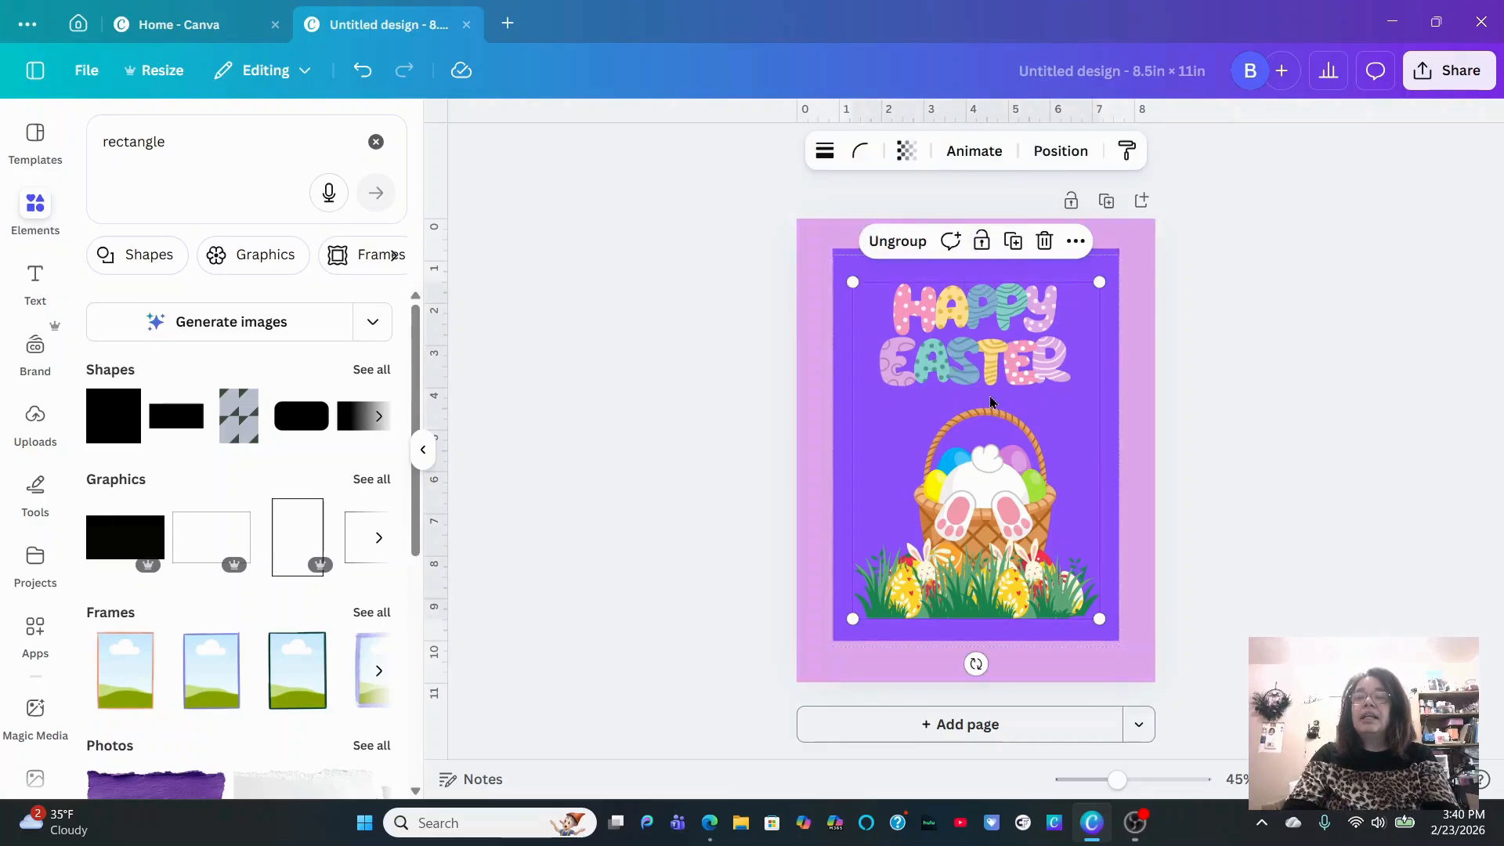
left_click(1225, 306)
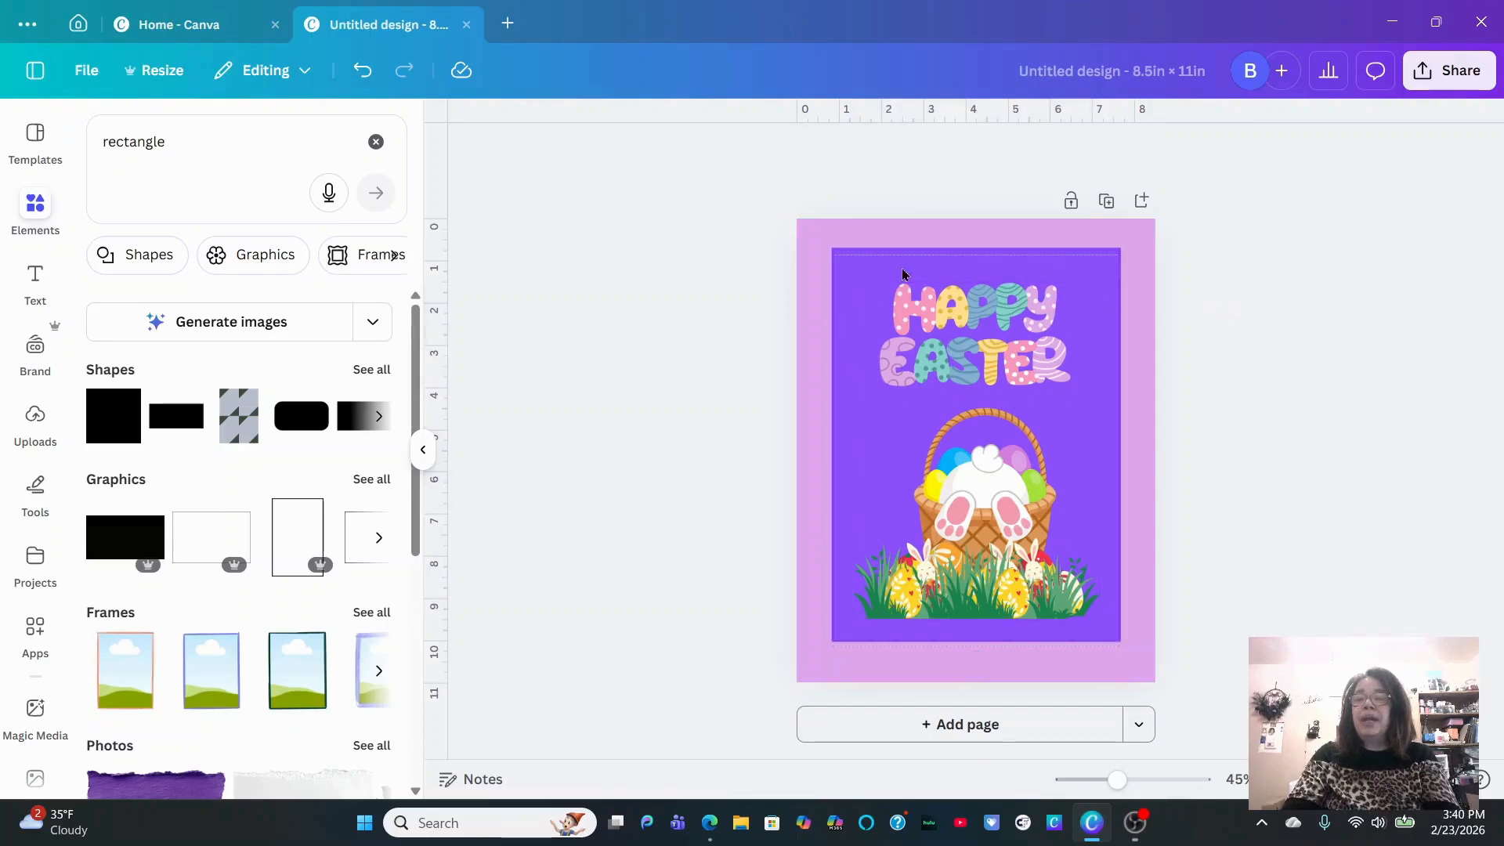
Restrict the page to replacing content only, lock the page fully, and unlock it again
left_click(1070, 204)
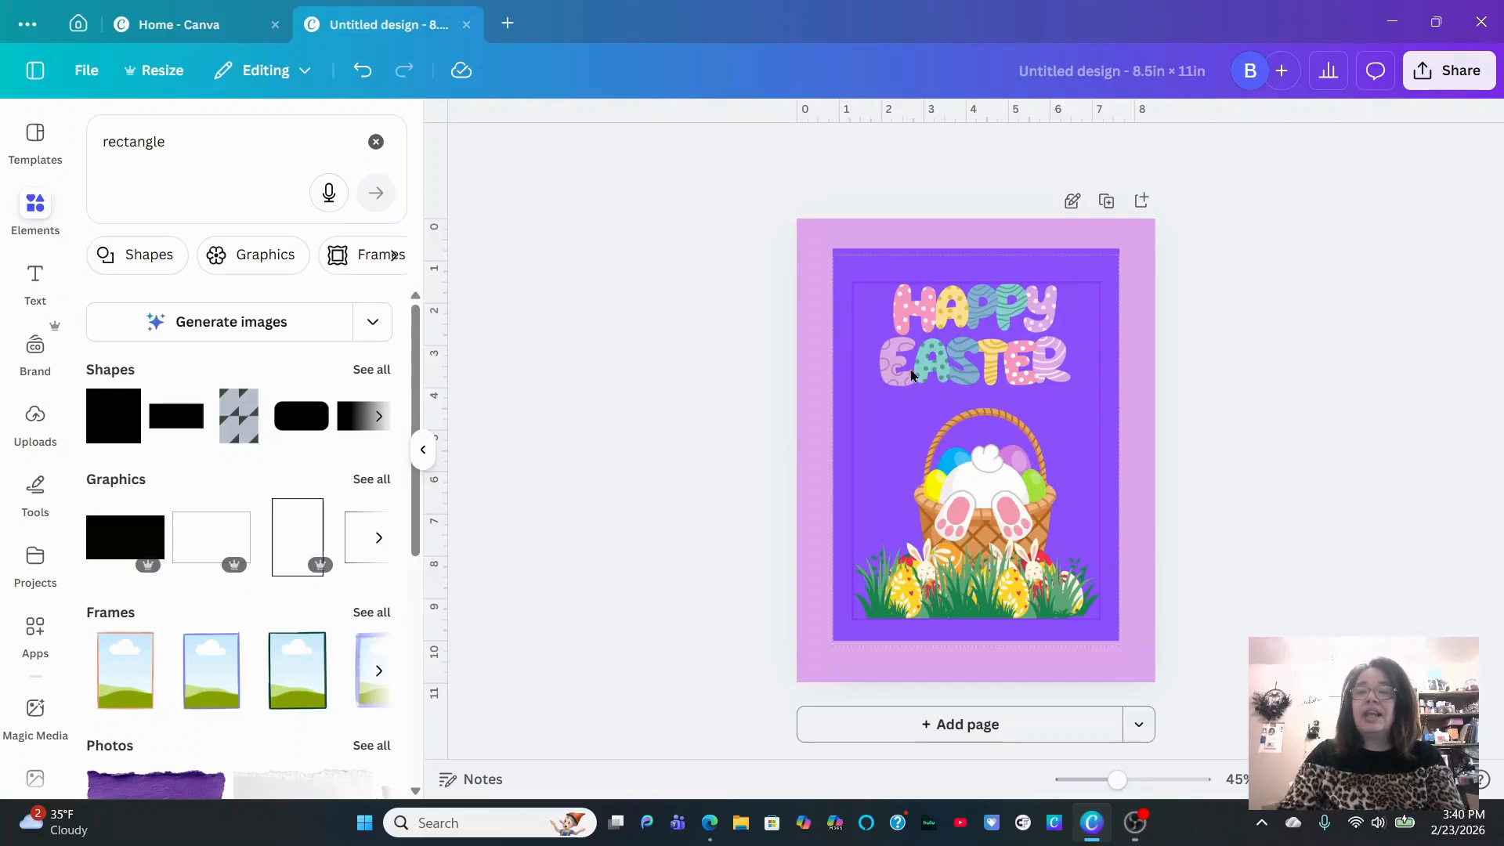
left_click(1069, 203)
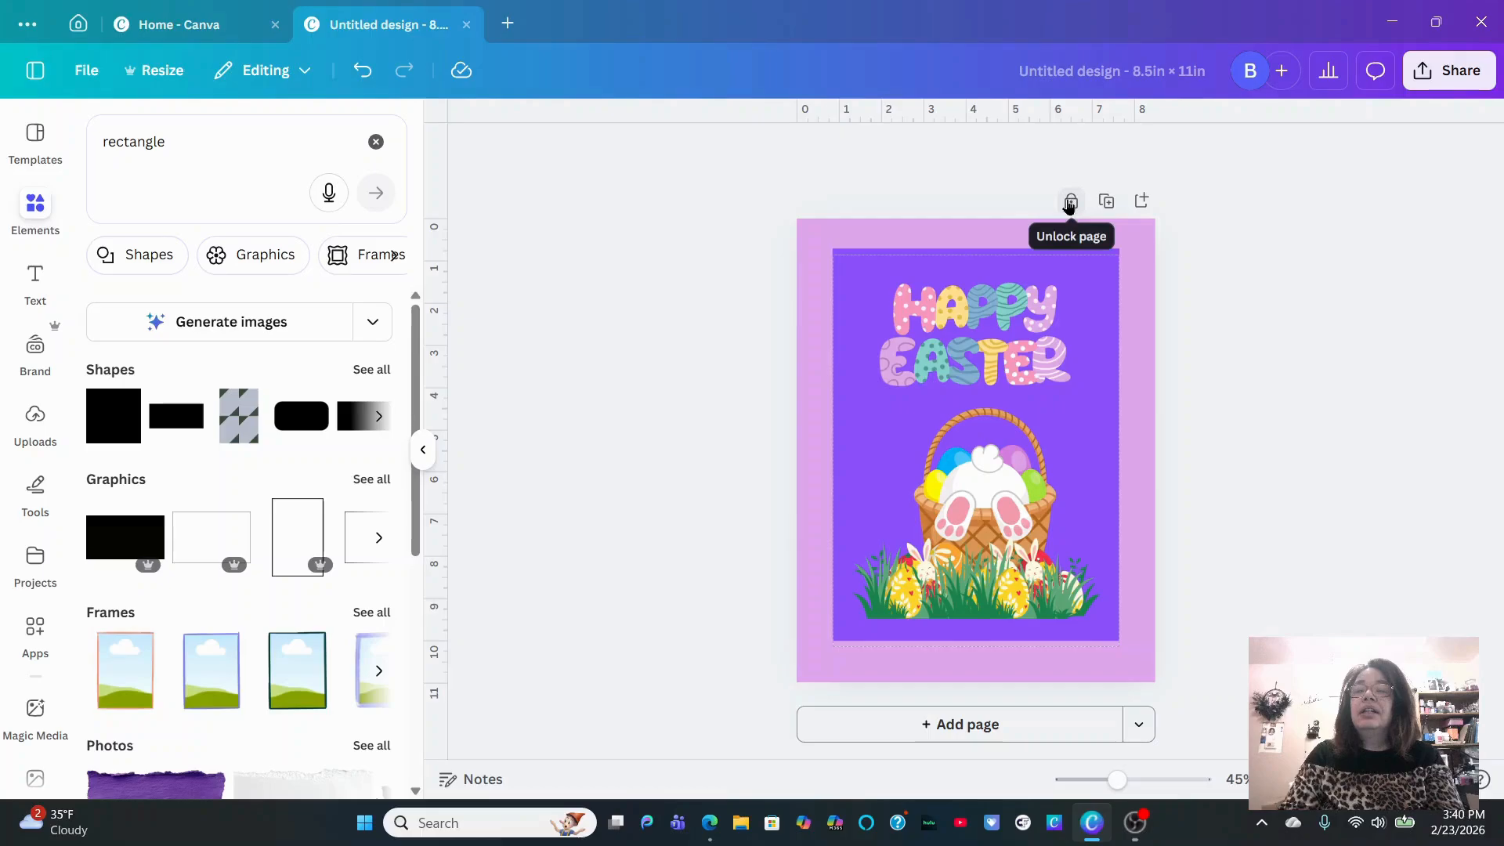
left_click(1071, 207)
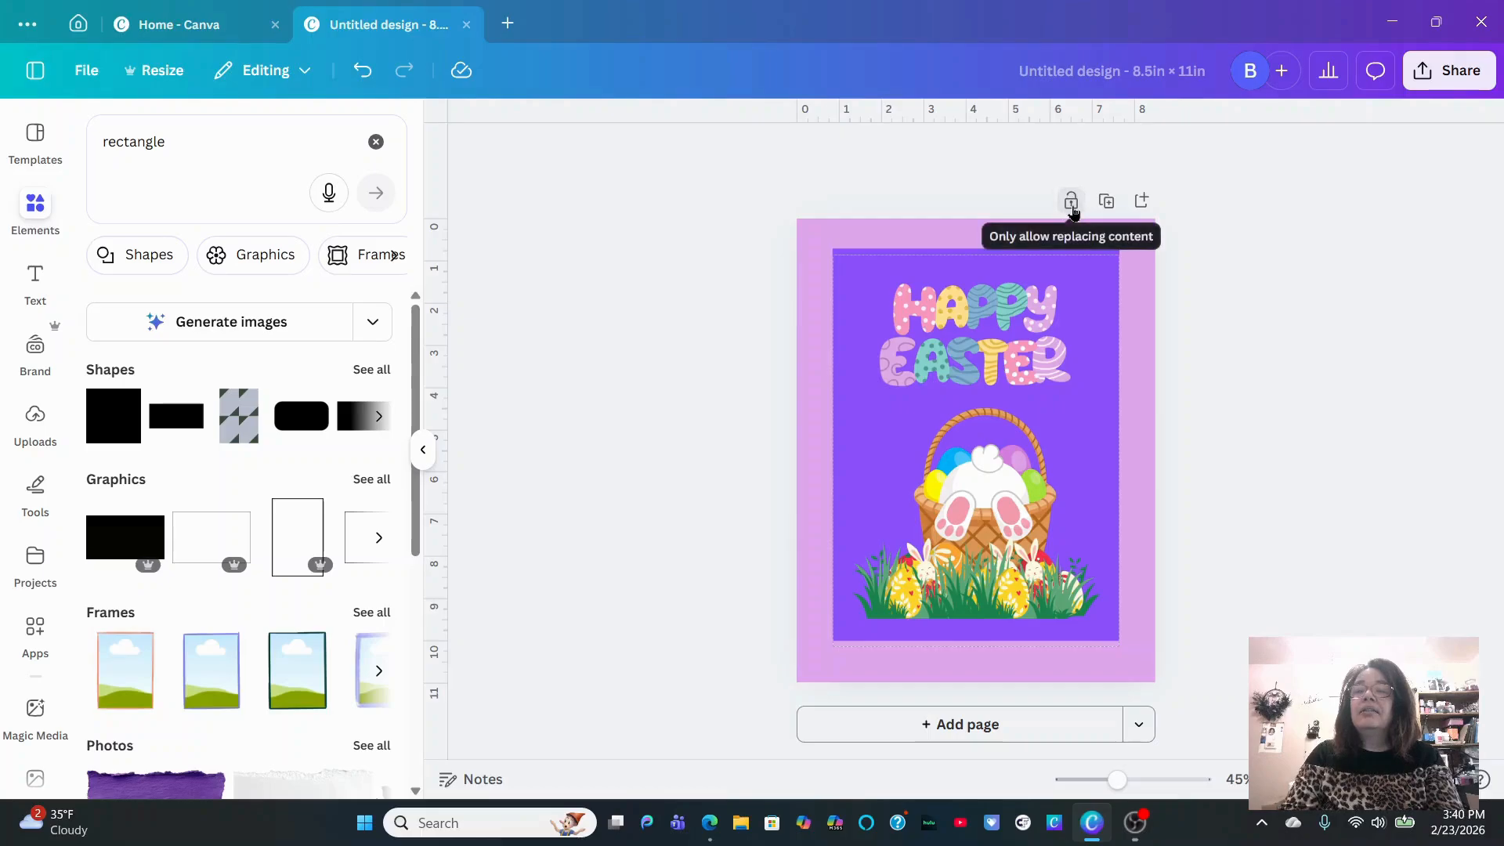